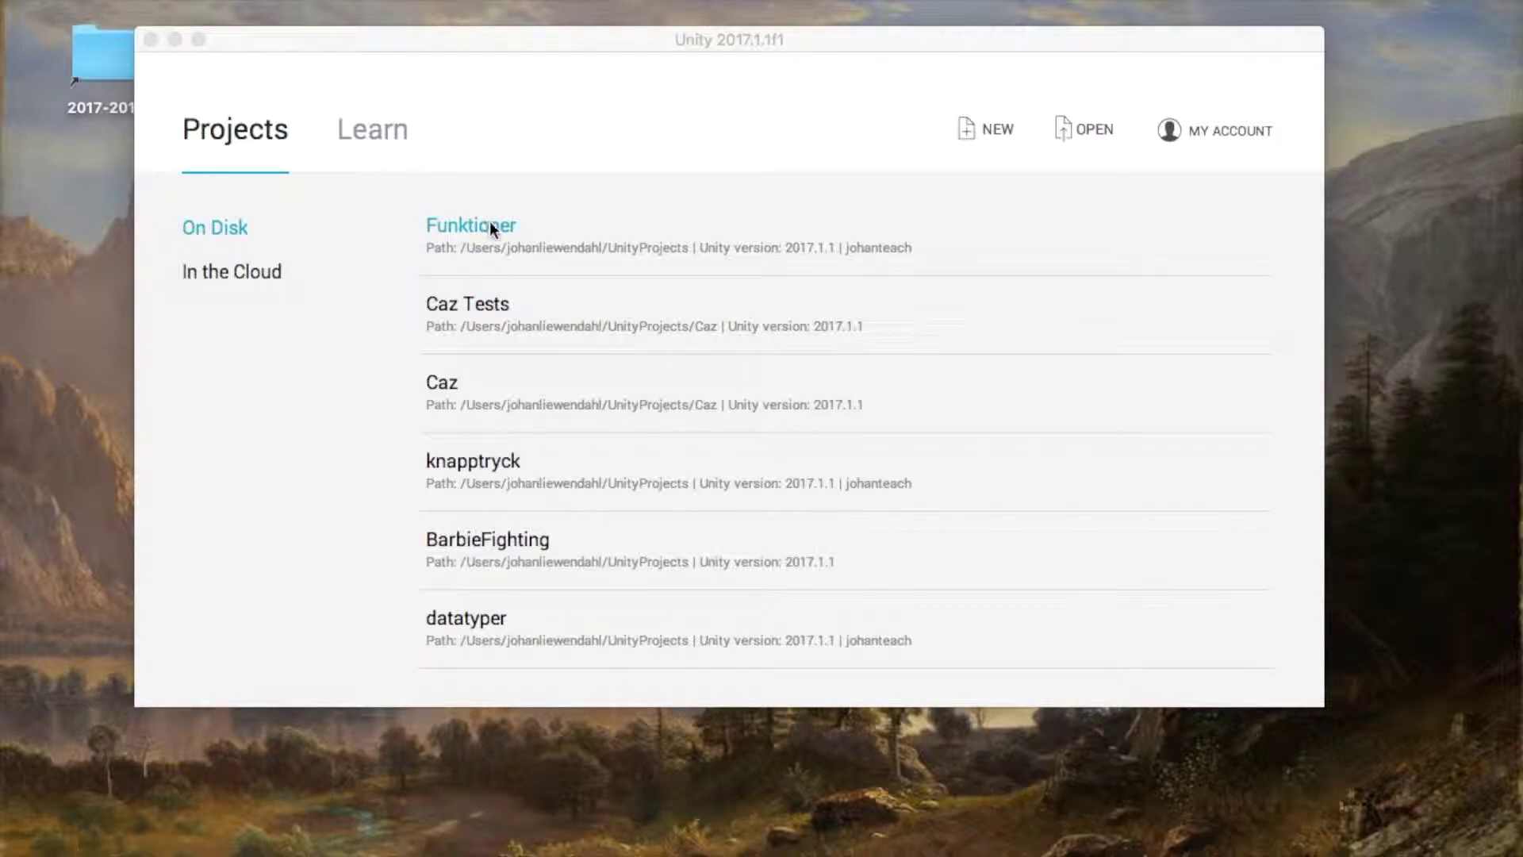
- Bring the Unity launcher to the front and choose NEW to open the new-project form
click(536, 37)
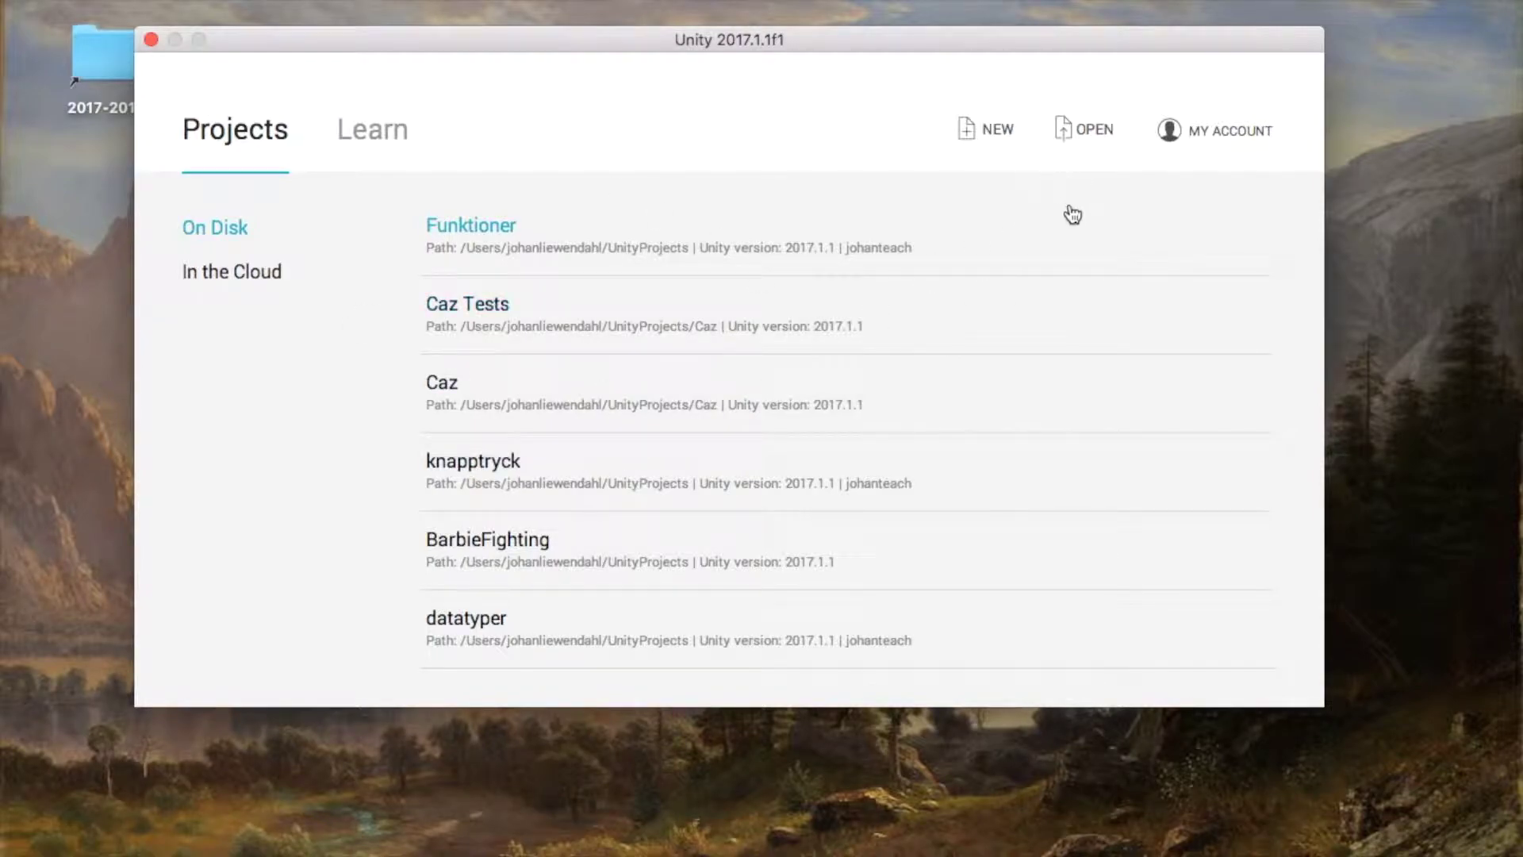
click(986, 128)
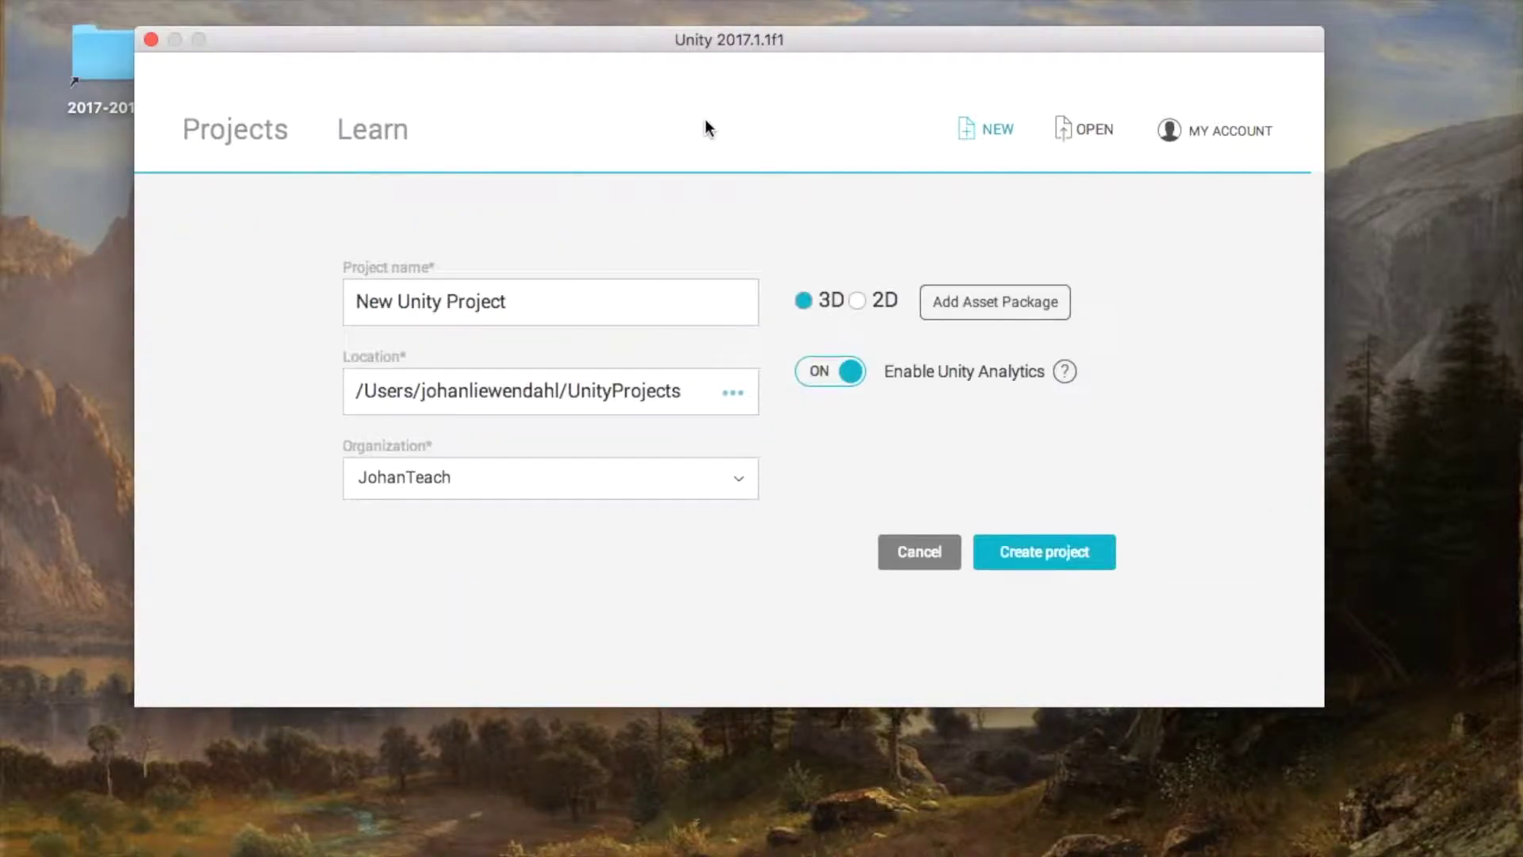
- Choose the 2D template, name the project styraEnBoll, and create it
click(858, 301)
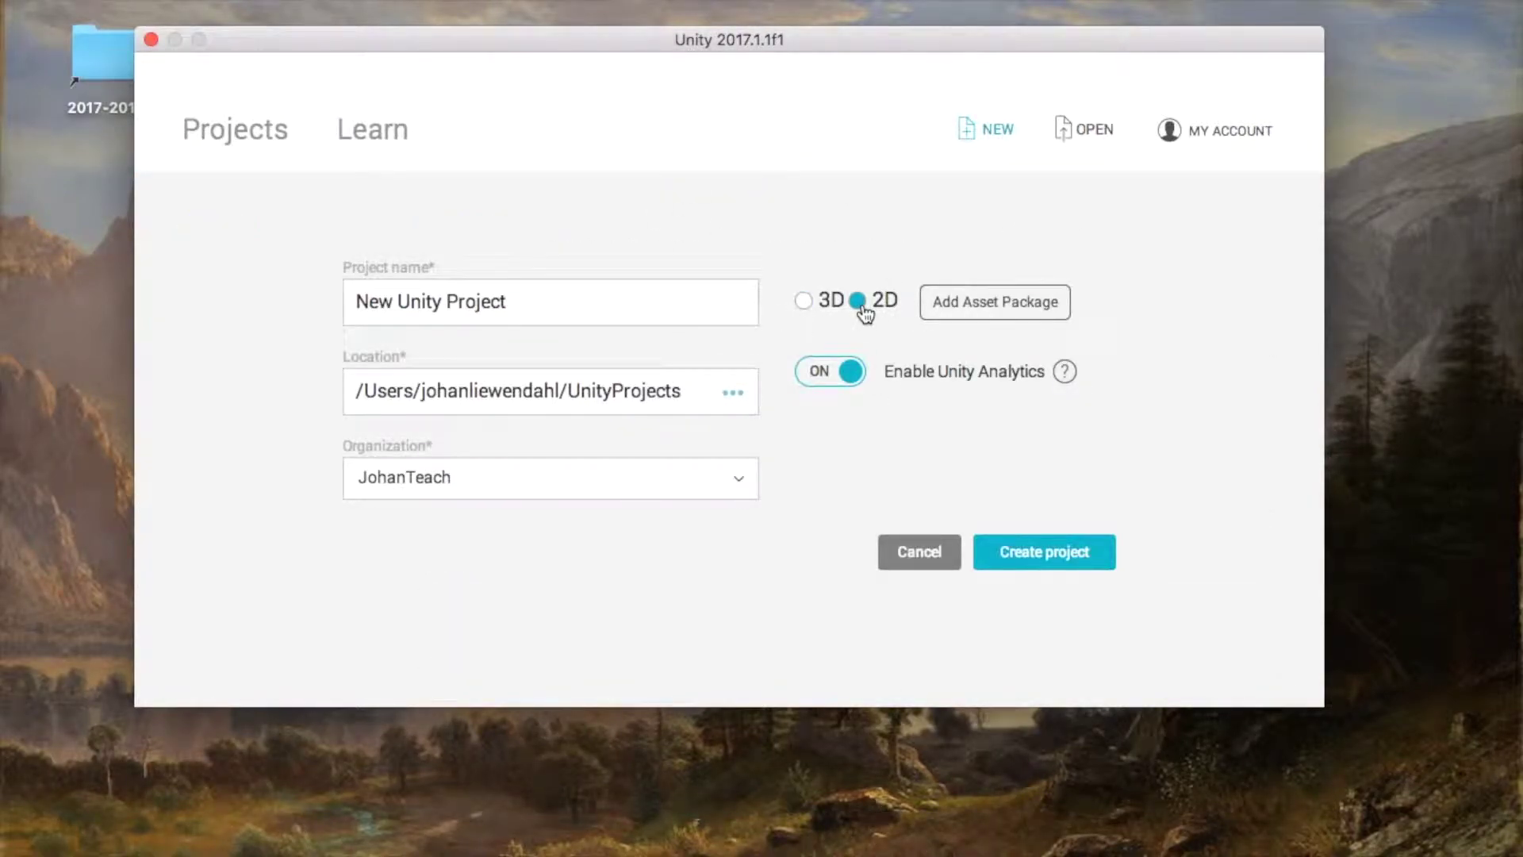
drag(524, 298, 316, 289)
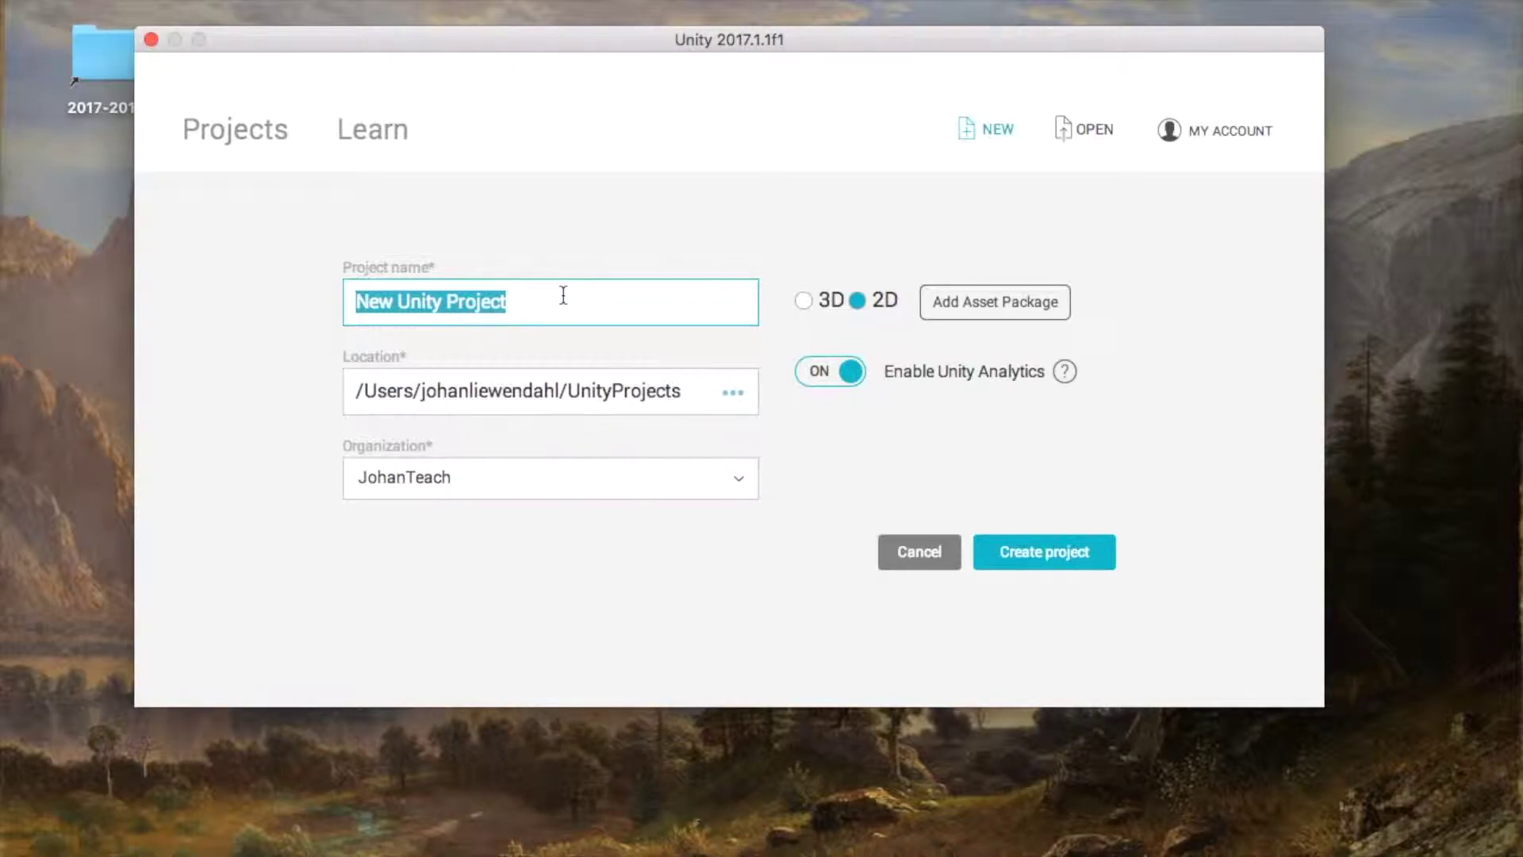
text(styra)
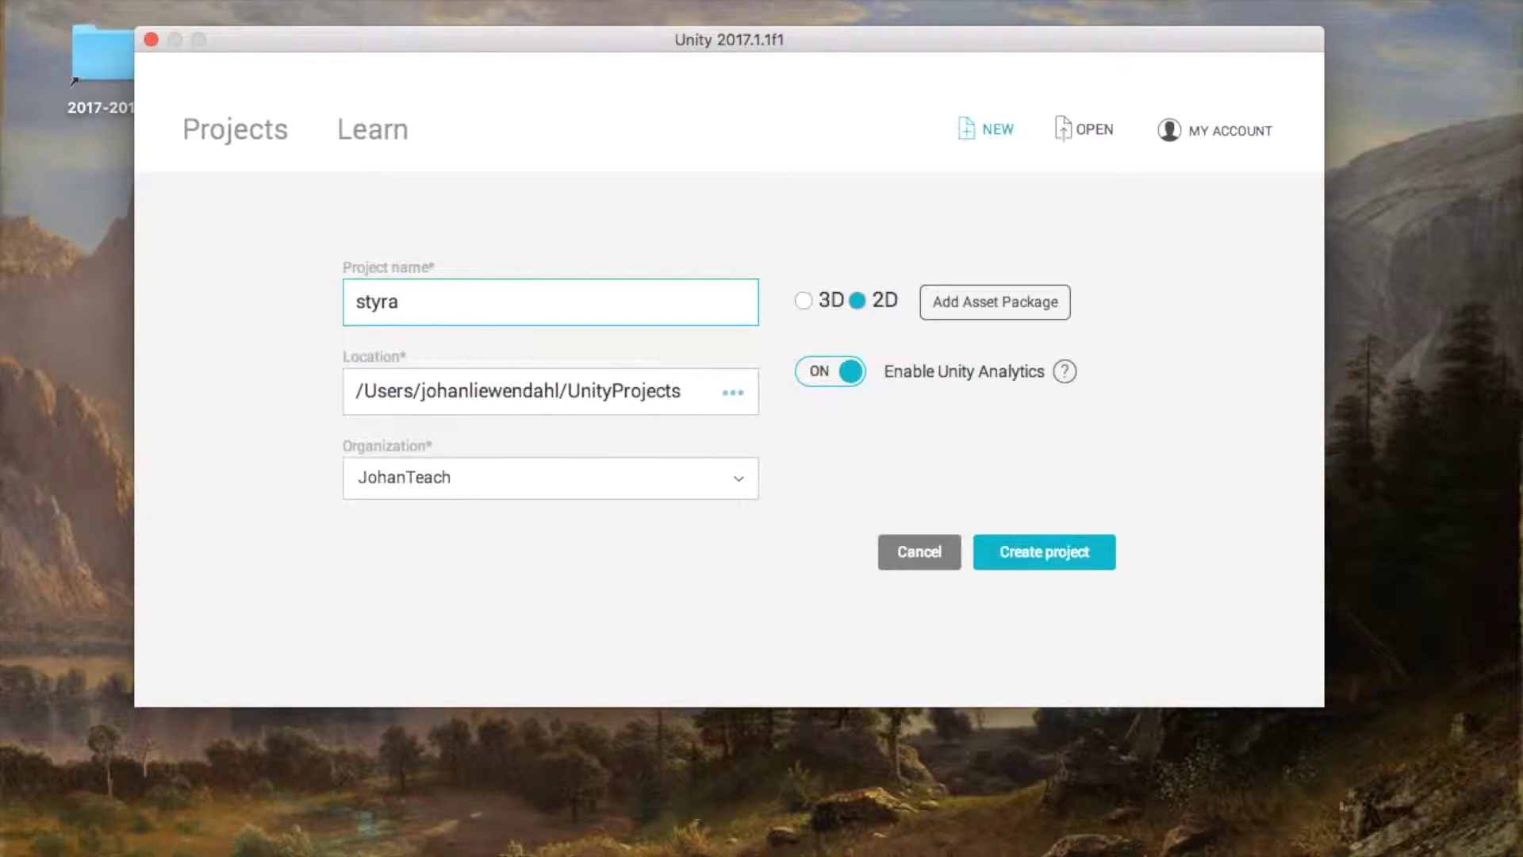
text(en)
key(BackSpace)
key(BackSpace)
text(EnBoll)
click(1056, 569)
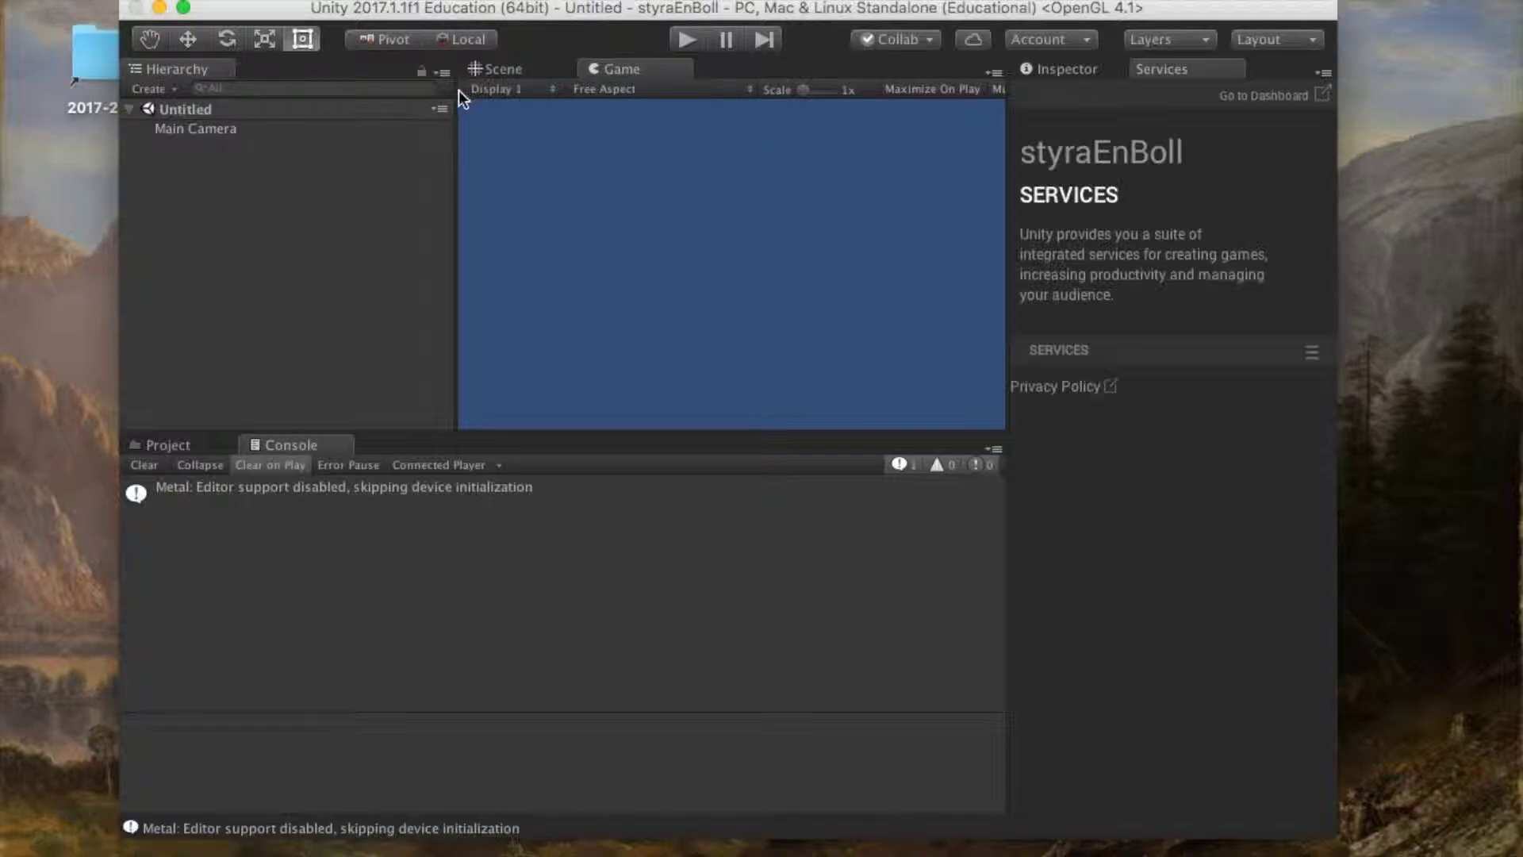
- Show the Scene view, Inspector and Project assets, then bring up the GameObject menu
click(516, 68)
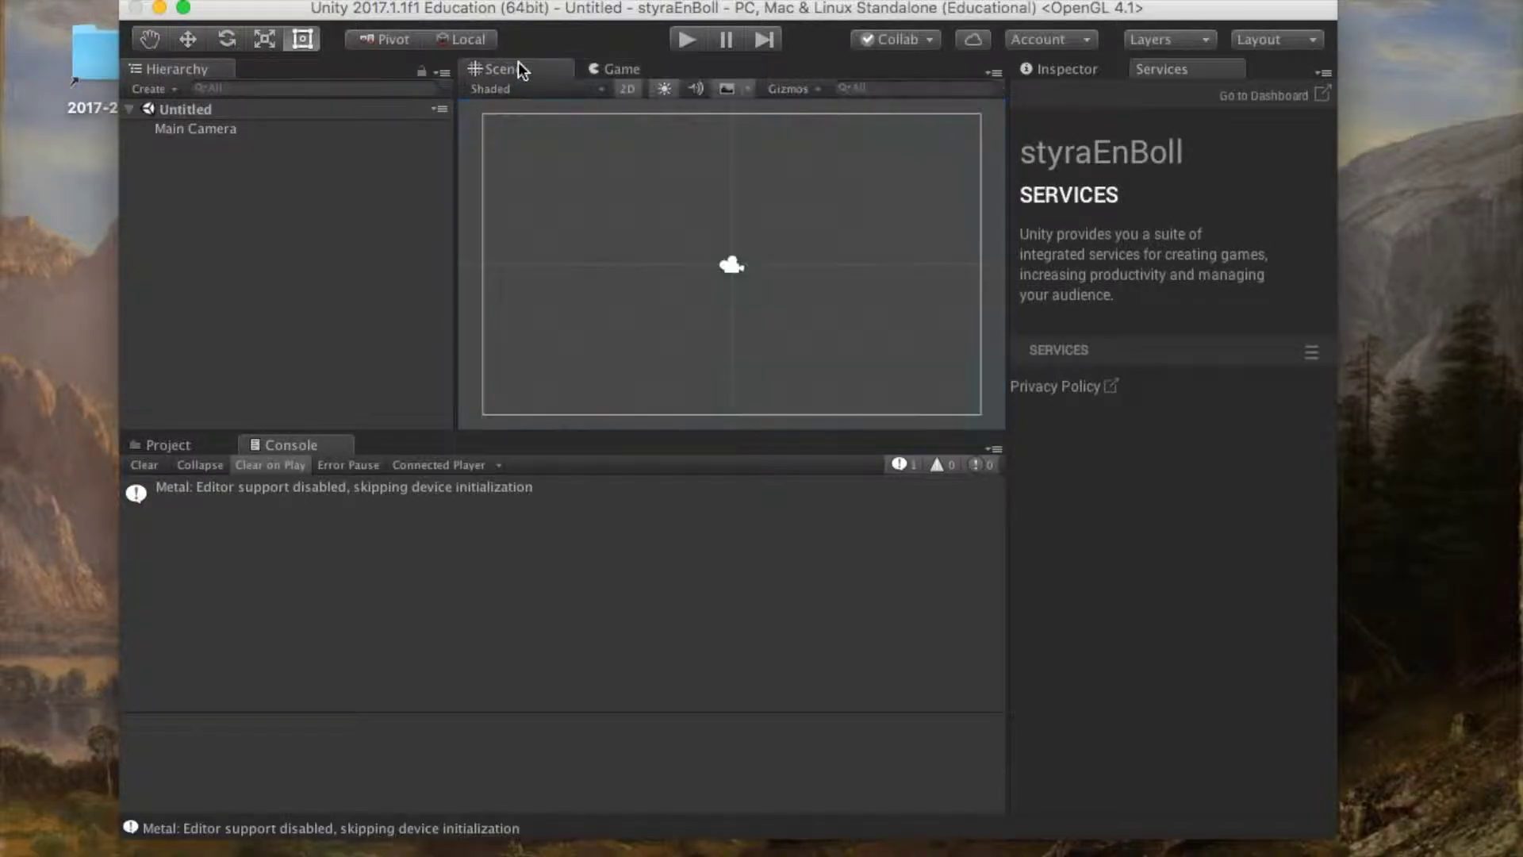
click(1078, 70)
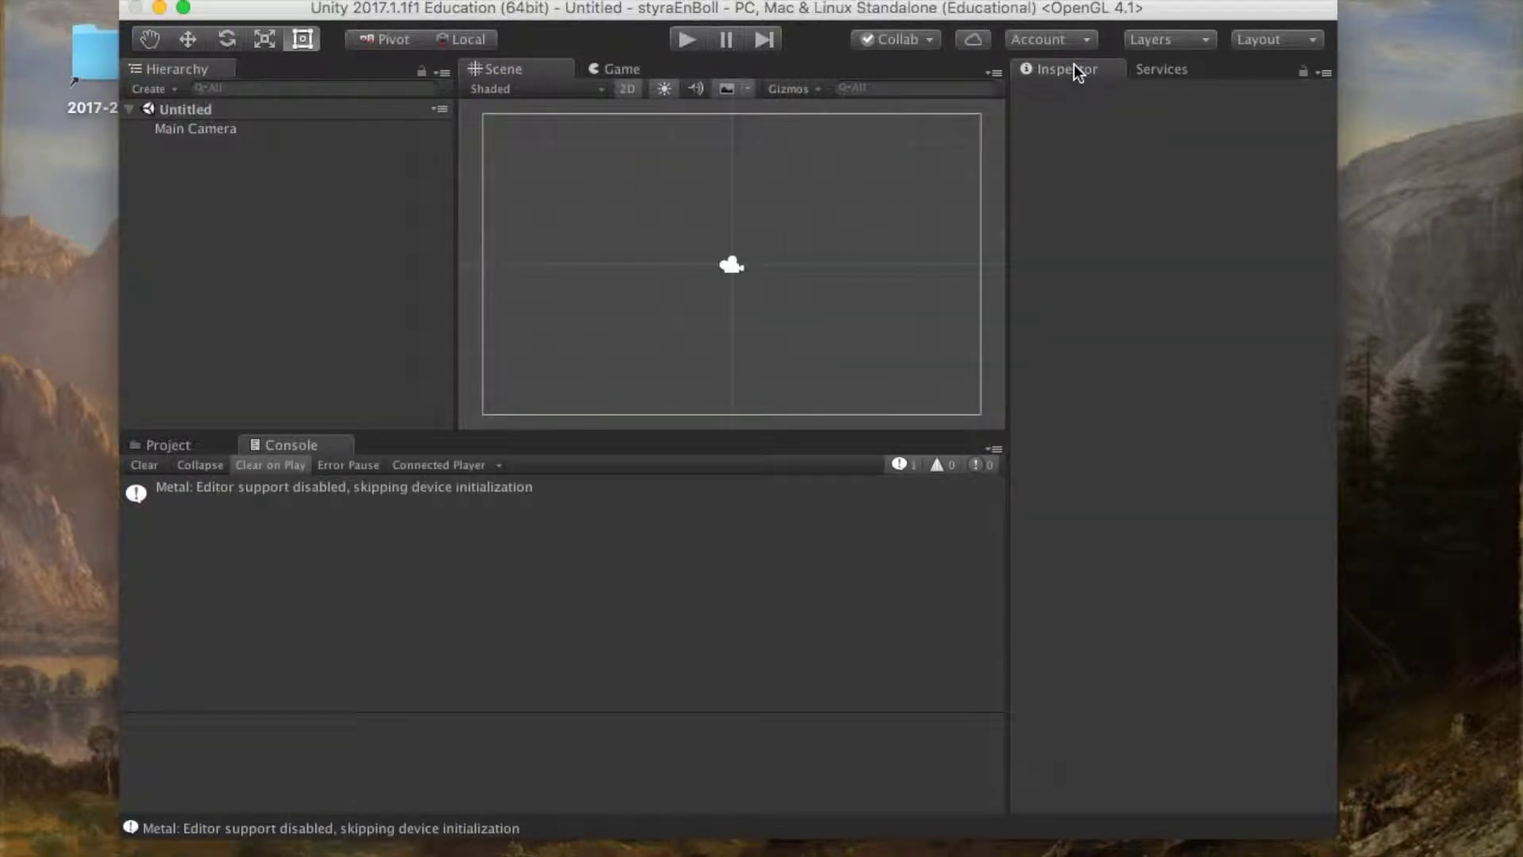
click(181, 445)
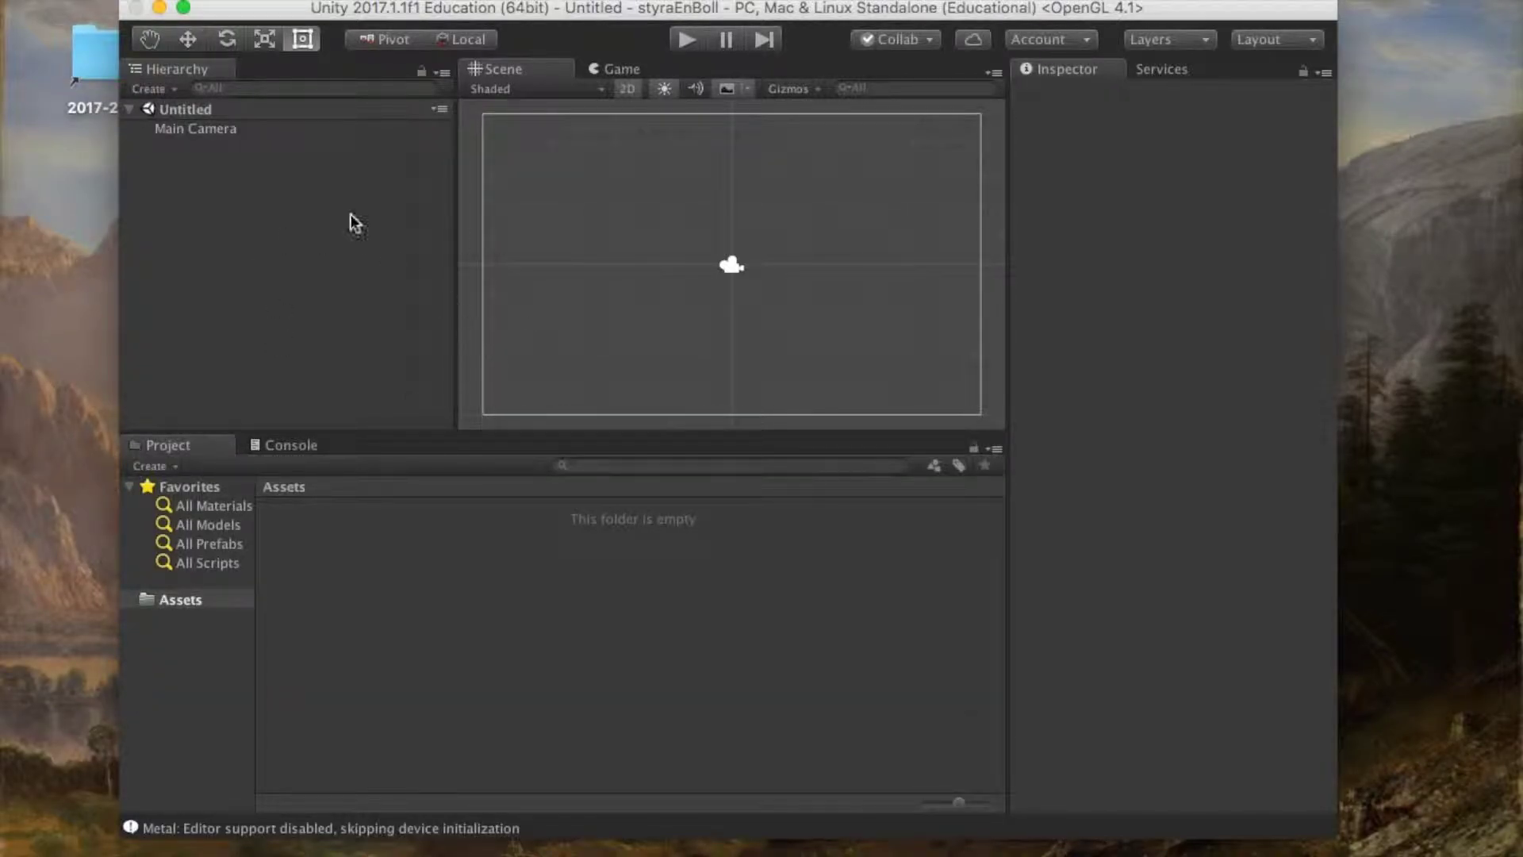
click(333, 0)
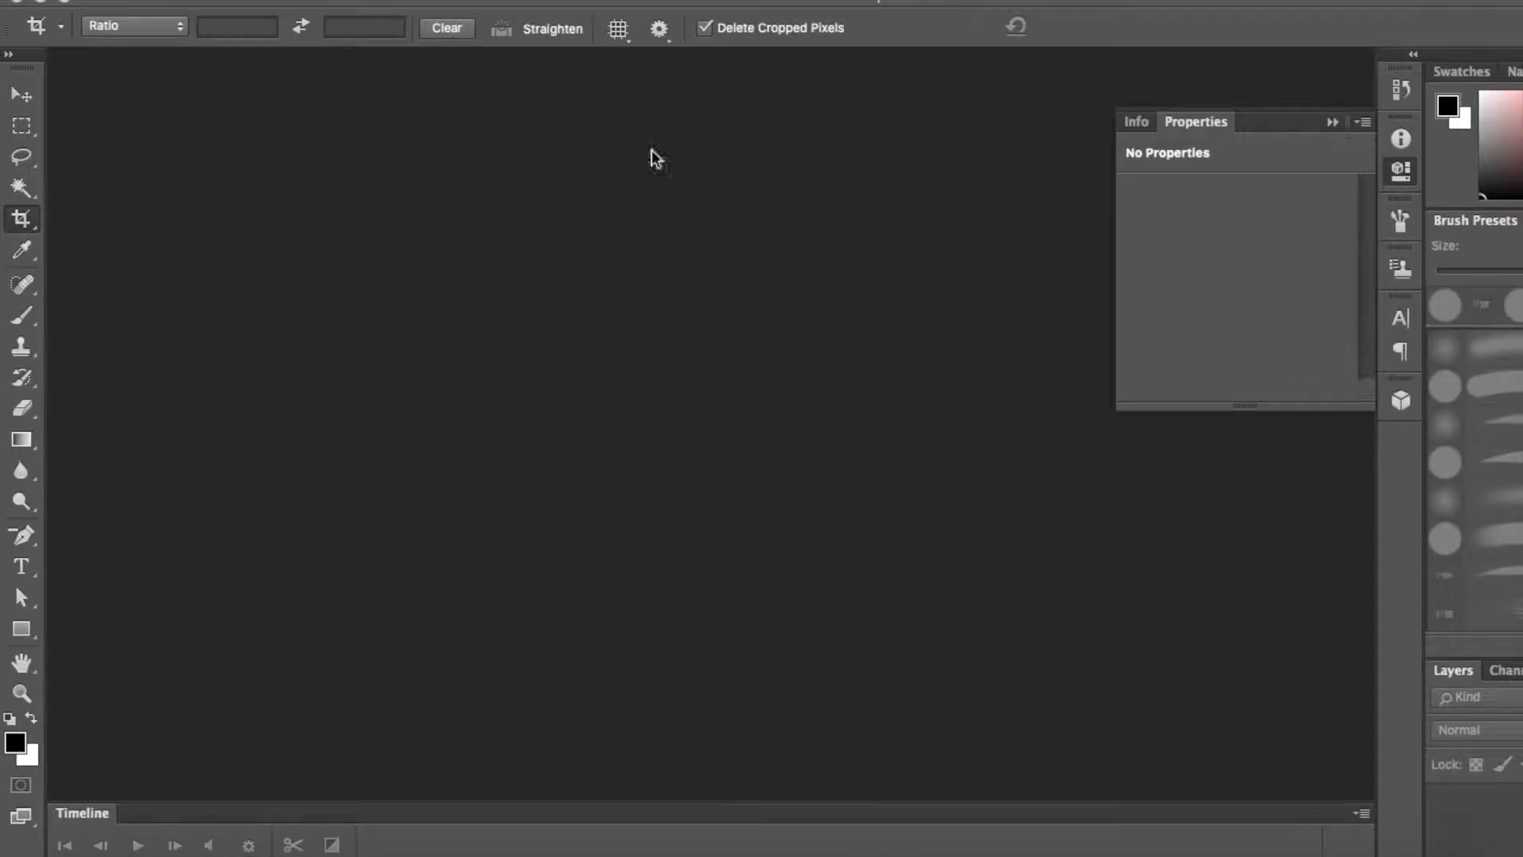
- Create a new Photoshop document 64 × 64 pixels in size
click(204, 1)
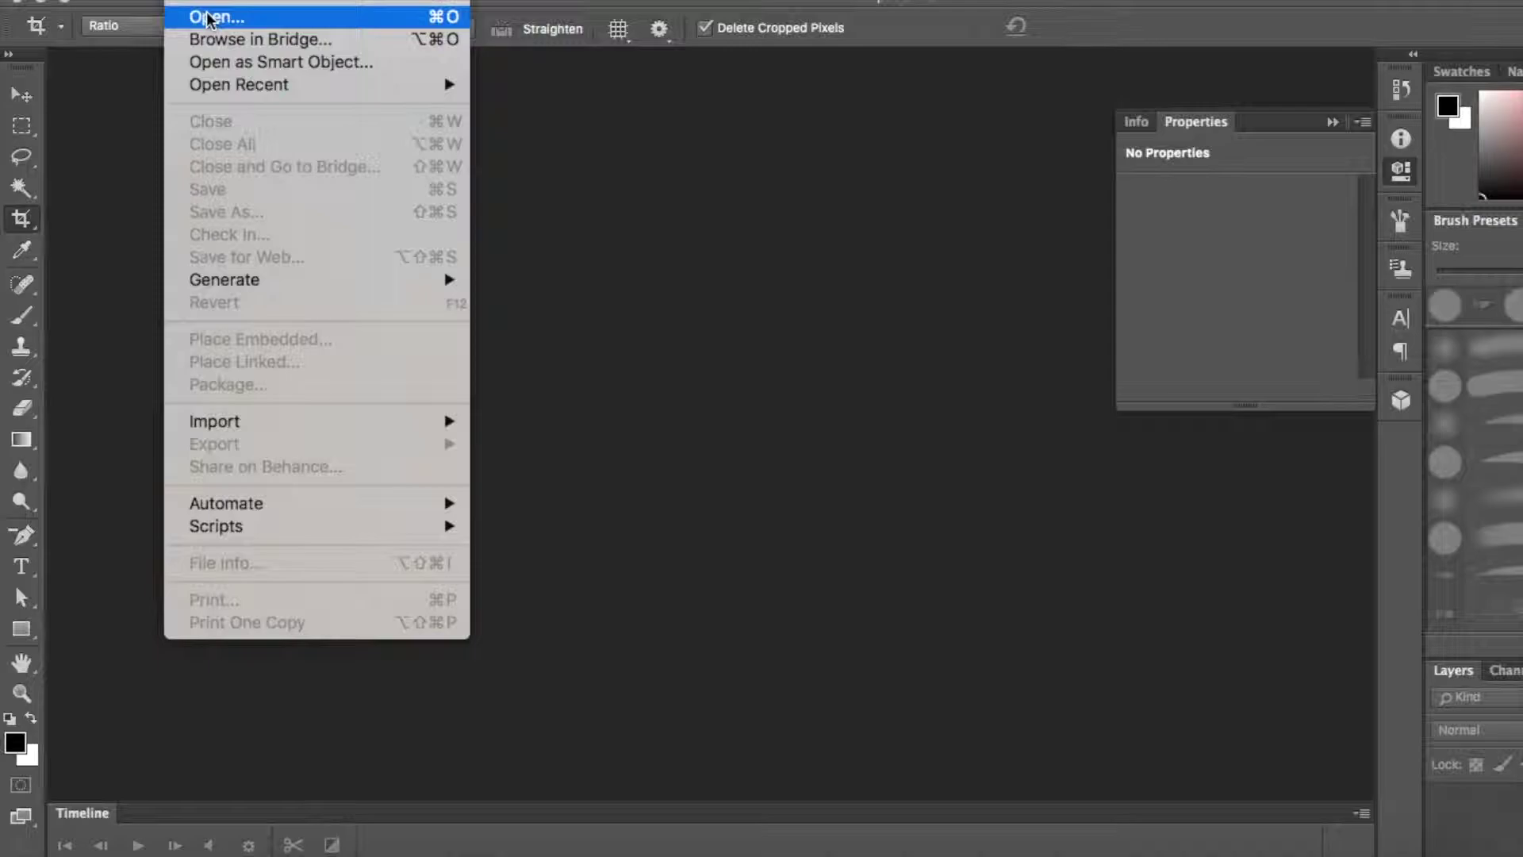
click(206, 2)
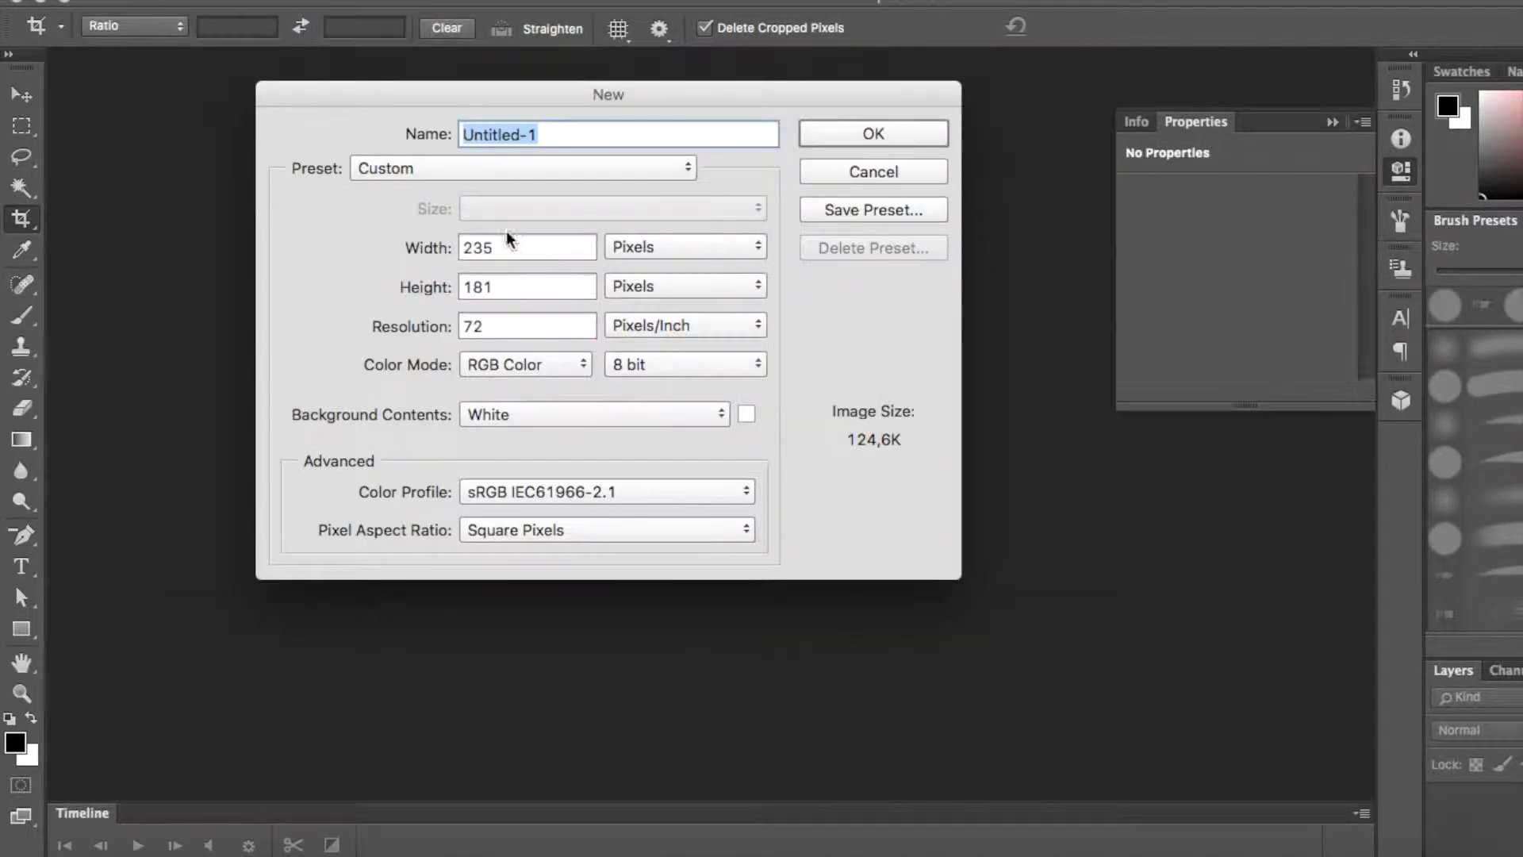
click(738, 247)
click(533, 235)
click(528, 245)
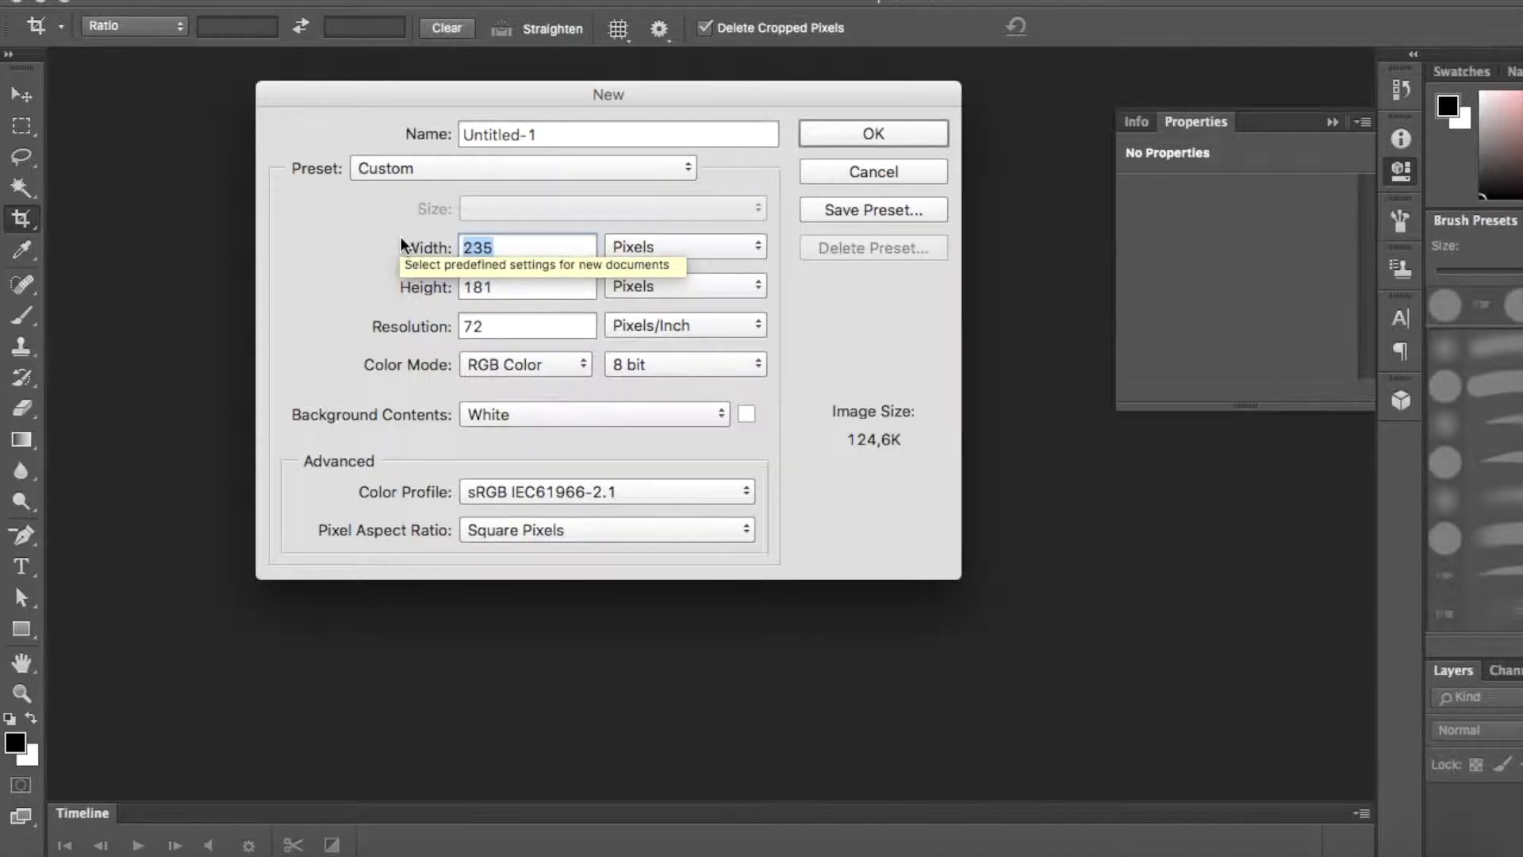
text(64)
key(Tab)
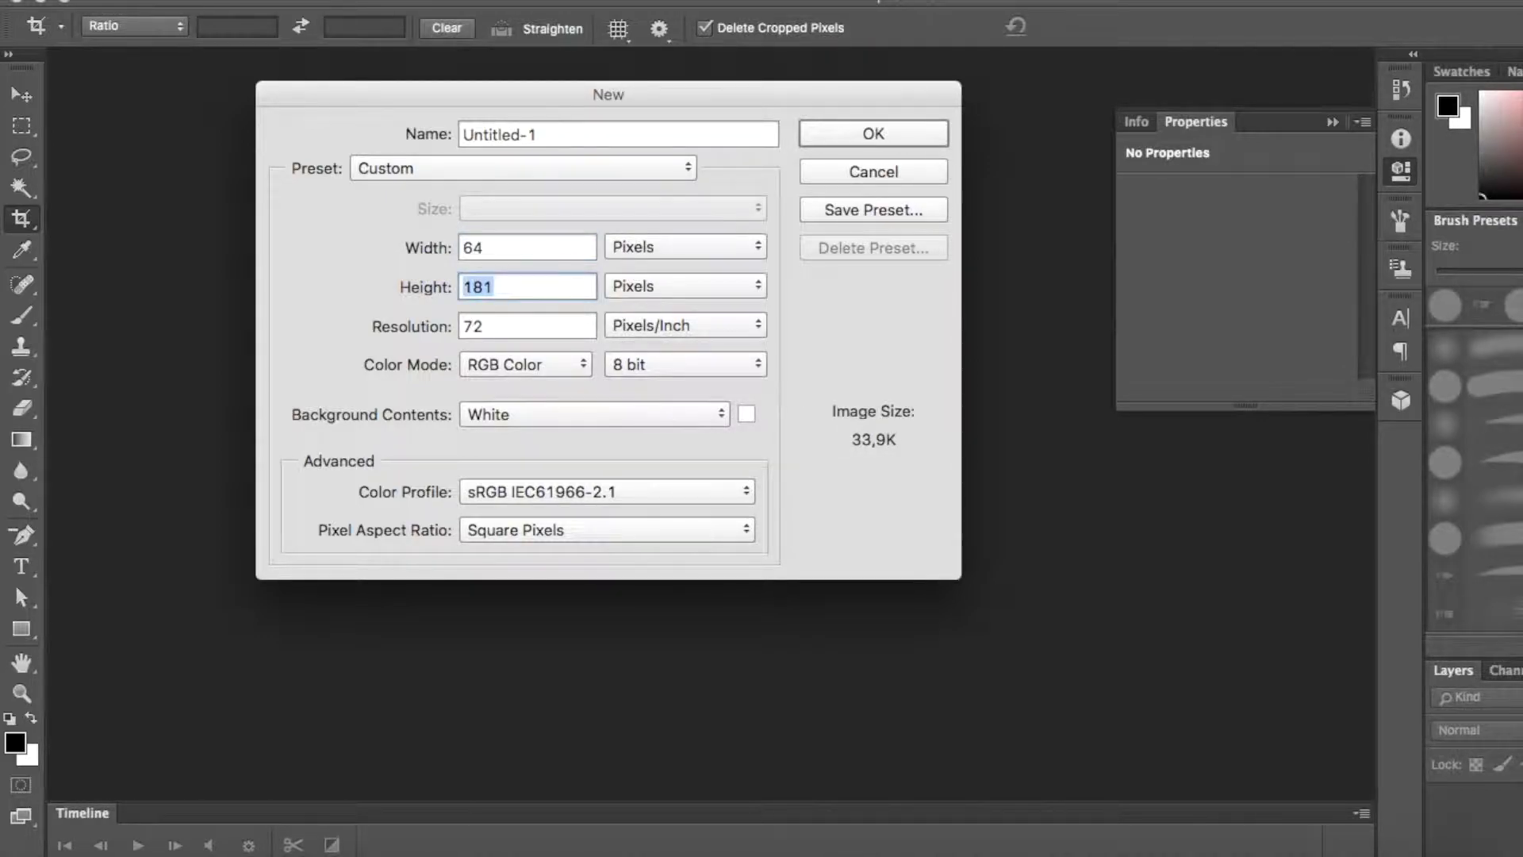
text(64)
click(897, 138)
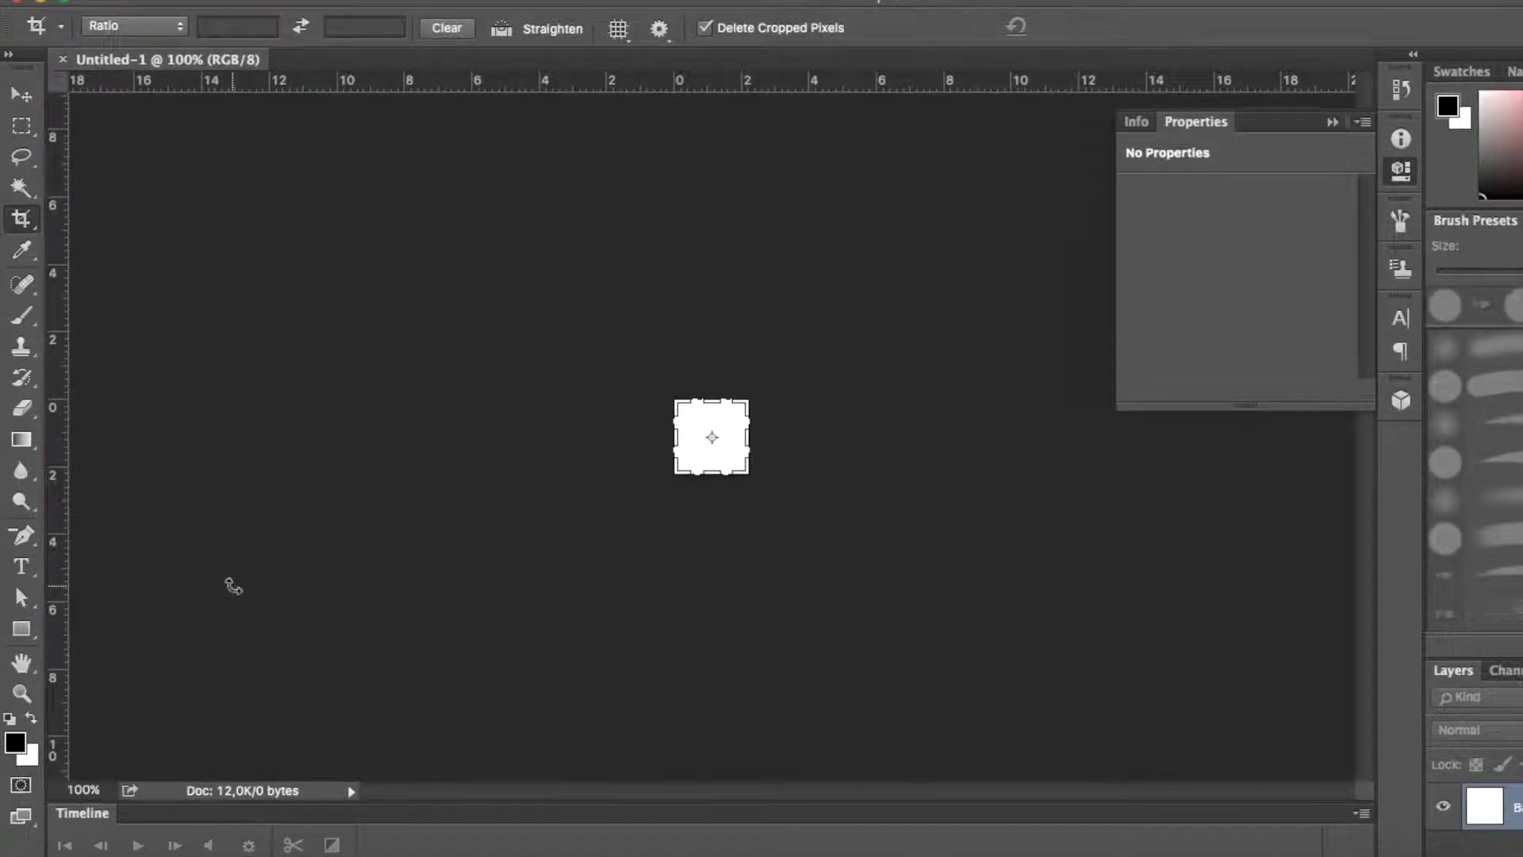
click(23, 693)
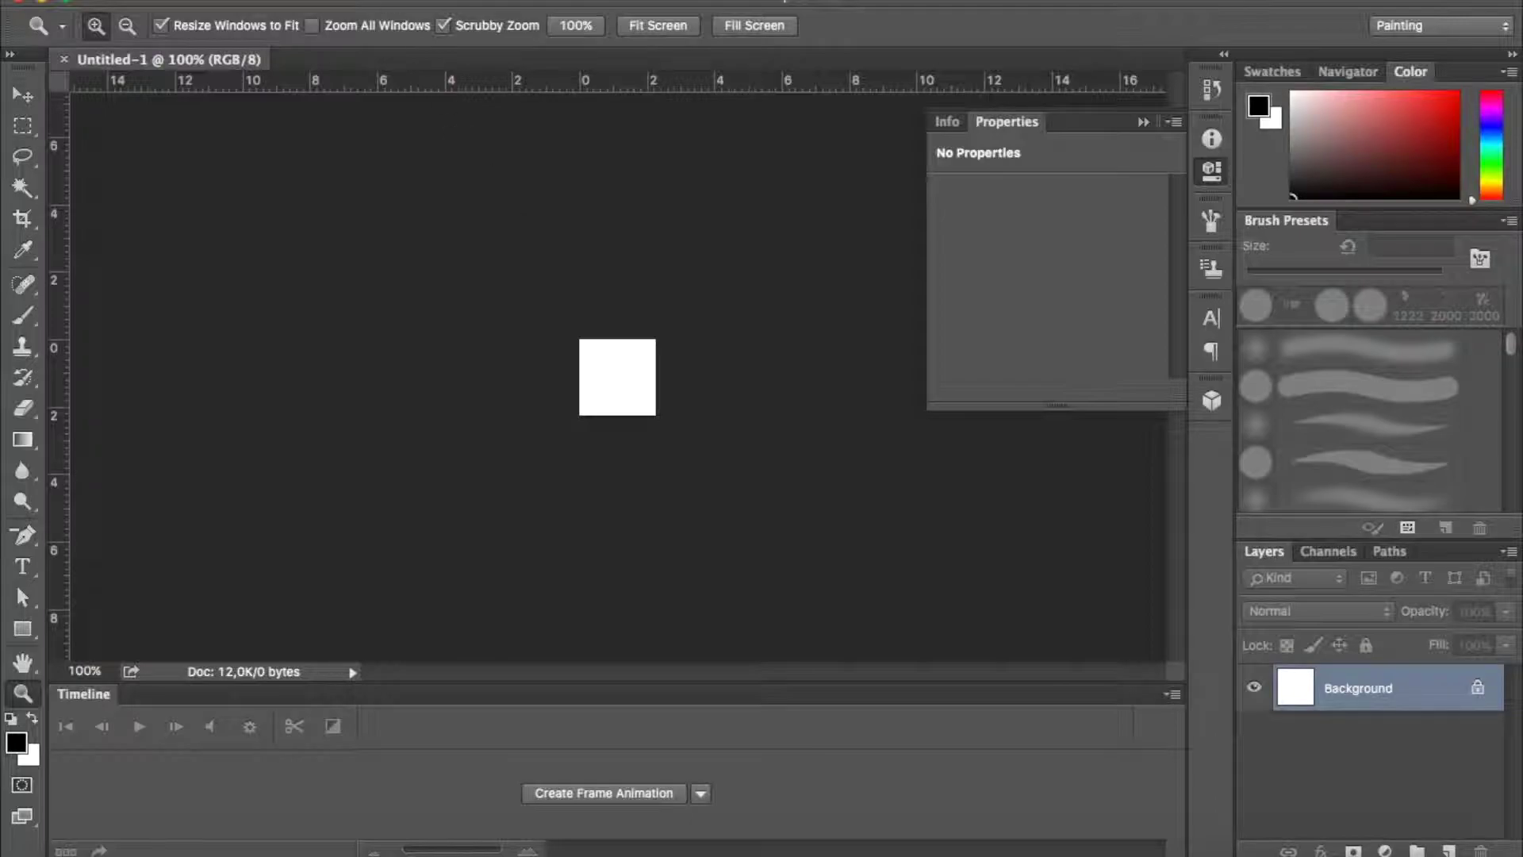
- Try the marquee selection options, then pick the shape tool and show its shape types
click(187, 1)
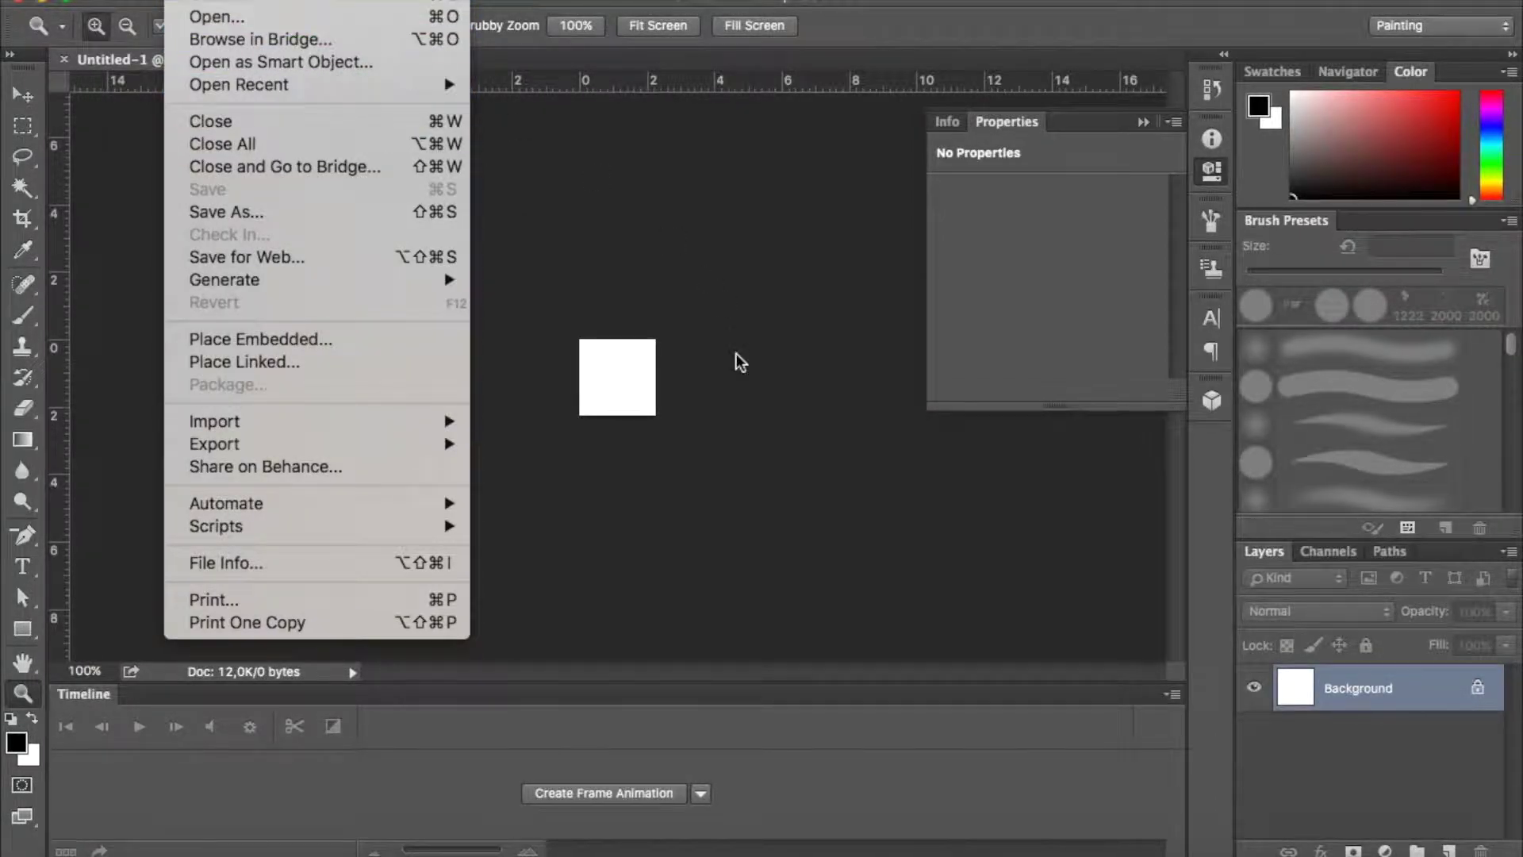
click(886, 302)
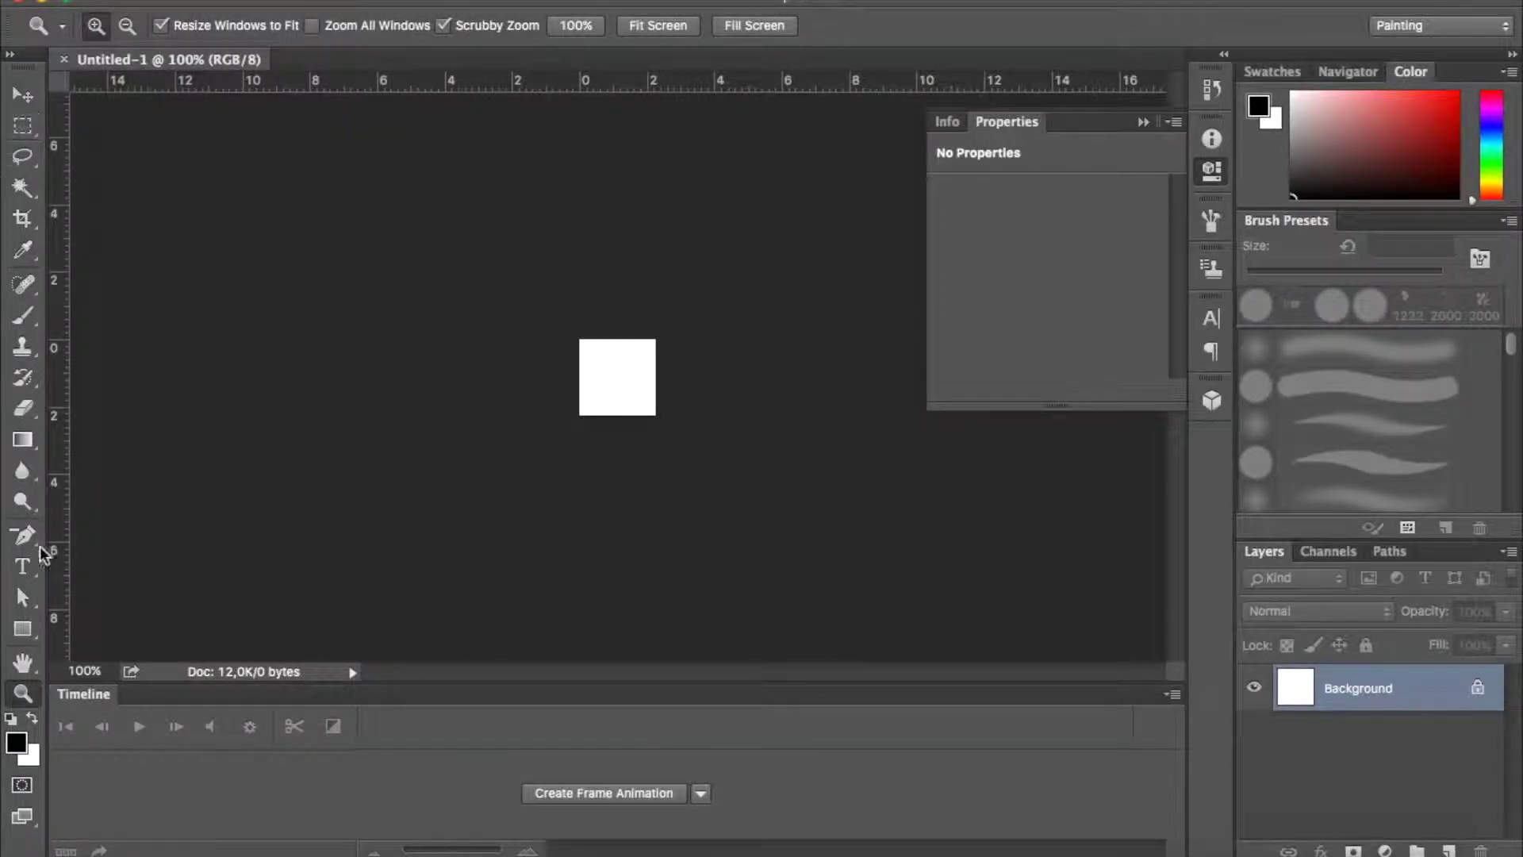
click(23, 127)
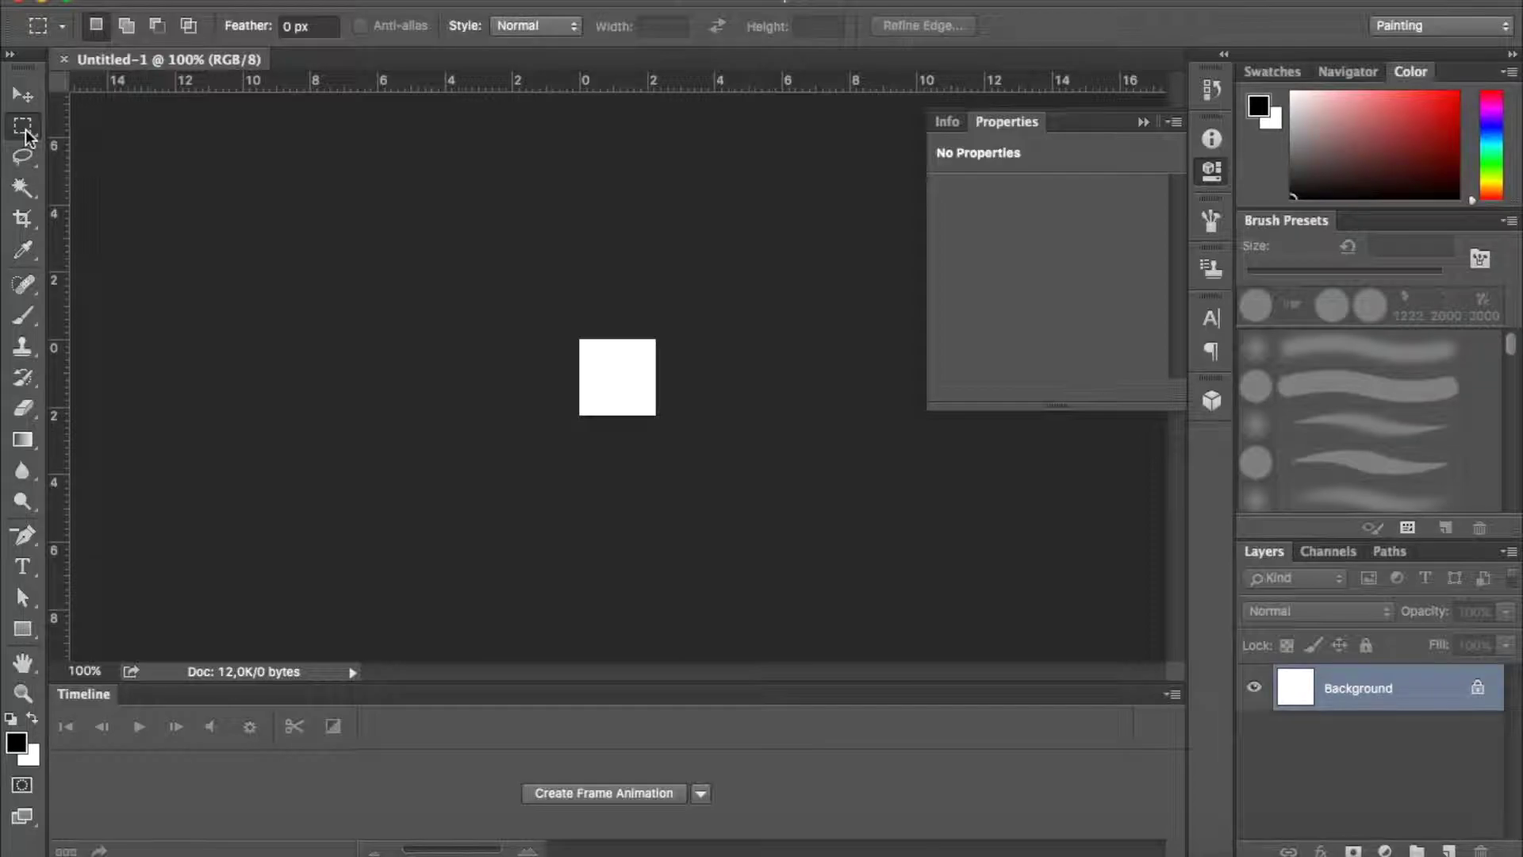
click(24, 128)
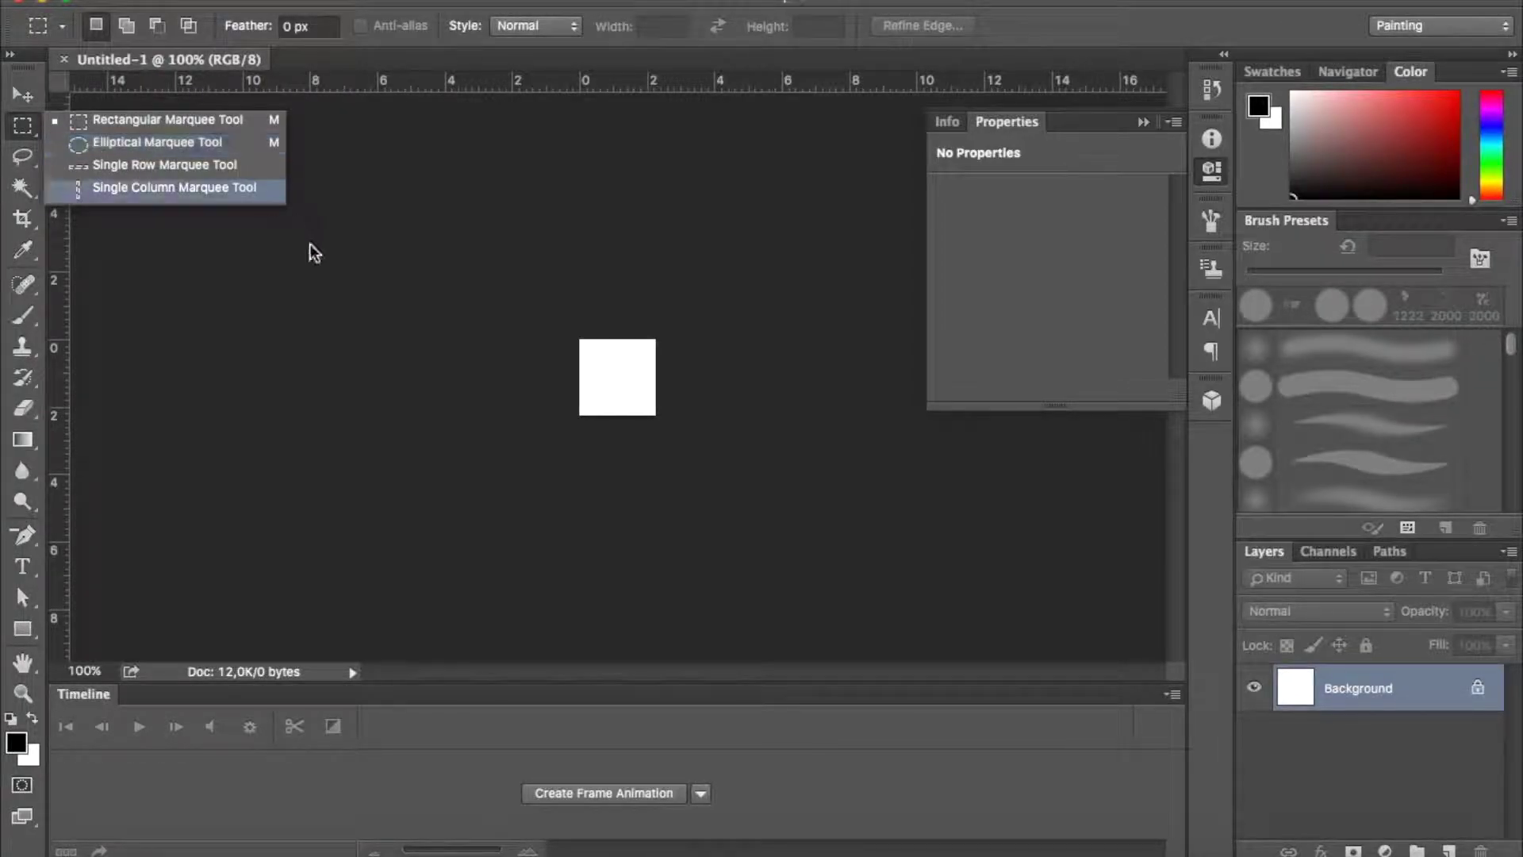
click(143, 164)
click(23, 628)
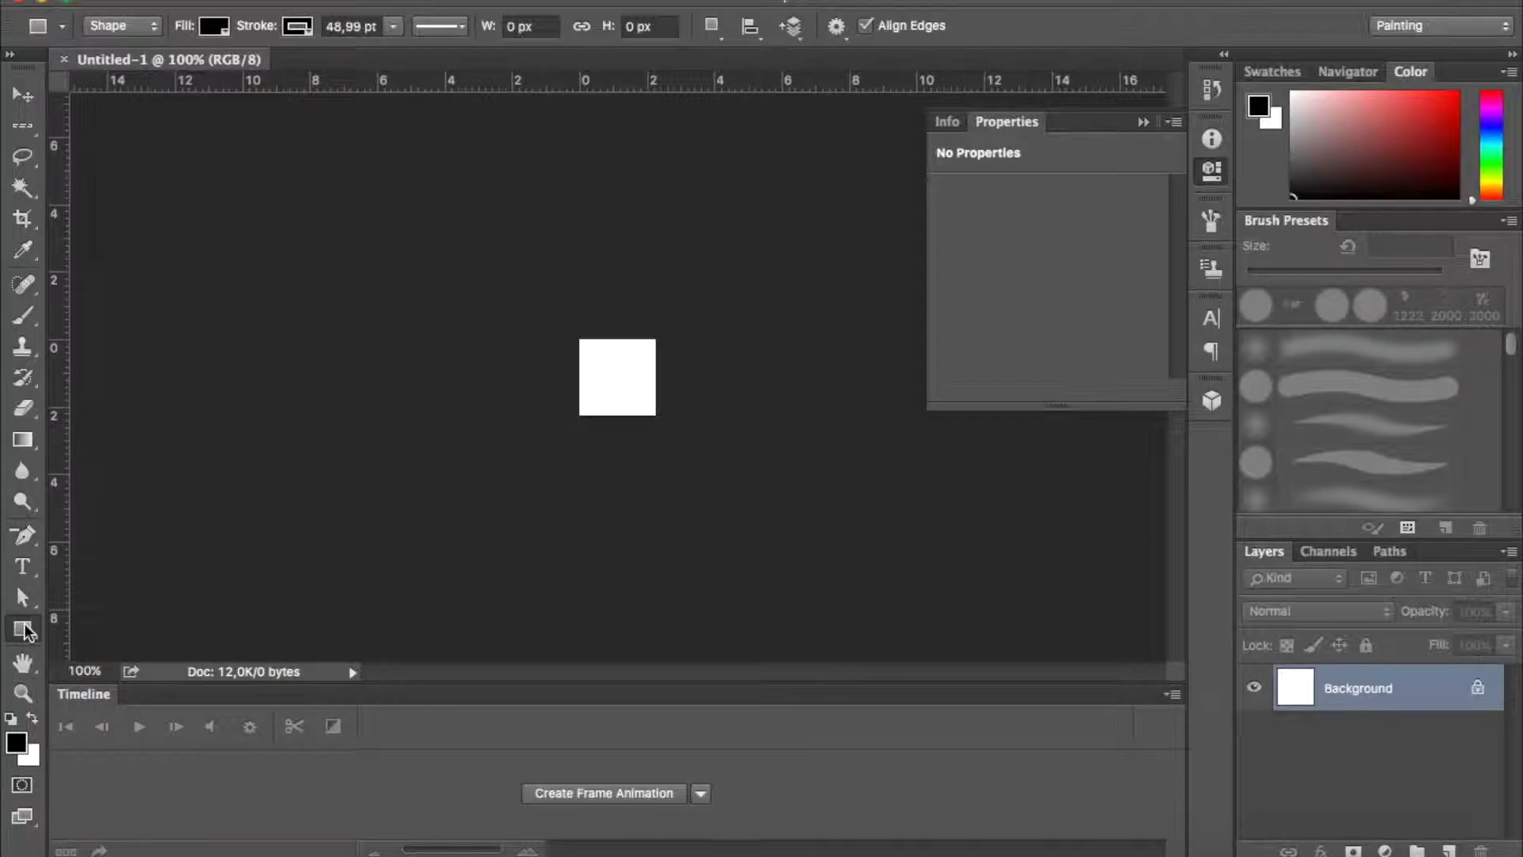
click(23, 628)
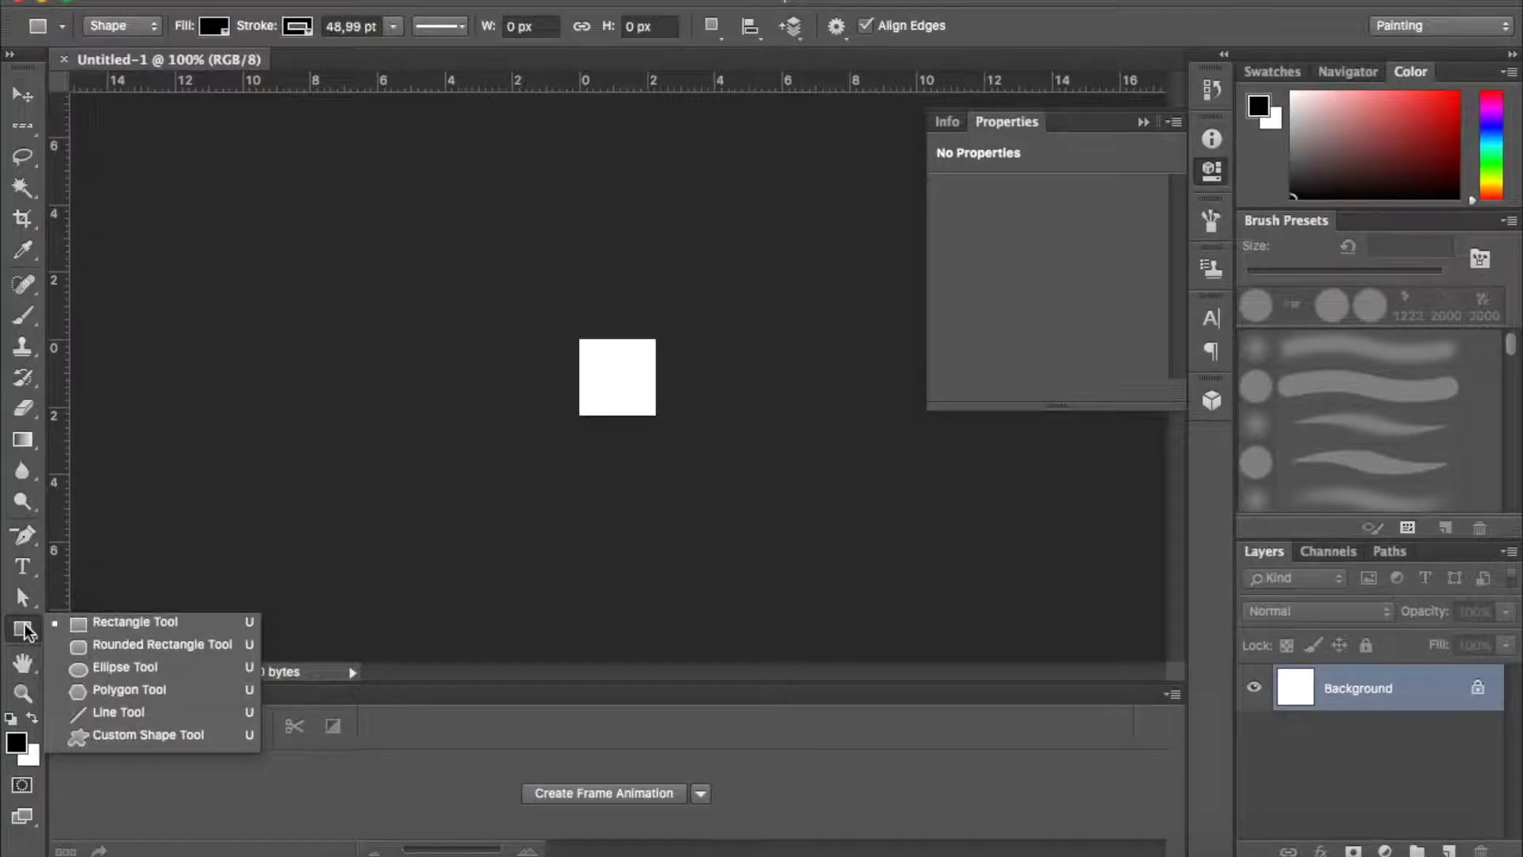
- Draw a black circle on the canvas with the Ellipse Tool and shift it slightly
click(102, 669)
drag(595, 365, 632, 413)
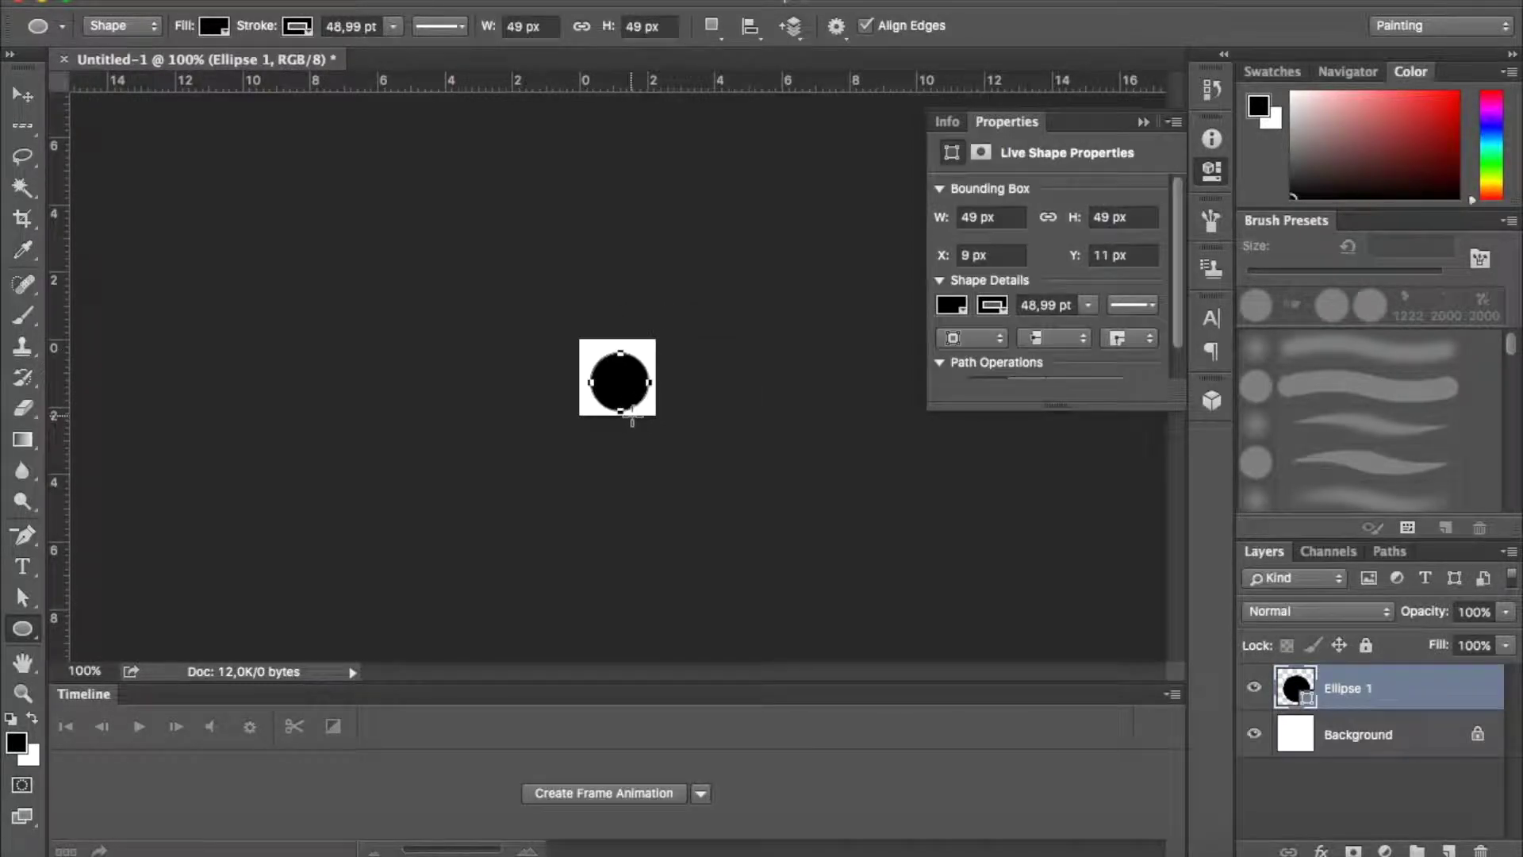
key(v)
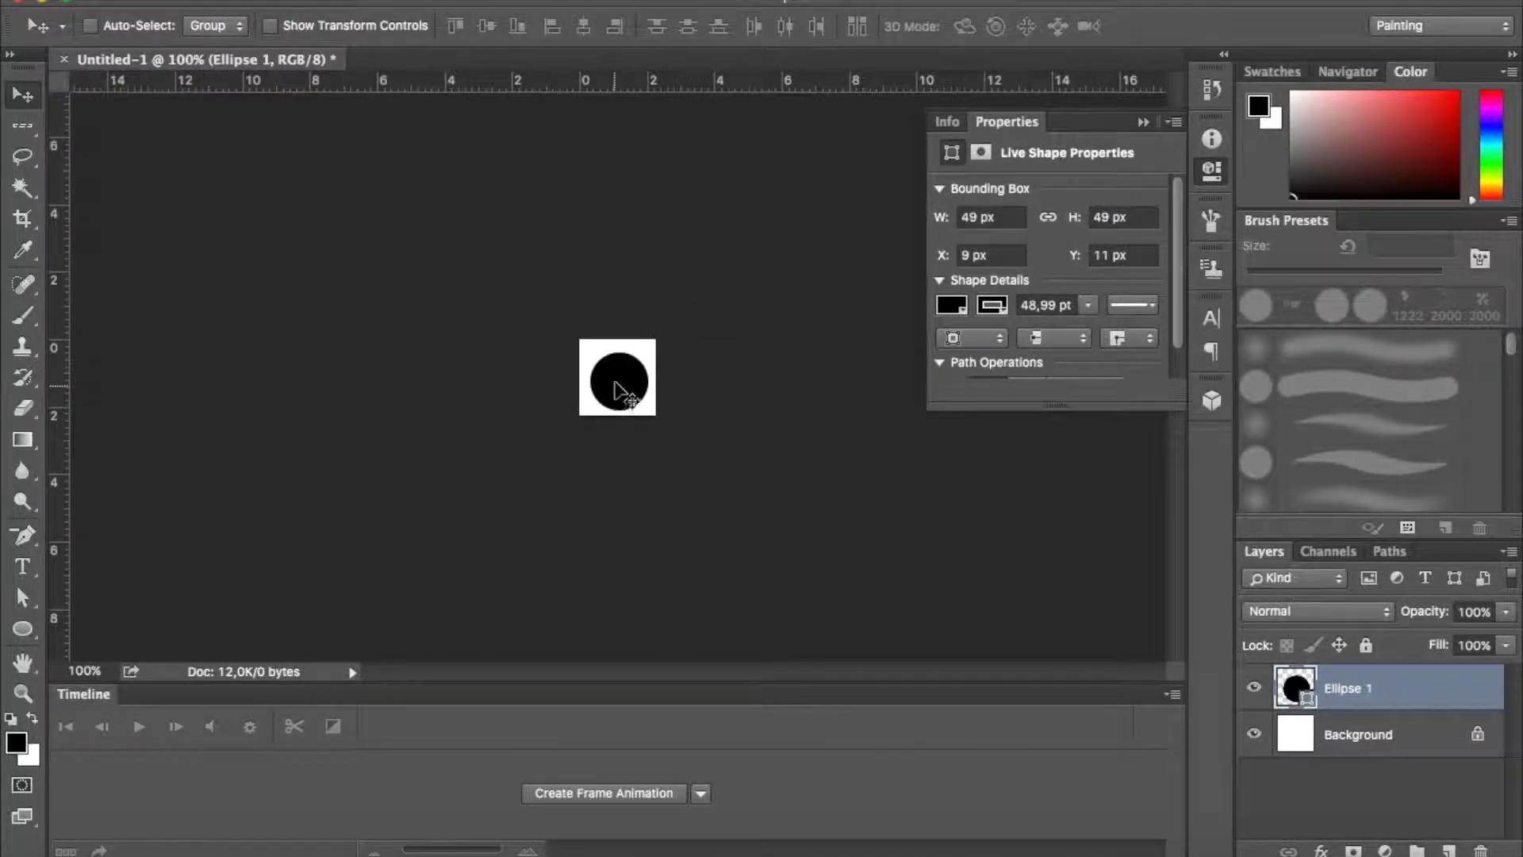
drag(618, 391, 616, 388)
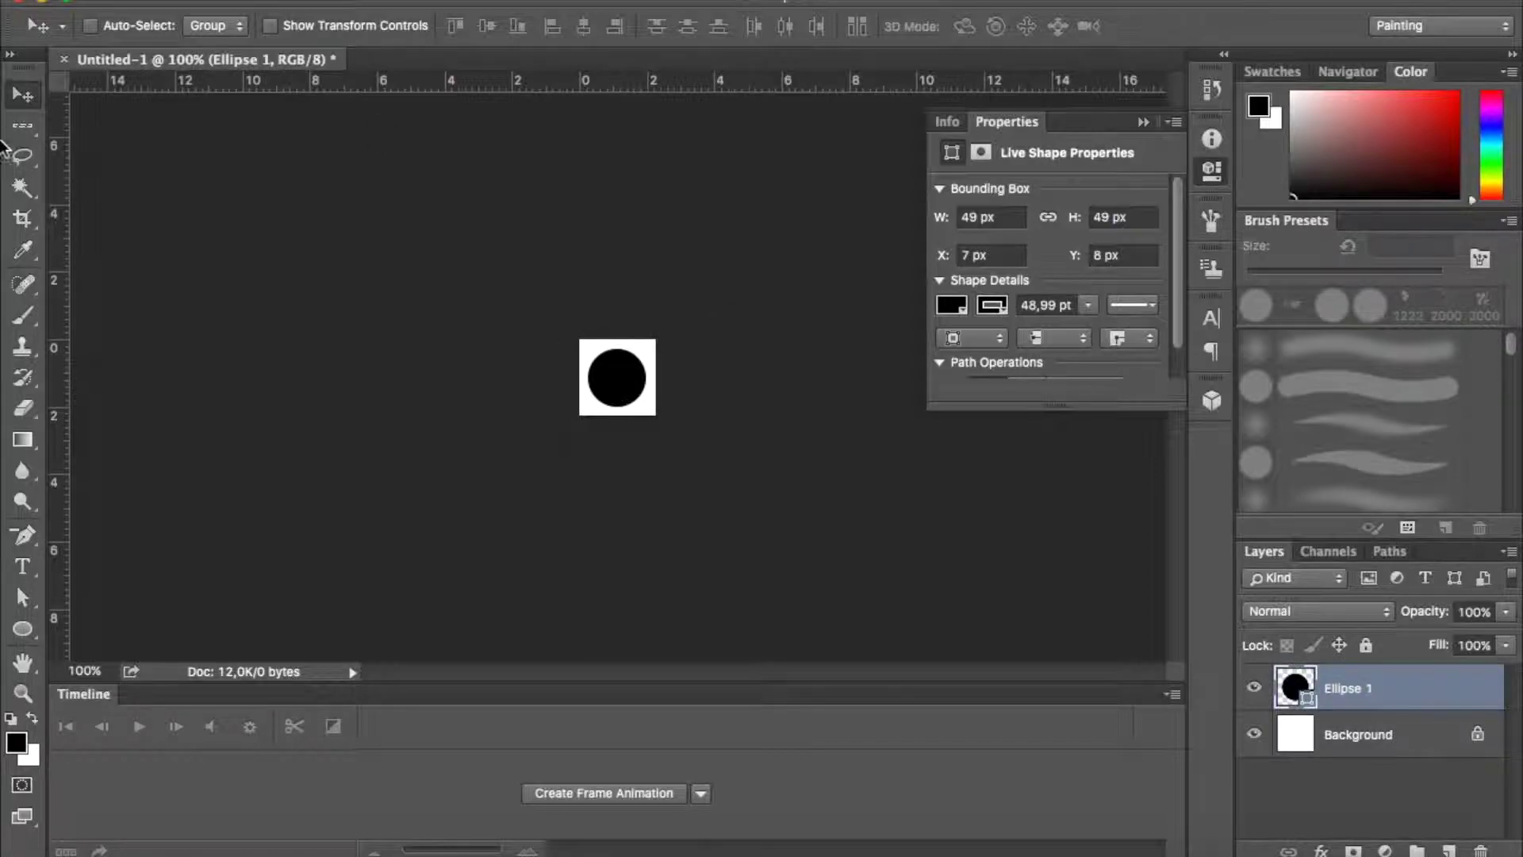
- Scale the circle to about 61,99 px and nudge it into position
key(ctrl+t)
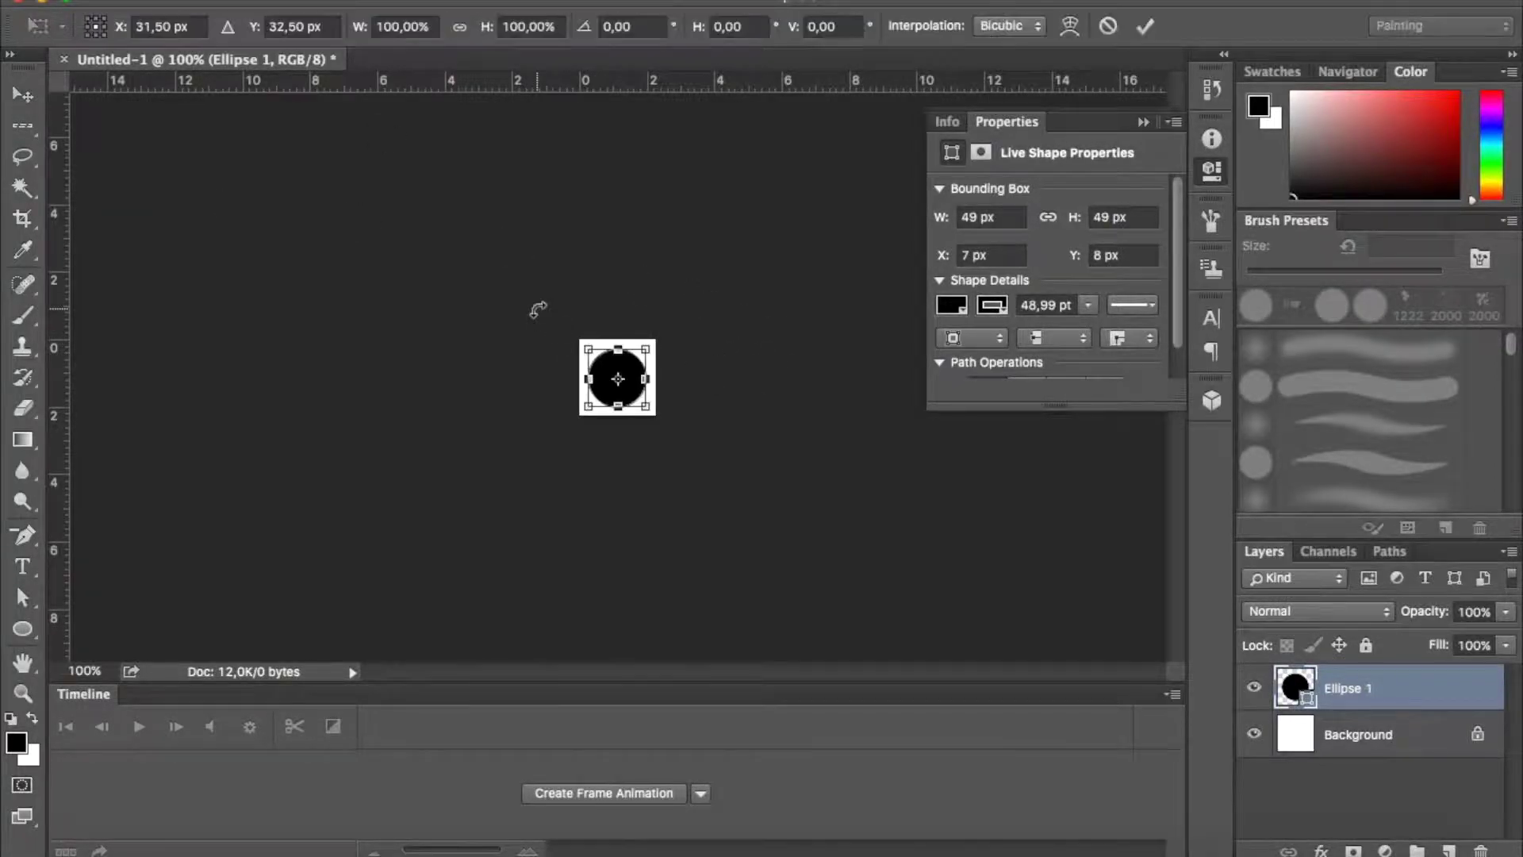
drag(588, 350, 579, 341)
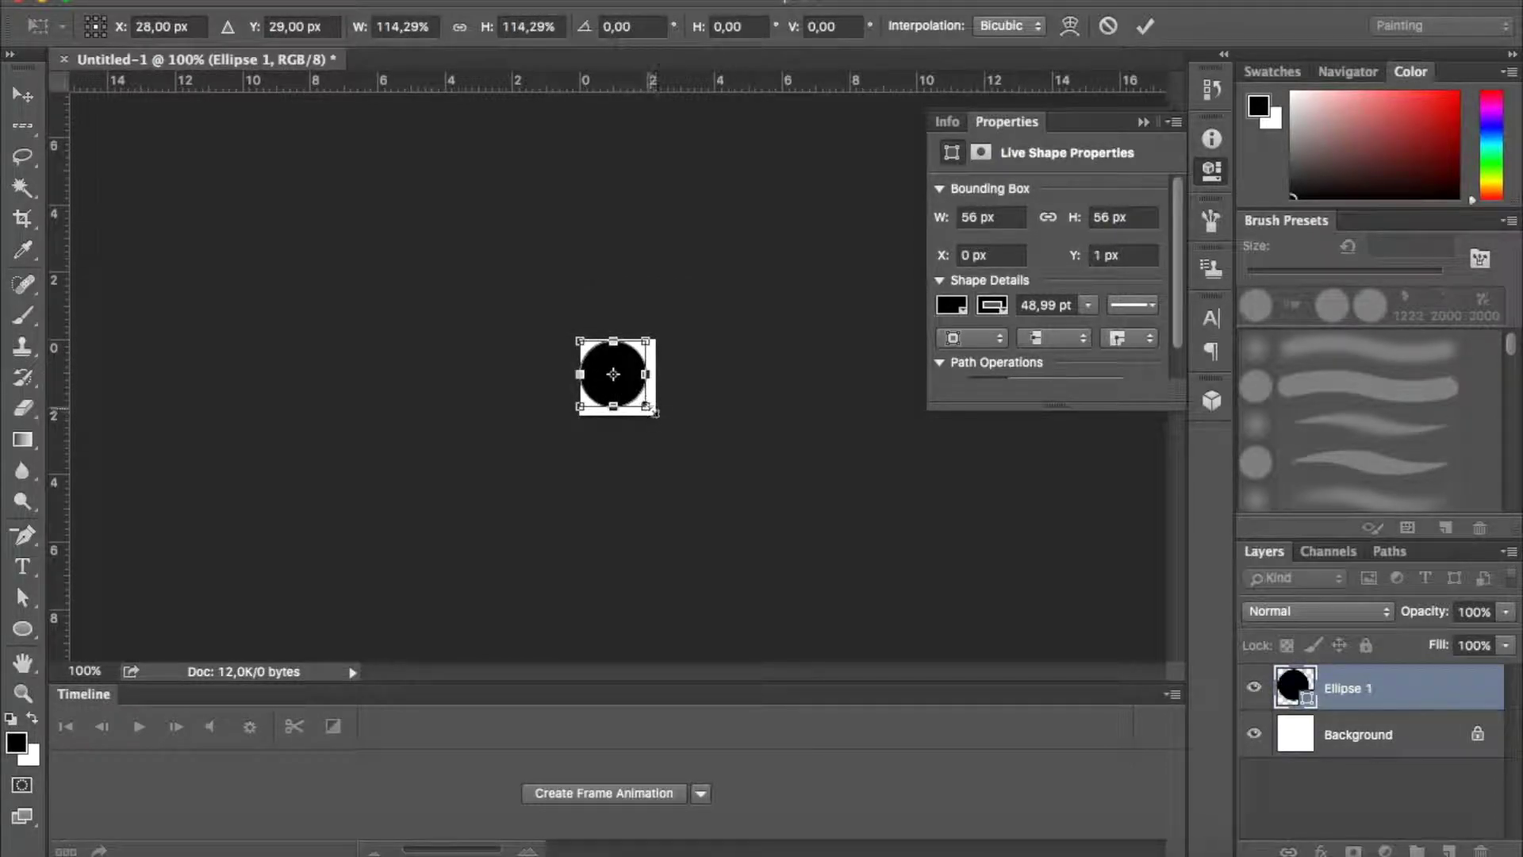
drag(654, 411, 655, 413)
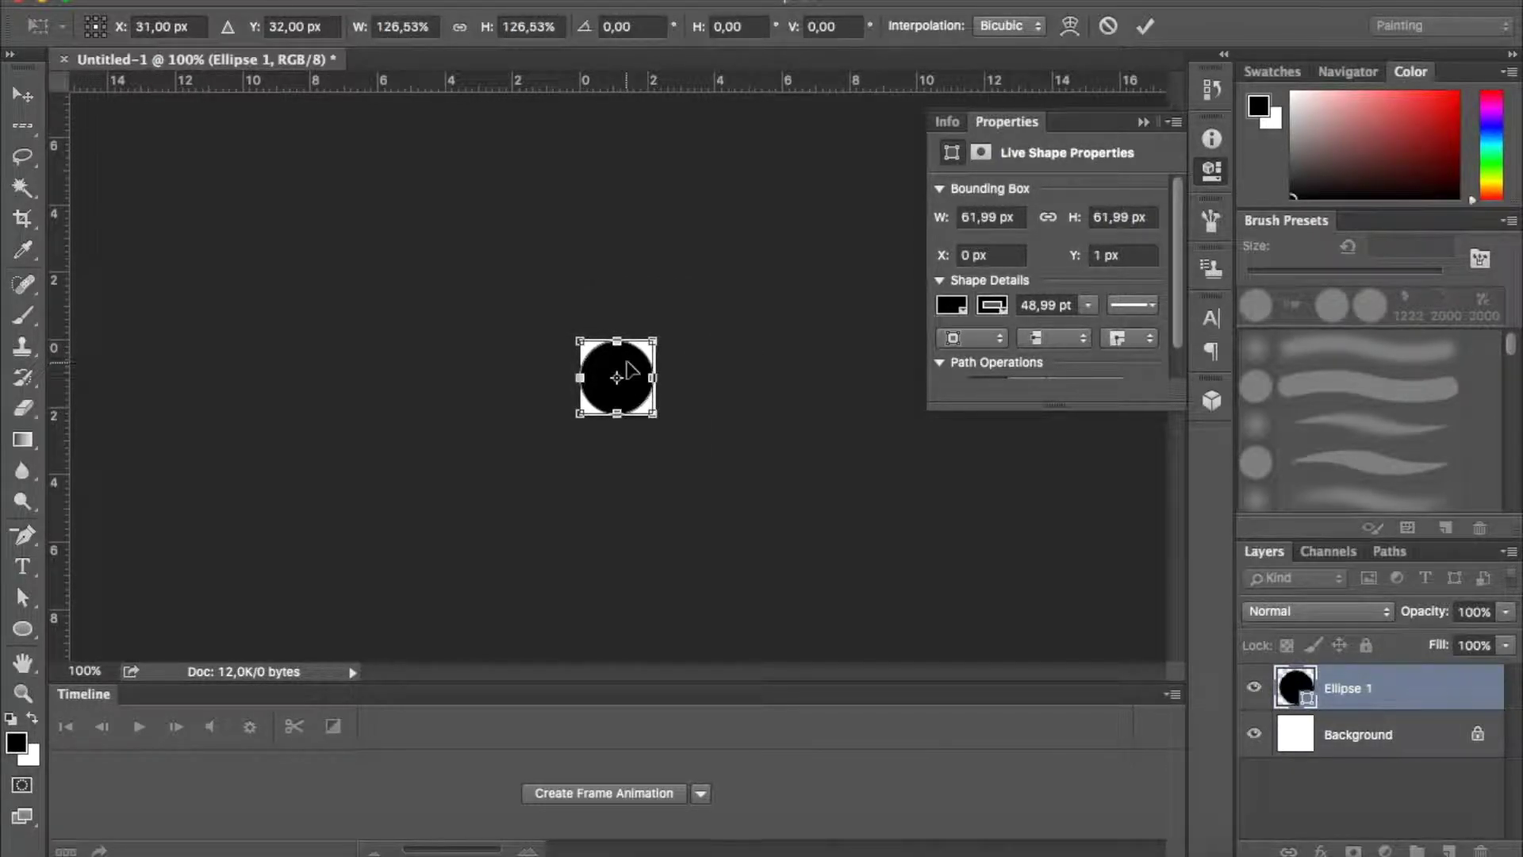
key(Return)
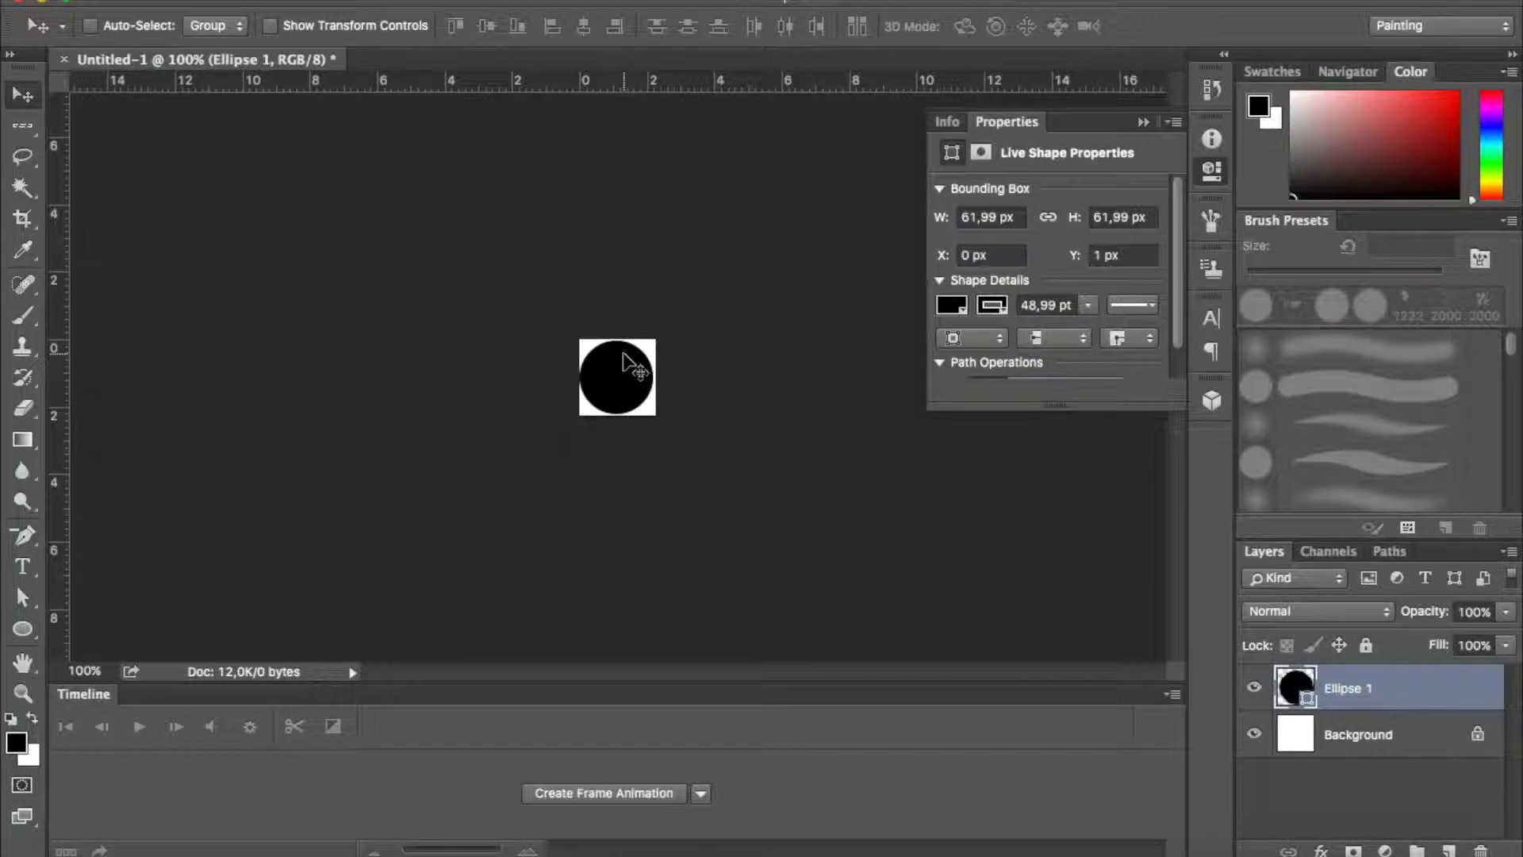
key(Right)
key(Down)
key(Up)
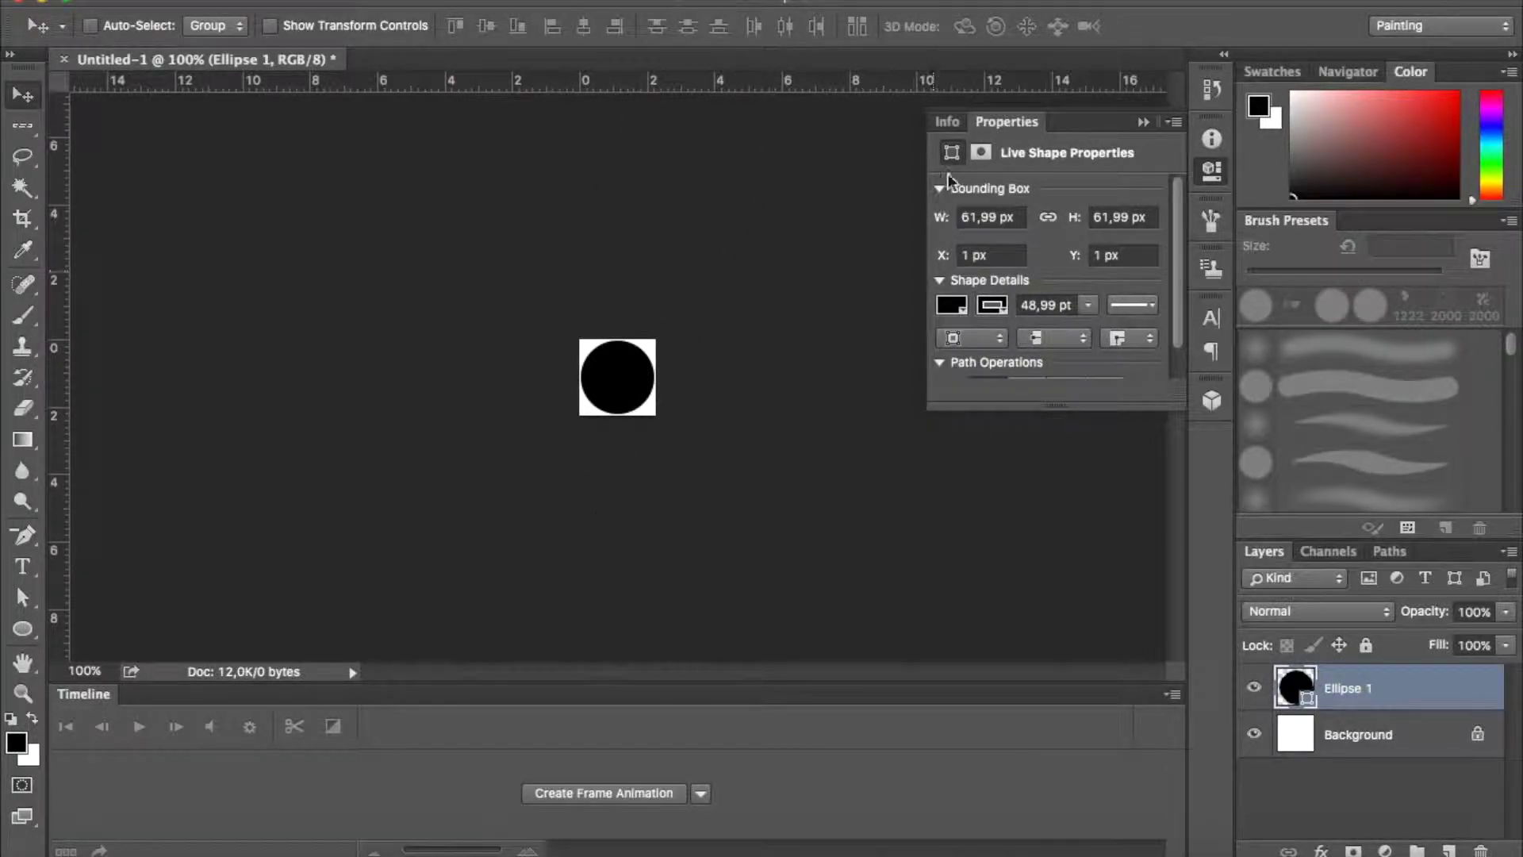
- Give the circle a white fill and a 4,88 pt black outline
click(16, 631)
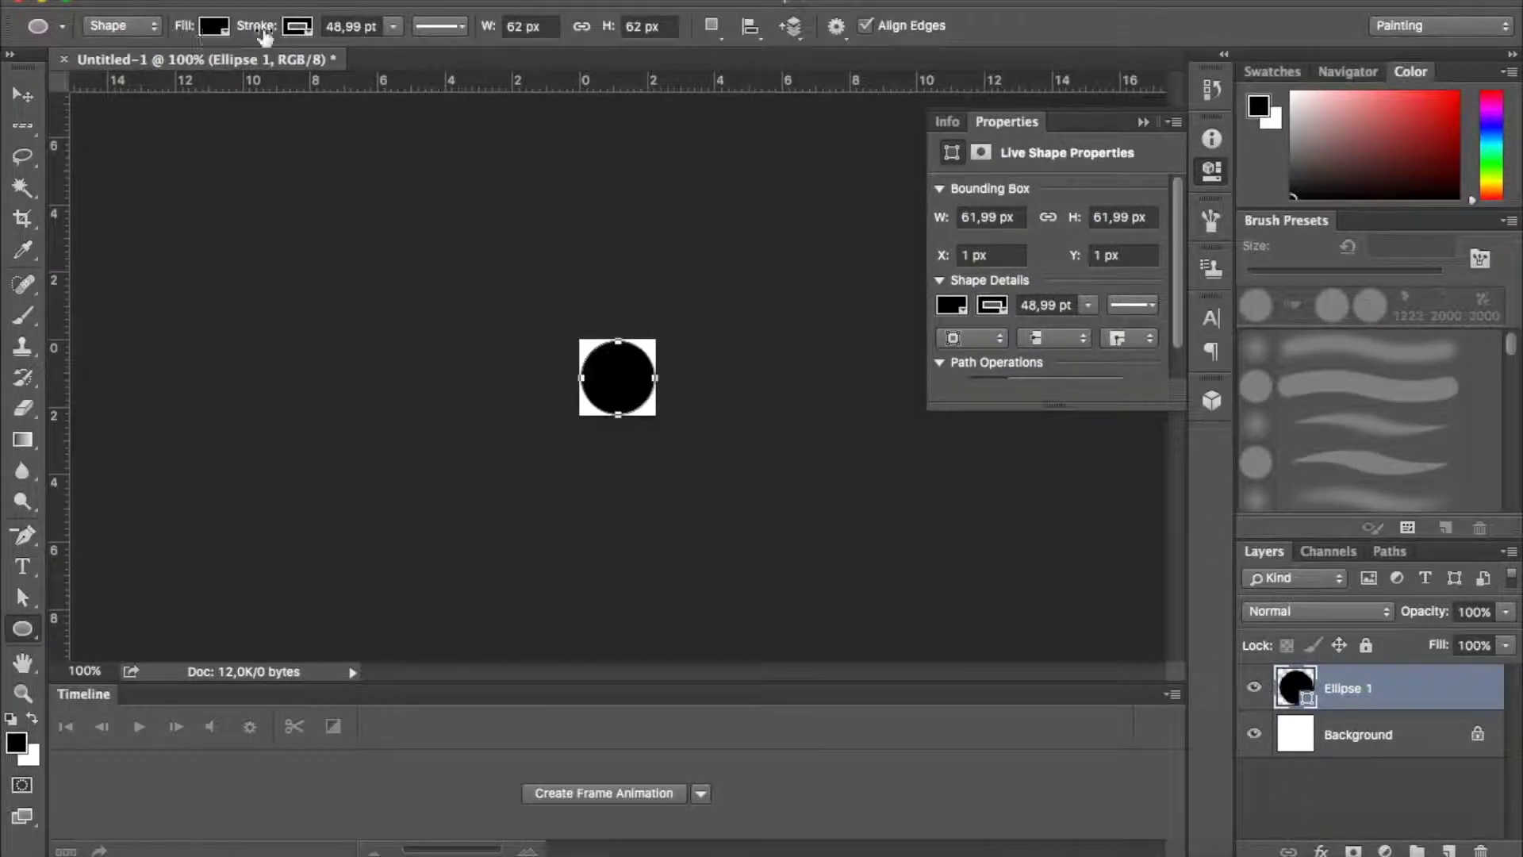
click(385, 28)
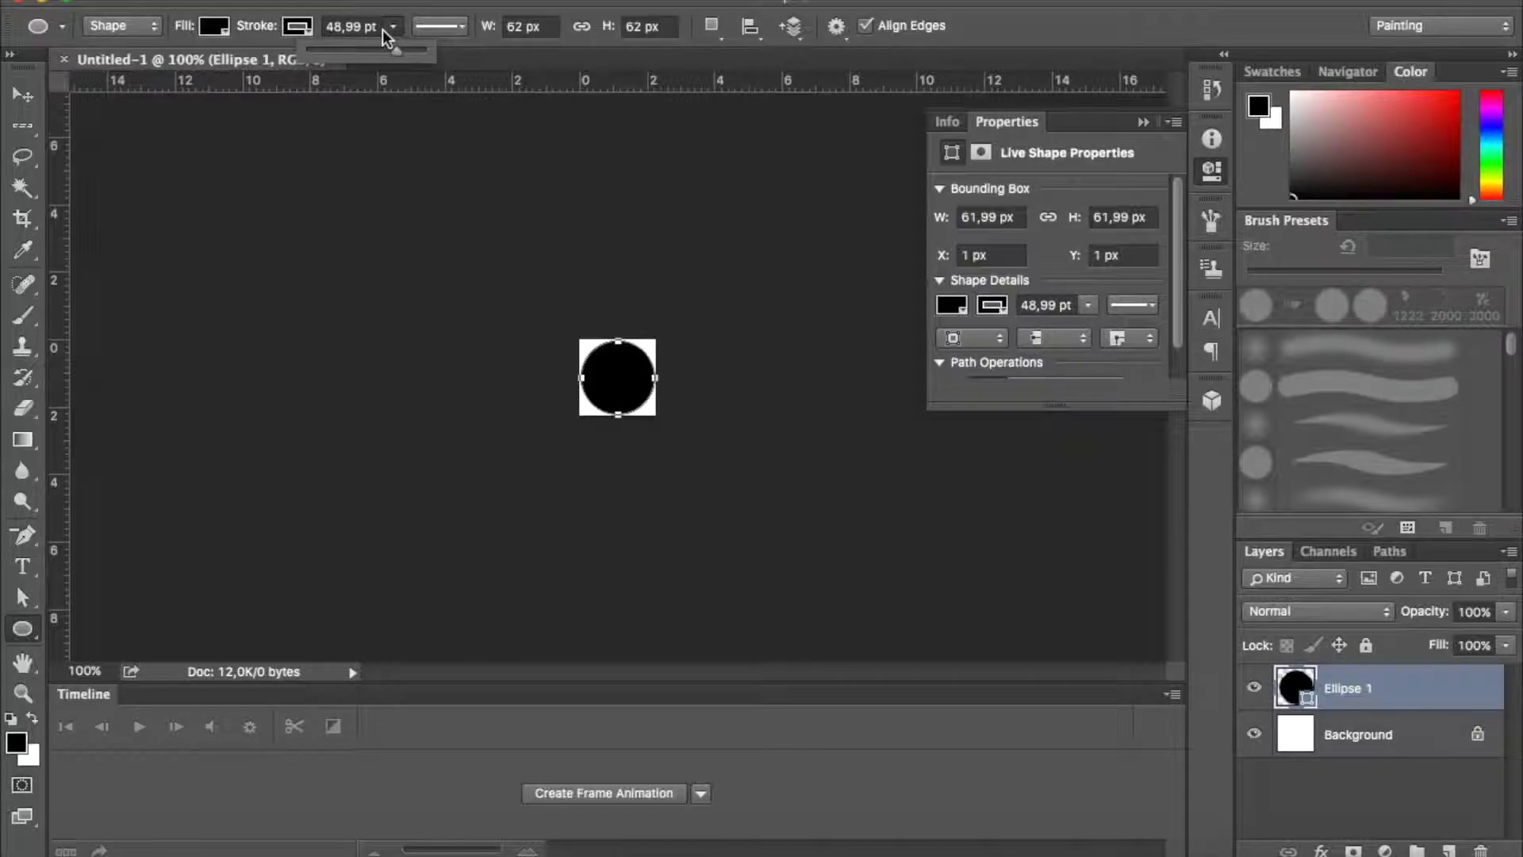
drag(396, 50, 311, 49)
click(227, 30)
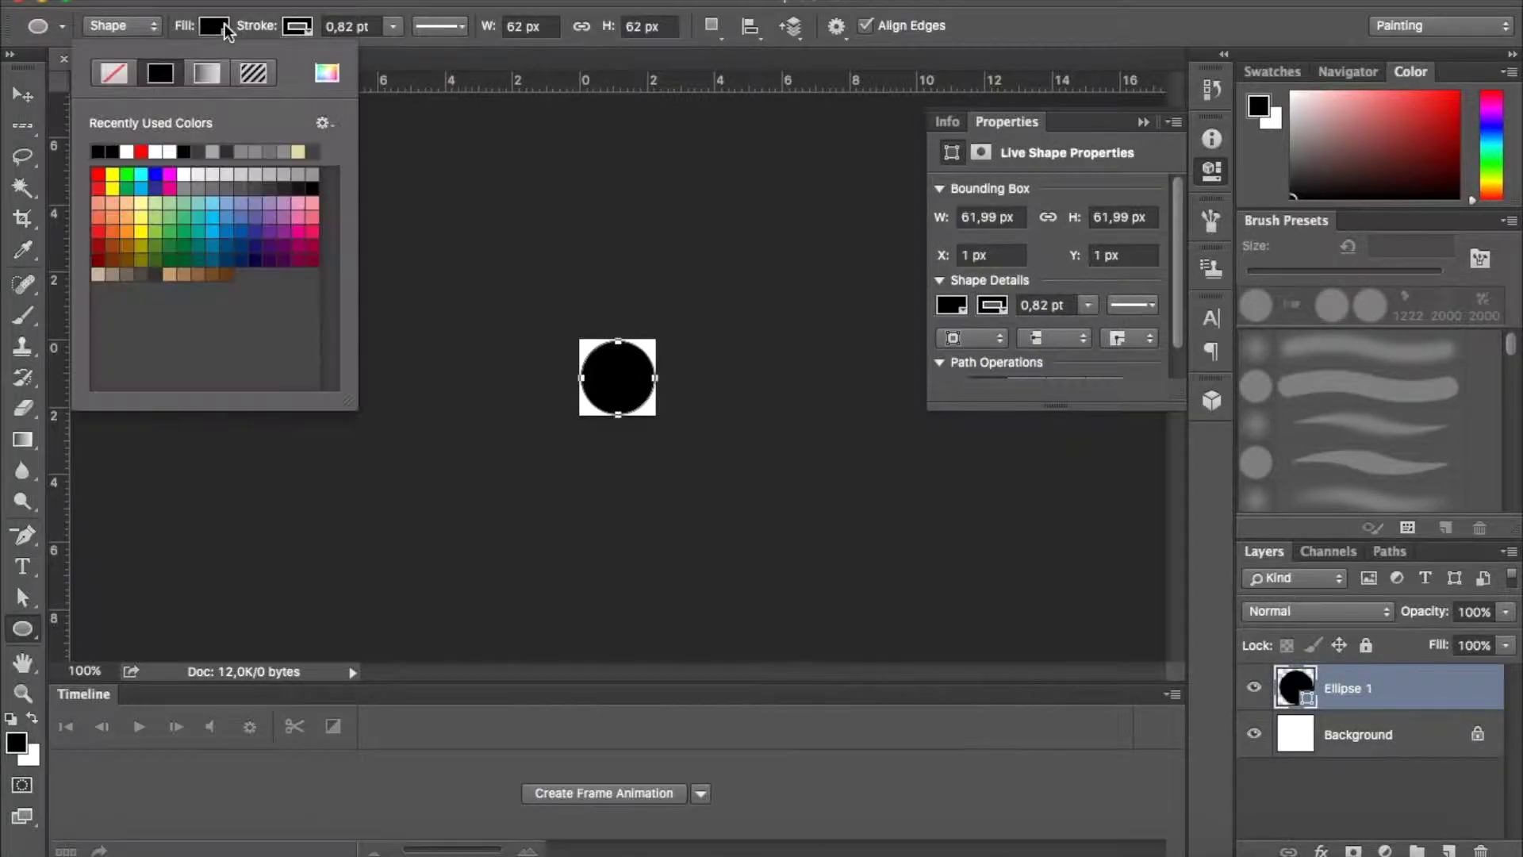
click(99, 174)
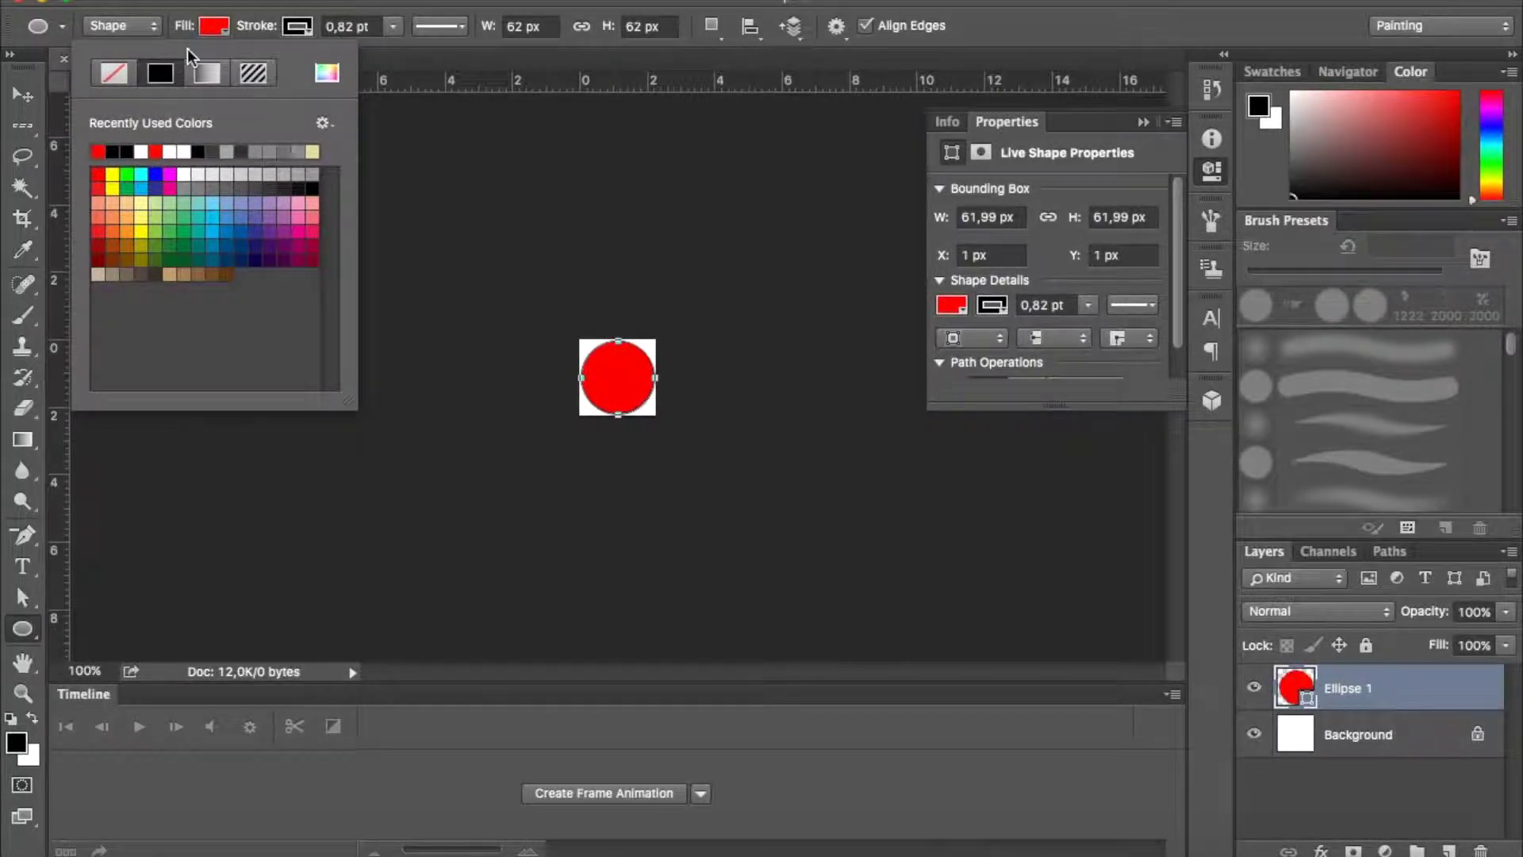
click(142, 150)
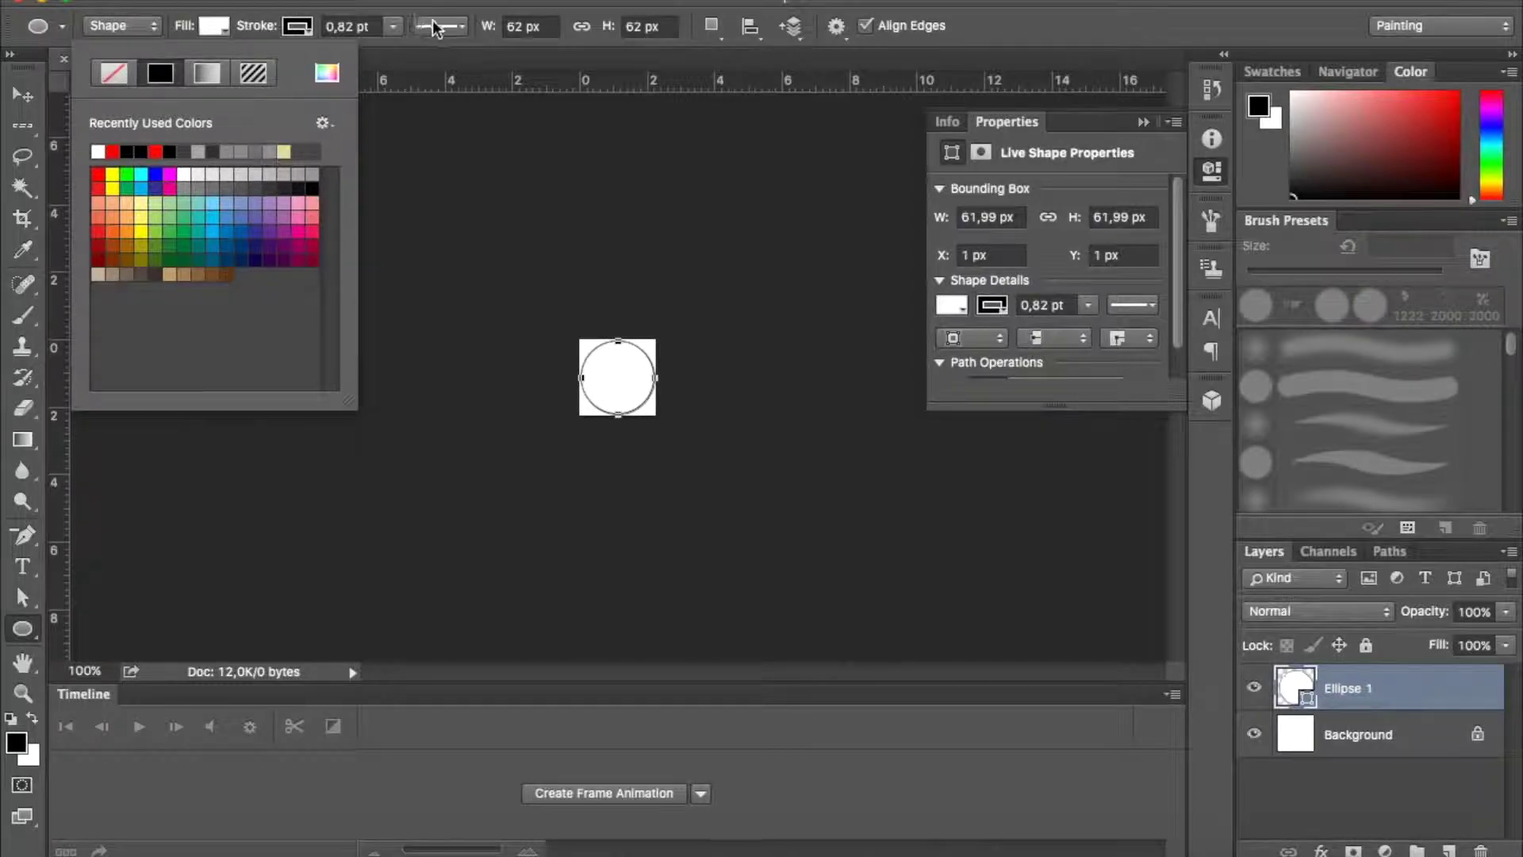
click(392, 27)
drag(397, 49, 408, 55)
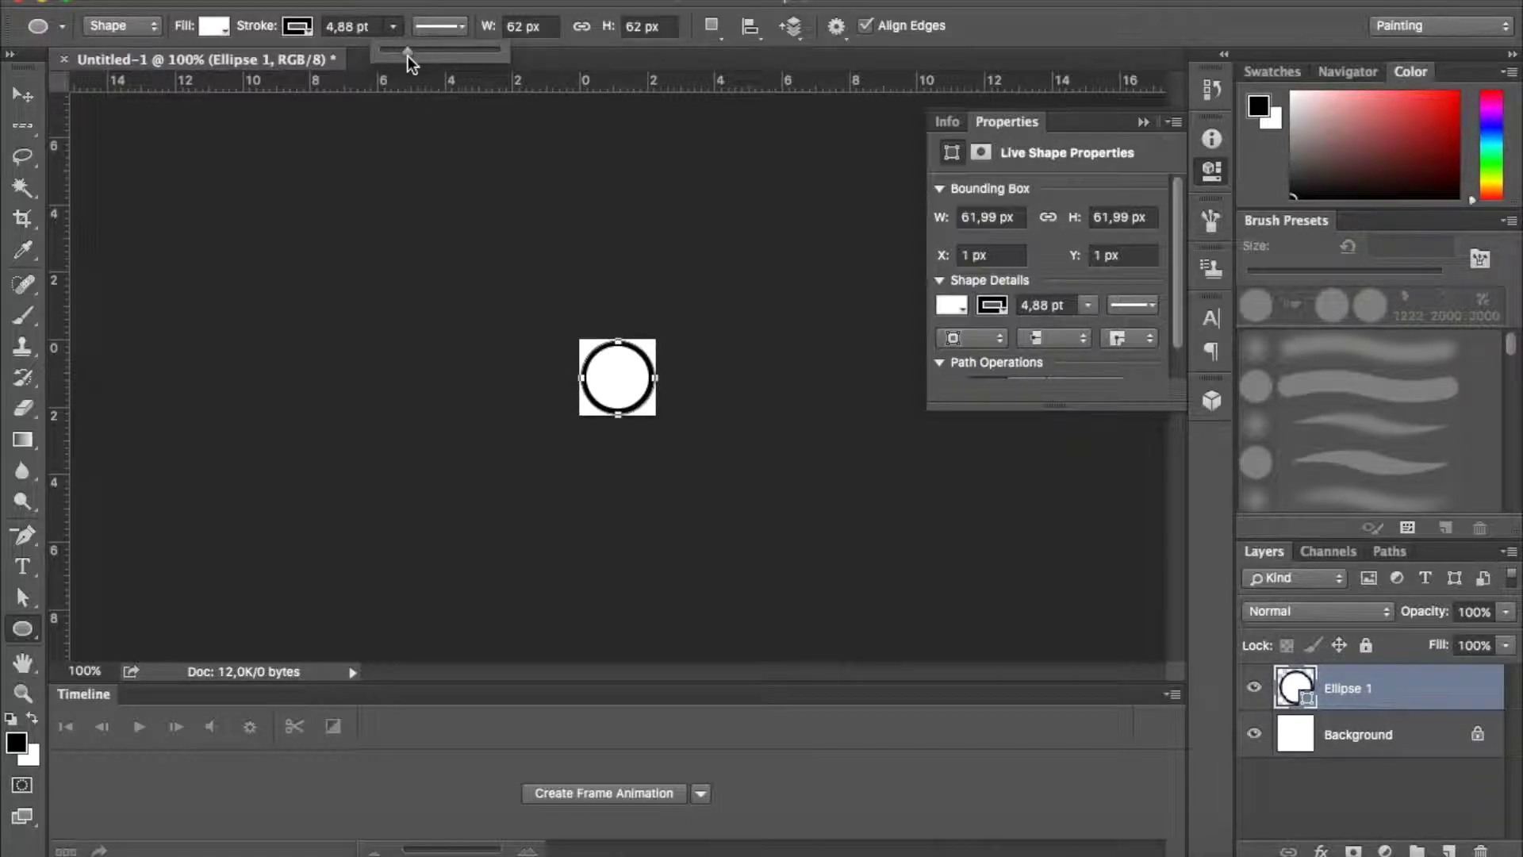
click(431, 214)
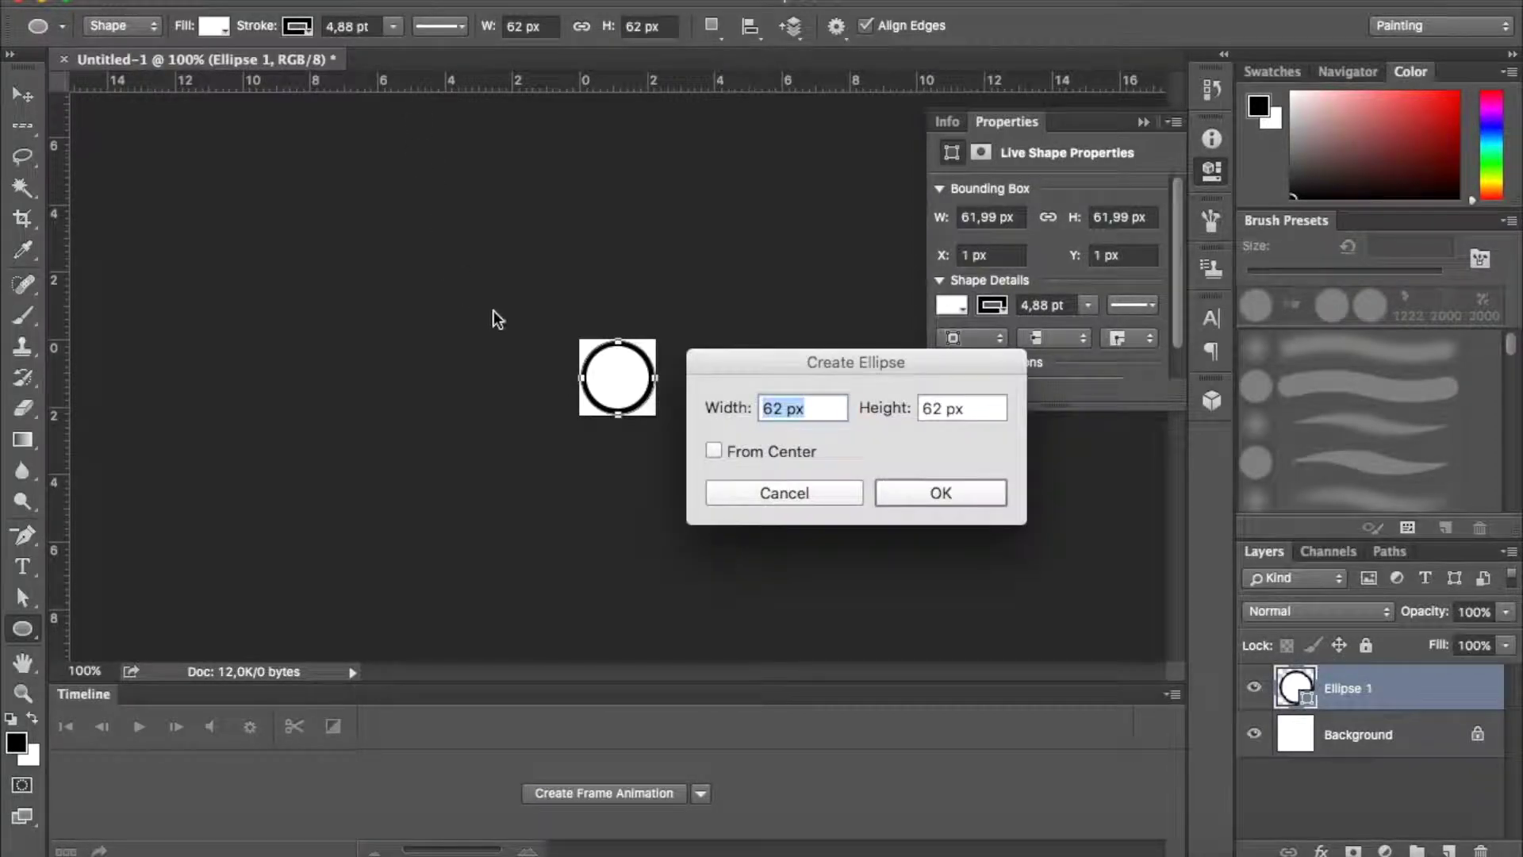
- Confirm the 62 px ellipse, then hide and delete the white Background layer
click(946, 494)
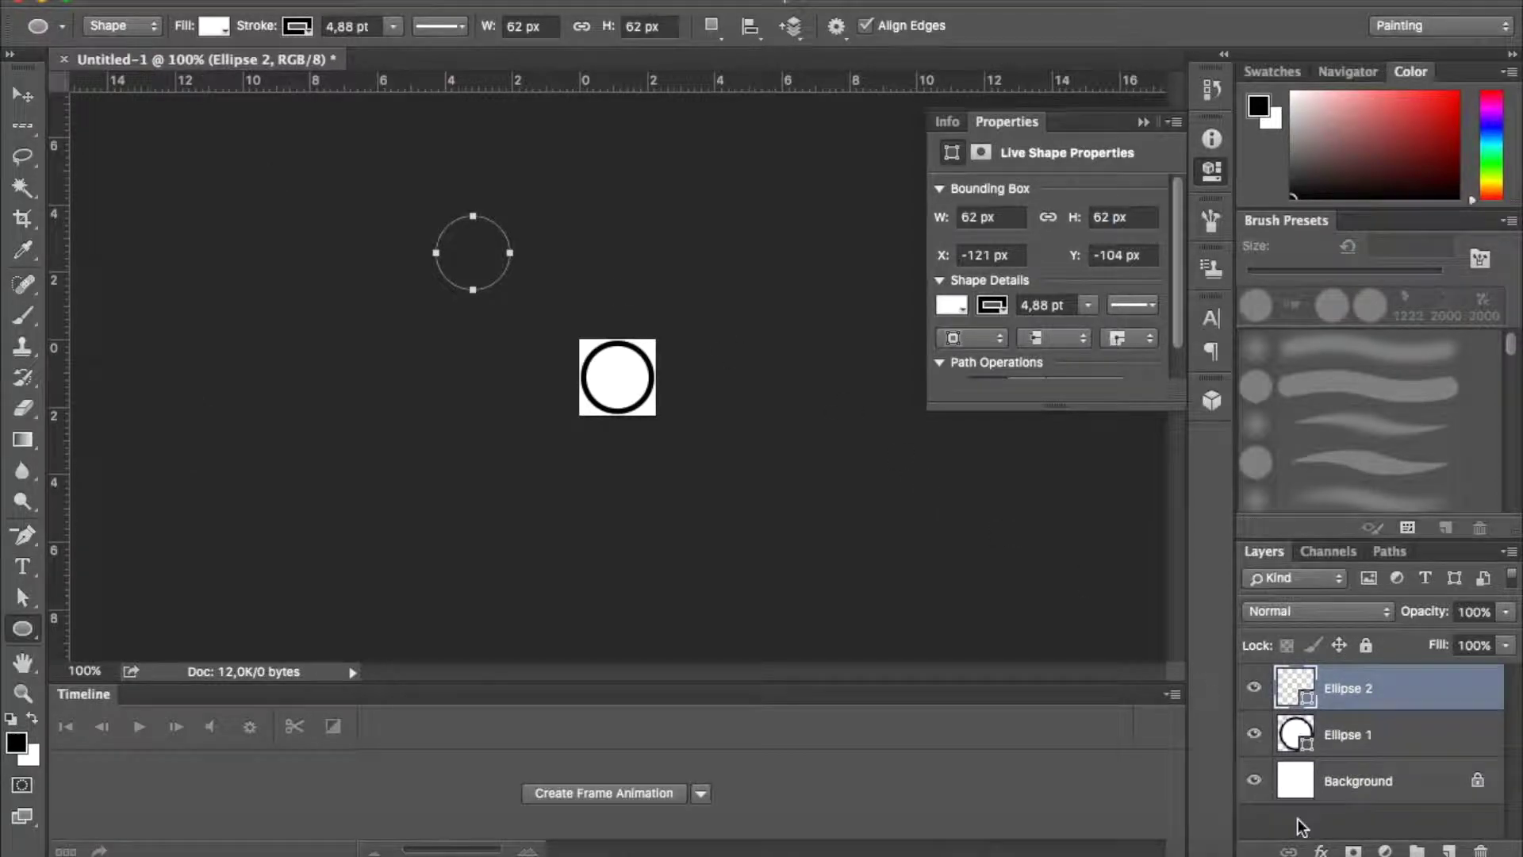
click(1366, 795)
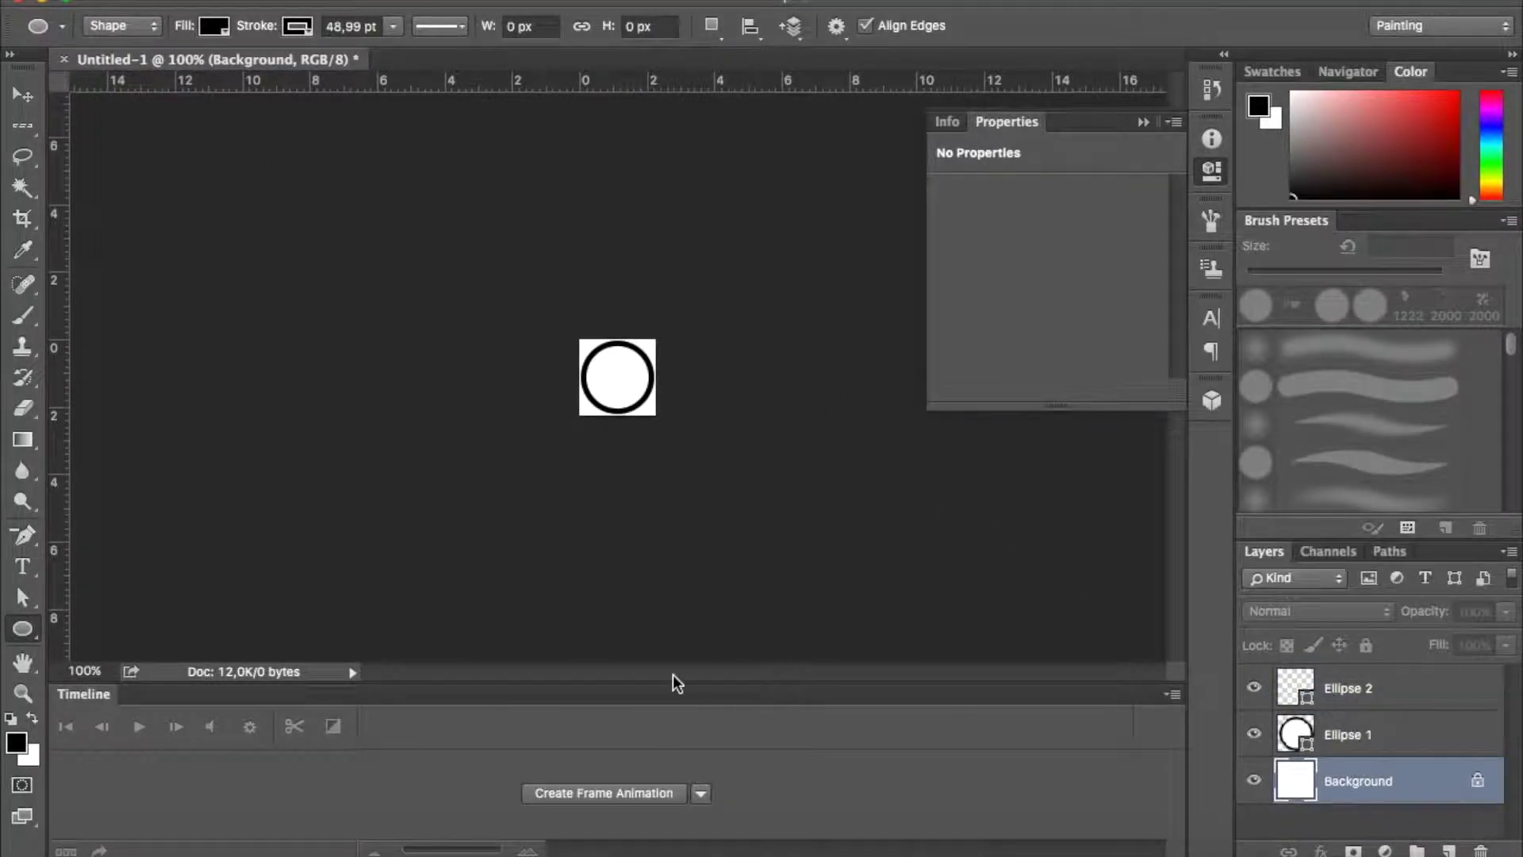
click(1254, 780)
drag(1408, 785, 1490, 846)
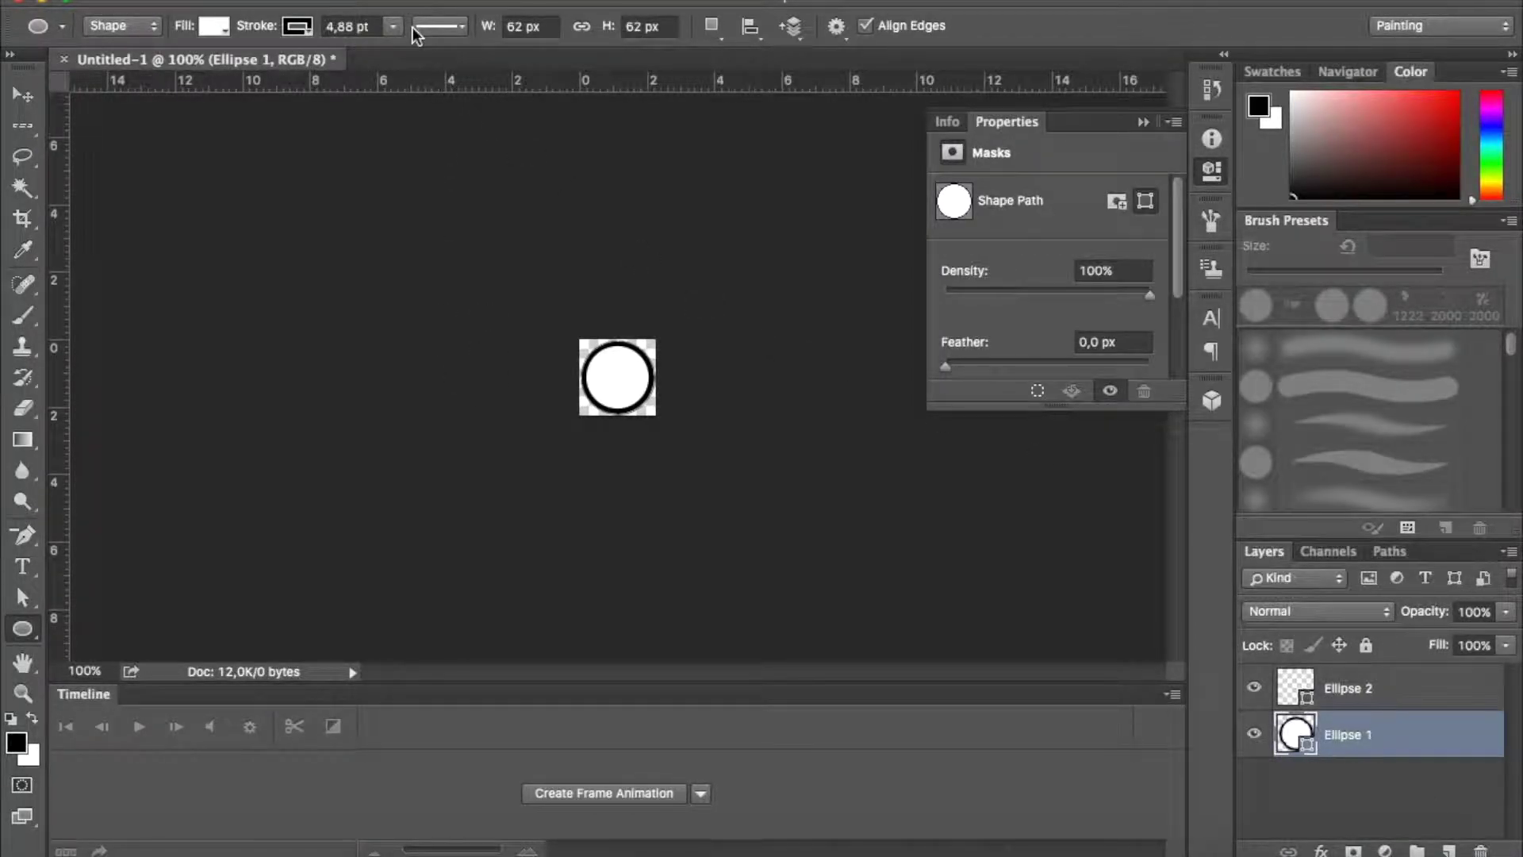
click(191, 0)
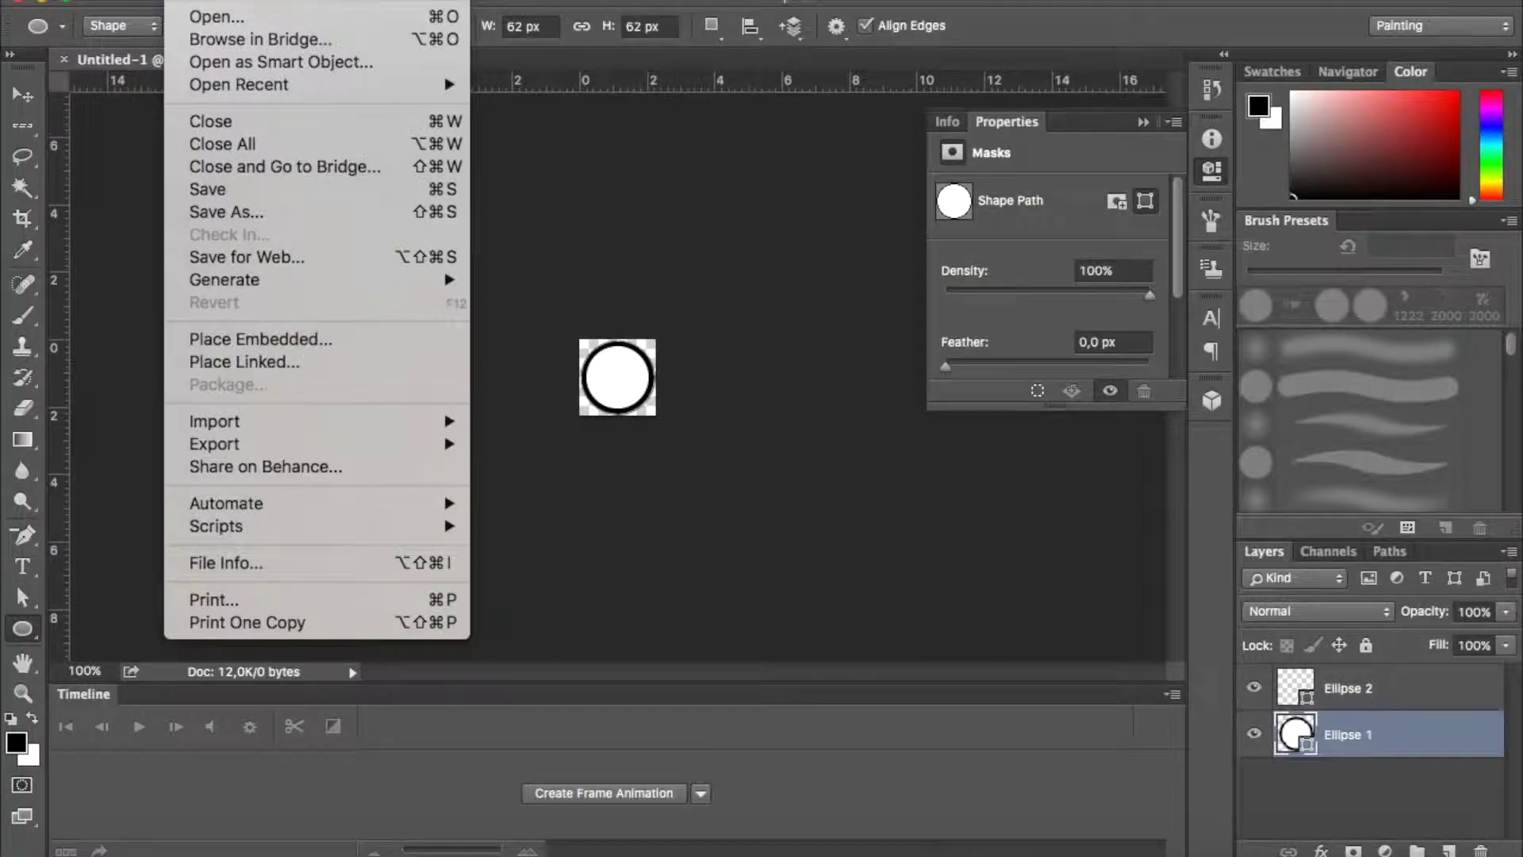
click(236, 214)
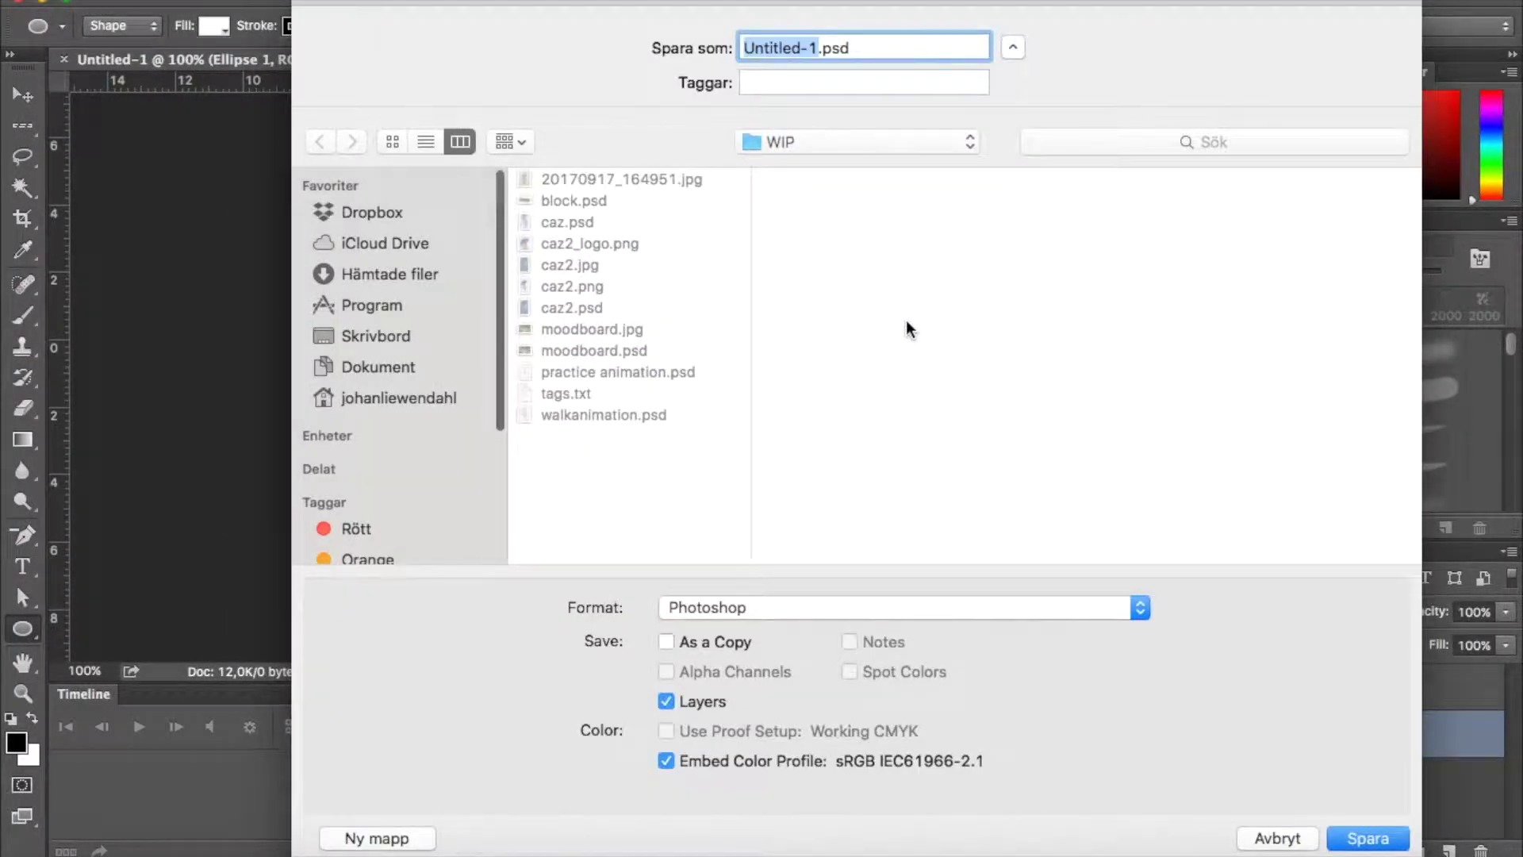
click(1145, 615)
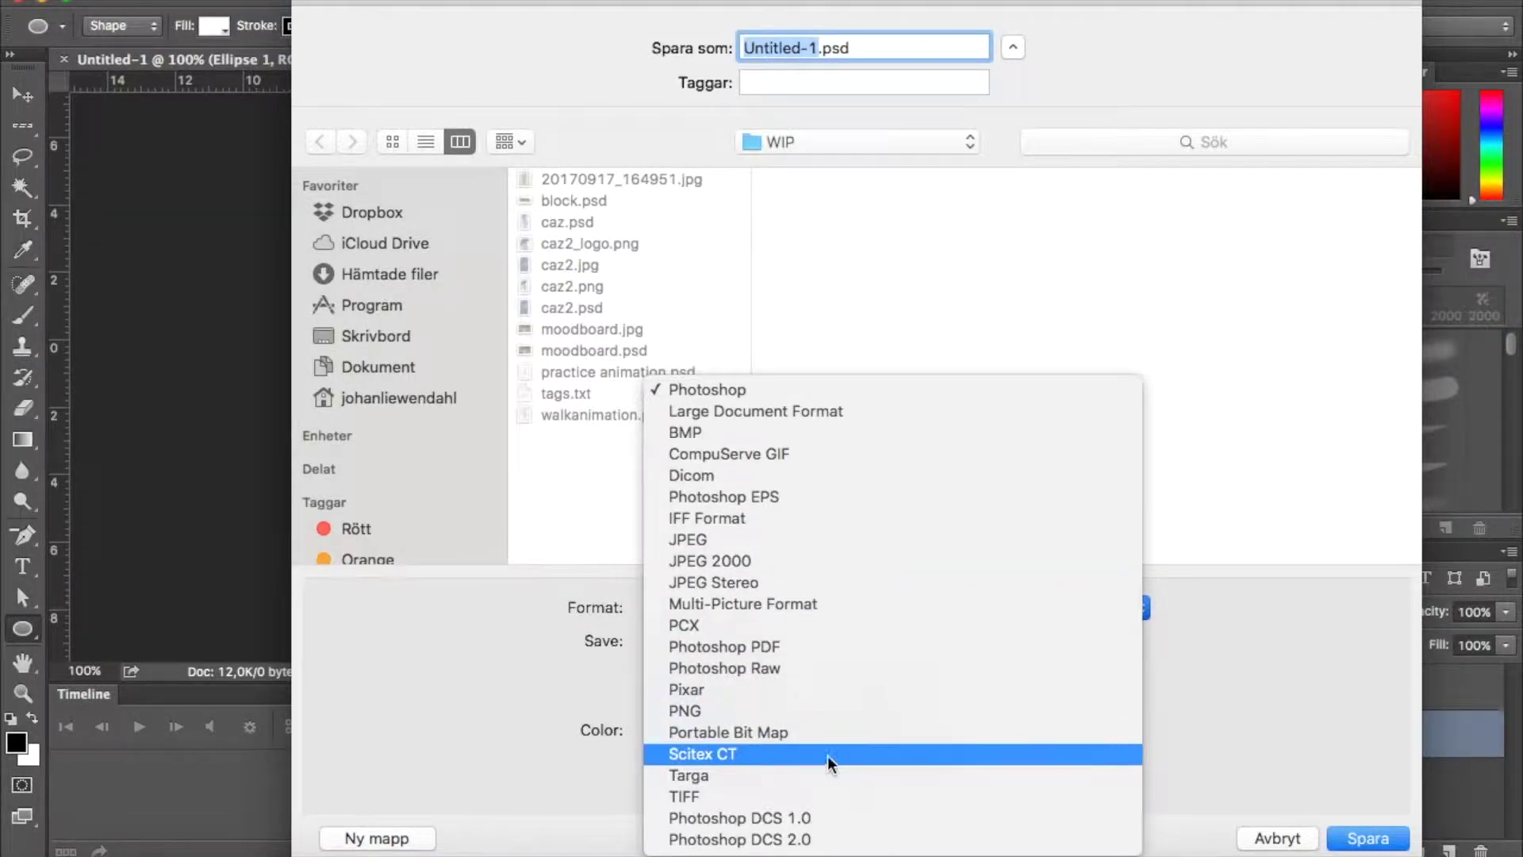
click(702, 710)
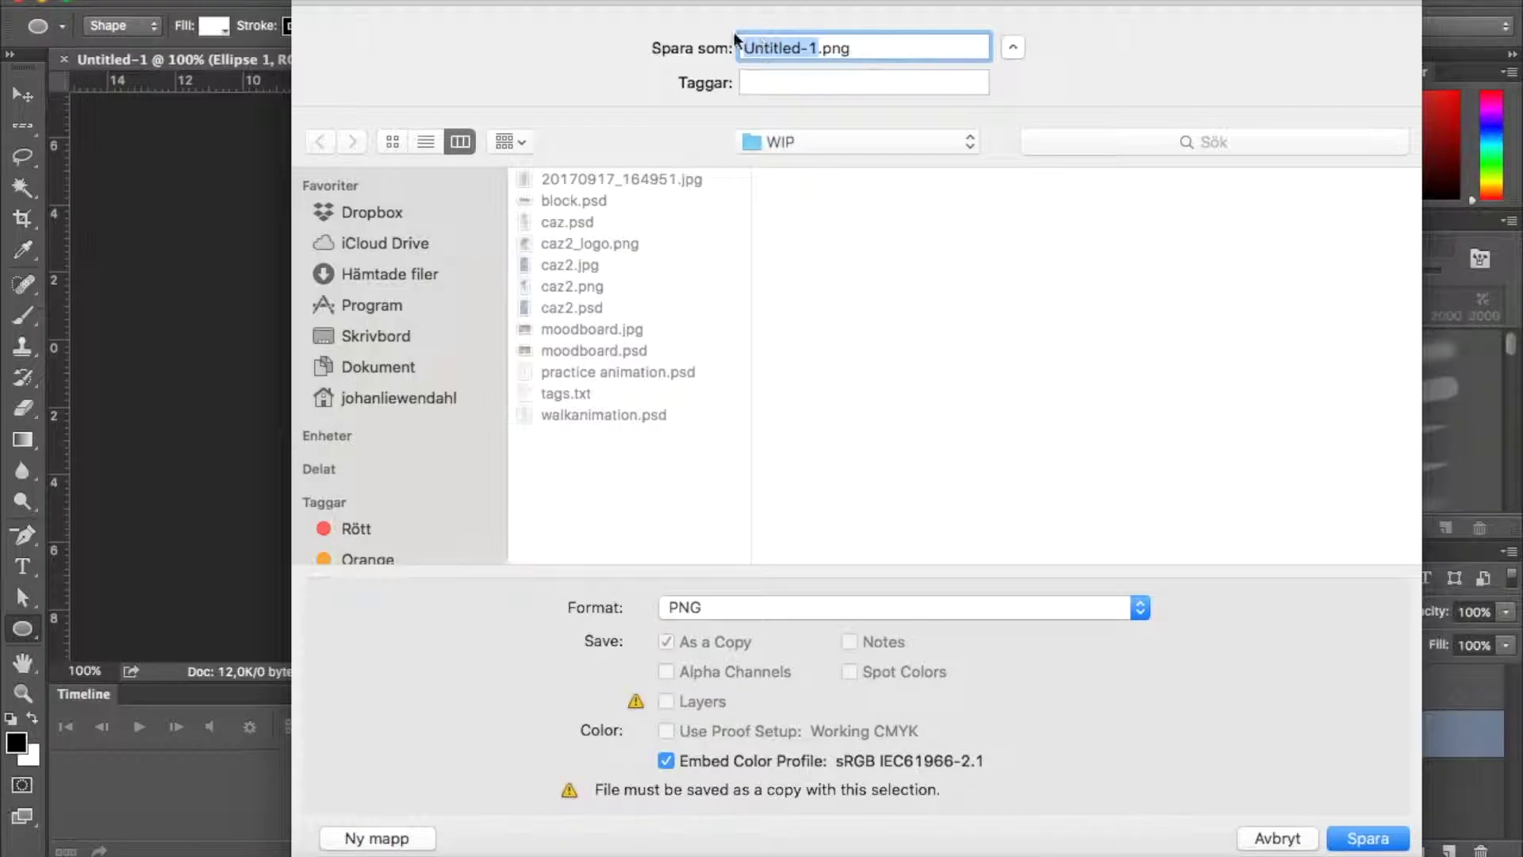
click(1282, 843)
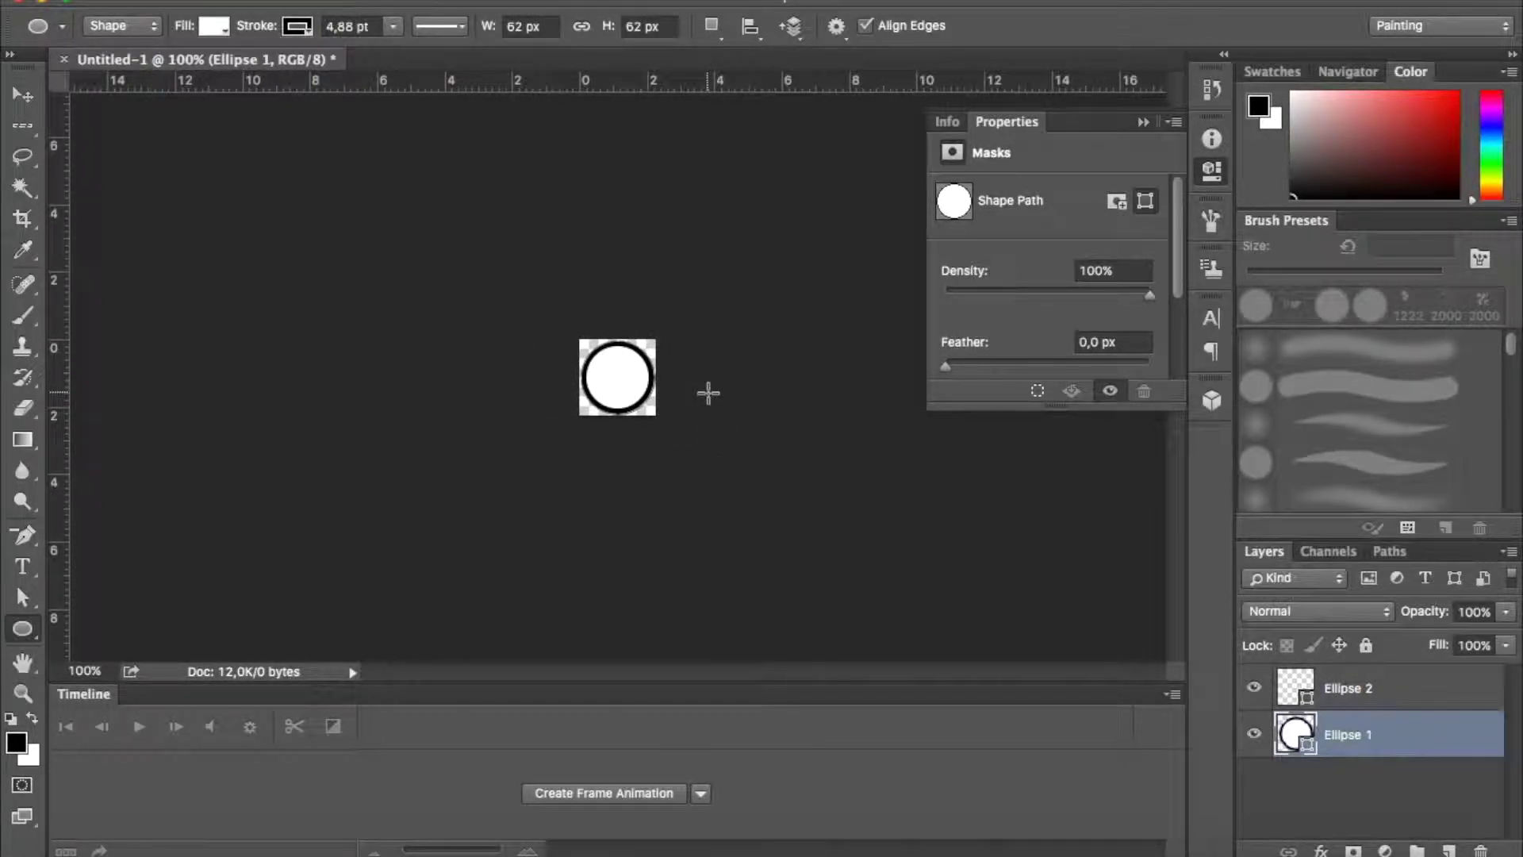
click(190, 2)
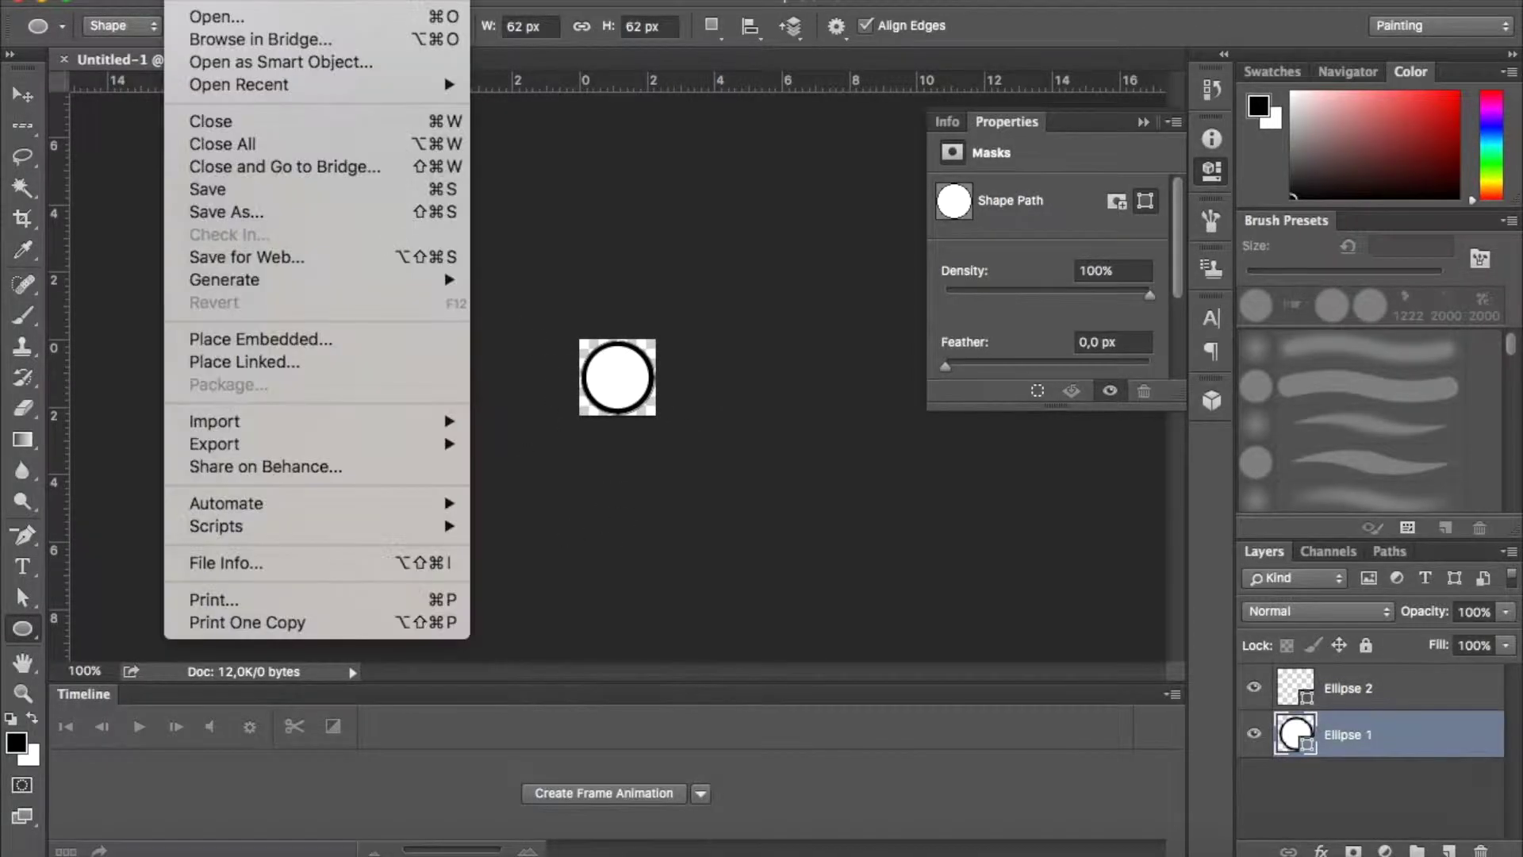
- Start Save As for the image and choose PNG as the file format
click(273, 211)
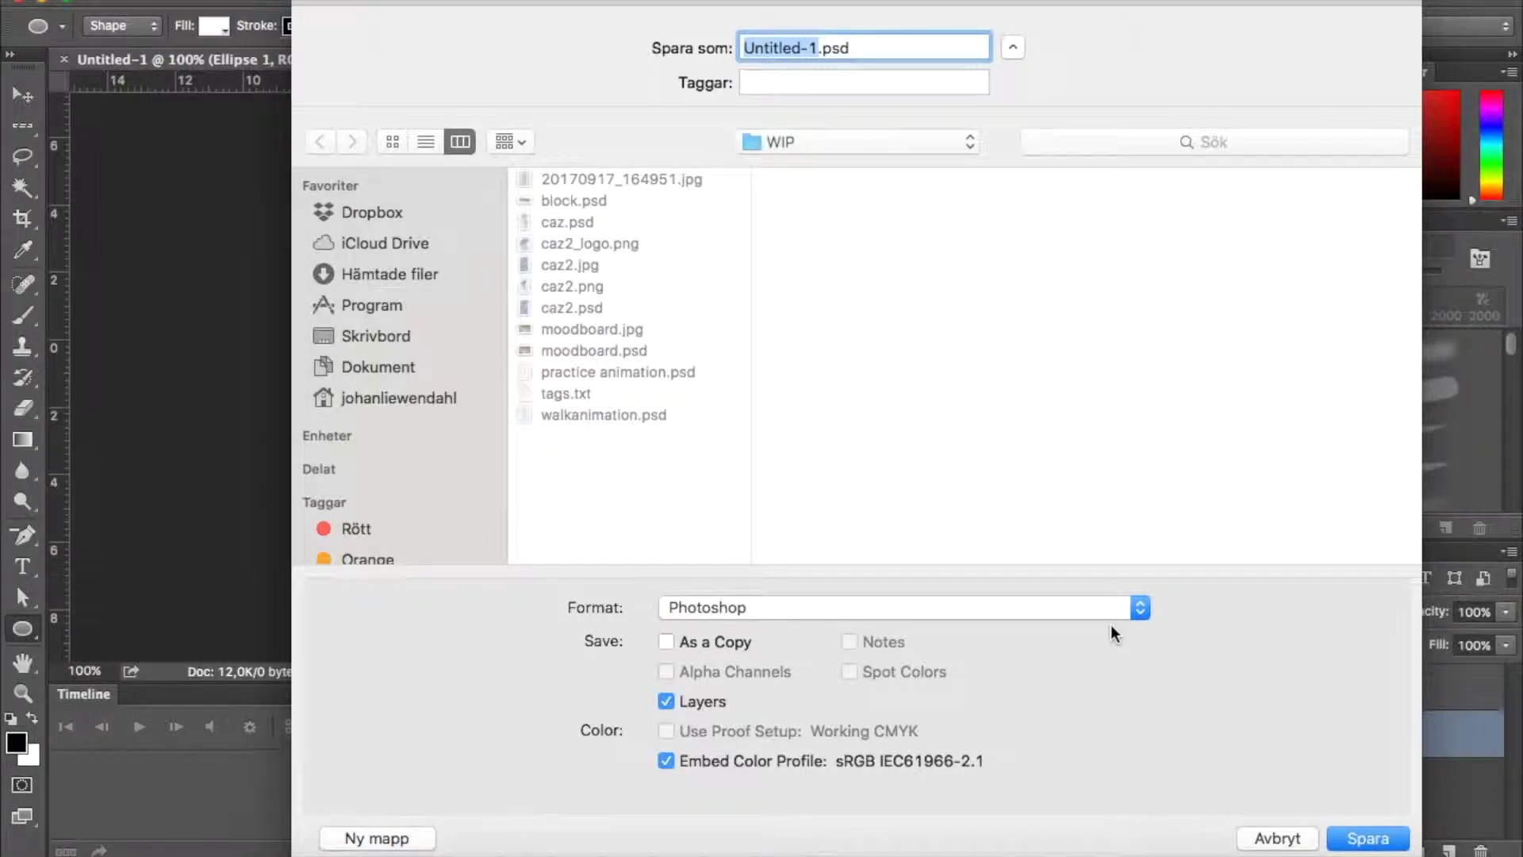
click(1141, 607)
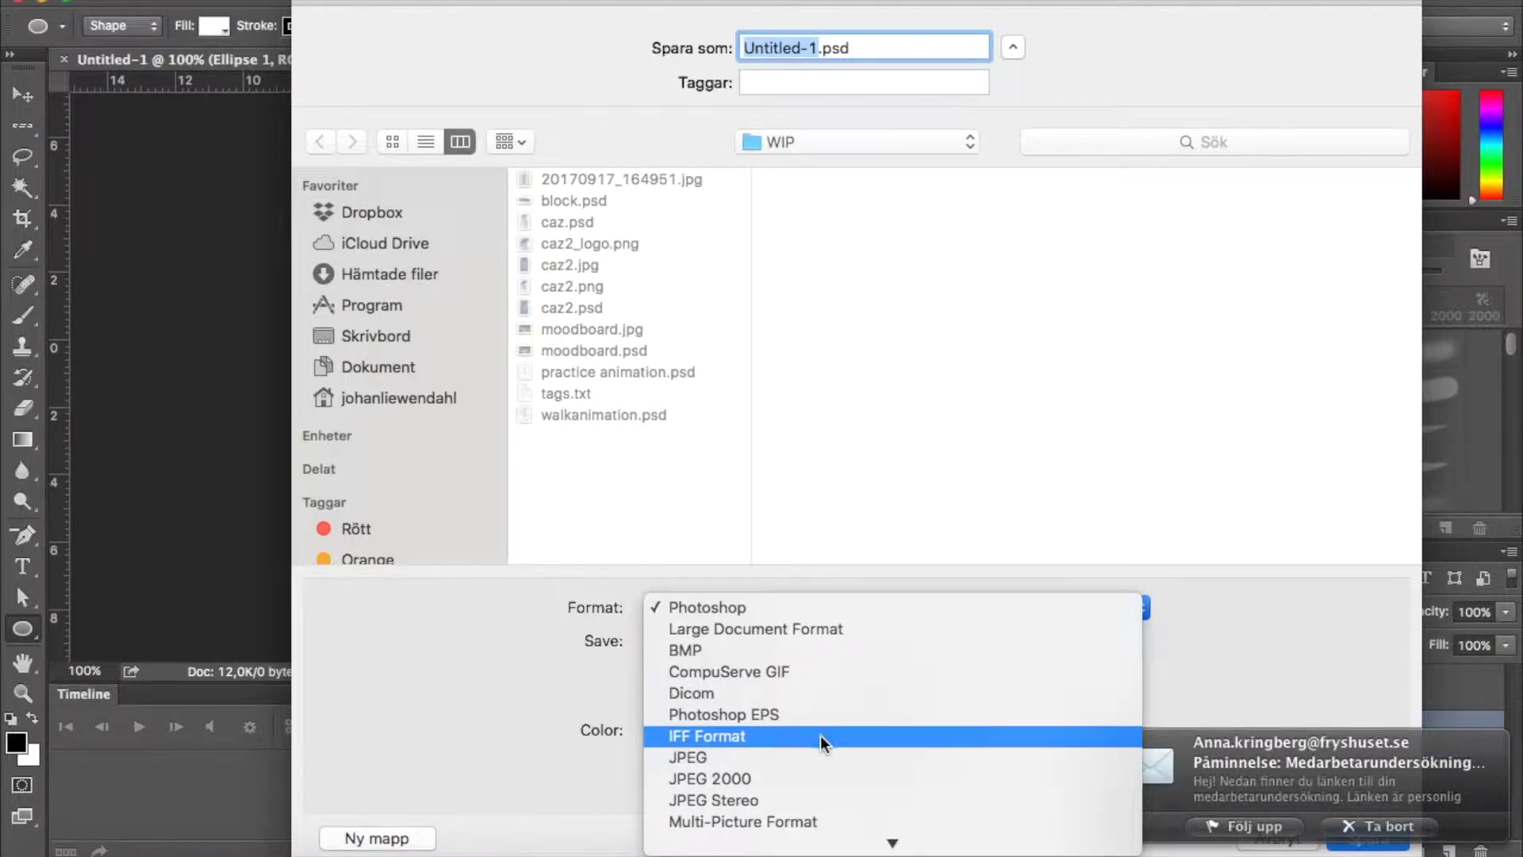
scroll(812, 764, down, 5)
click(746, 711)
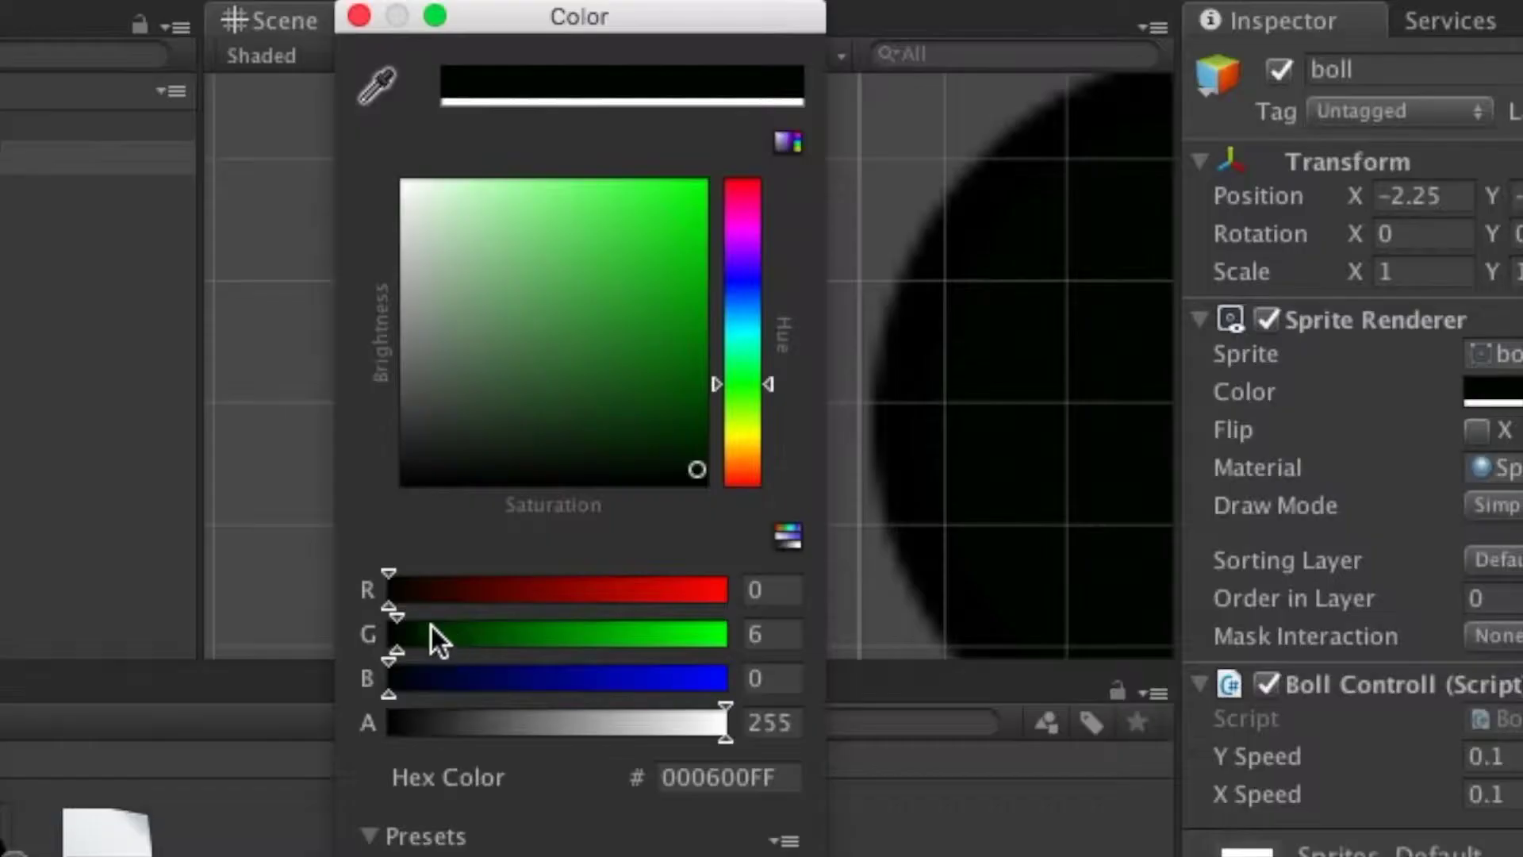
- Shift the ball's colour through red, yellow, lime and magenta to purple, then lower alpha to near transparent
drag(393, 591, 670, 607)
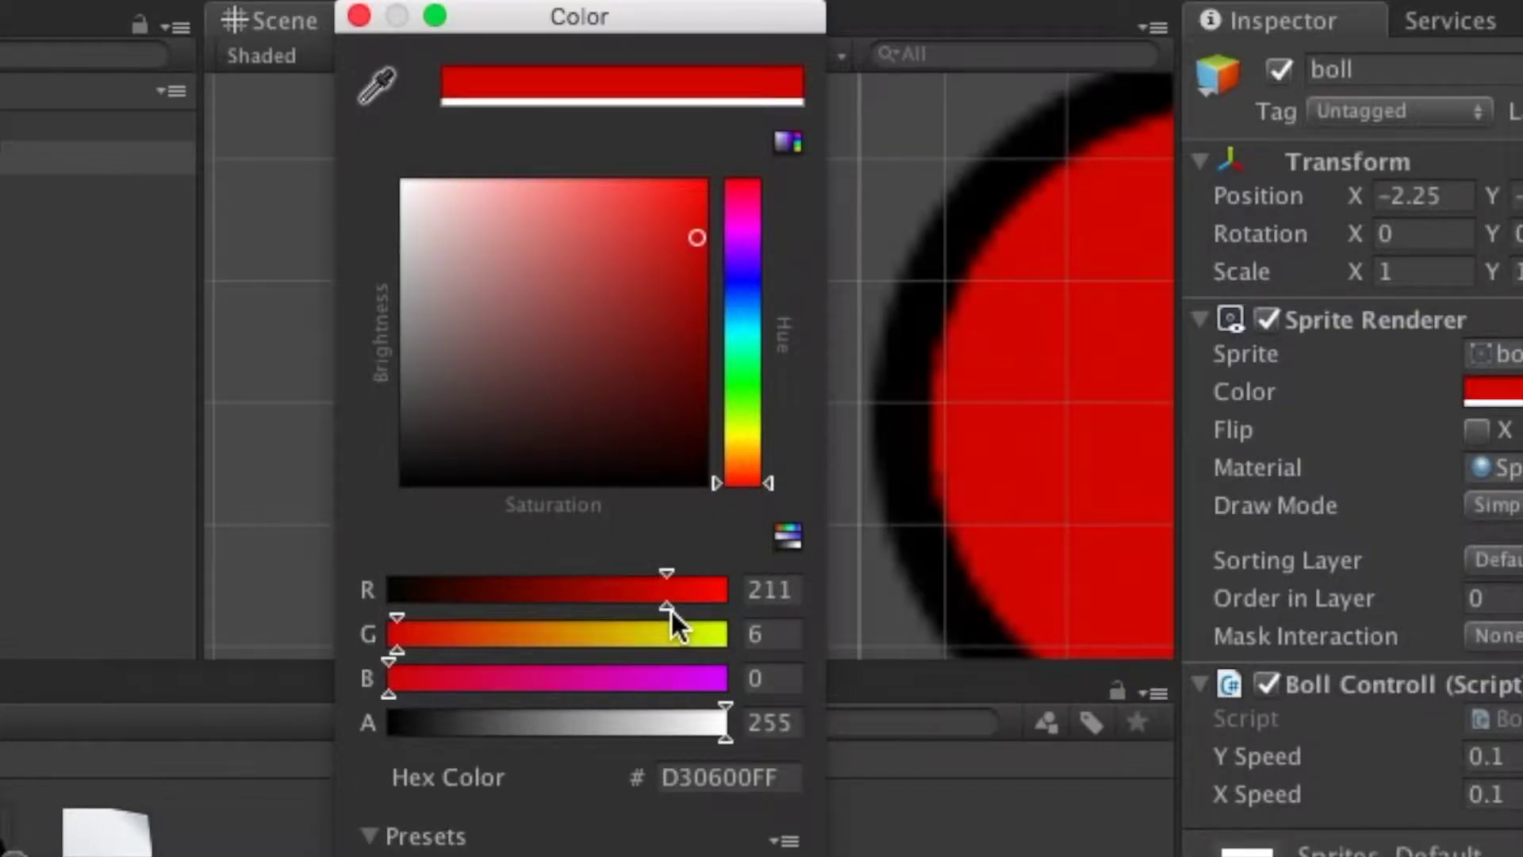
drag(393, 643, 726, 652)
mouse_move(660, 594)
mouse_down()
mouse_move(378, 593)
mouse_move(690, 597)
mouse_up()
drag(403, 684, 702, 688)
drag(704, 632, 437, 632)
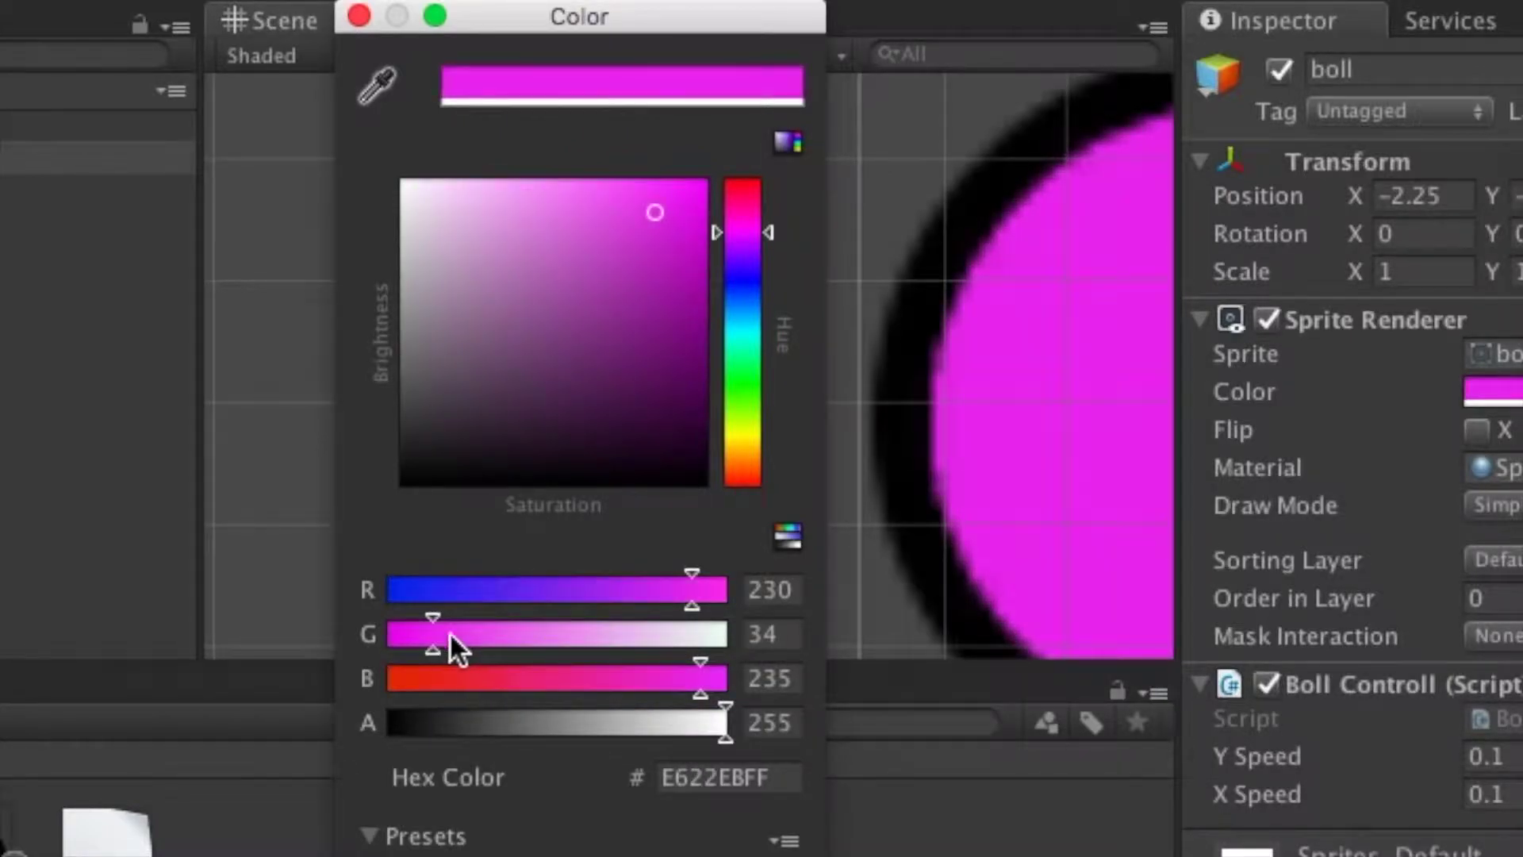
mouse_move(614, 595)
mouse_down()
mouse_move(460, 602)
mouse_move(619, 617)
mouse_up()
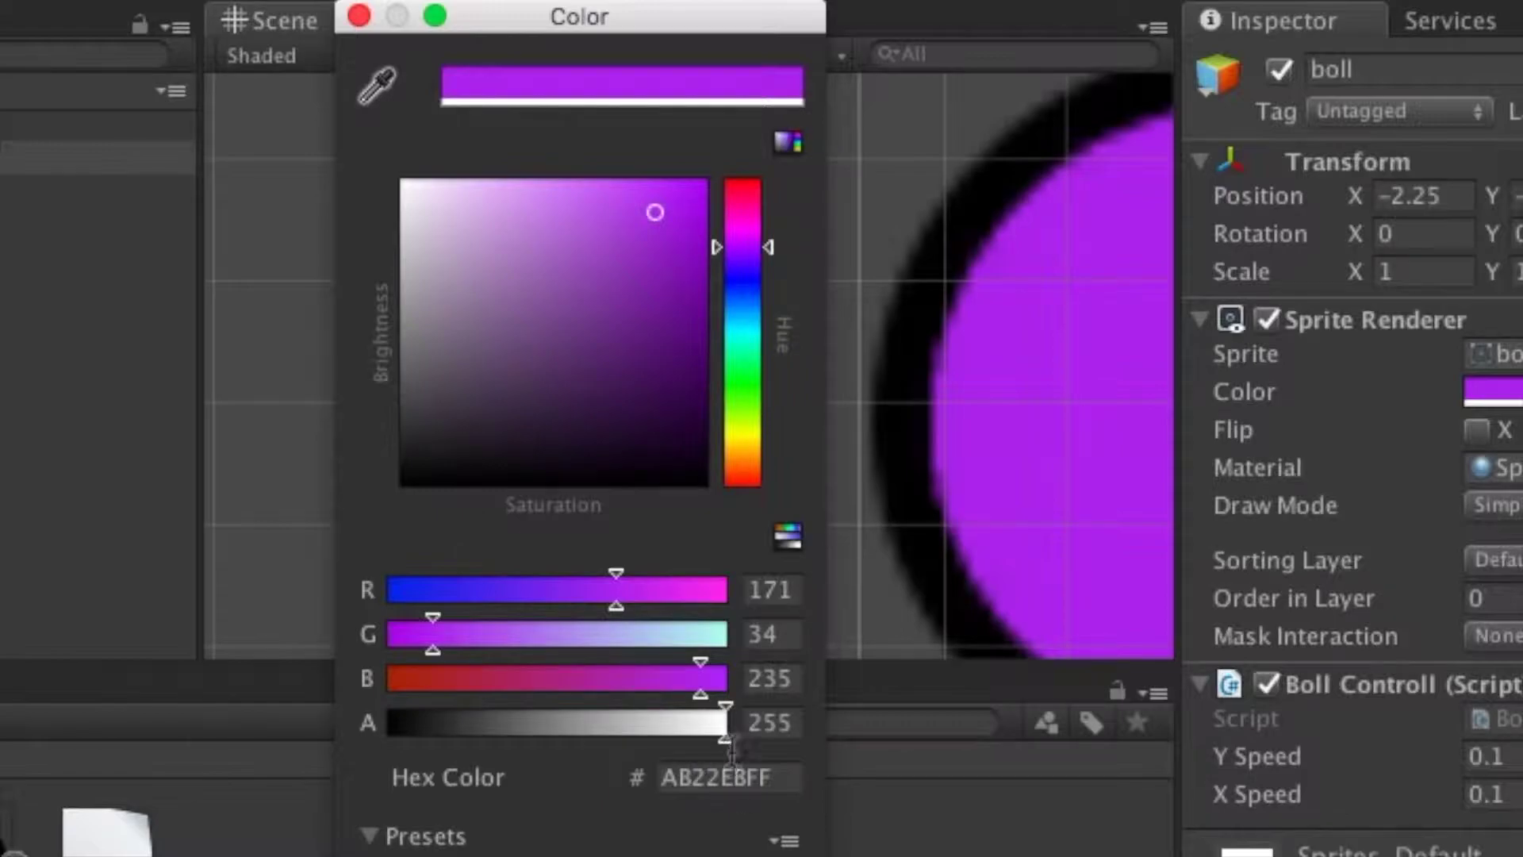
mouse_move(717, 725)
mouse_down()
mouse_move(515, 721)
mouse_move(379, 752)
mouse_move(436, 748)
mouse_up()
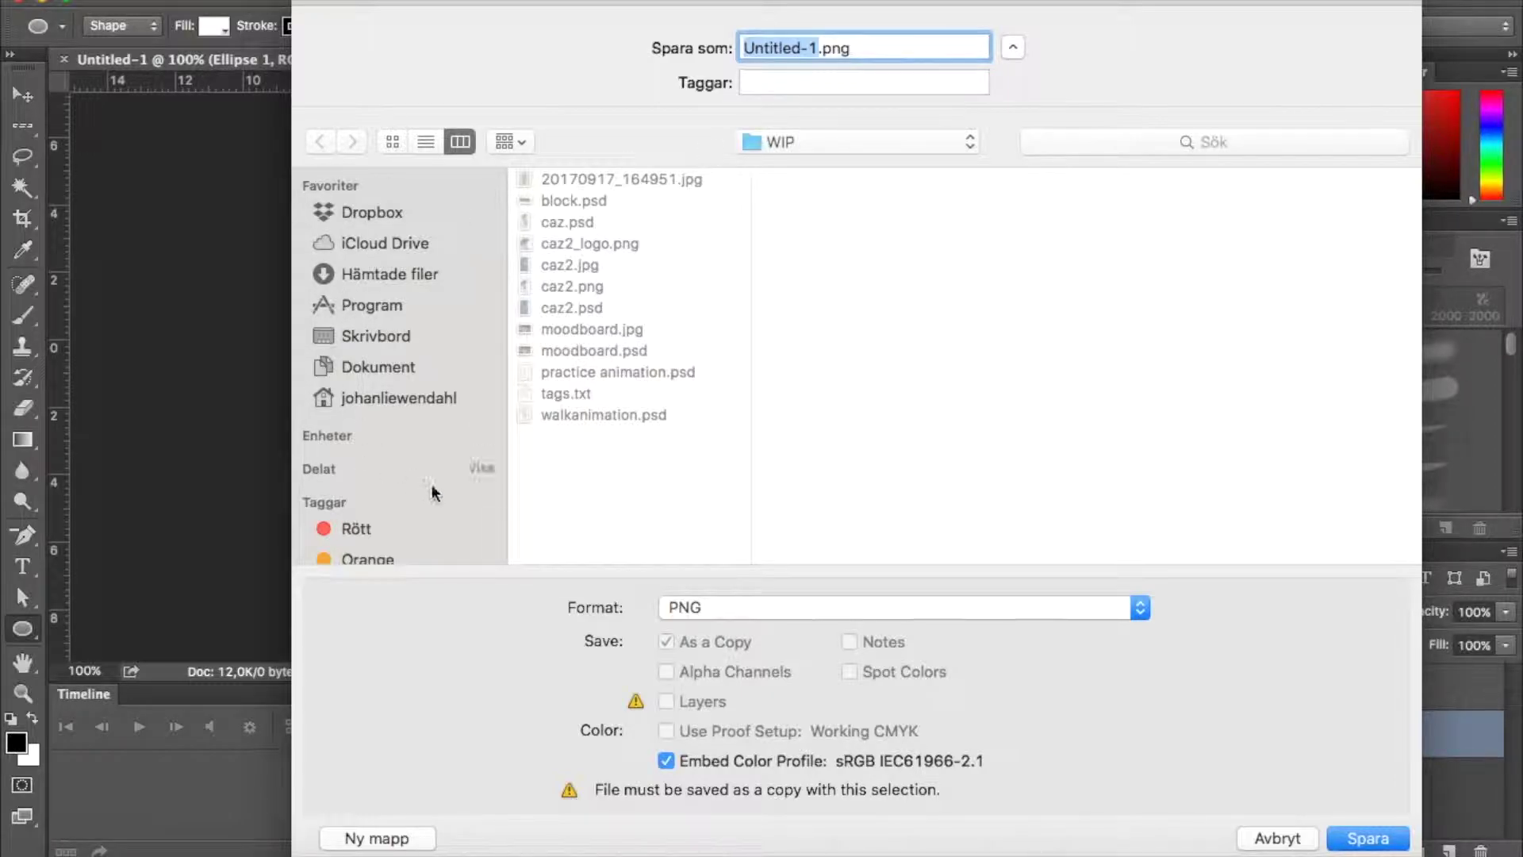
- Choose the styraEnBoll project's Assets folder as the save location, after browsing the Caz project folders
click(946, 144)
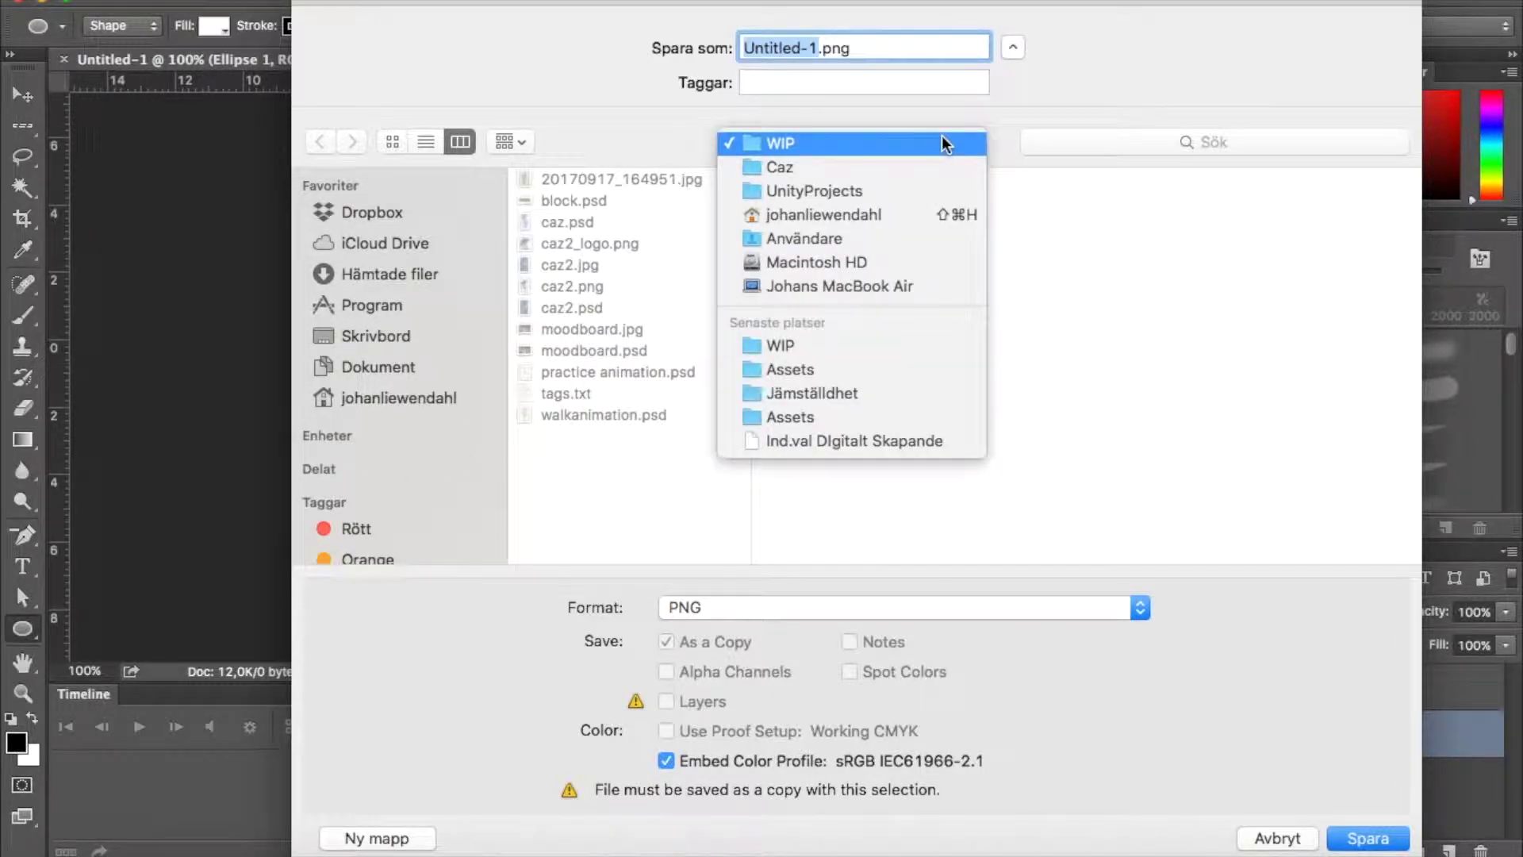
click(846, 191)
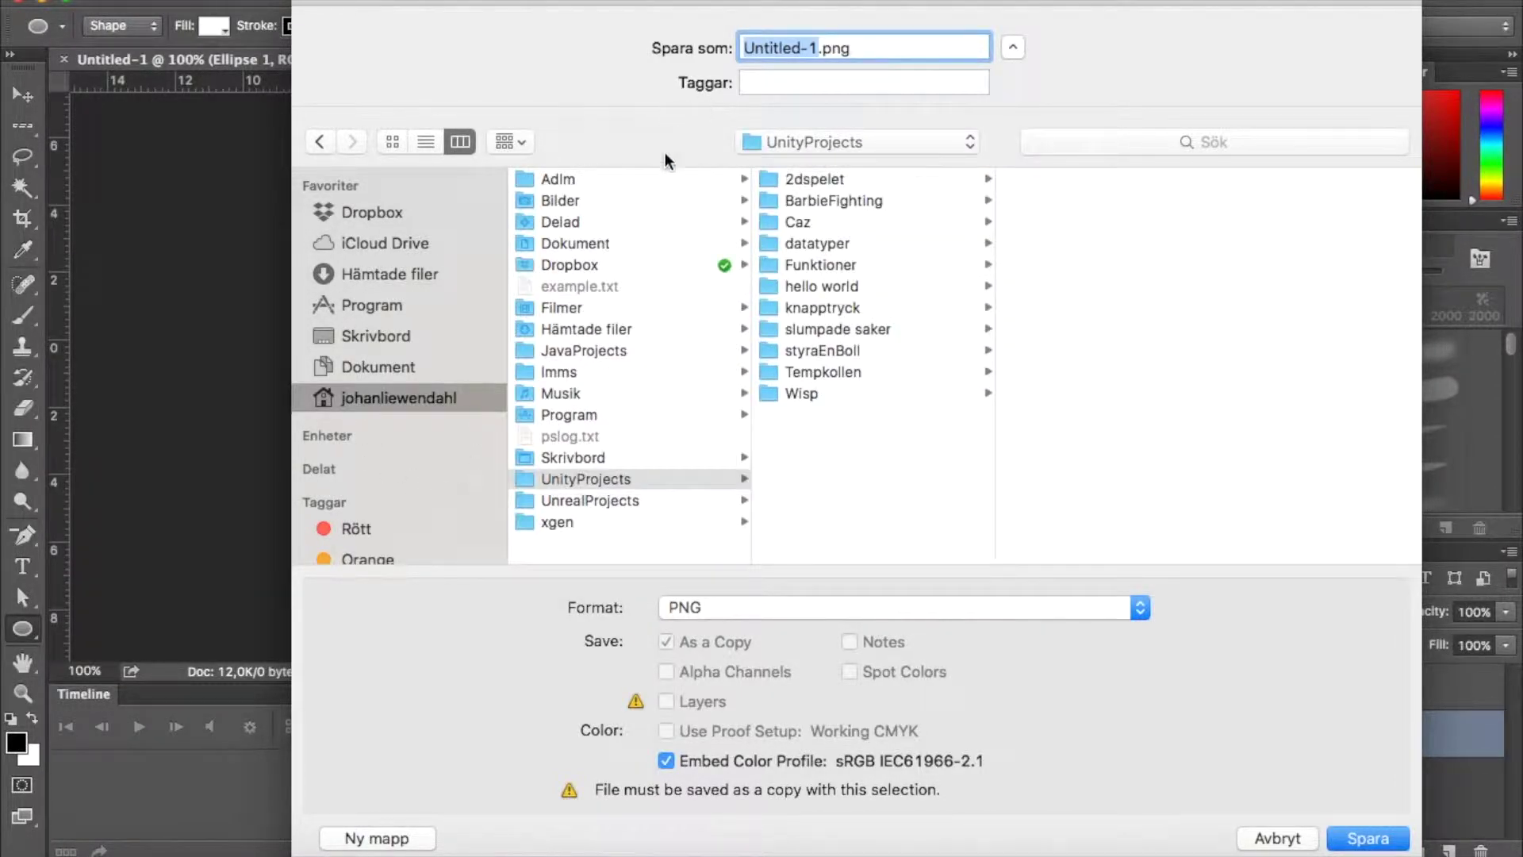
click(811, 350)
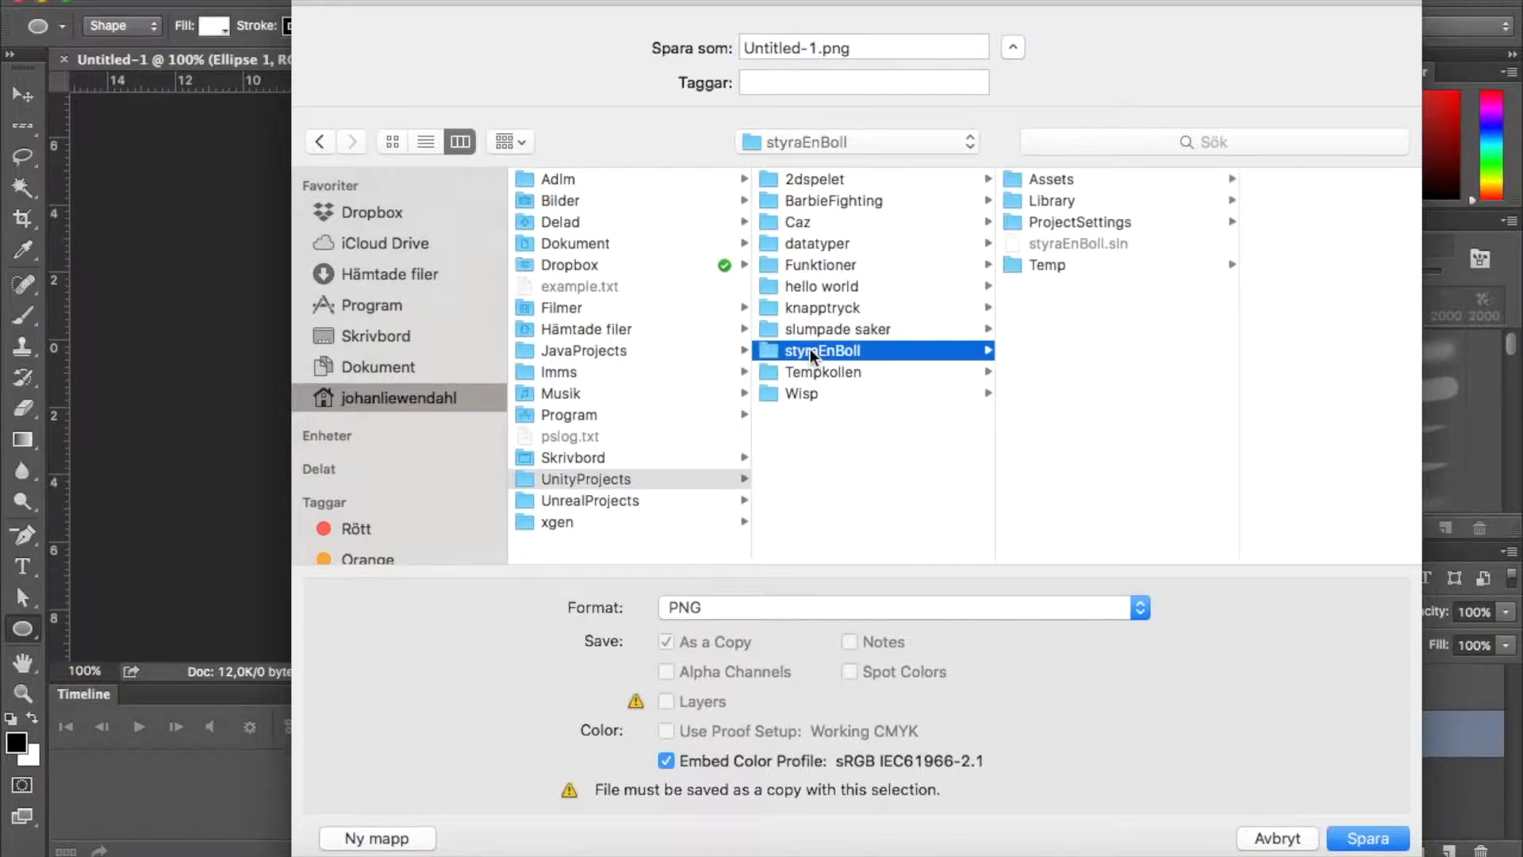
click(1064, 183)
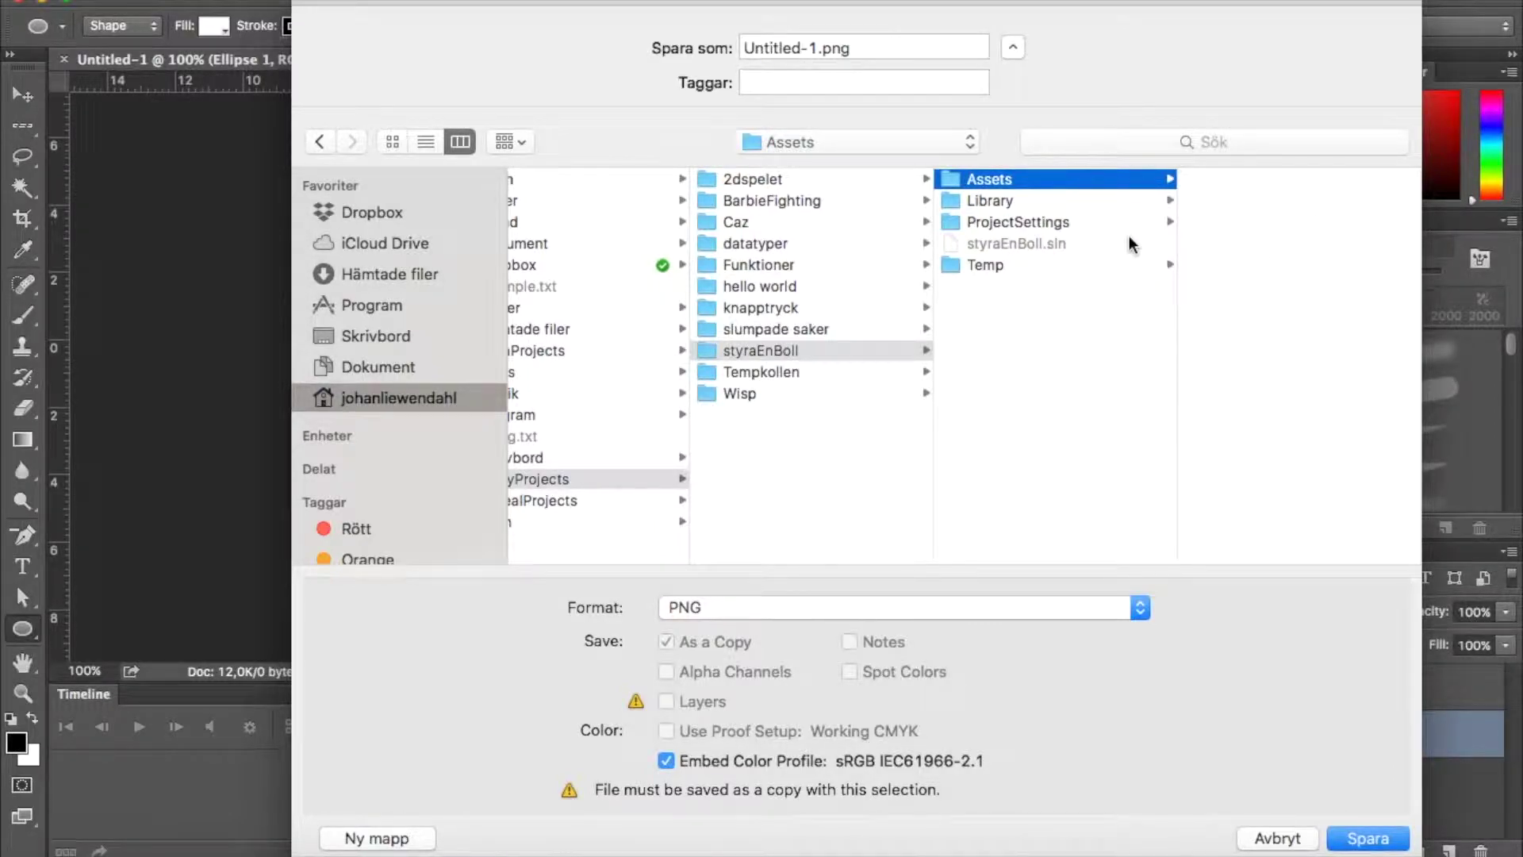
click(744, 227)
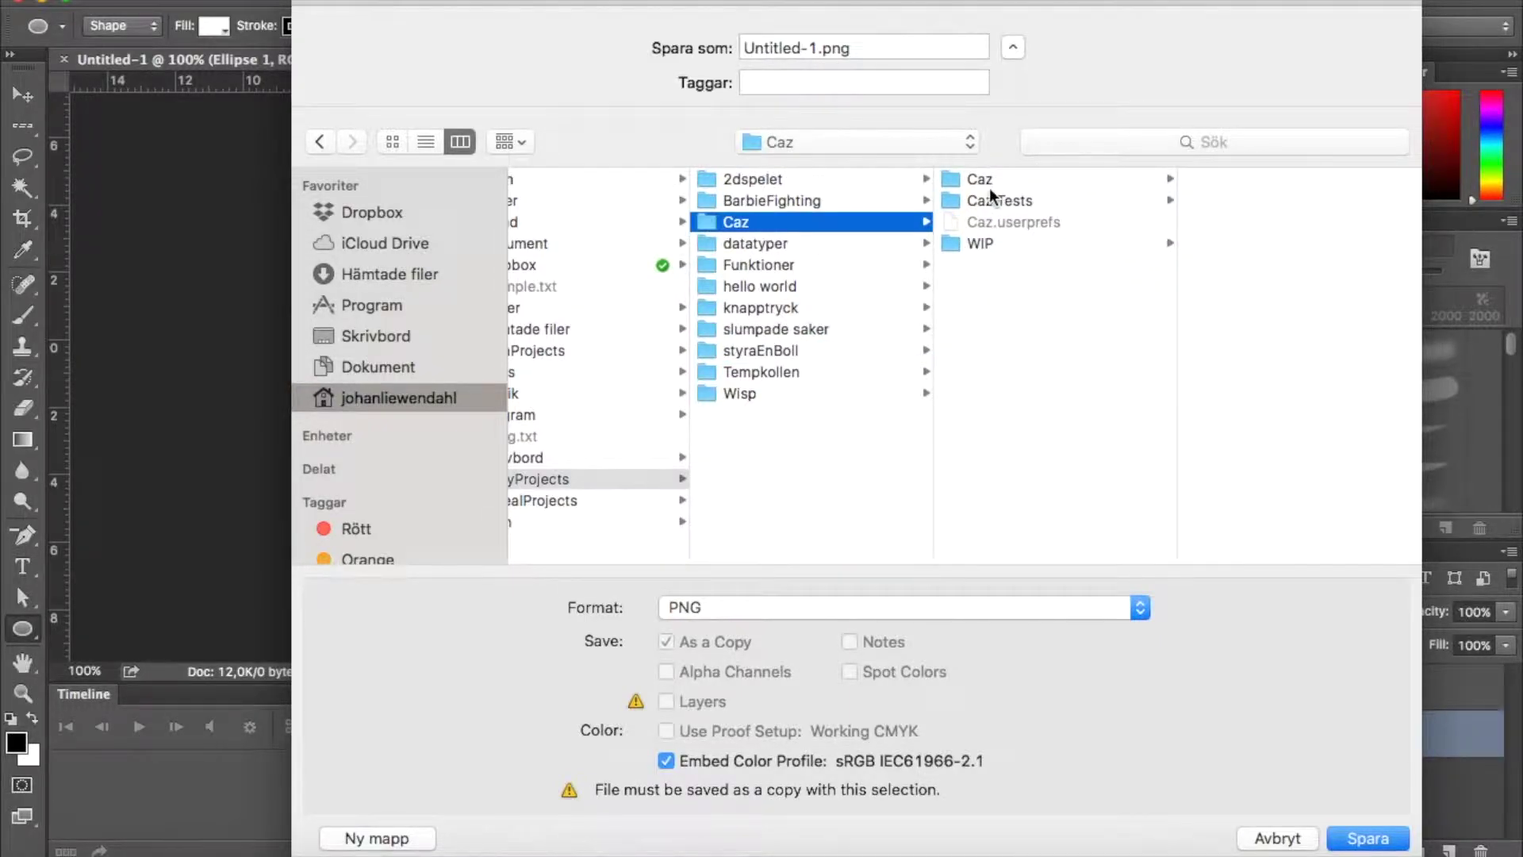
click(997, 183)
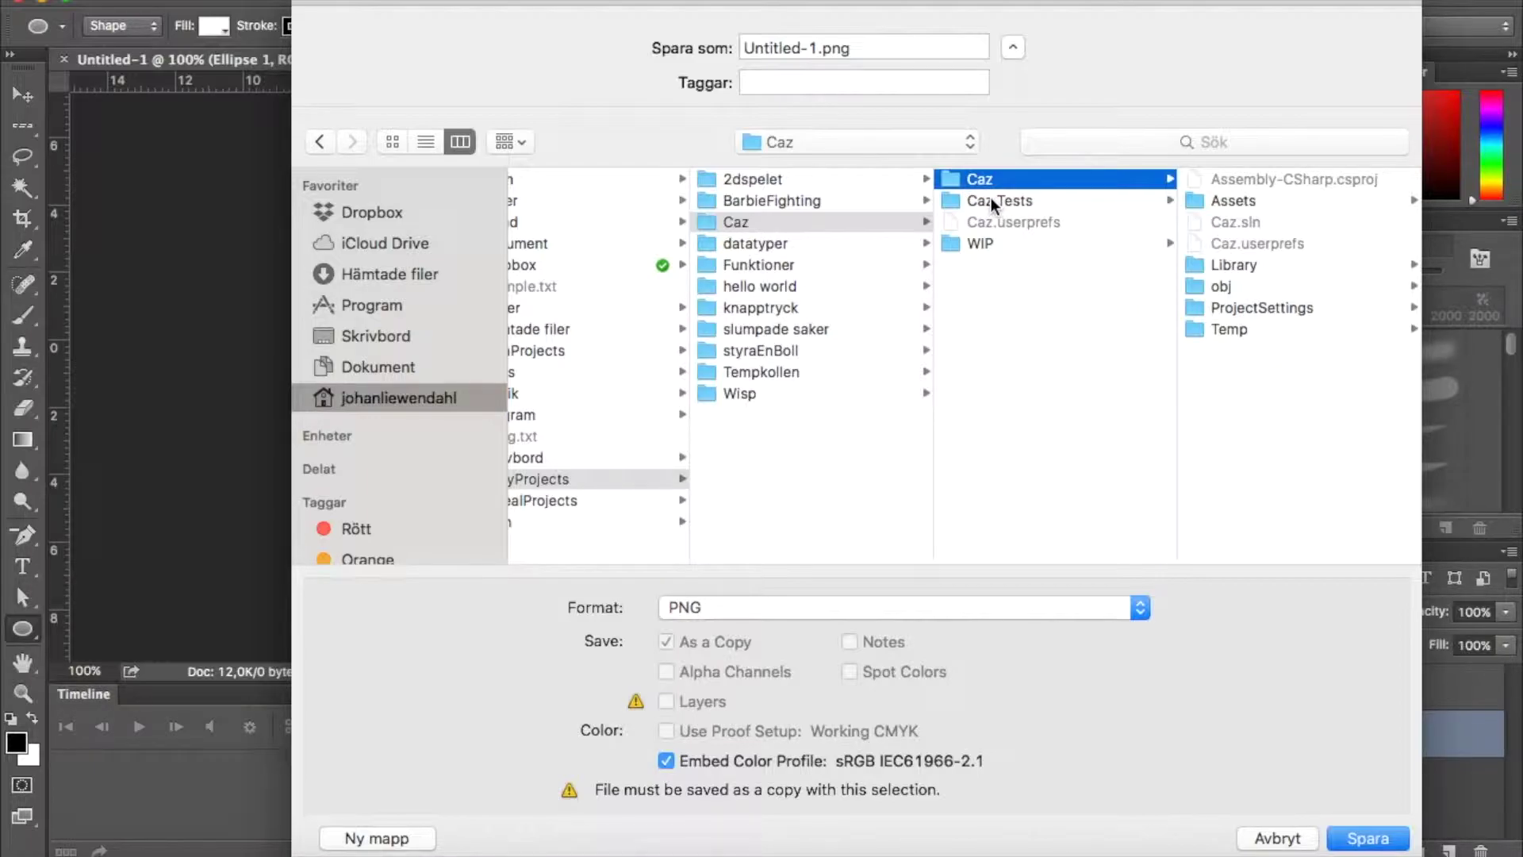
click(992, 242)
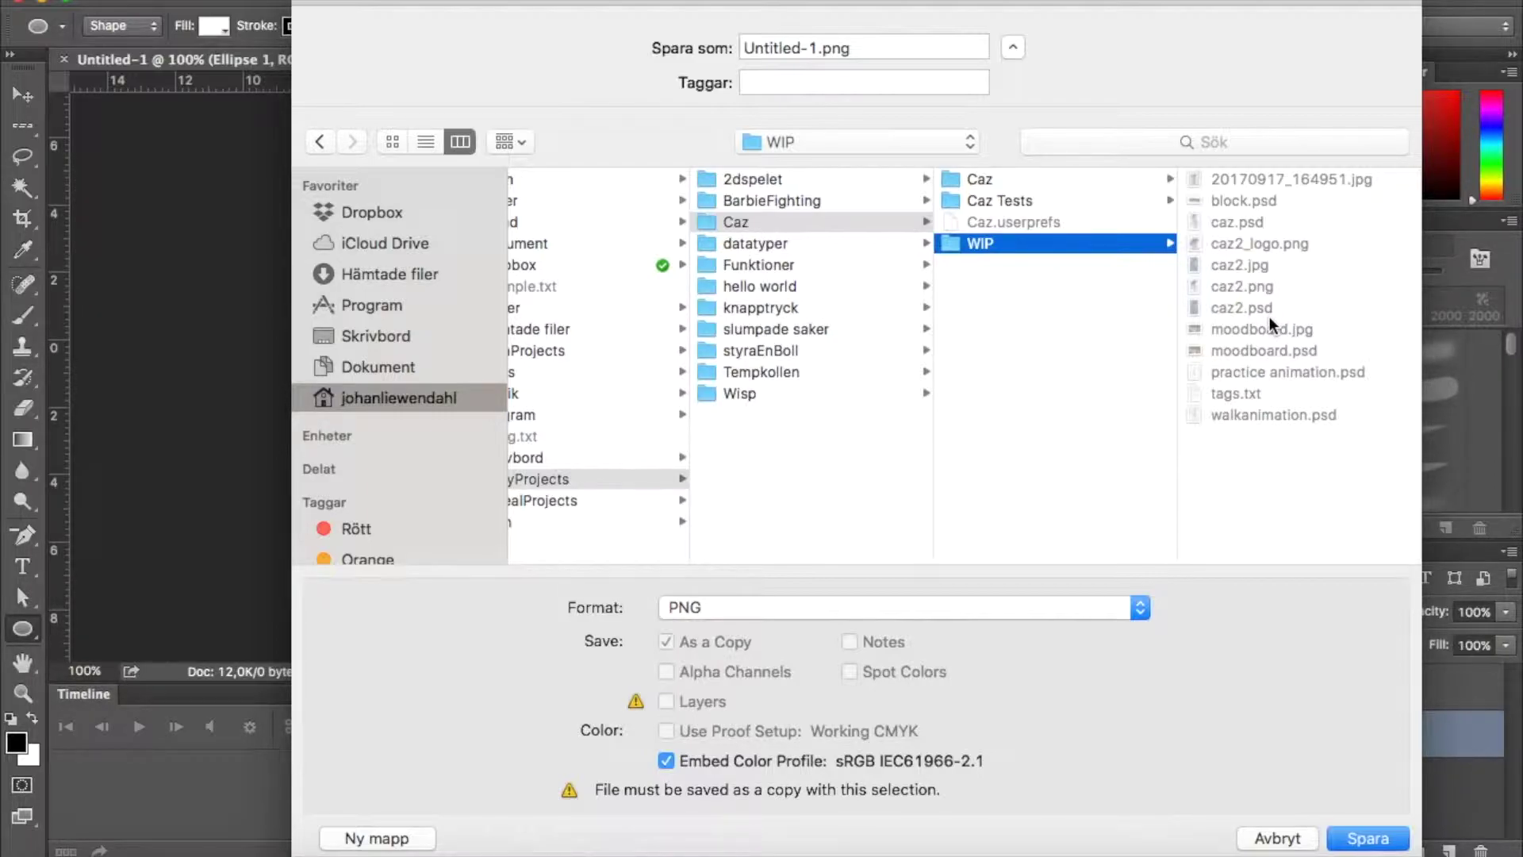
click(980, 182)
click(1254, 204)
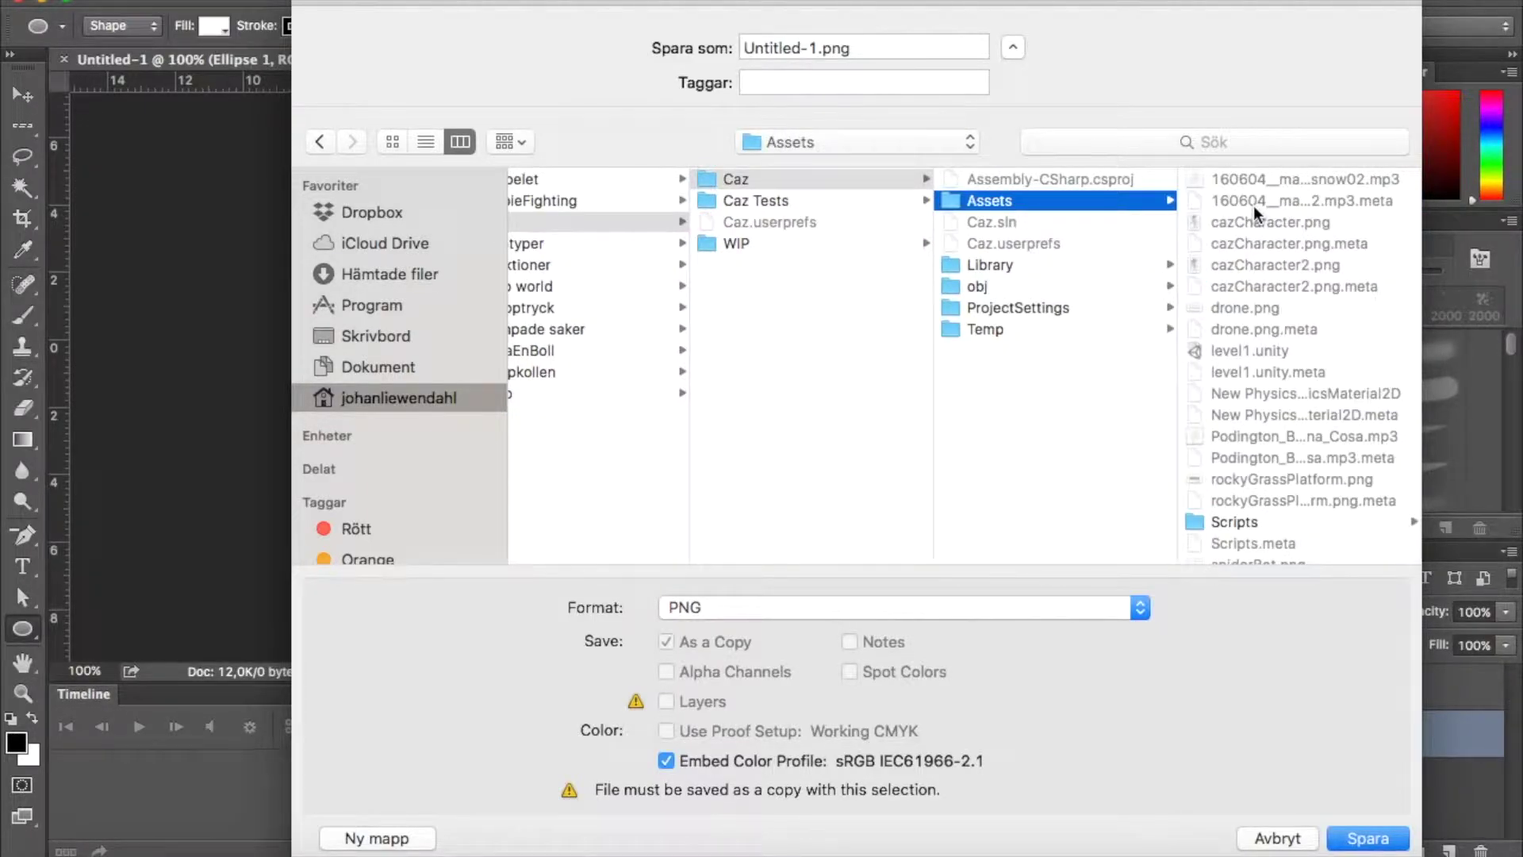
scroll(1098, 222, left, 5)
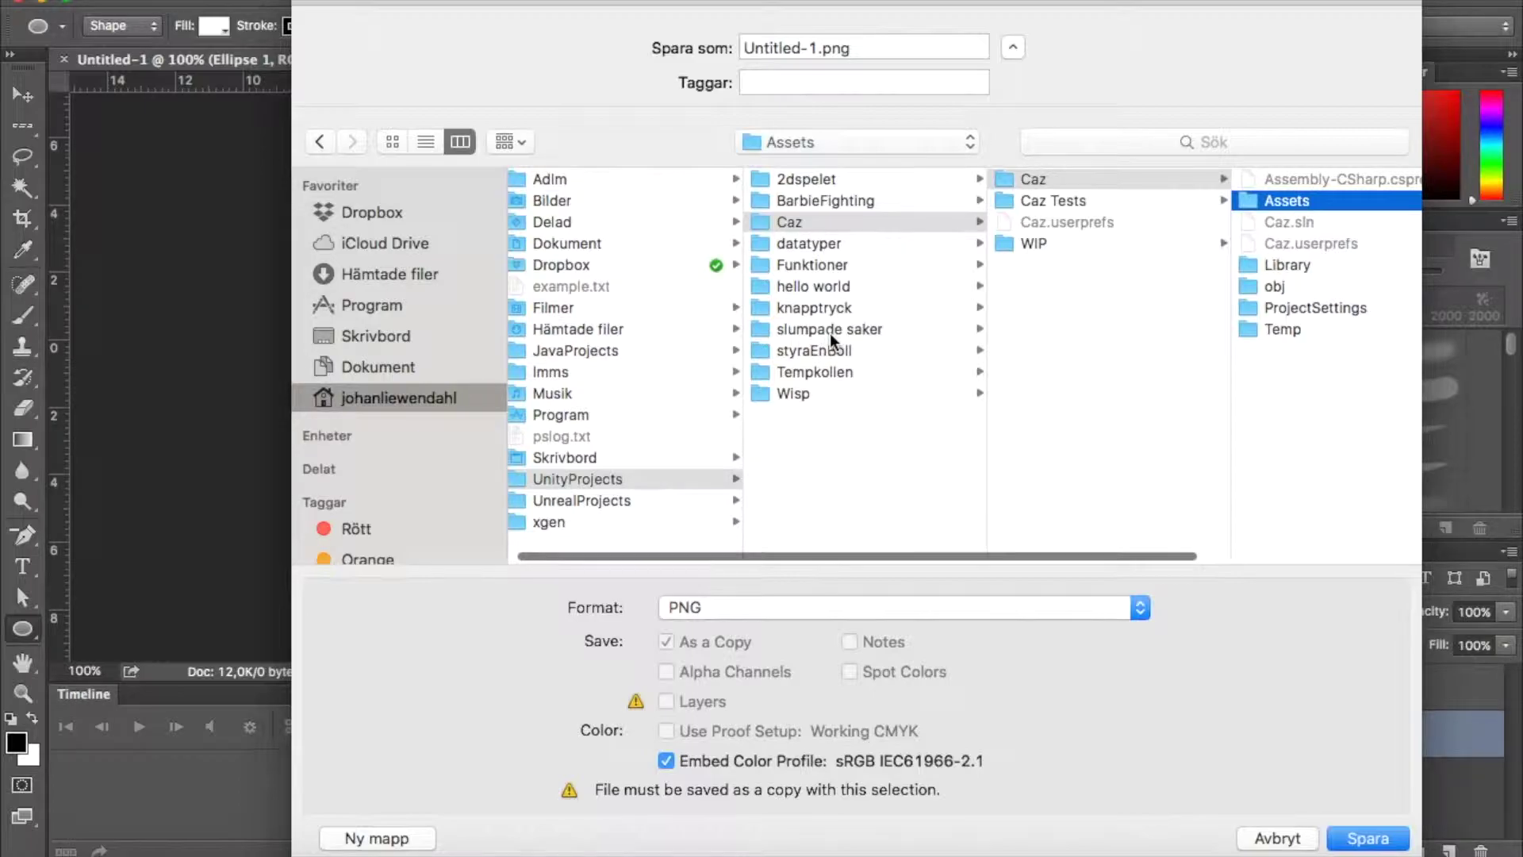
click(829, 349)
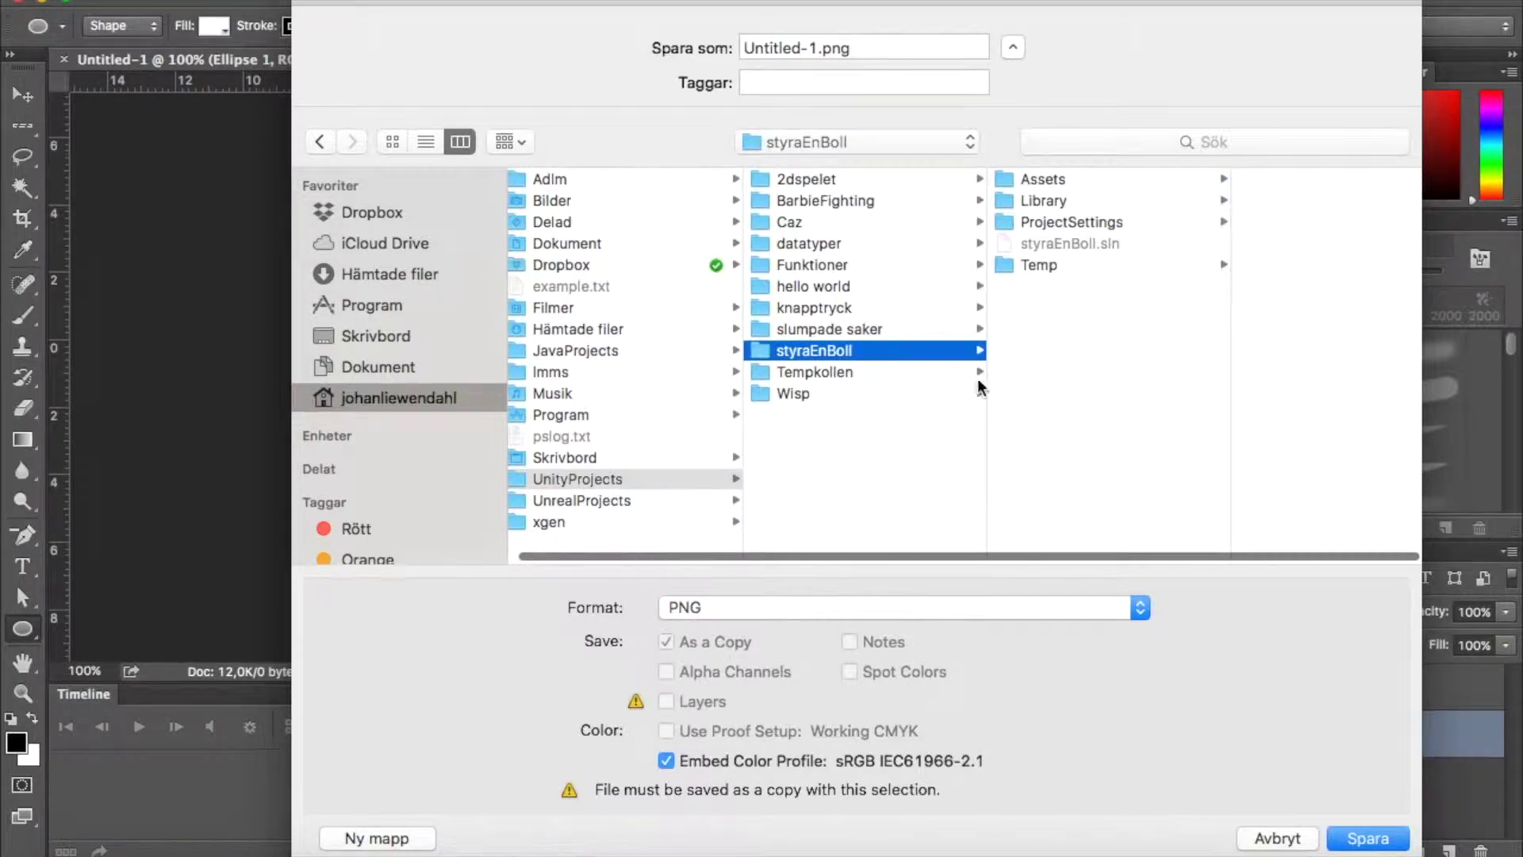
click(1046, 182)
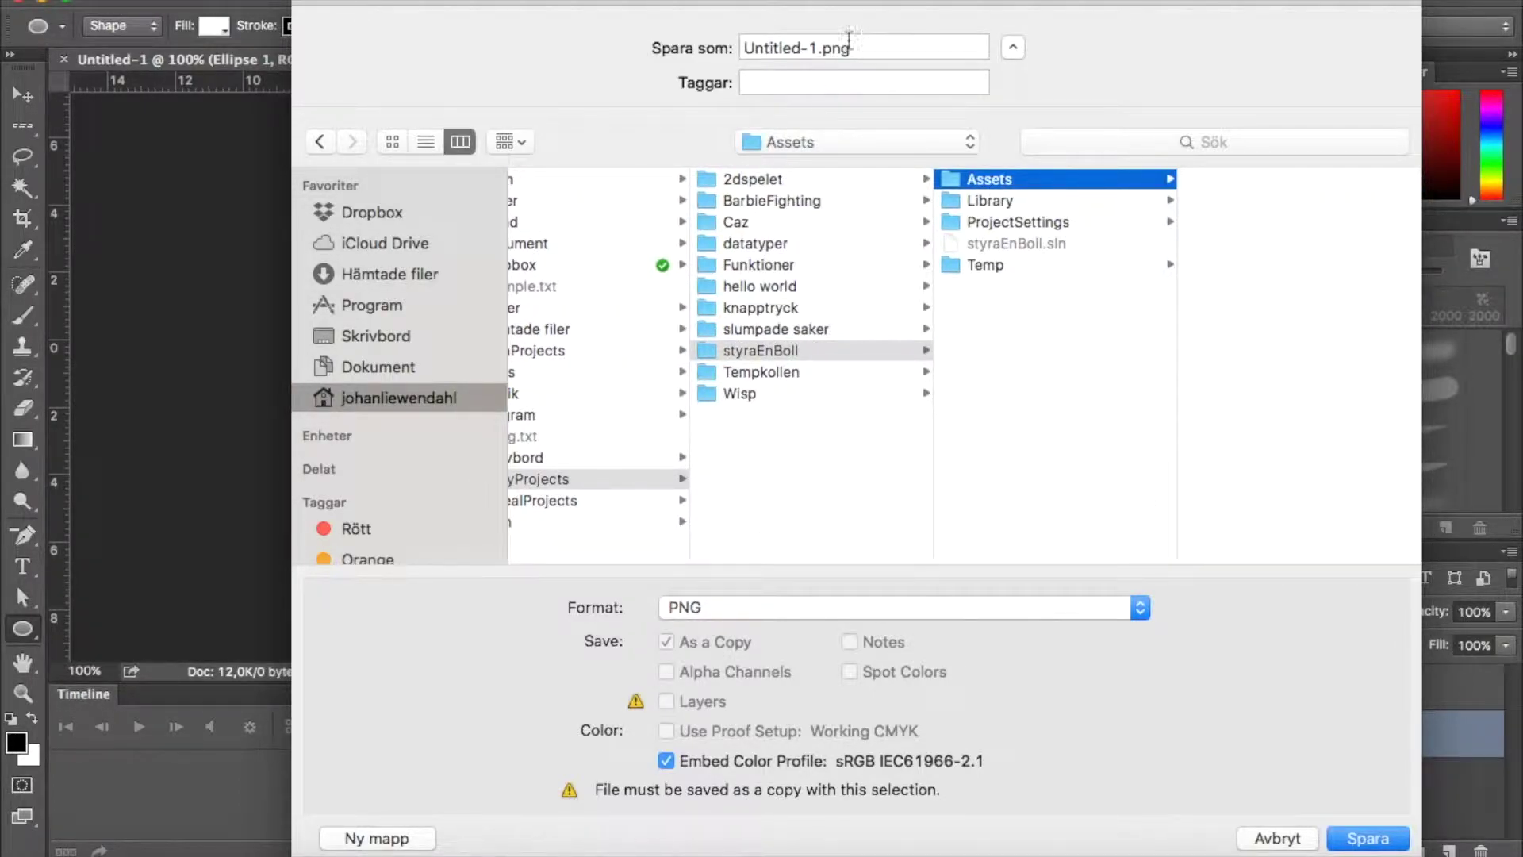
- Name the image boll and save it as a PNG, accepting the default PNG options
key(Tab)
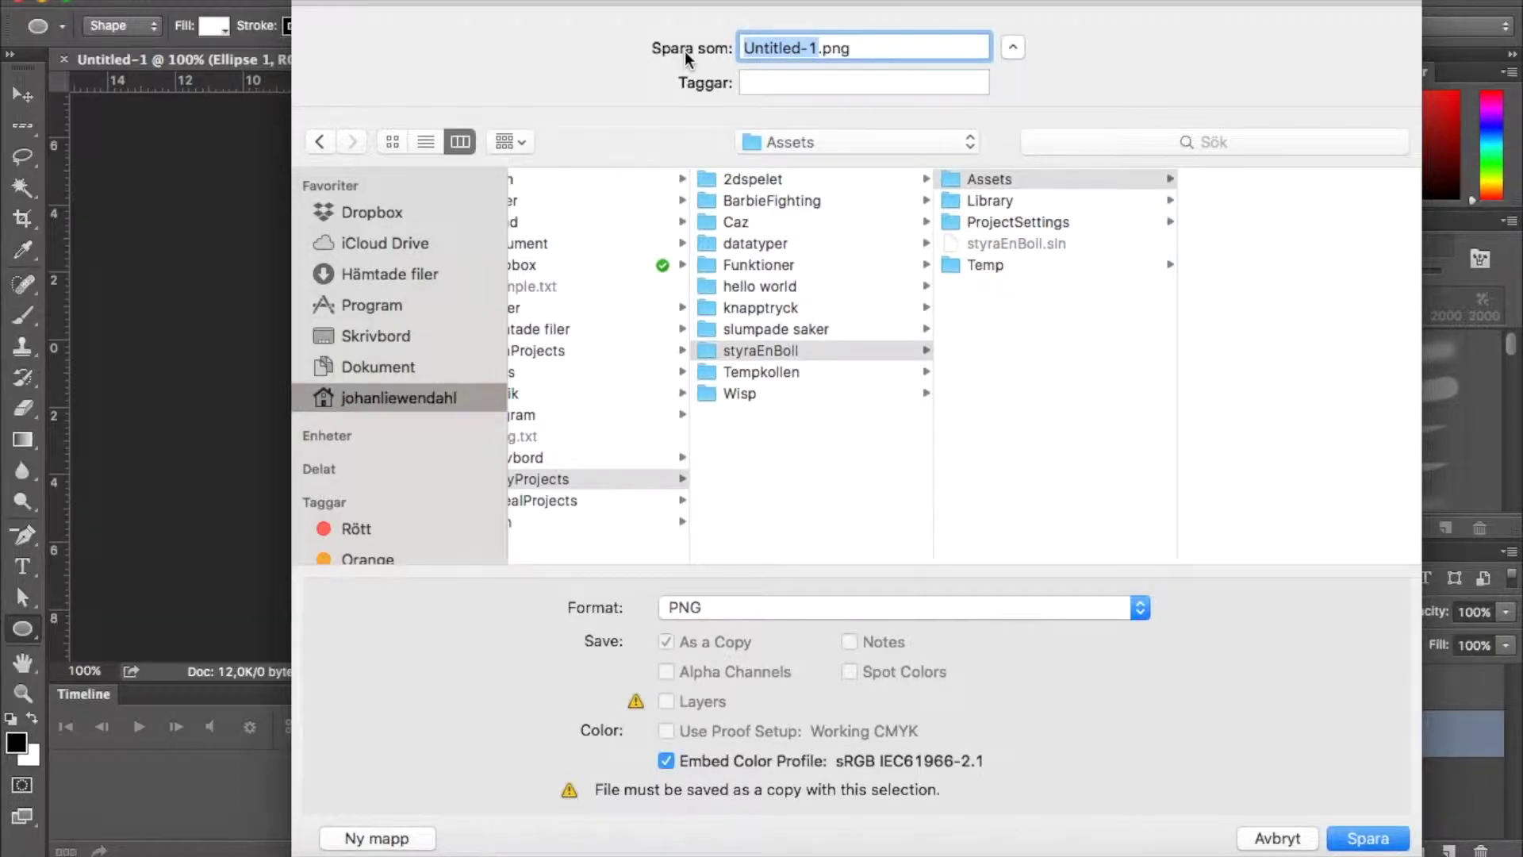
text(boll)
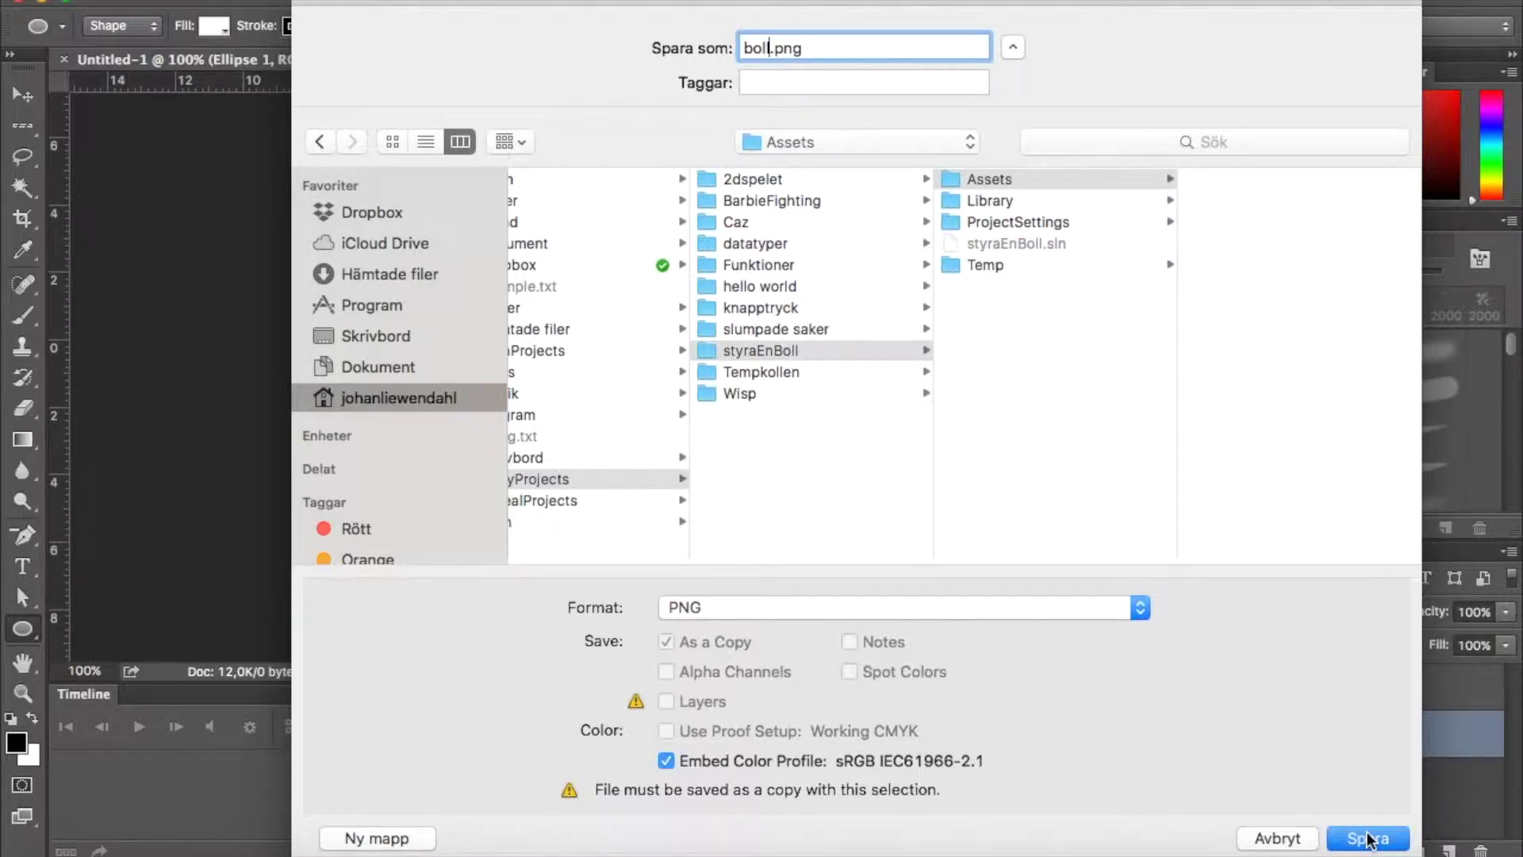
click(1368, 838)
click(952, 288)
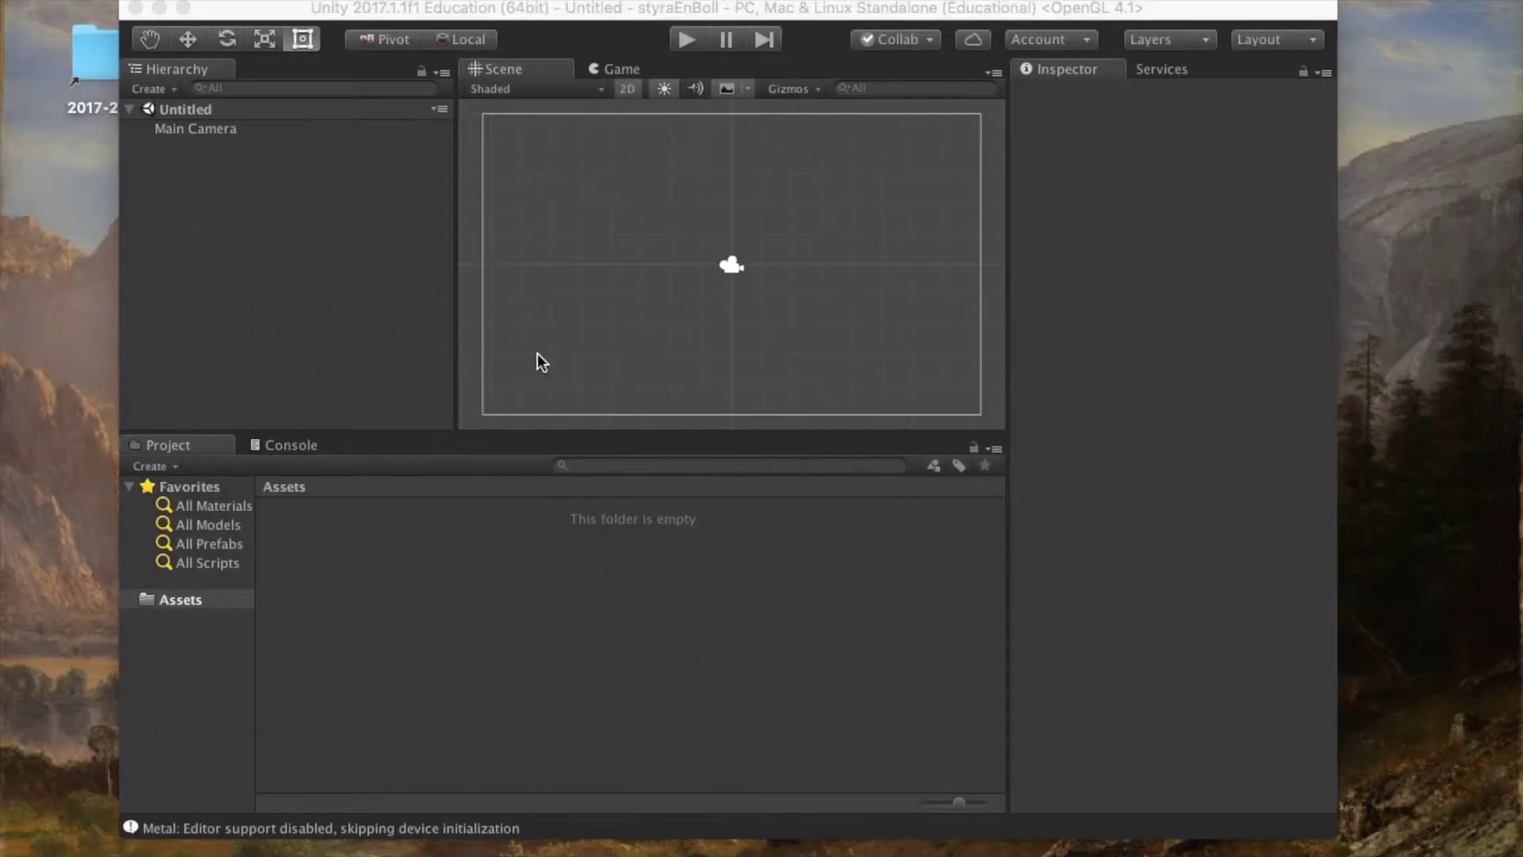
- Drag the boll image asset from Unity's Project Assets into the Scene view
click(178, 601)
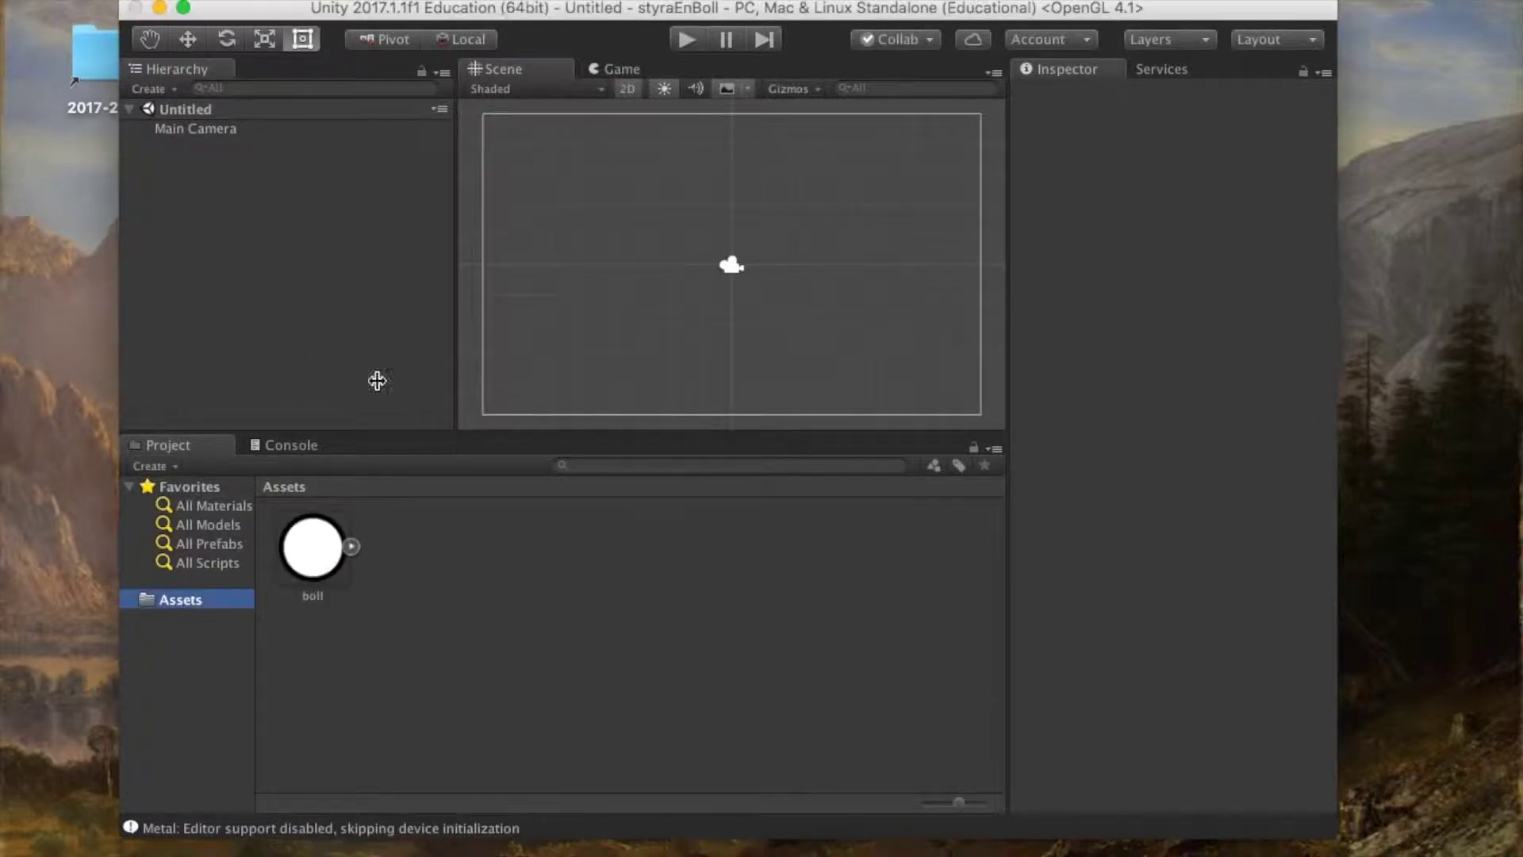
click(316, 553)
drag(316, 553, 652, 198)
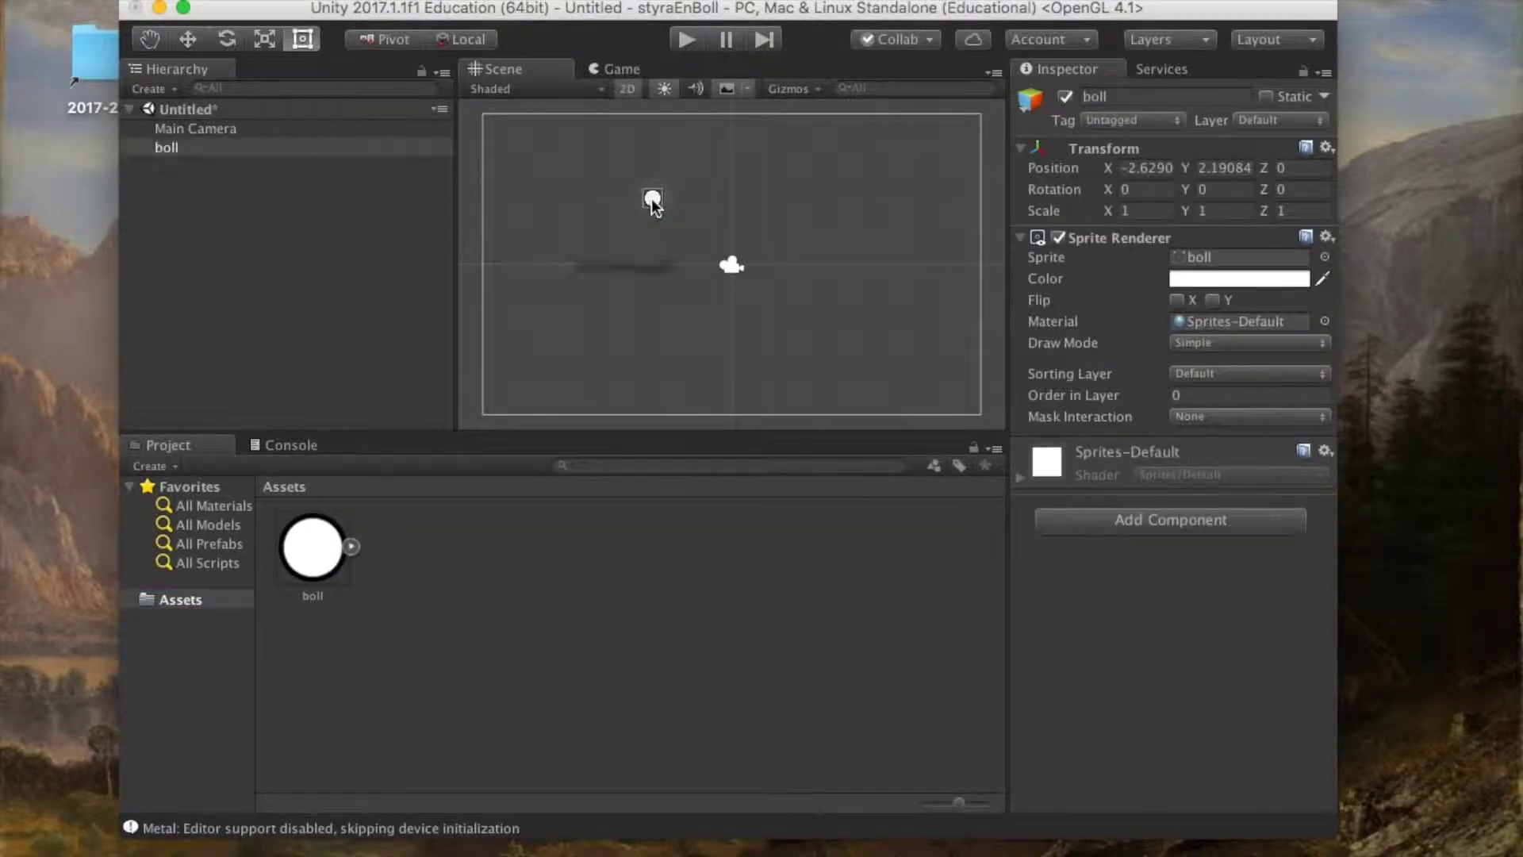
- Select the new boll object in the Hierarchy to show its properties
click(668, 262)
click(655, 203)
click(330, 219)
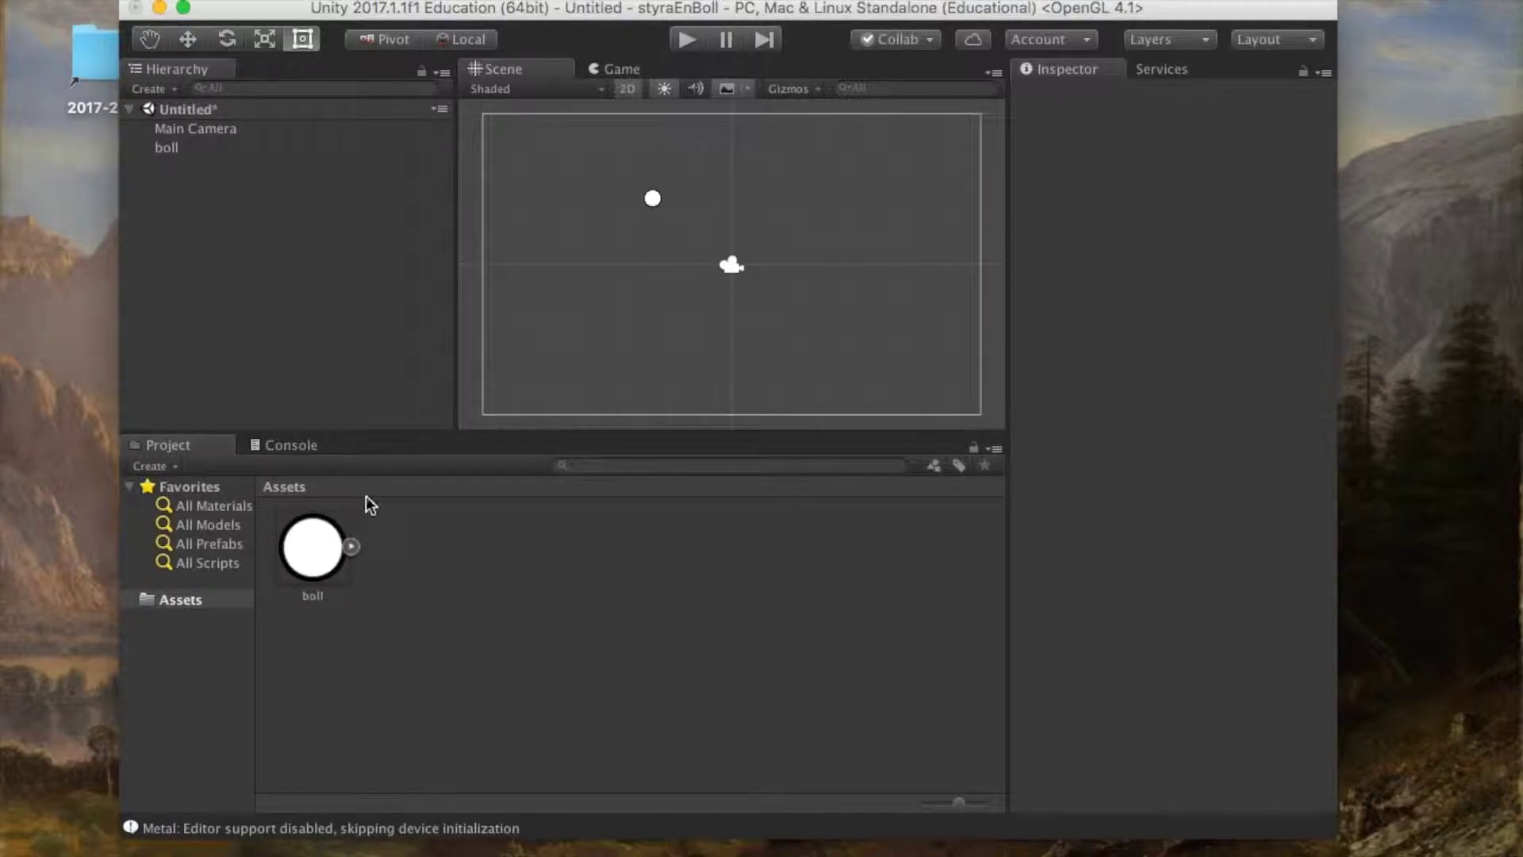
click(166, 149)
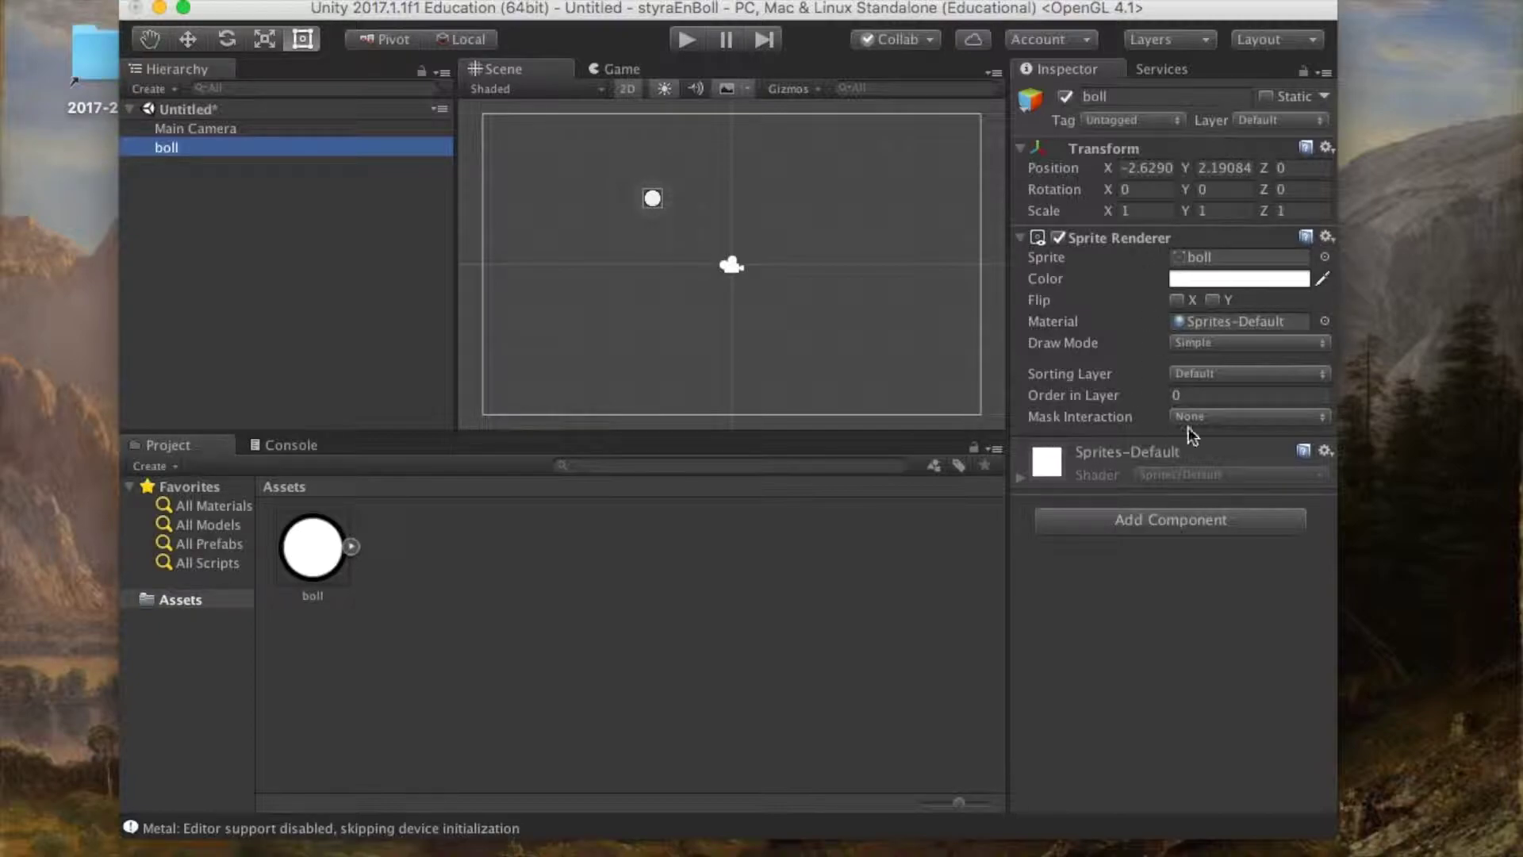
- Set the boll Sprite Renderer colour to pure red (FF0000FF) in the colour picker
click(1293, 288)
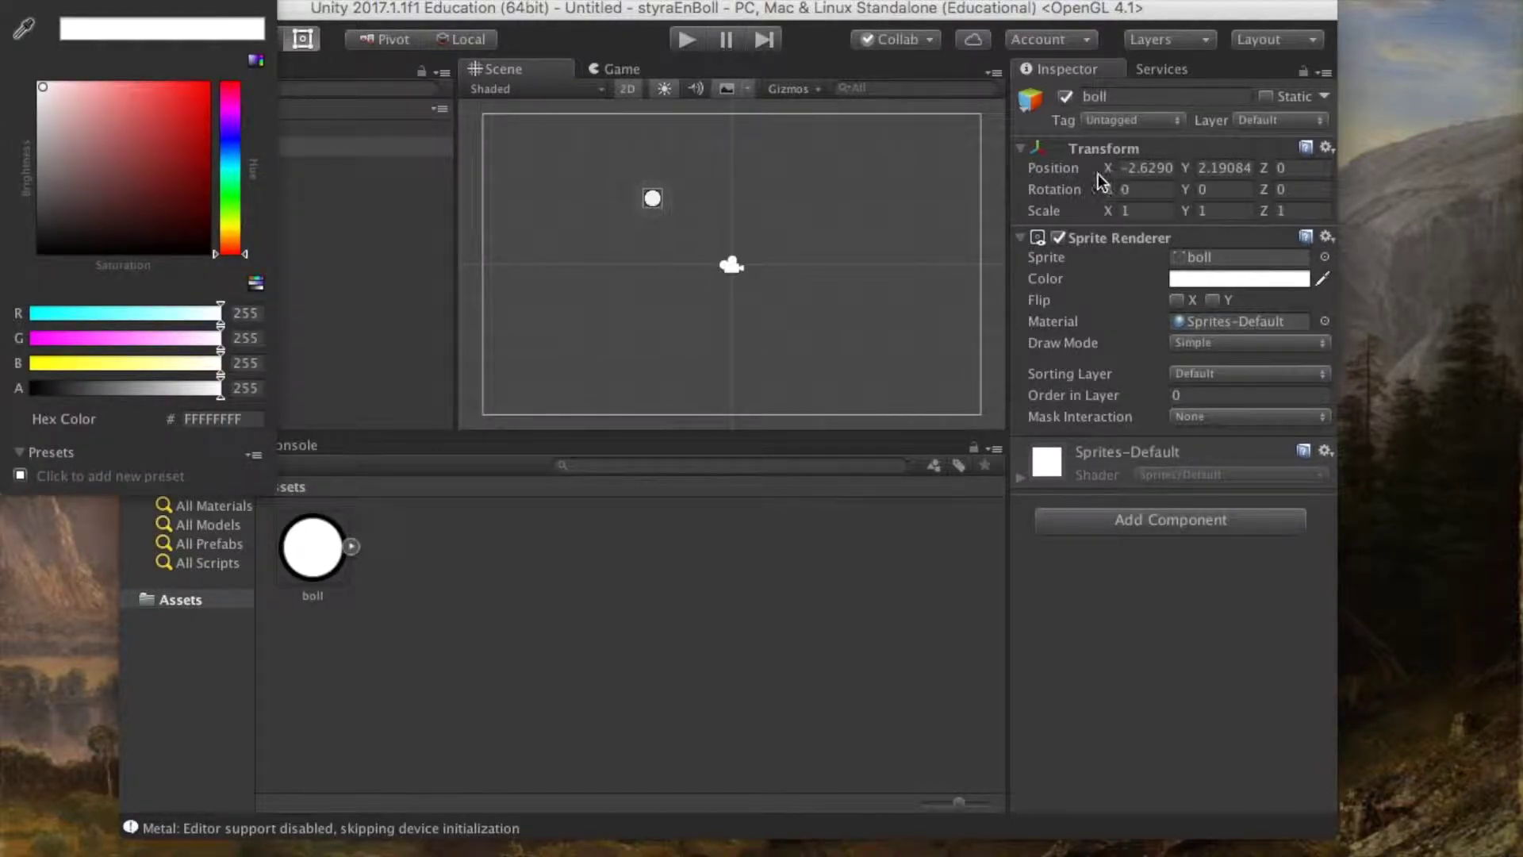
click(204, 93)
drag(199, 108, 227, 85)
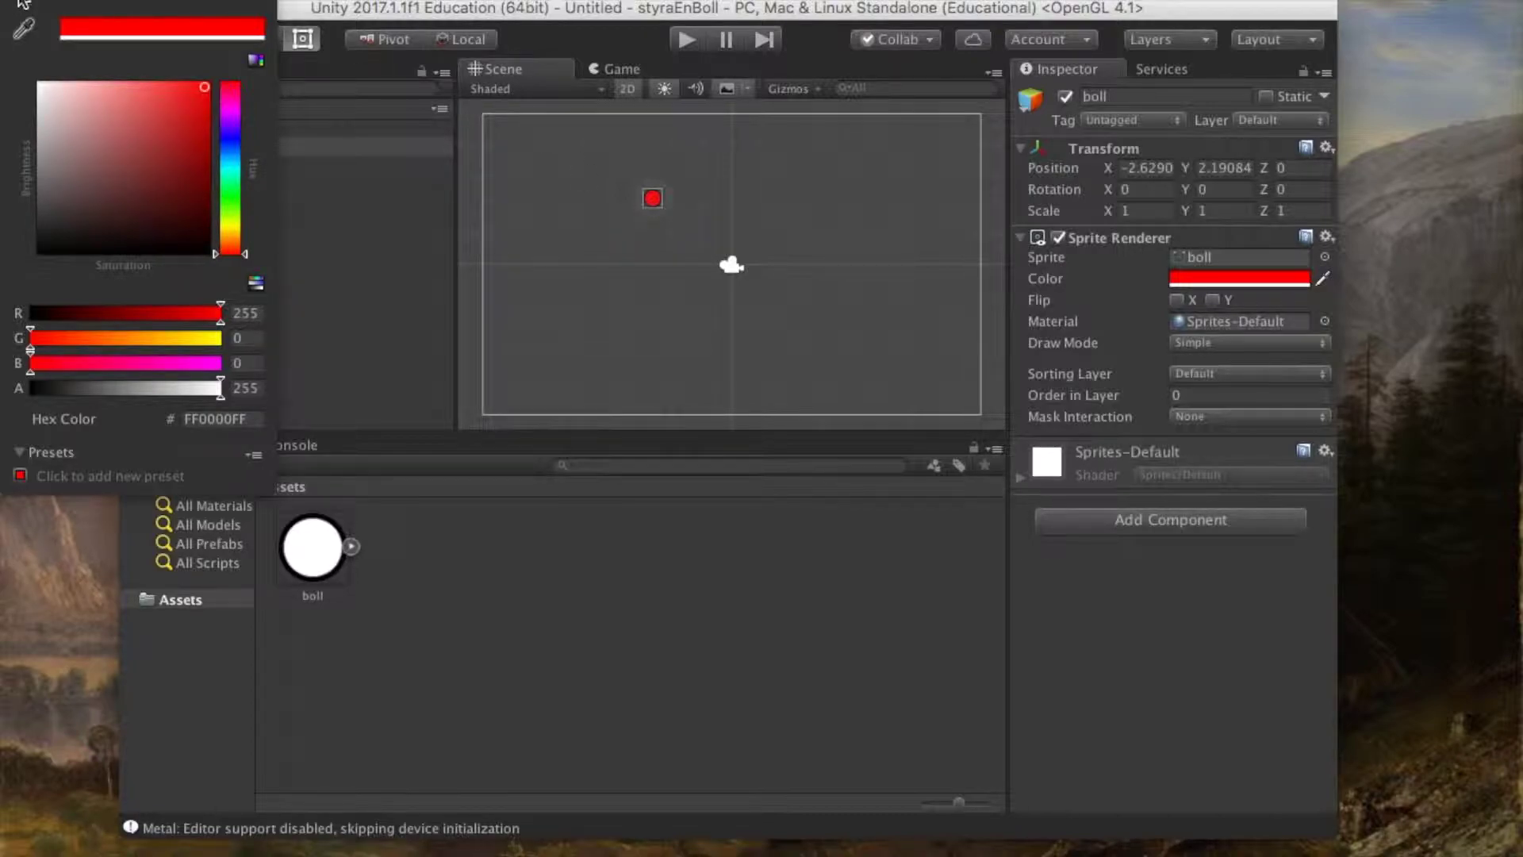
click(18, 7)
click(687, 275)
click(653, 200)
click(746, 281)
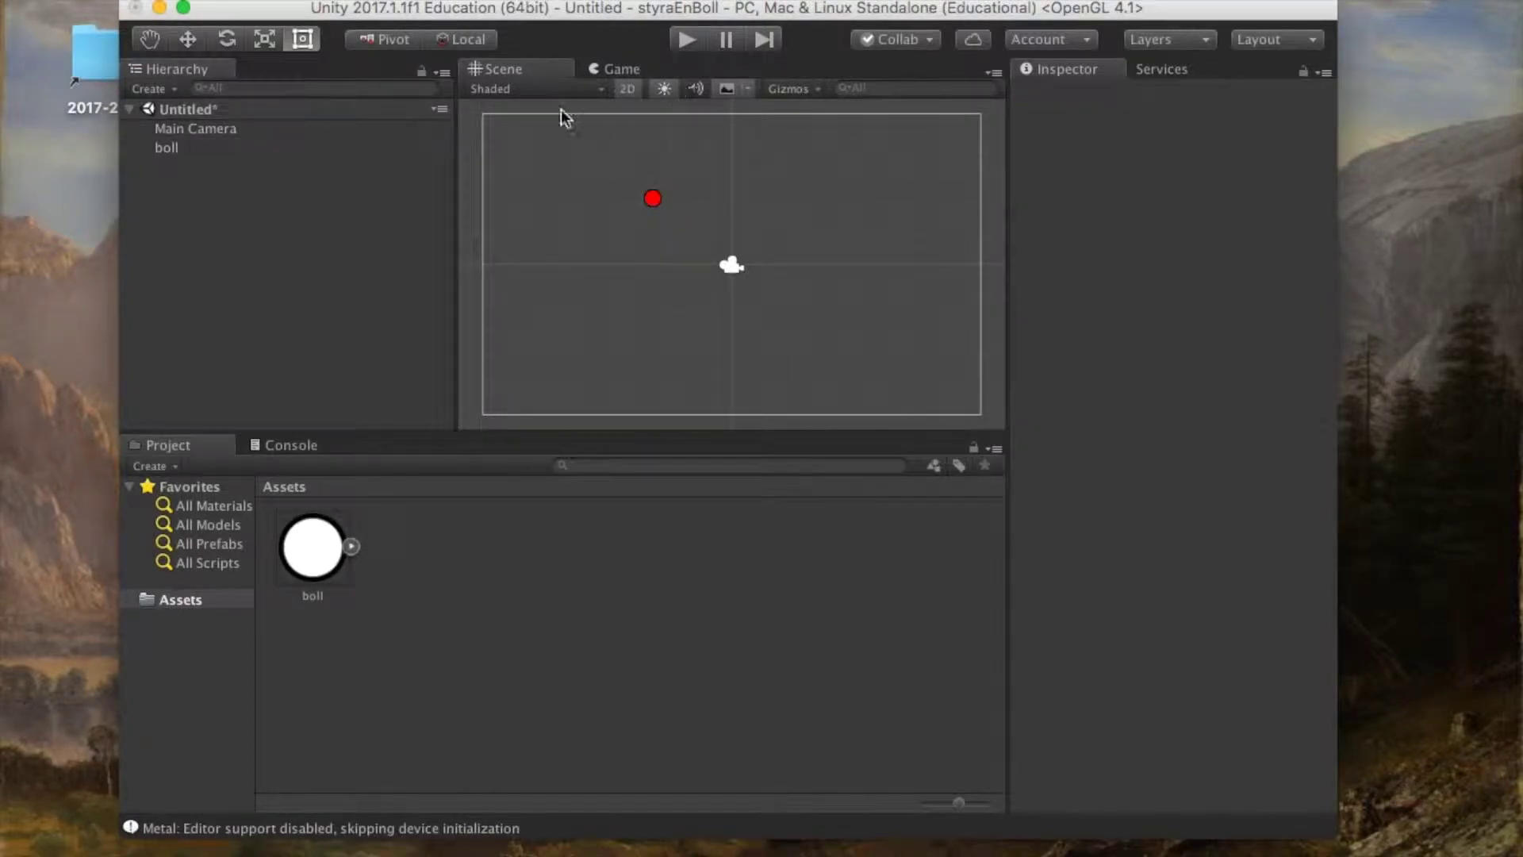
- Add a C# Script in Assets named BollControll and double-click it to edit in MonoDevelop
right_click(460, 644)
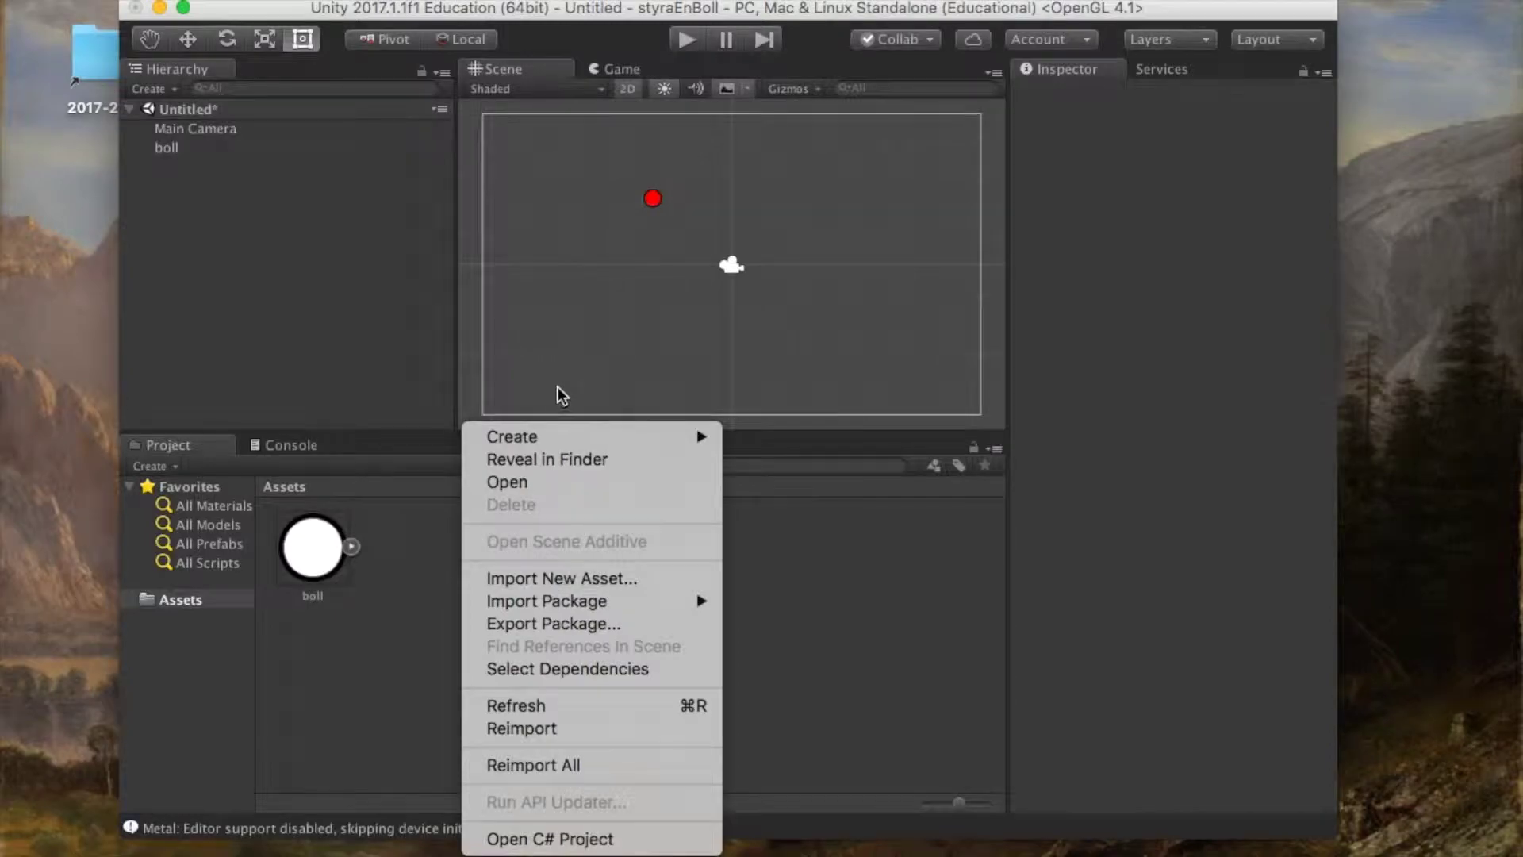
mouse_move(556, 437)
click(825, 171)
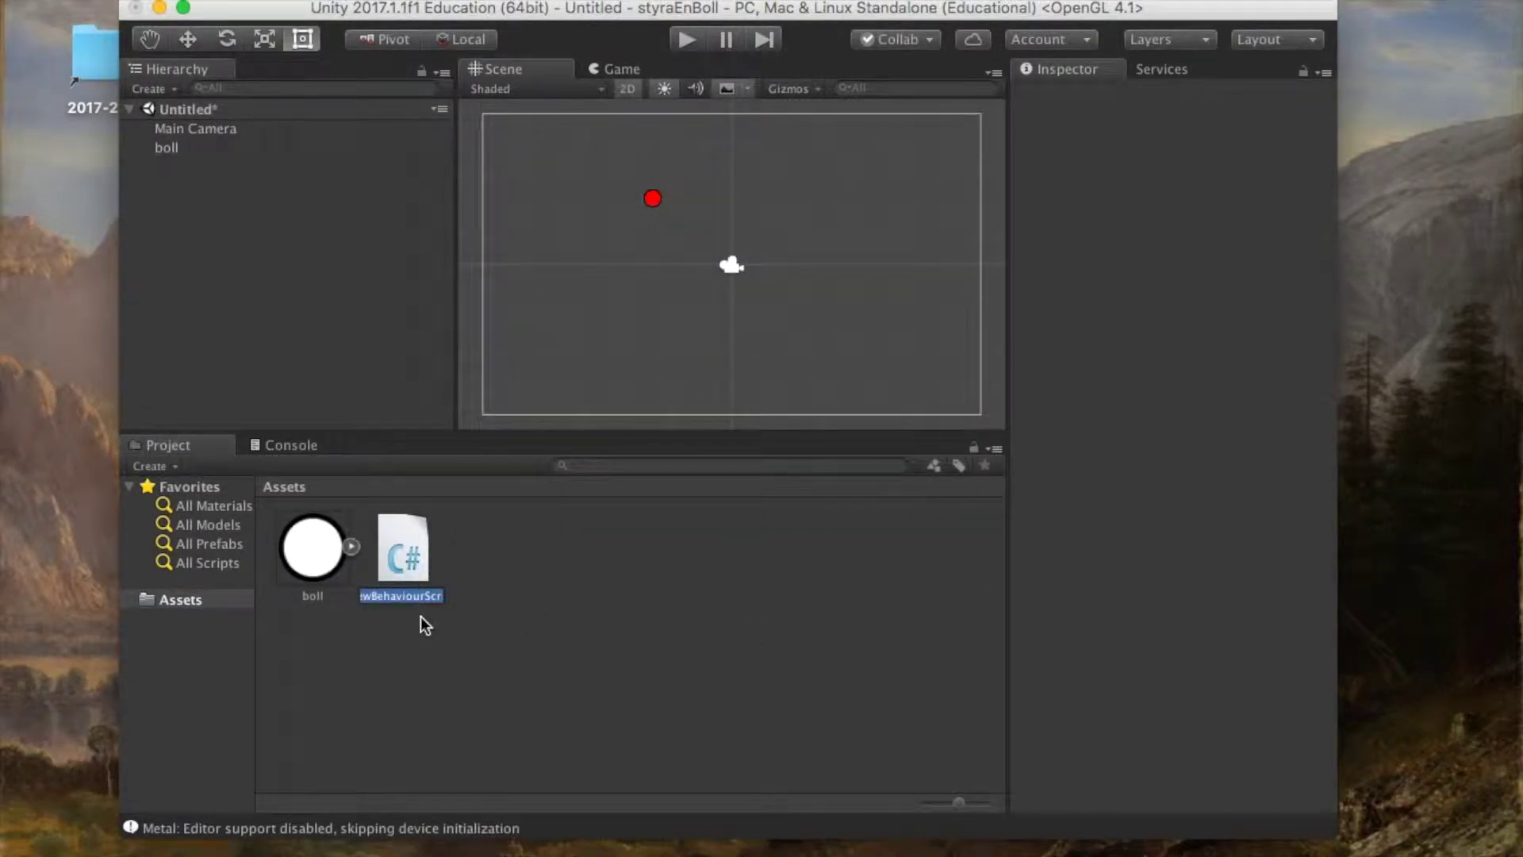
text(bol)
key(Return)
click(501, 573)
double_click(413, 555)
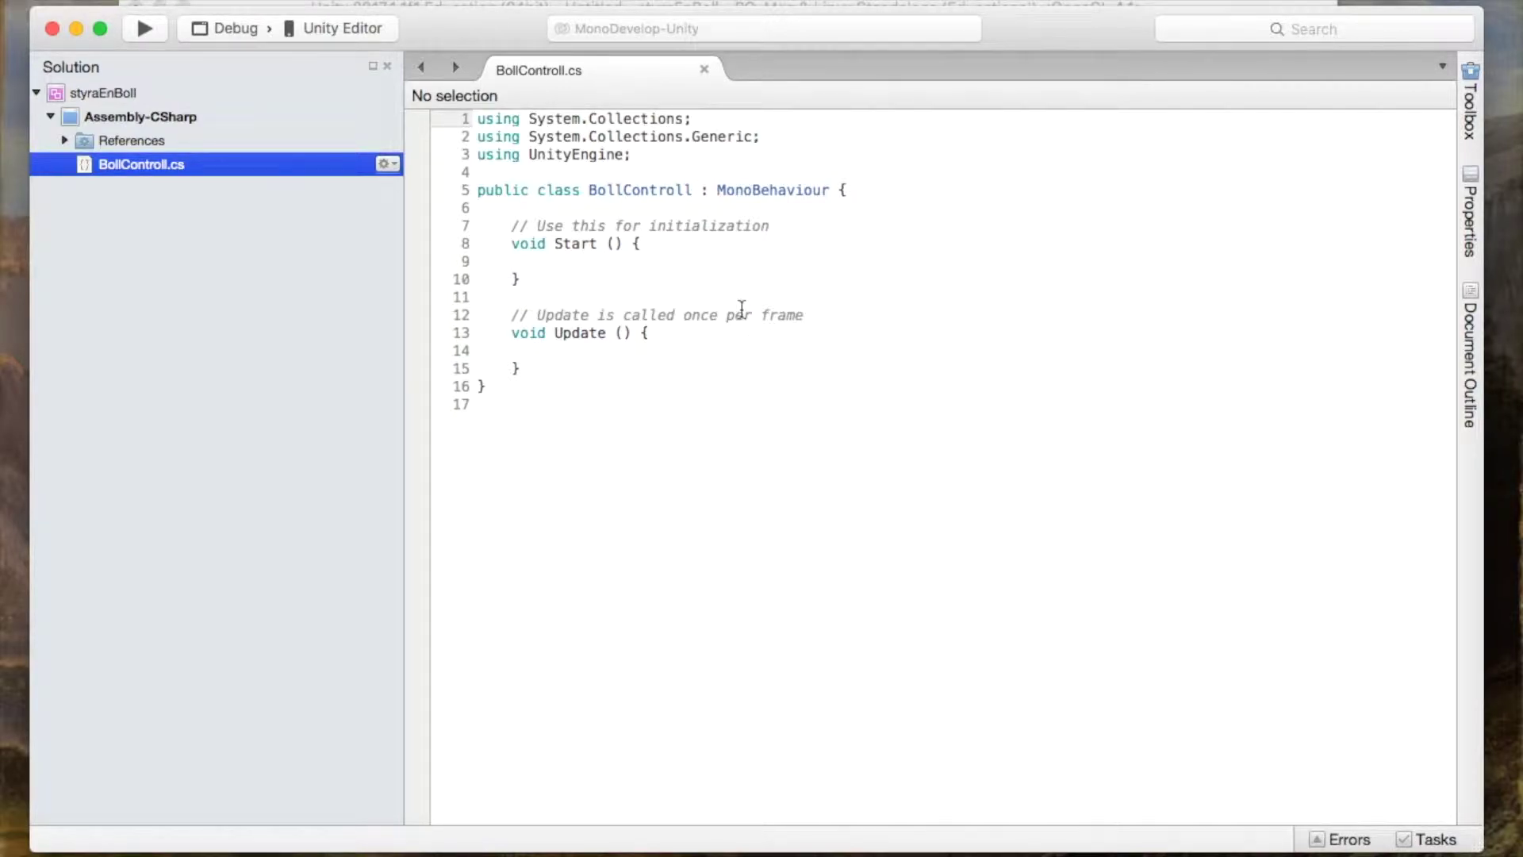
- Open a blank indented line just inside the Update method's opening brace
click(546, 367)
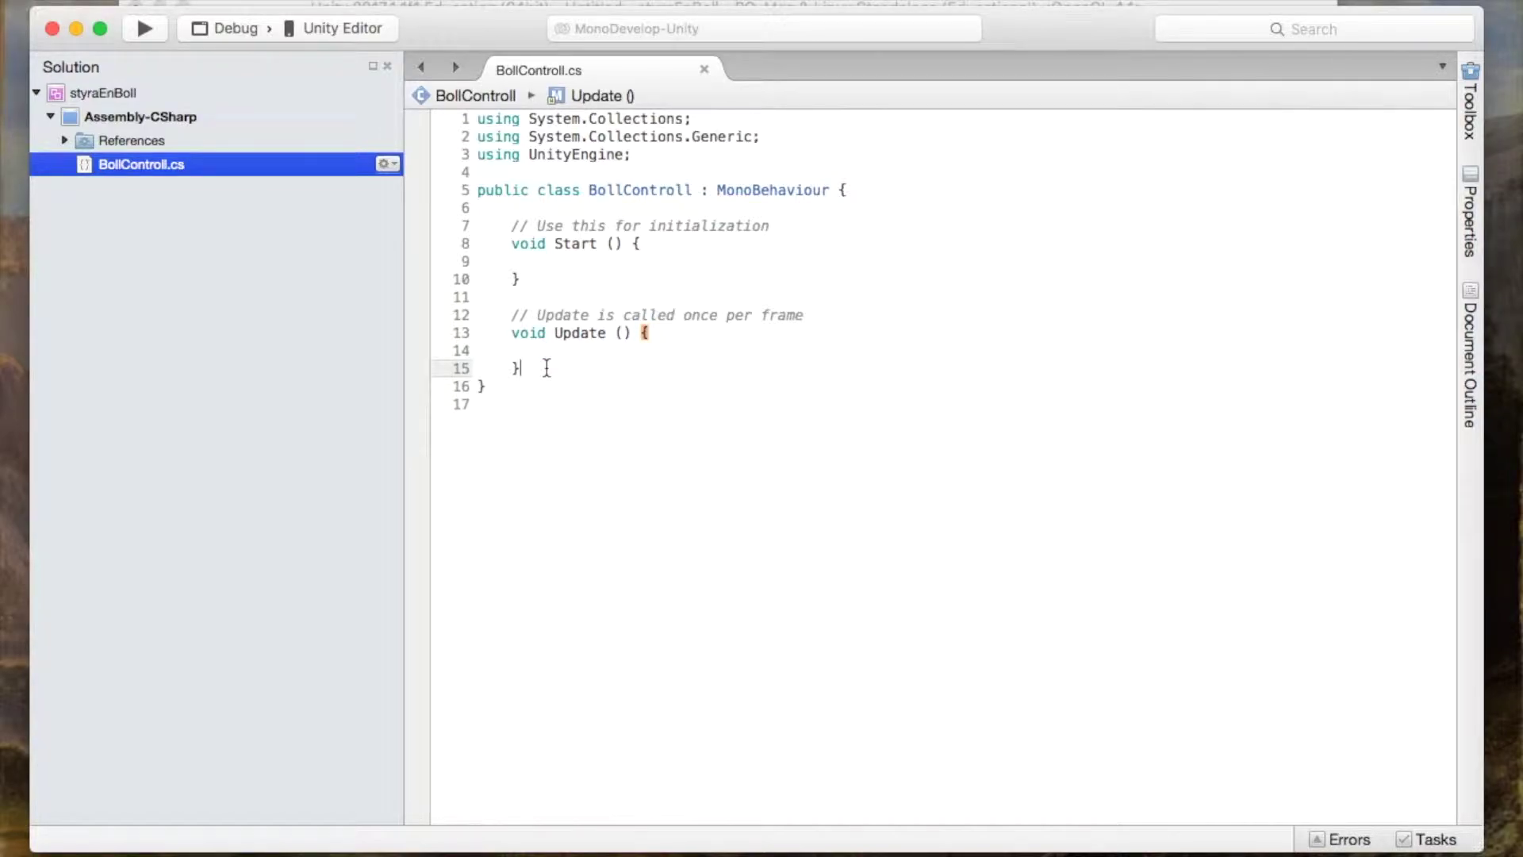
click(591, 189)
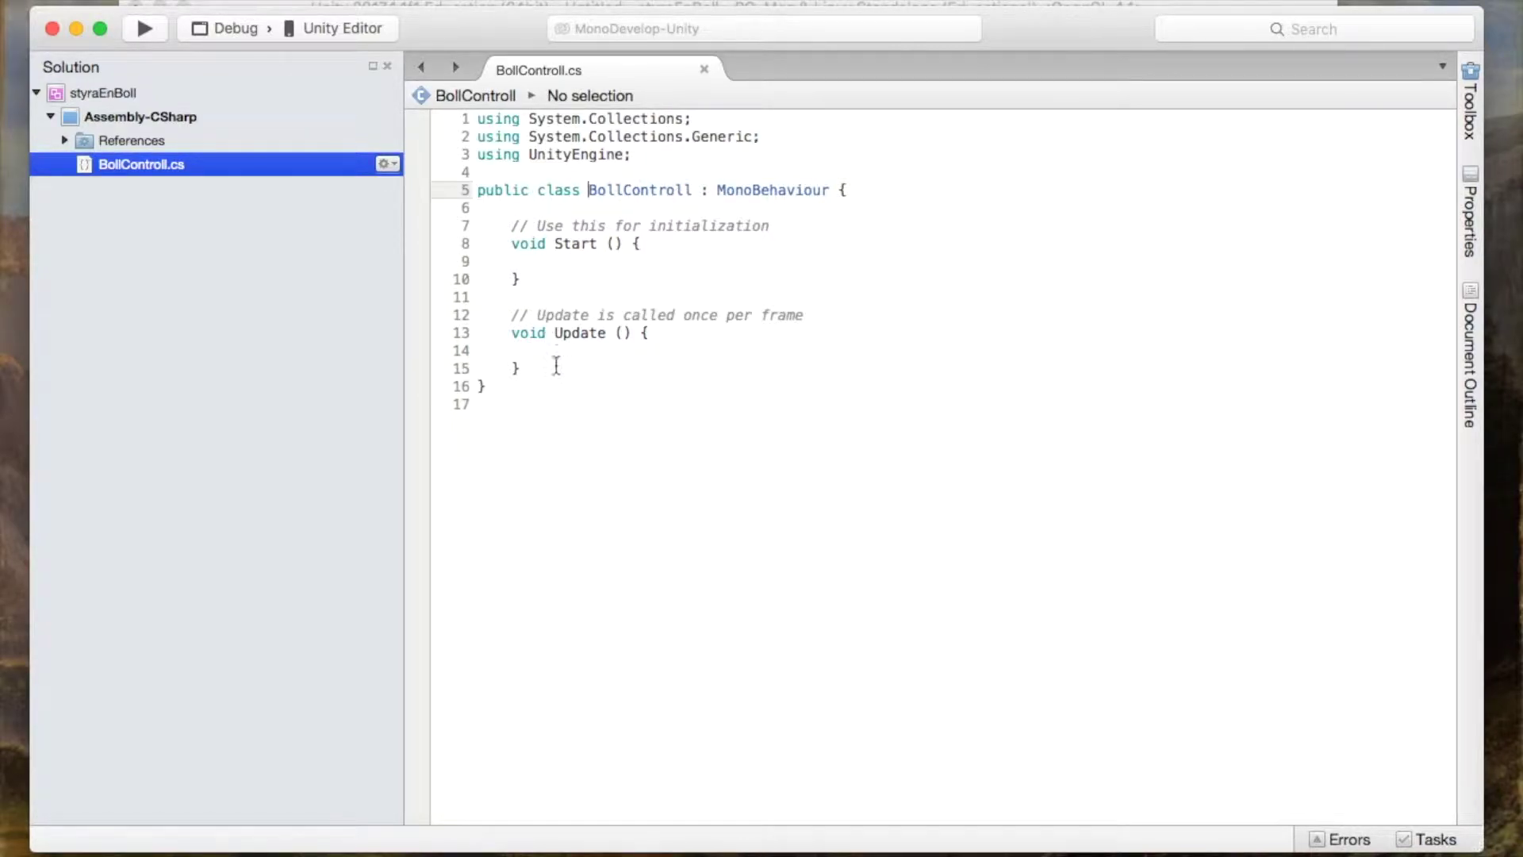
click(529, 364)
key(Return)
key(Return)
key(Return)
key(Up)
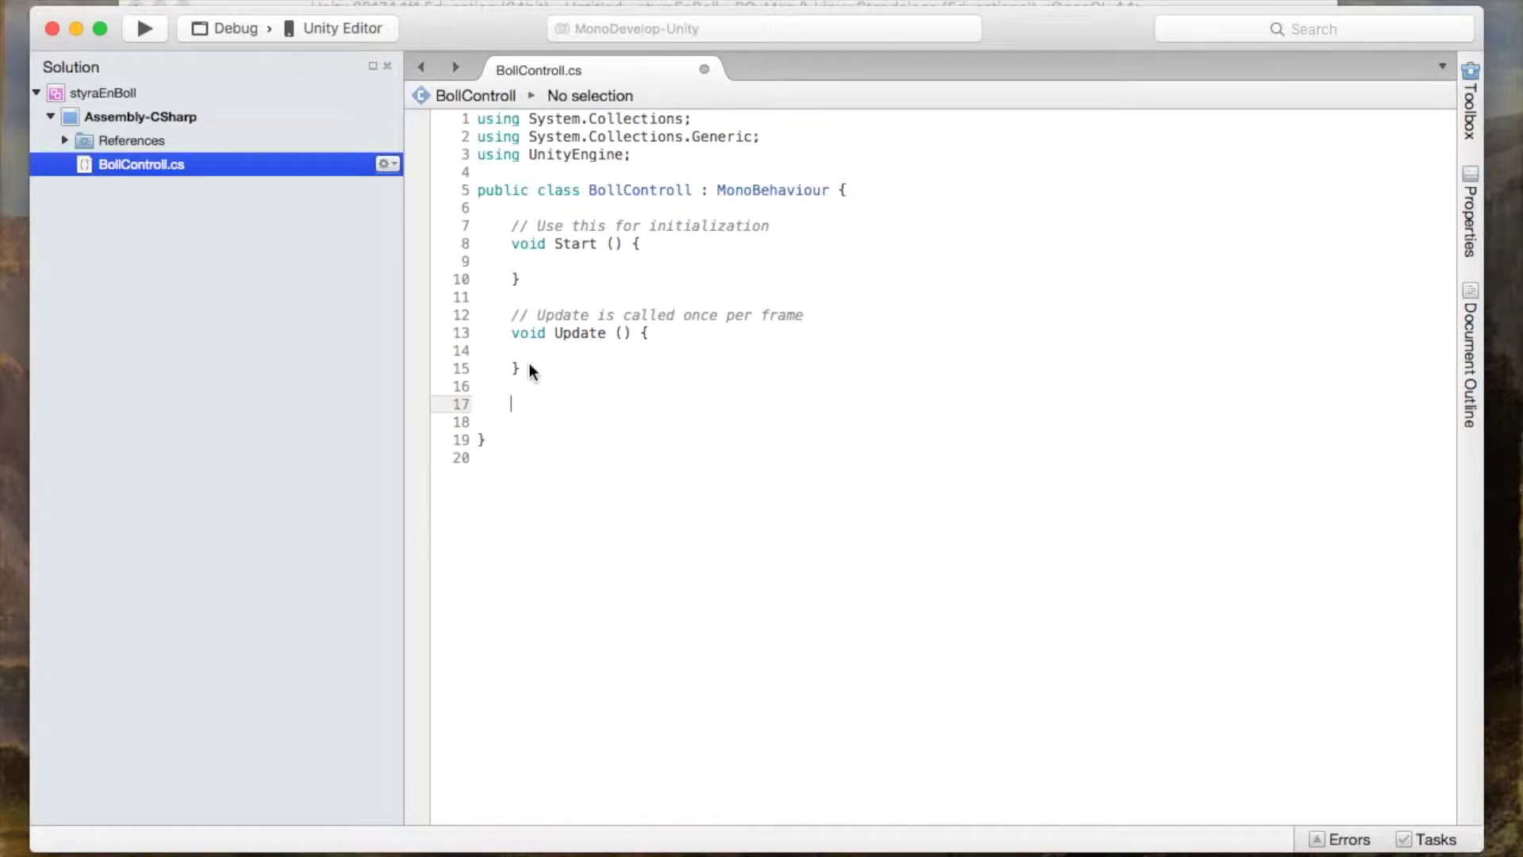
click(678, 336)
key(Return)
key(Return)
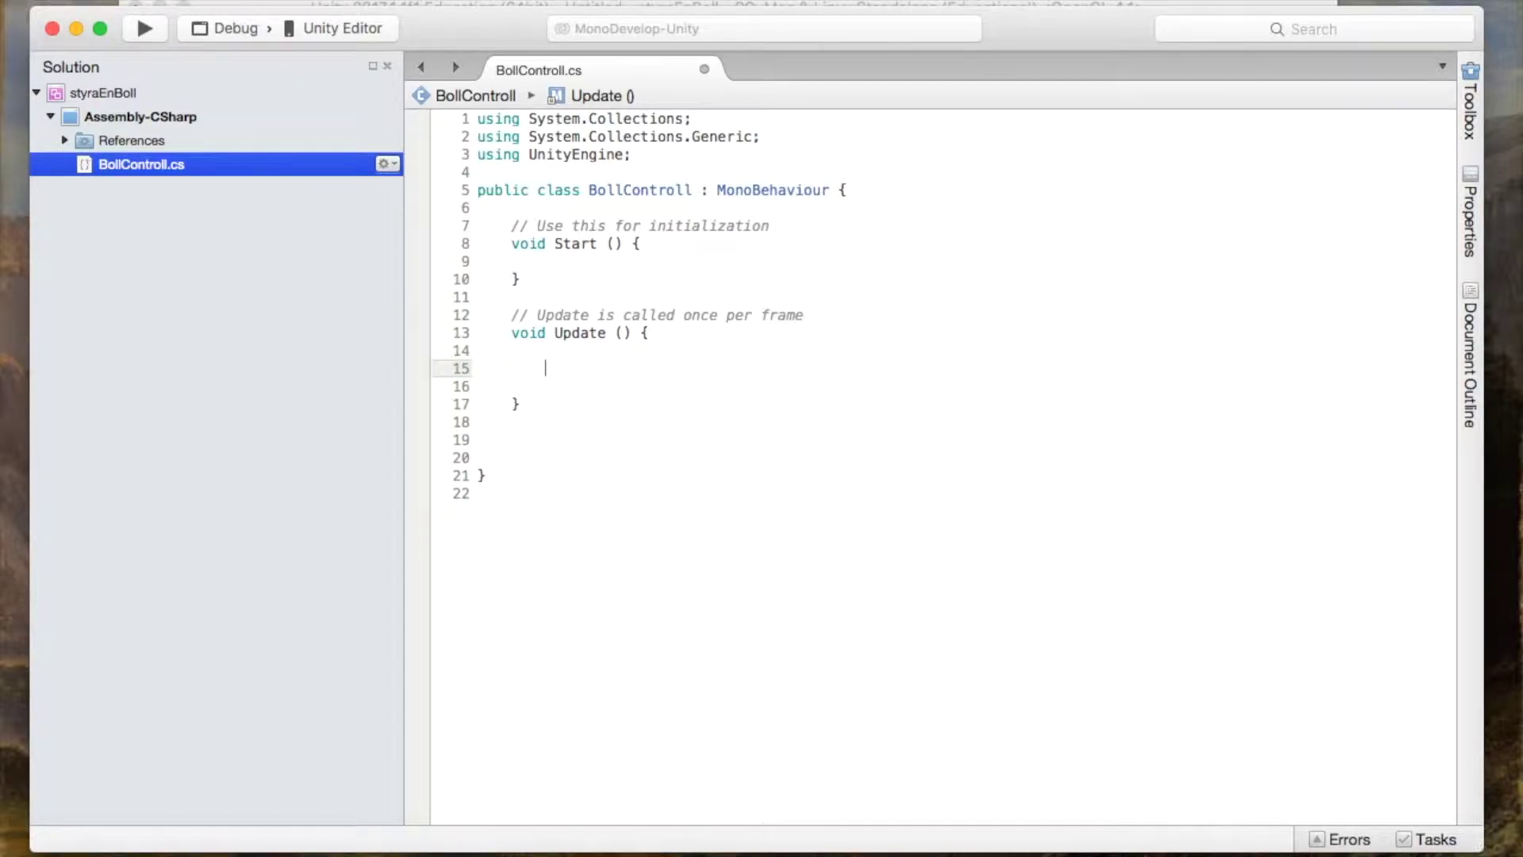
- Write an if() statement with opening and closing braces on the lines below
text(if())
key(Return)
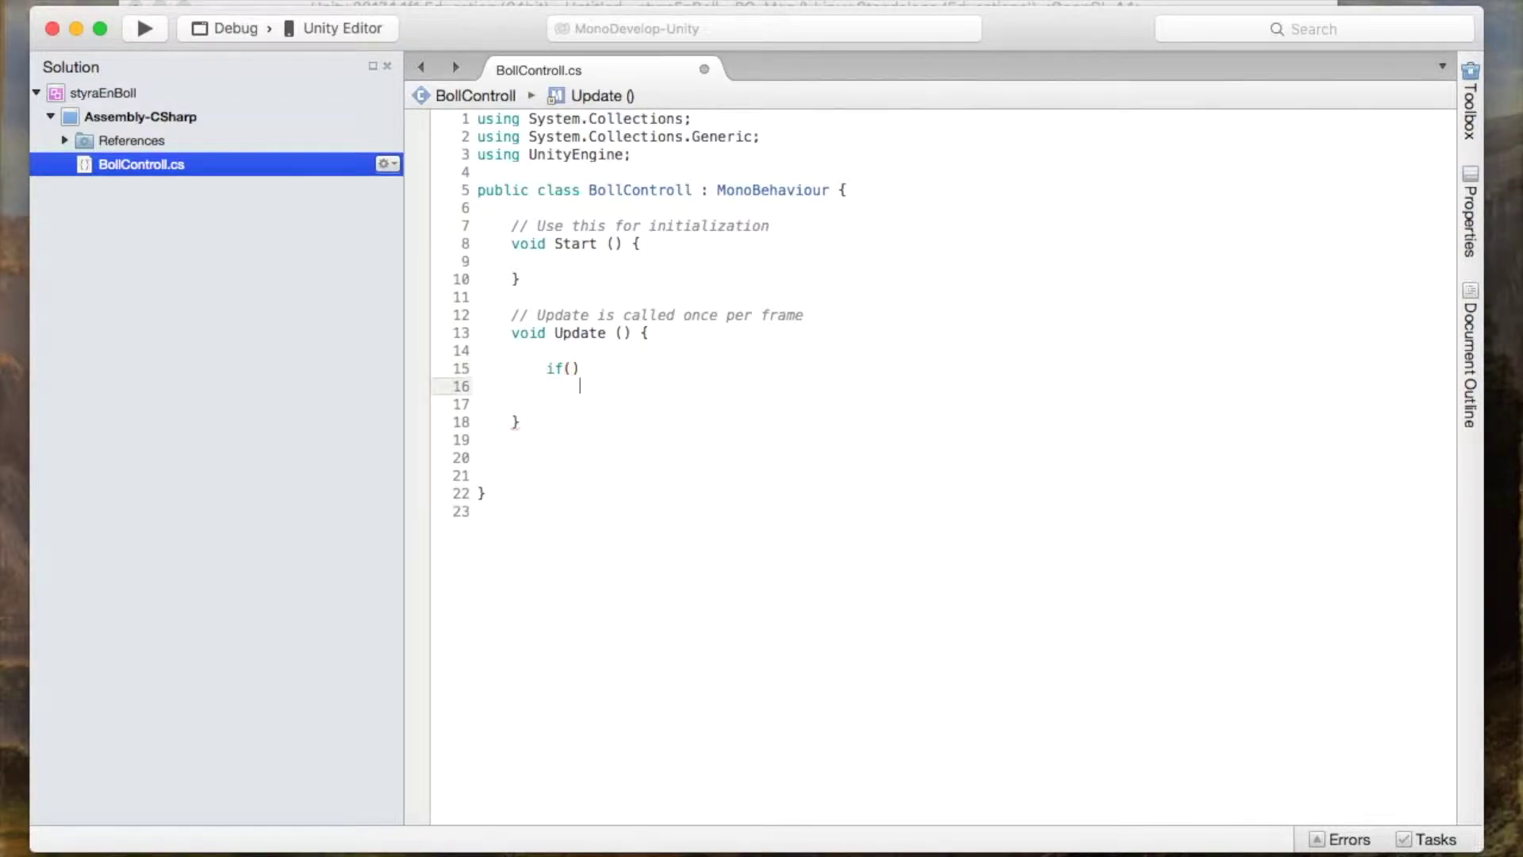
text({)
key(Return)
key(Return)
text(})
key(Up)
key(Up)
key(Up)
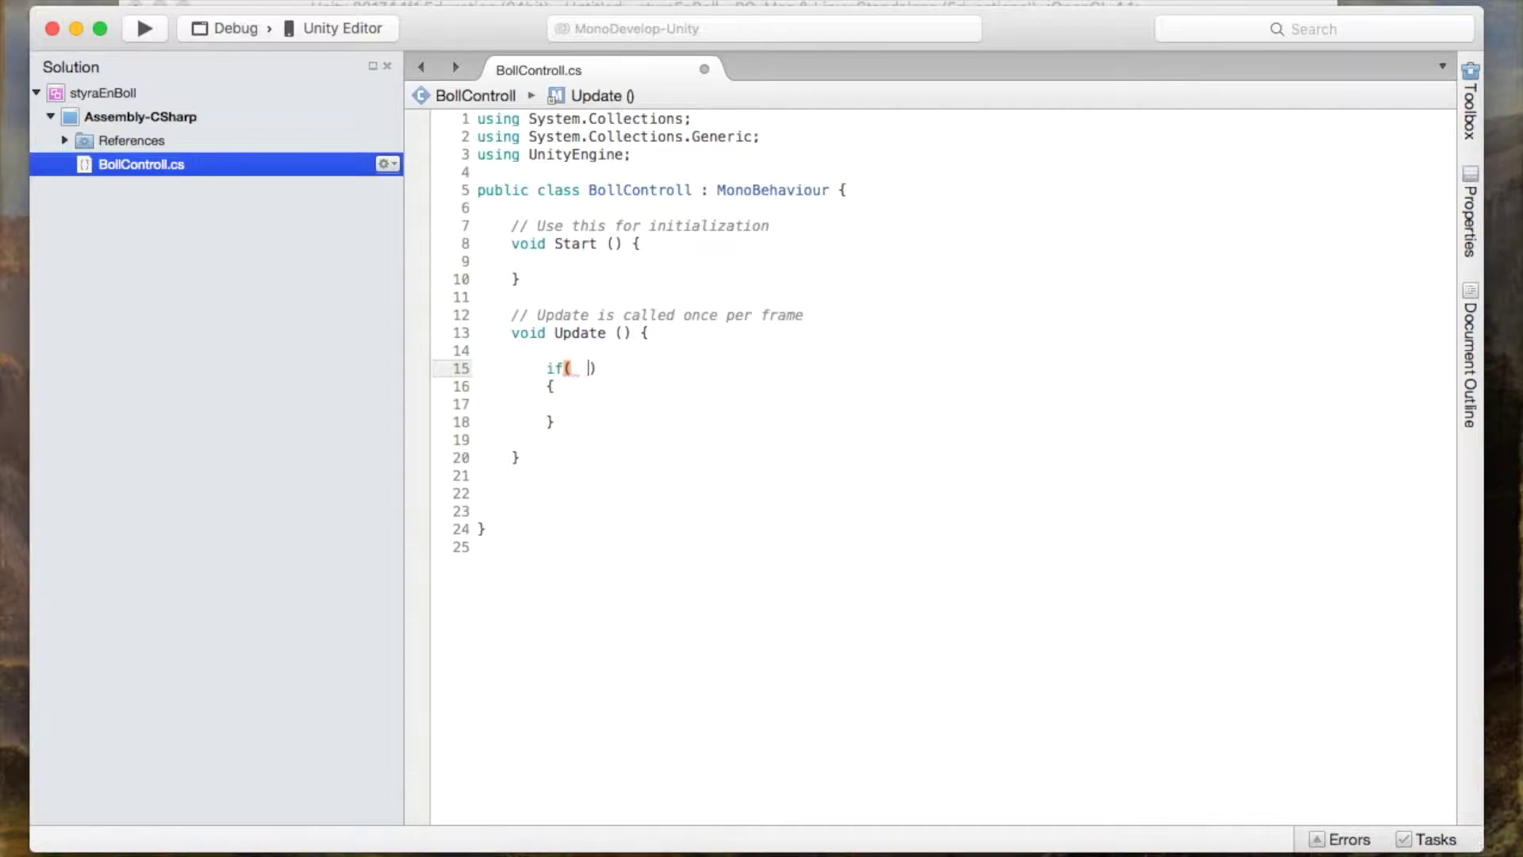
key(Left)
key(Left)
key(Left)
key(Right)
key(shift+Right)
key(shift+Right)
key(Left)
- Enter Input.getkey in the condition and accept GetKey from autocomplete
text(In)
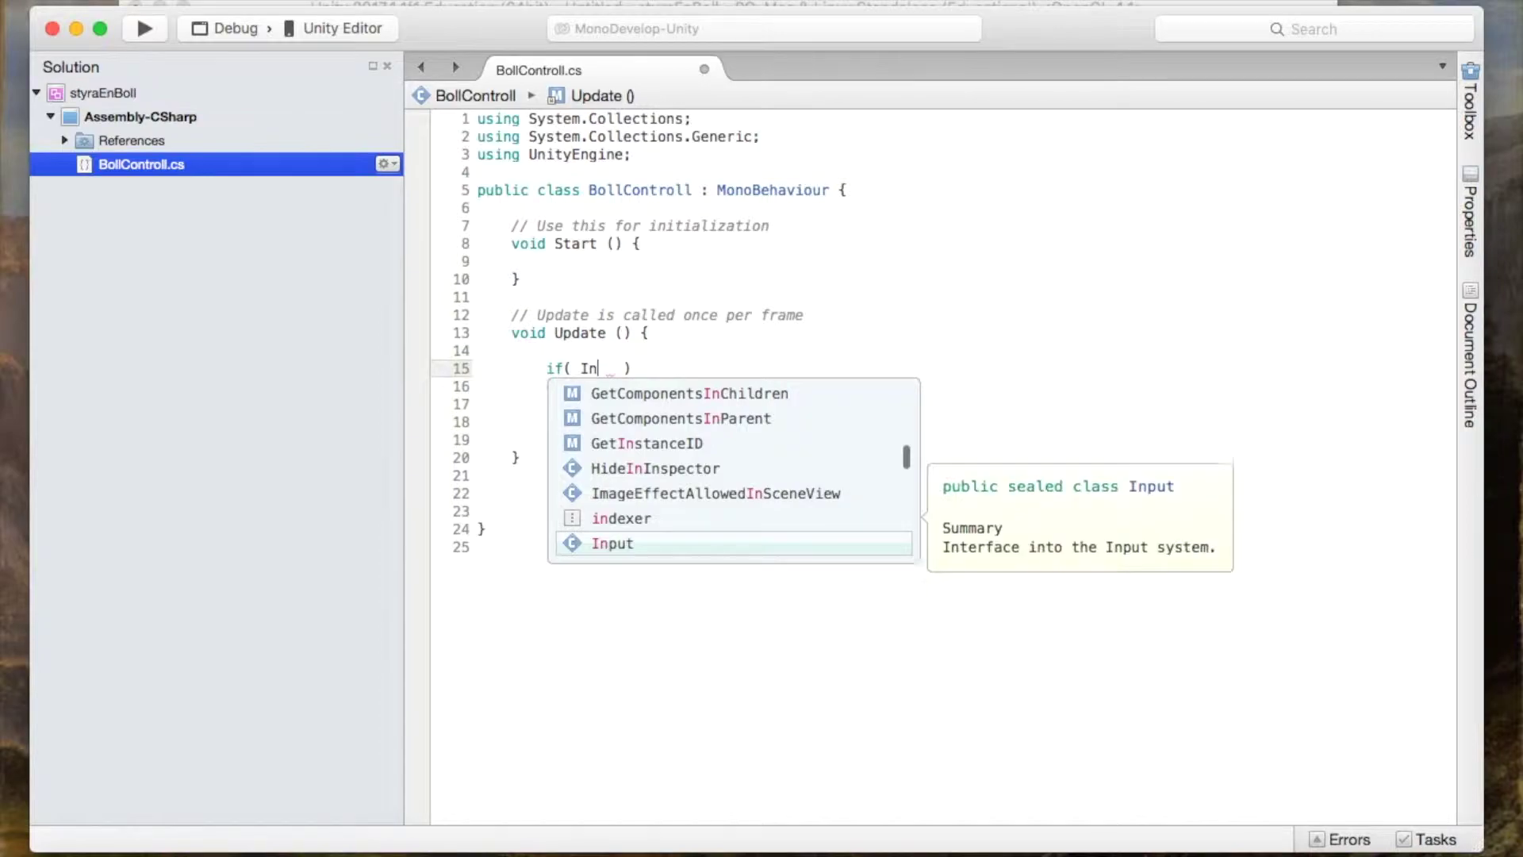
text(put.)
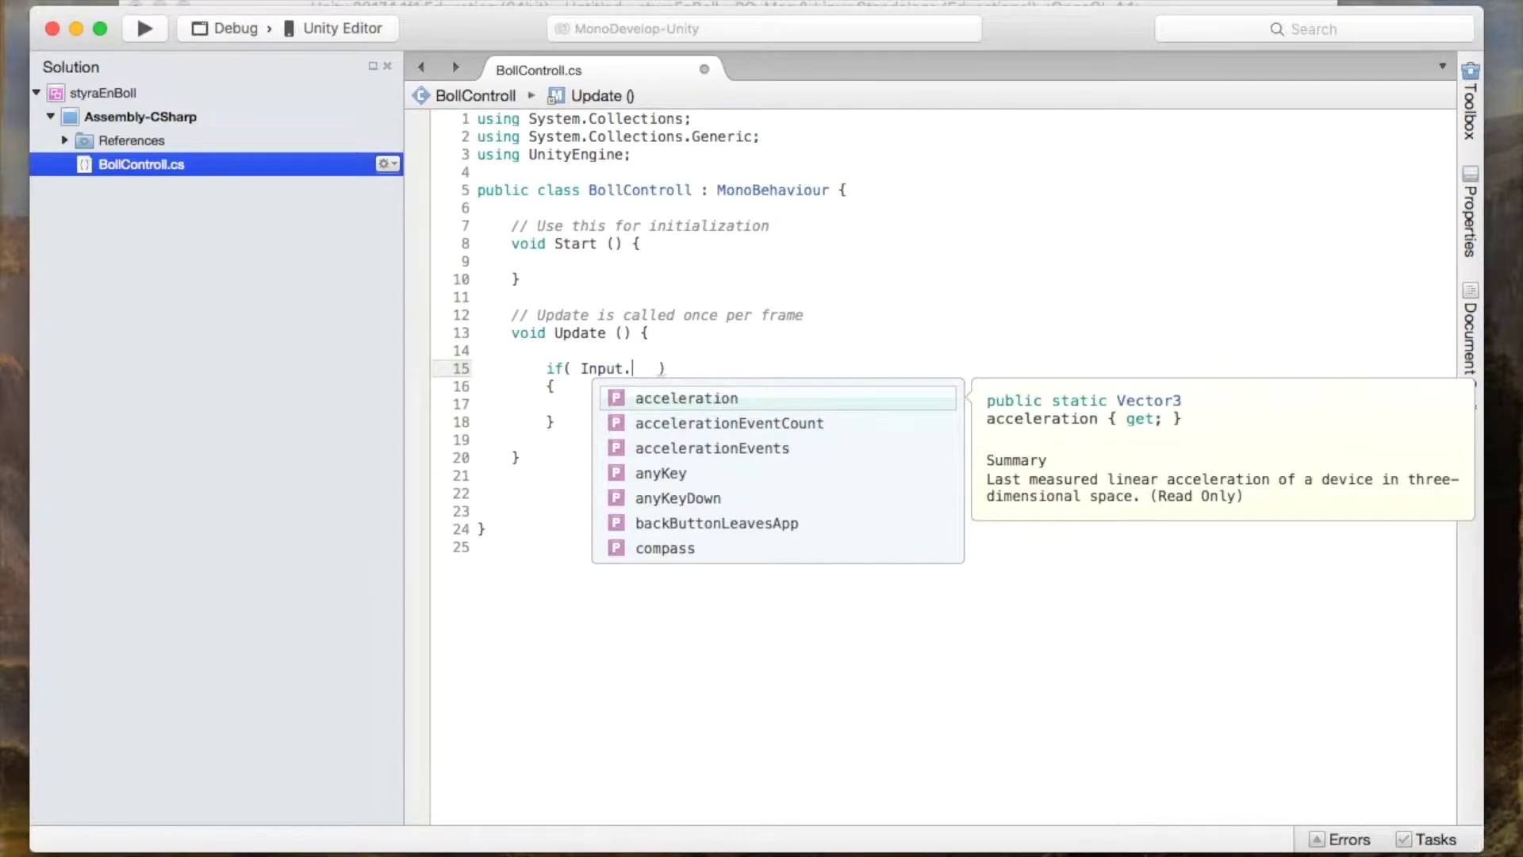
text(get)
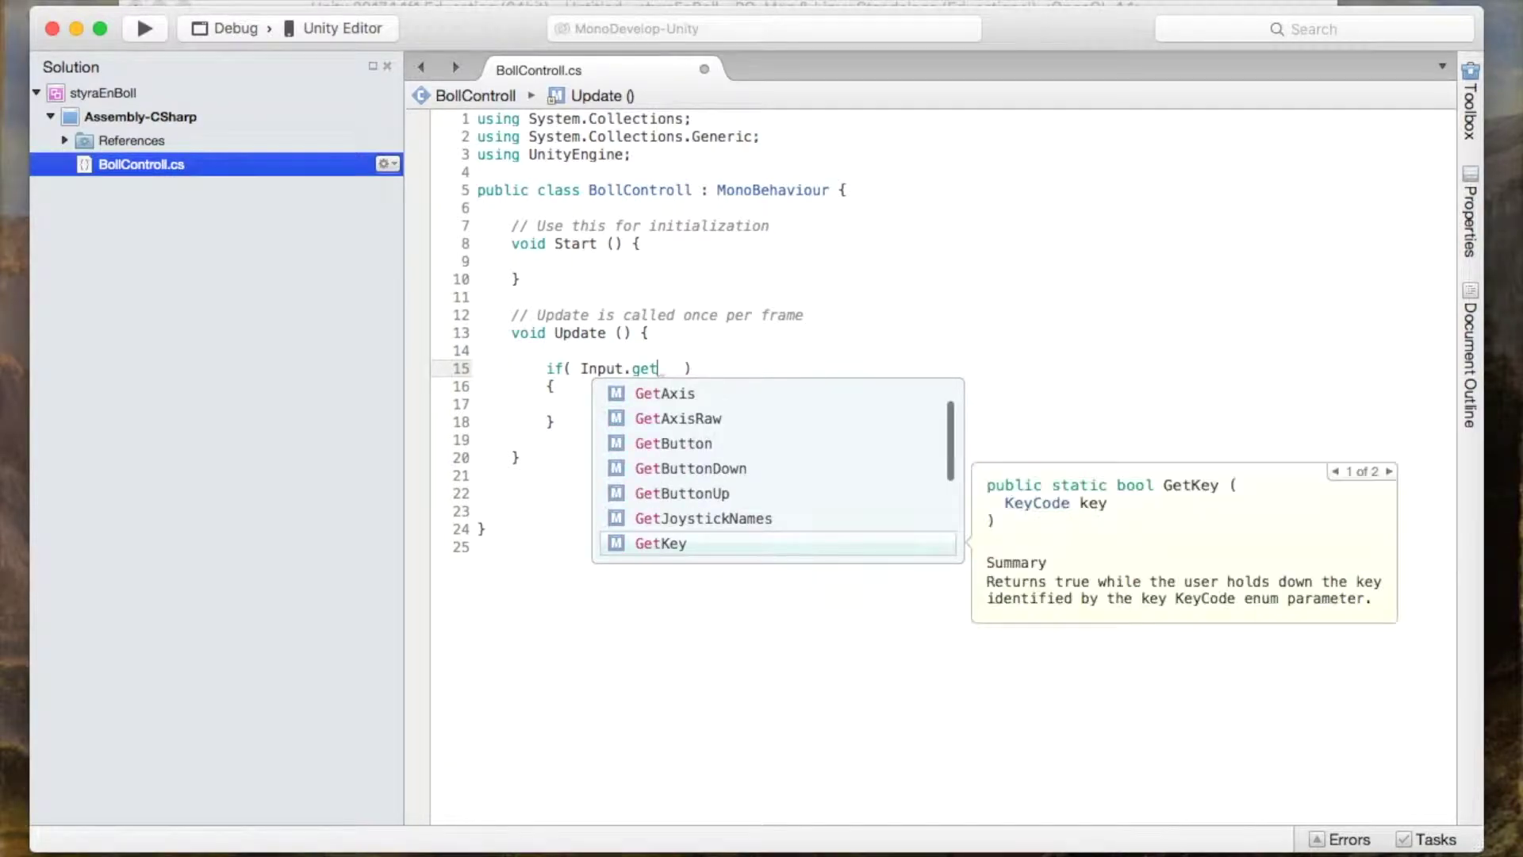
text(key)
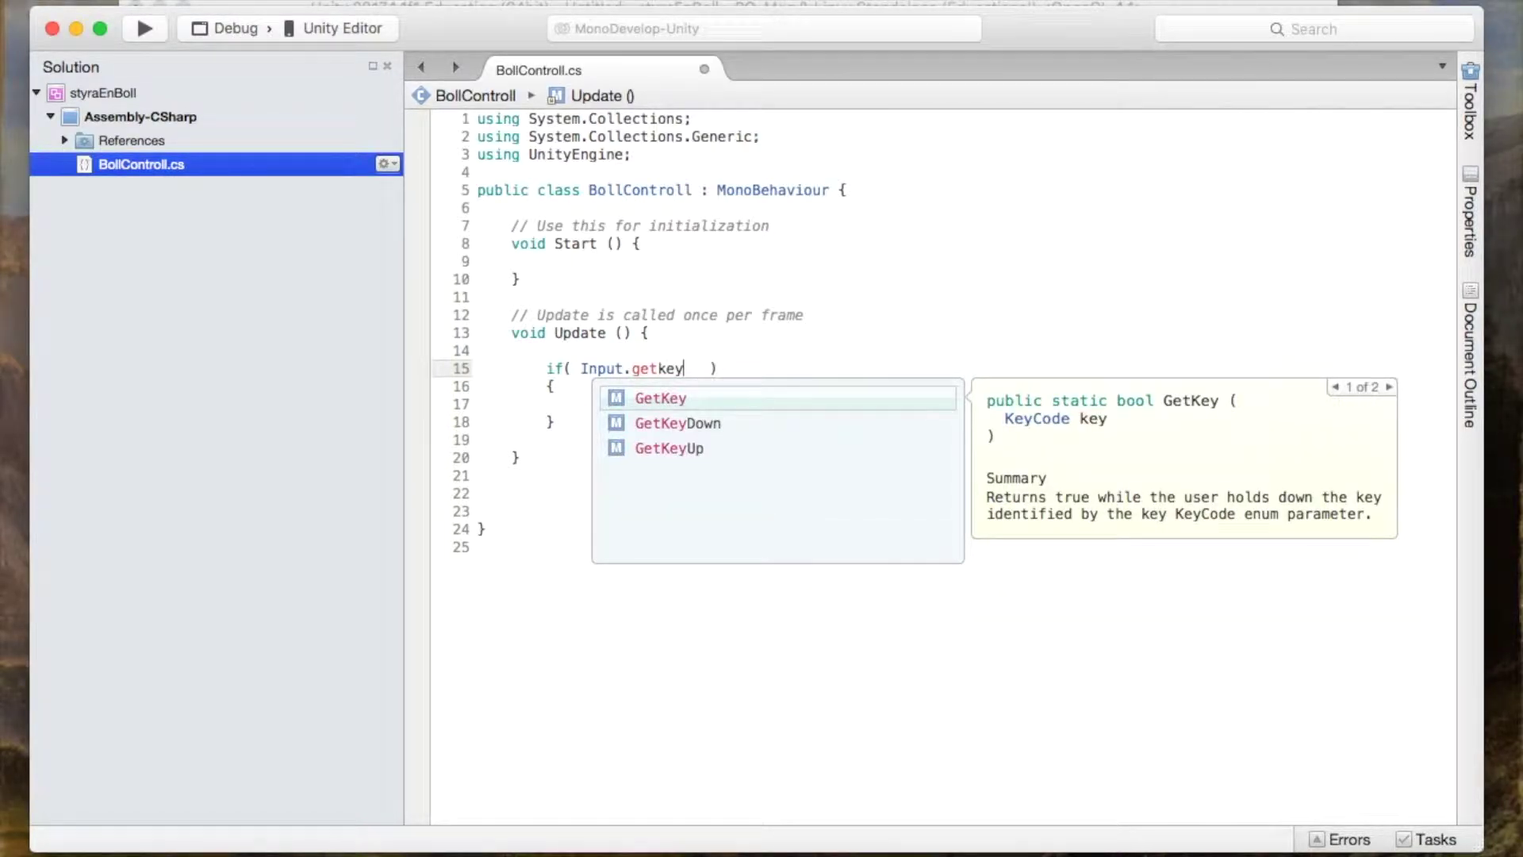
key(Down)
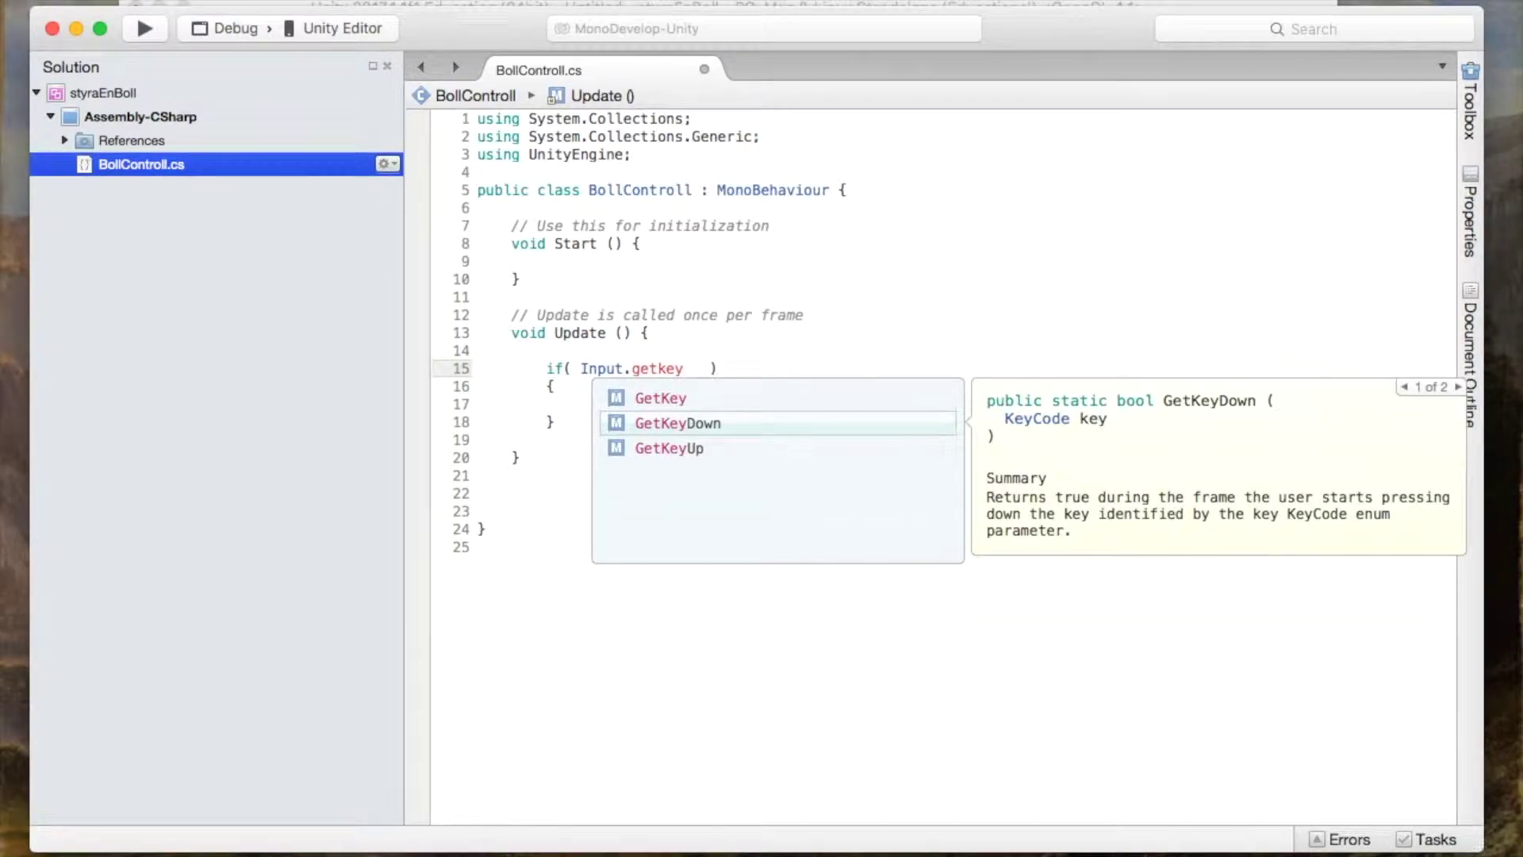
key(Up)
key(Down)
key(Down)
key(Up)
key(Up)
key(Down)
key(Down)
key(Up)
key(Up)
key(Down)
click(660, 398)
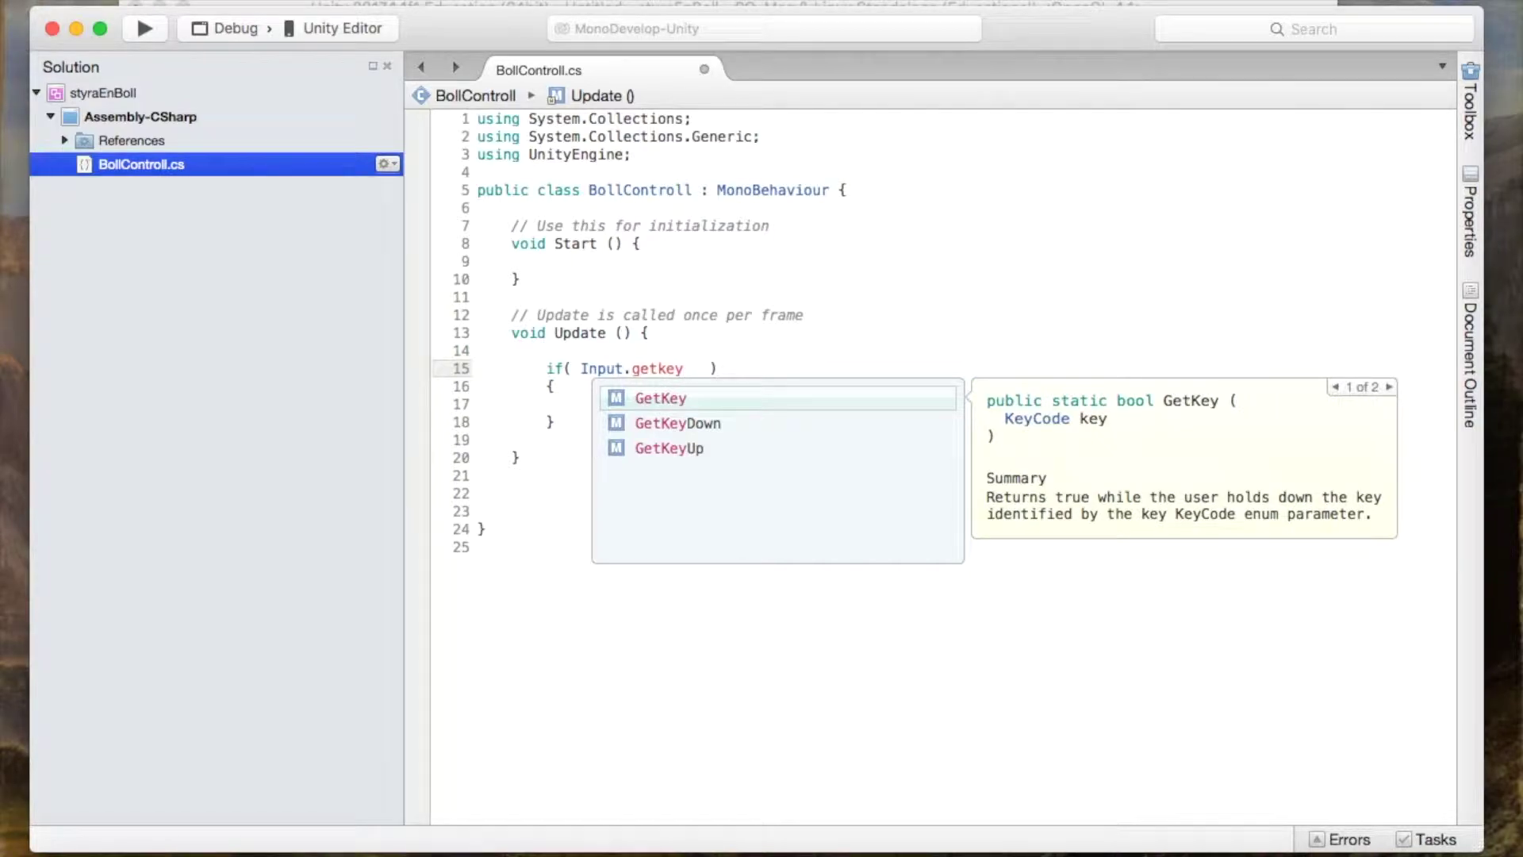
key(Return)
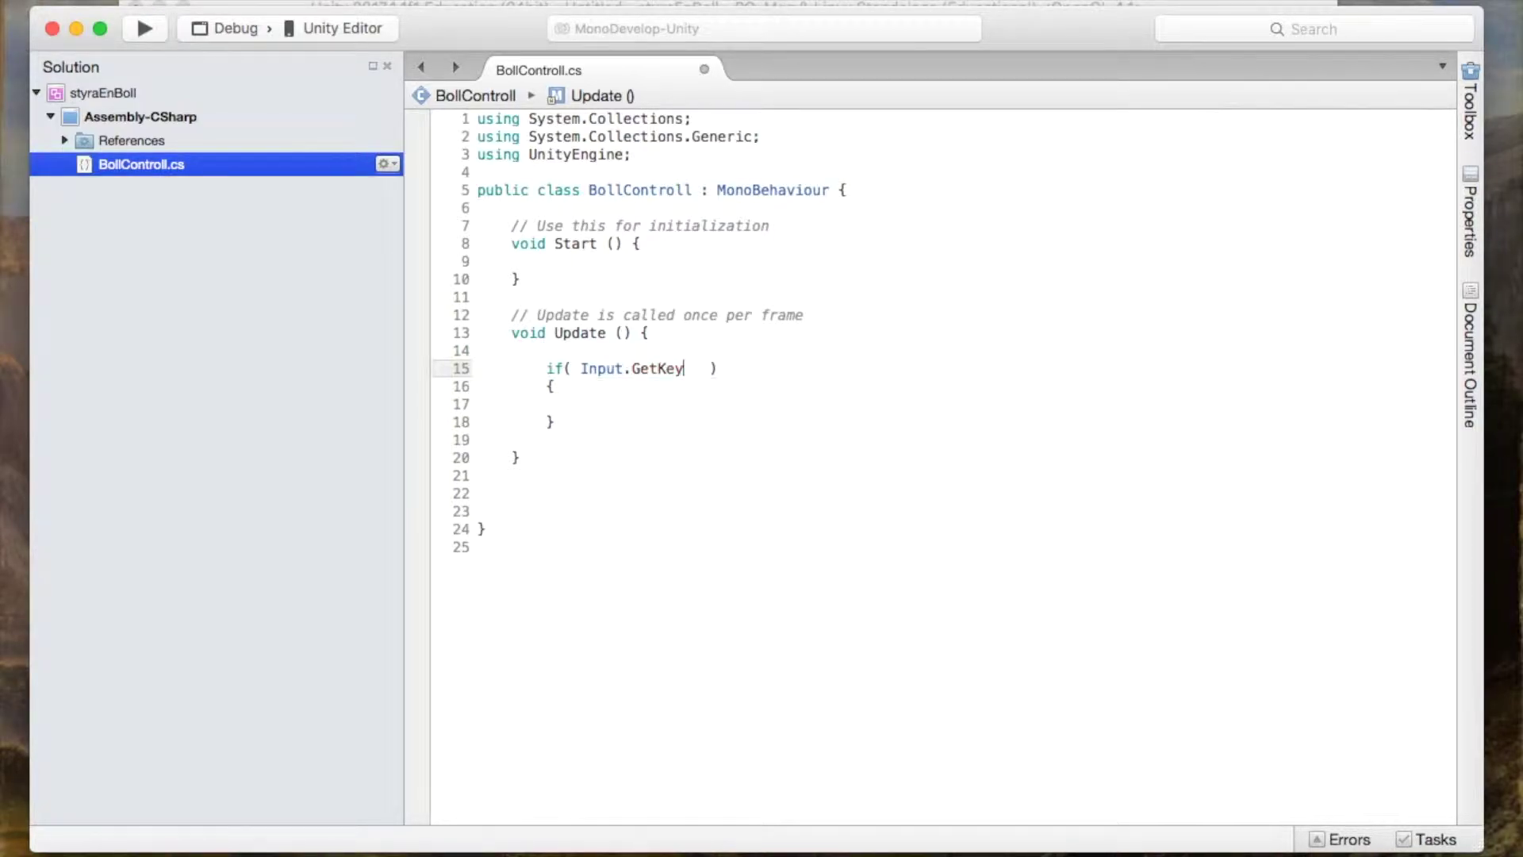
- Add call parentheses after GetKey and remove the extra space before the closing parenthesis
text(())
click(719, 368)
key(BackSpace)
key(Left)
key(shift+Left)
key(shift+Left)
key(shift+Left)
key(shift+Left)
key(shift+Left)
key(shift+Left)
key(shift+Left)
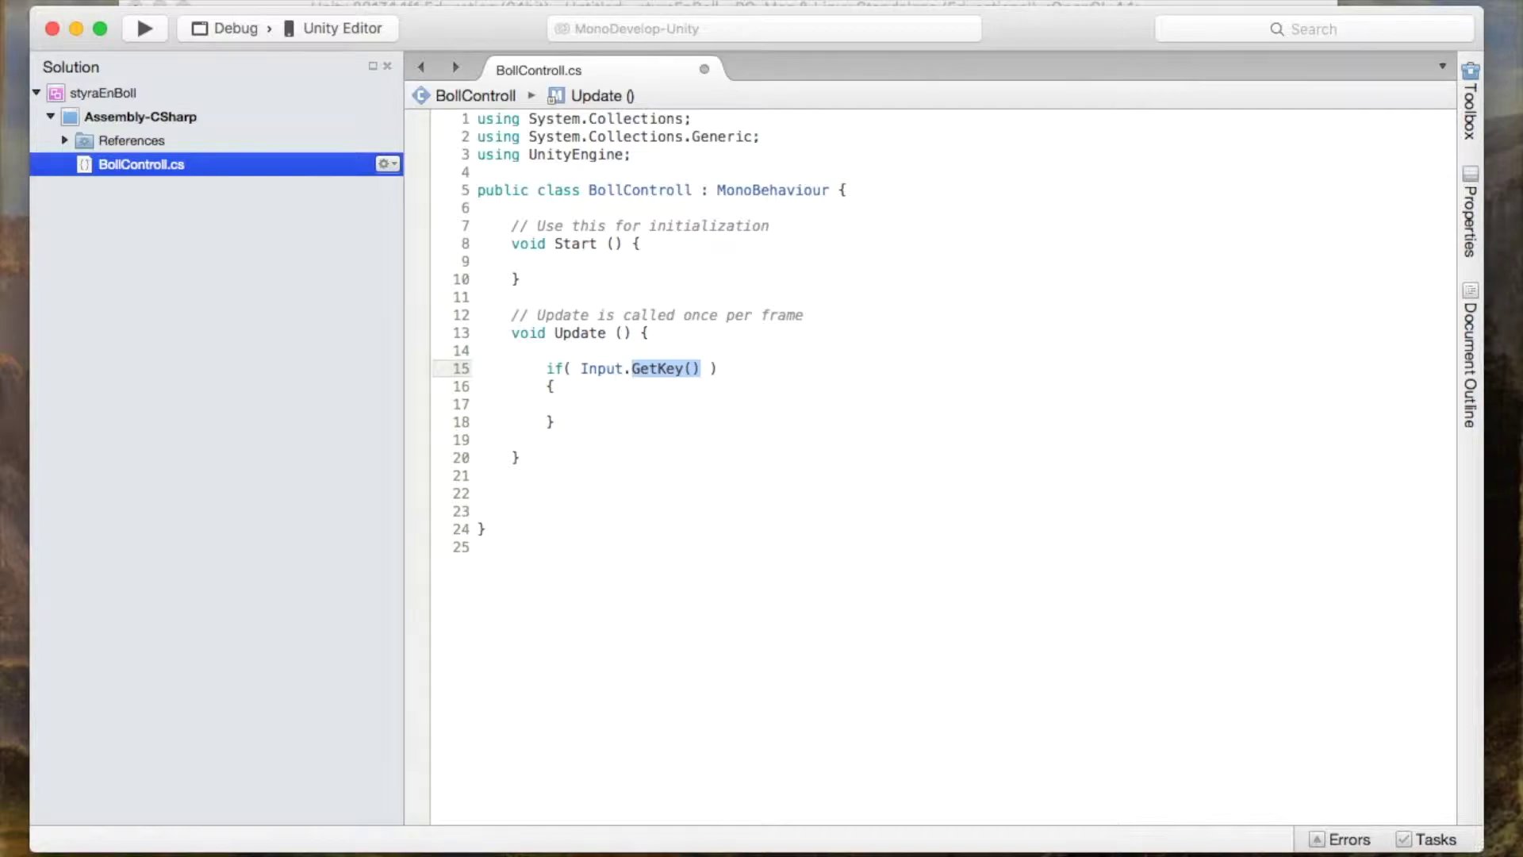
key(Left)
key(Left)
key(Left)
key(Left)
key(shift+Right)
key(shift+Right)
key(shift+Right)
key(shift+Right)
key(shift+Right)
key(shift+Right)
key(shift+Right)
key(shift+Right)
key(shift+Right)
key(shift+Right)
key(shift+Right)
key(Left)
key(shift+Right)
key(shift+Right)
key(shift+Right)
key(shift+Right)
key(shift+Right)
key(Right)
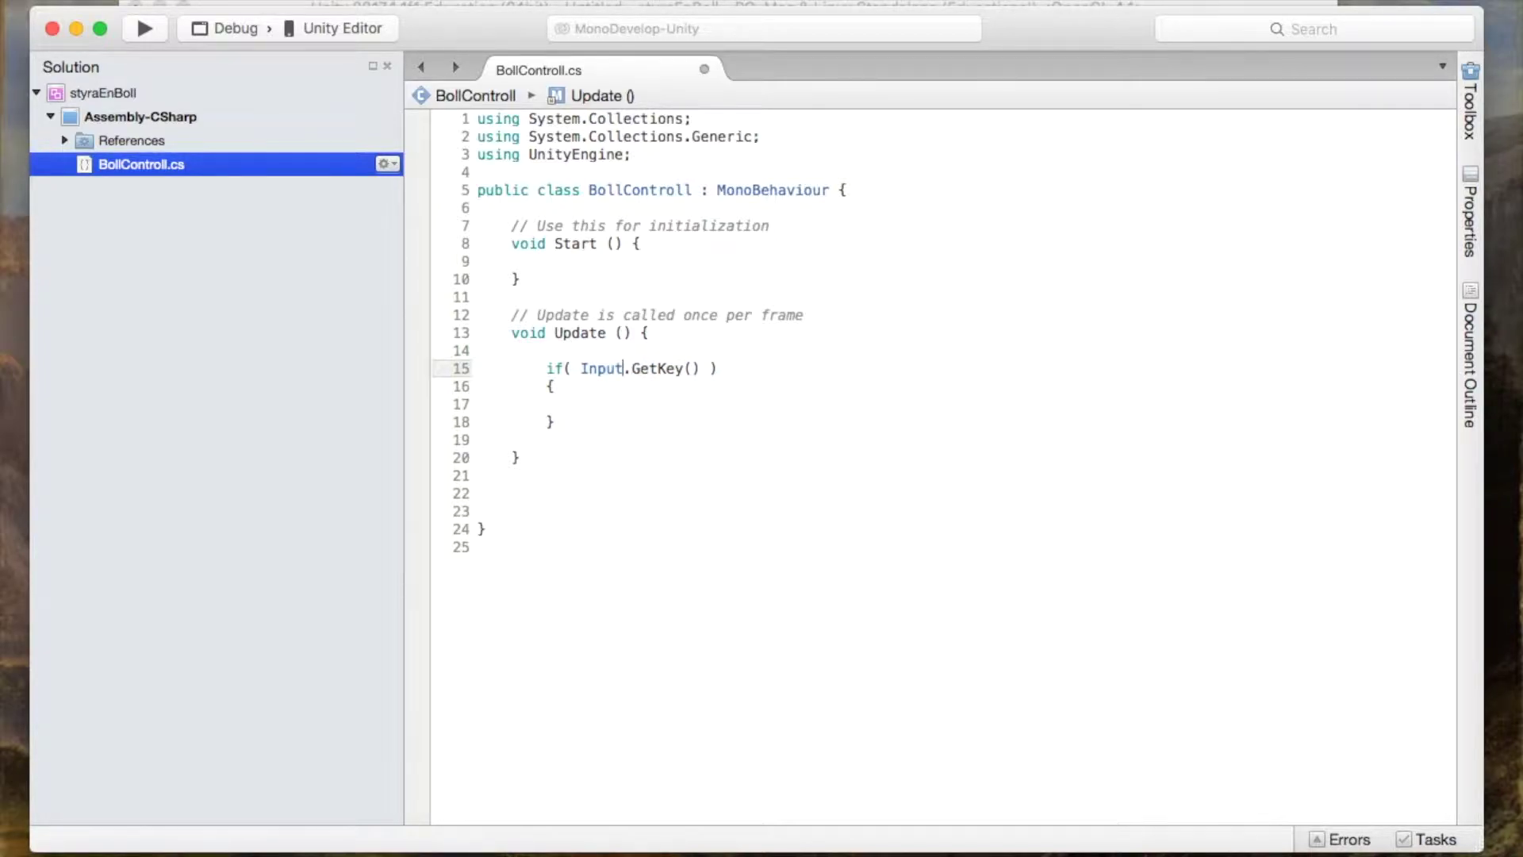
key(shift+Right)
key(shift+Right)
key(shift+Right)
key(shift+Right)
key(shift+Right)
key(shift+Right)
key(shift+Right)
key(shift+Right)
key(shift+Left)
key(Right)
key(Left)
- Put "up" in quotes inside GetKey so the condition reads Input.GetKey("up")
text("")
click(698, 368)
text(up)
click(712, 414)
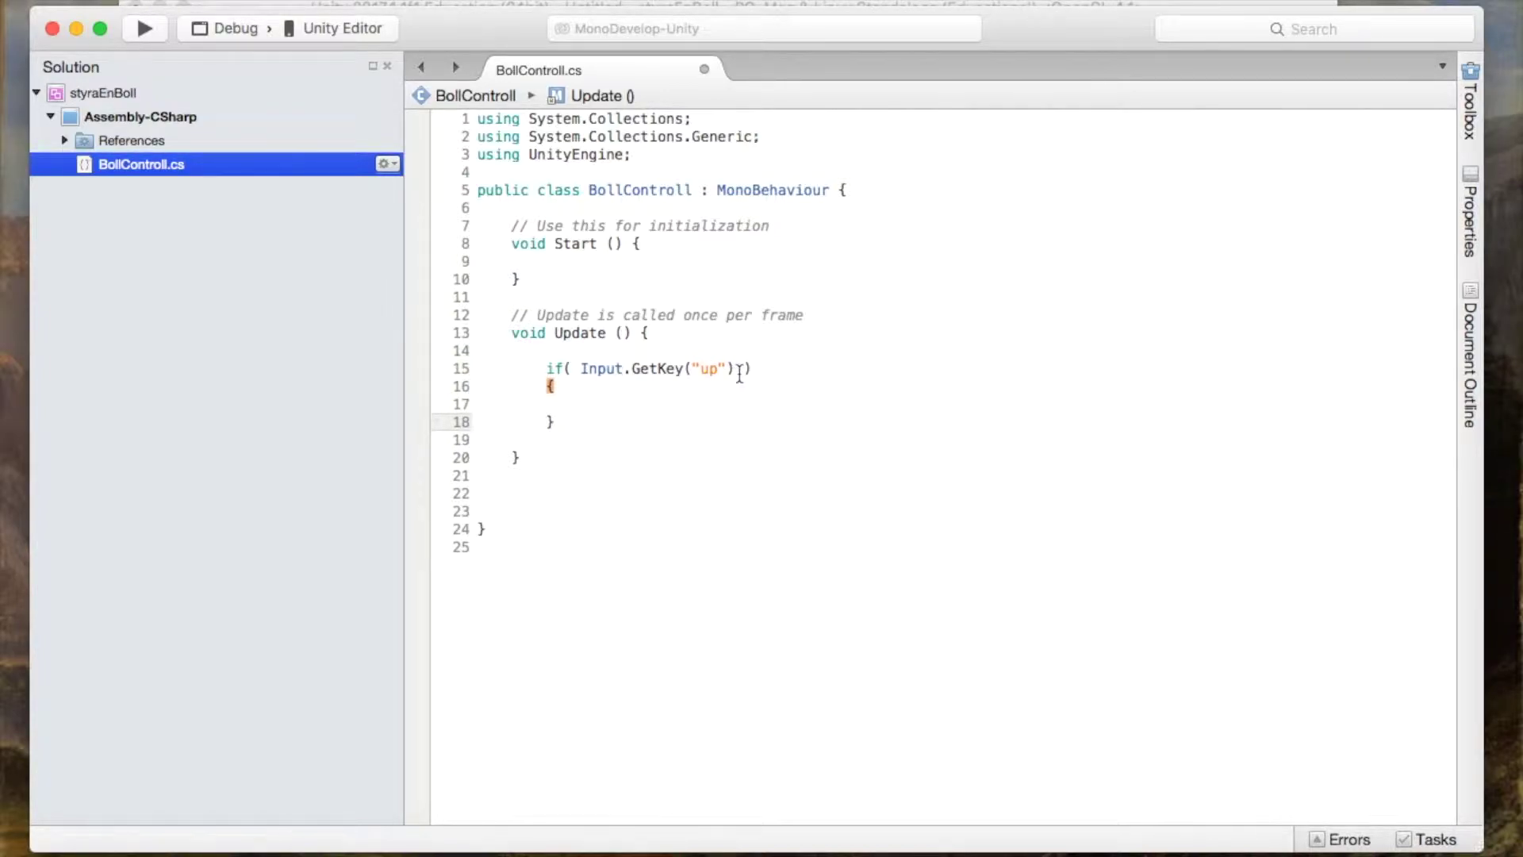
drag(735, 368, 580, 370)
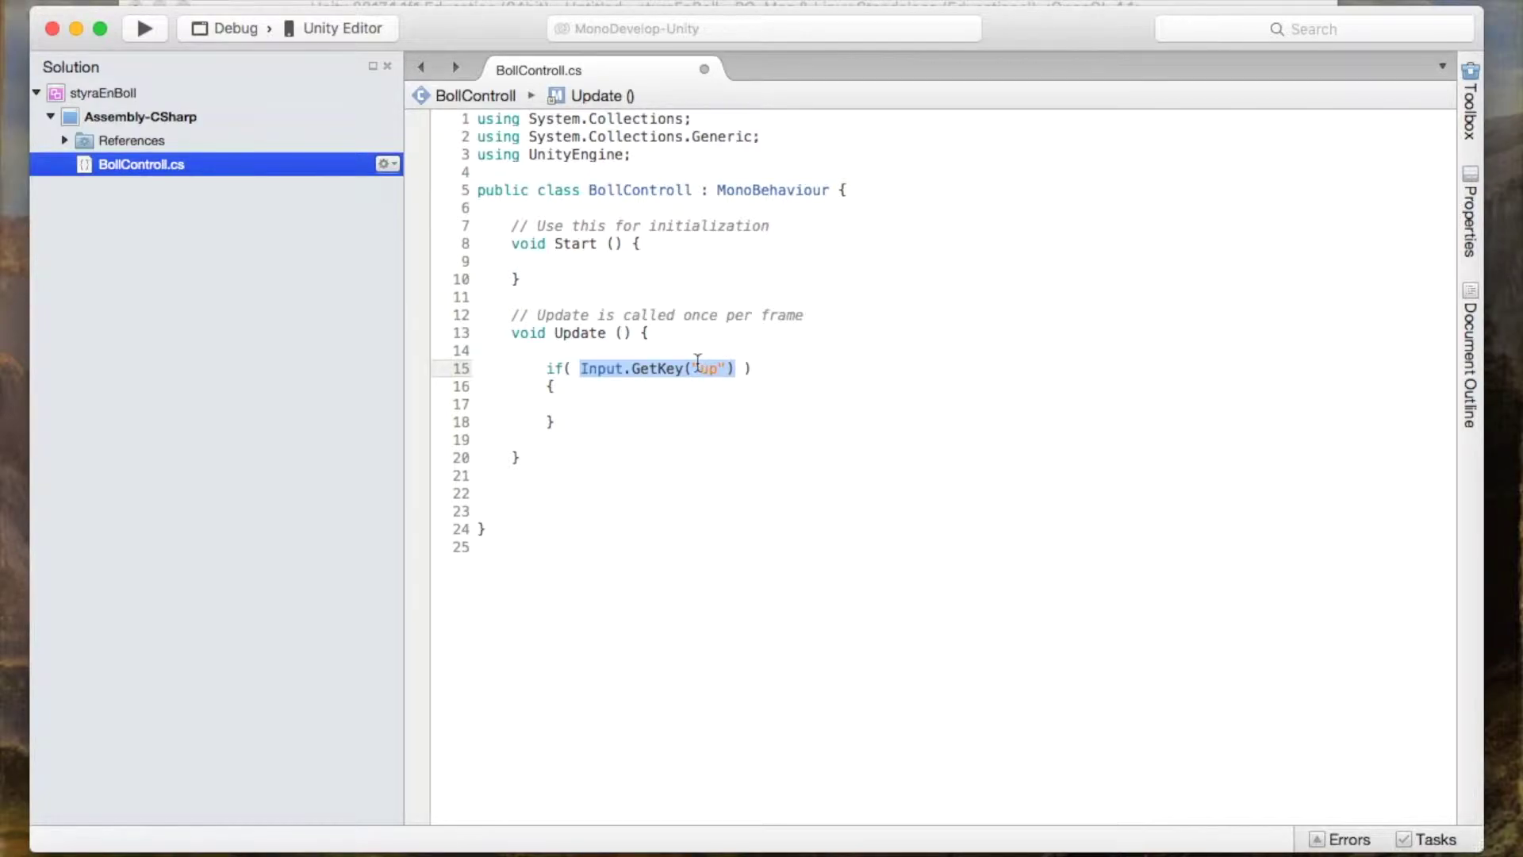
- Begin the if block's body by typing transform
mouse_move(725, 368)
click(621, 392)
click(597, 404)
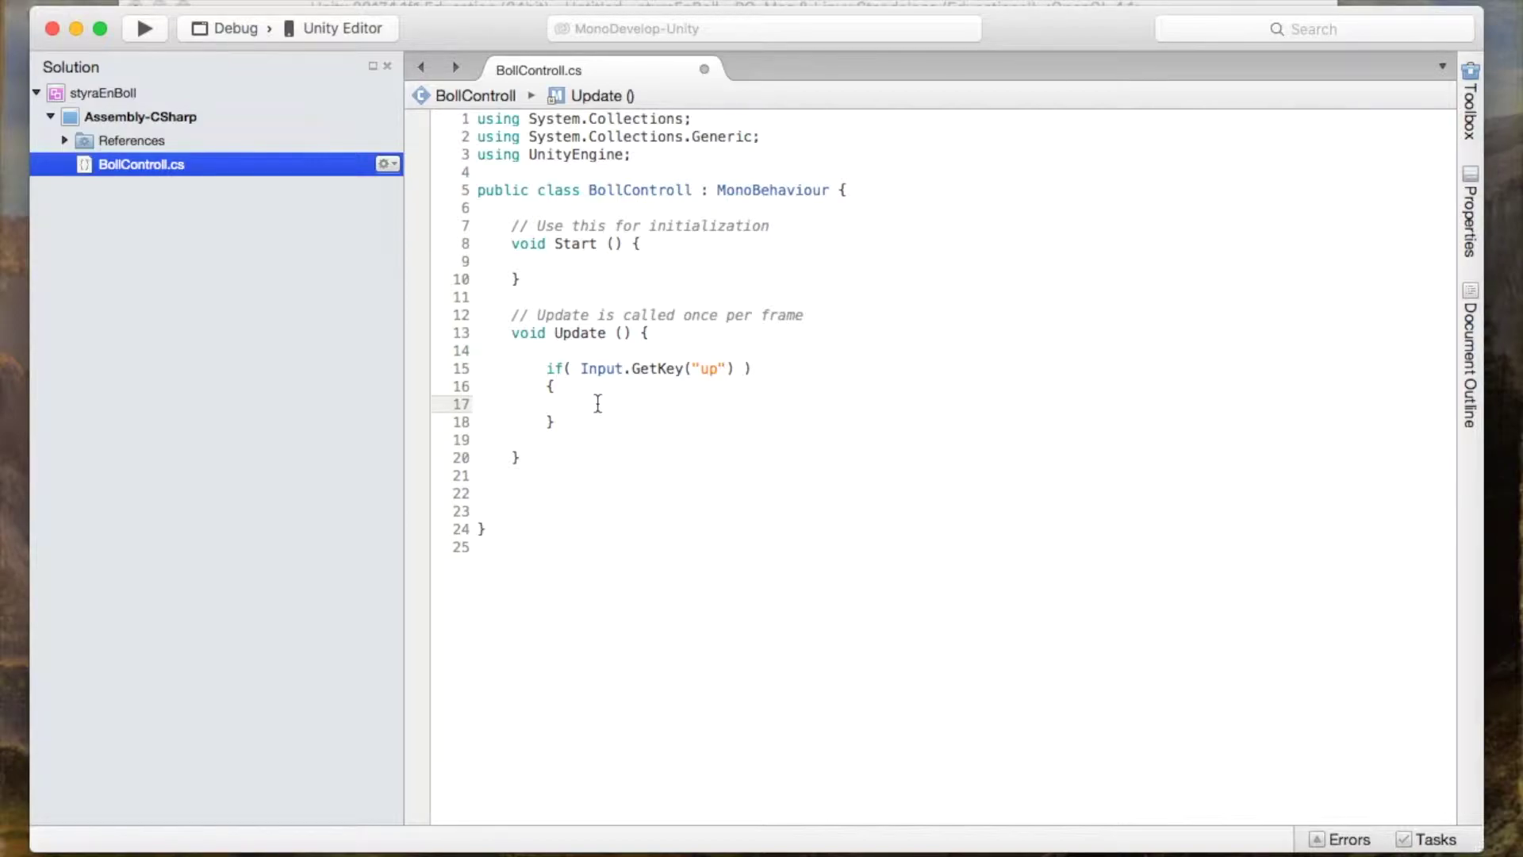
text(trans)
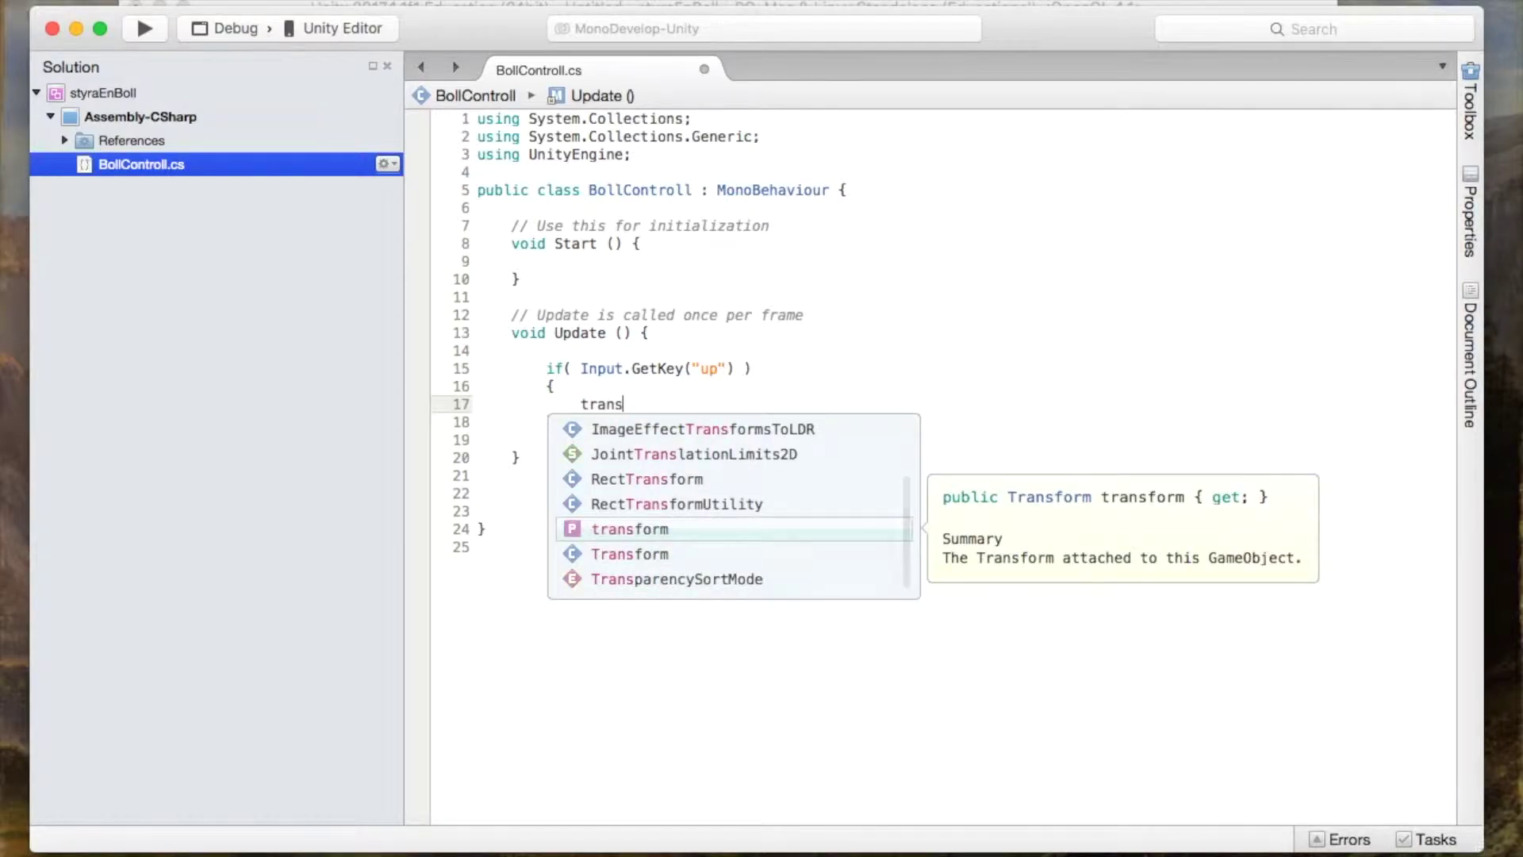
text(form)
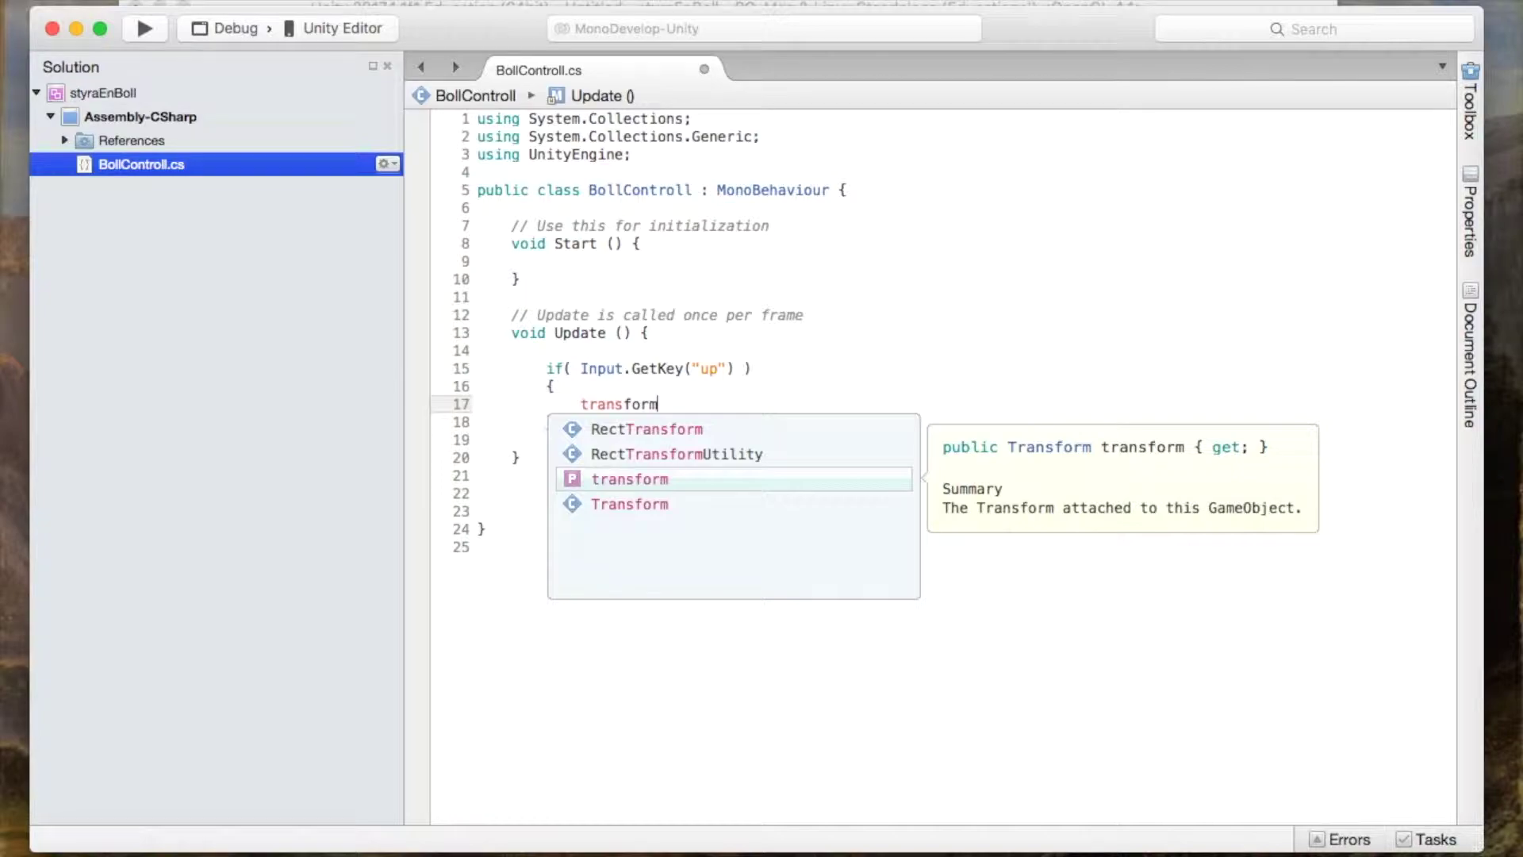
- Extend line 17 to transform.position, retyping the member and choosing position from autocomplete
text(.)
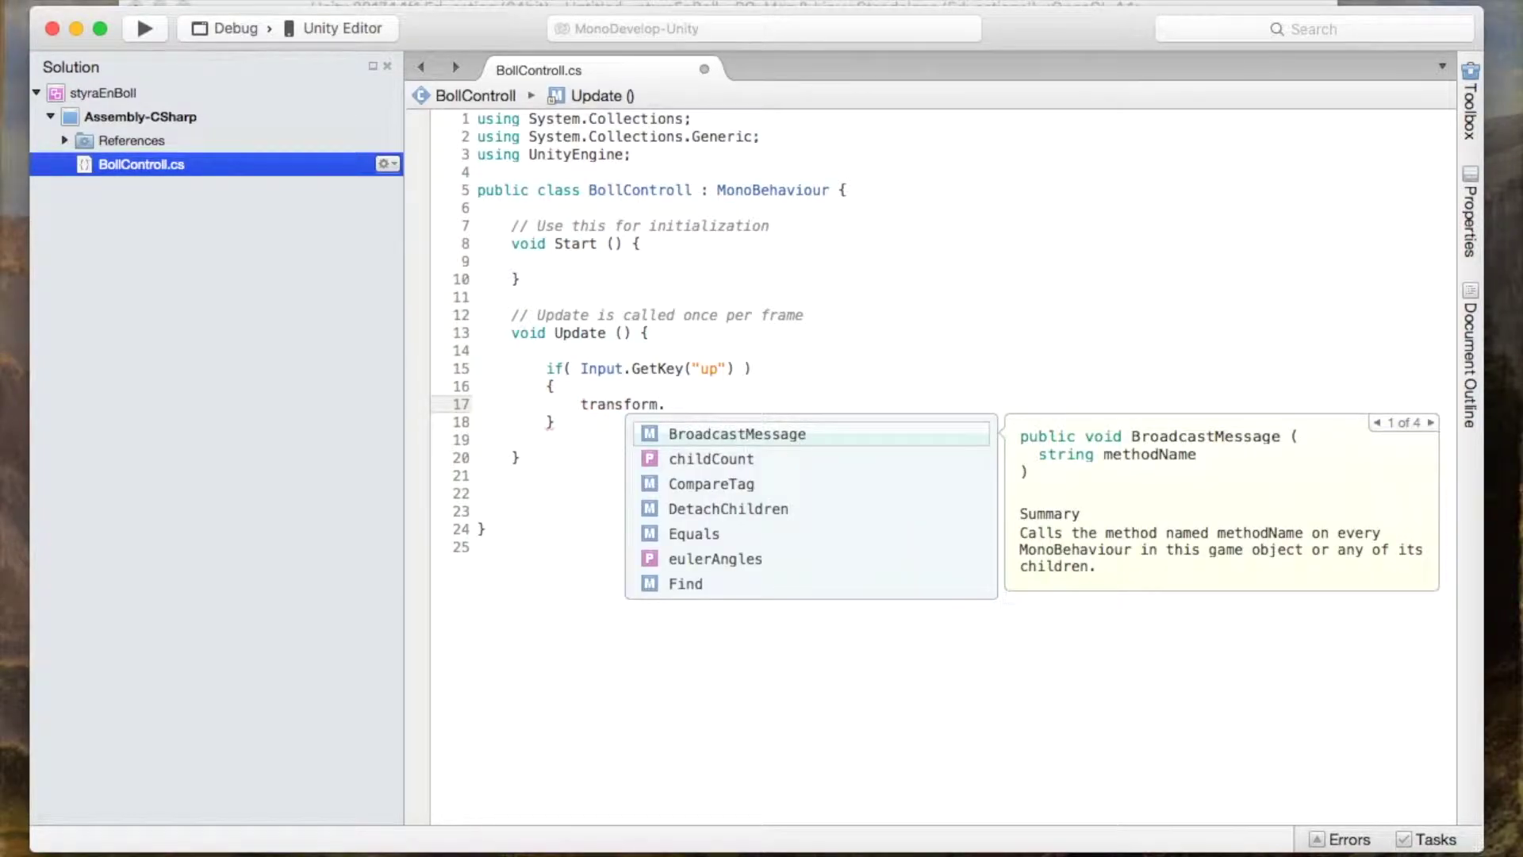
text(pos)
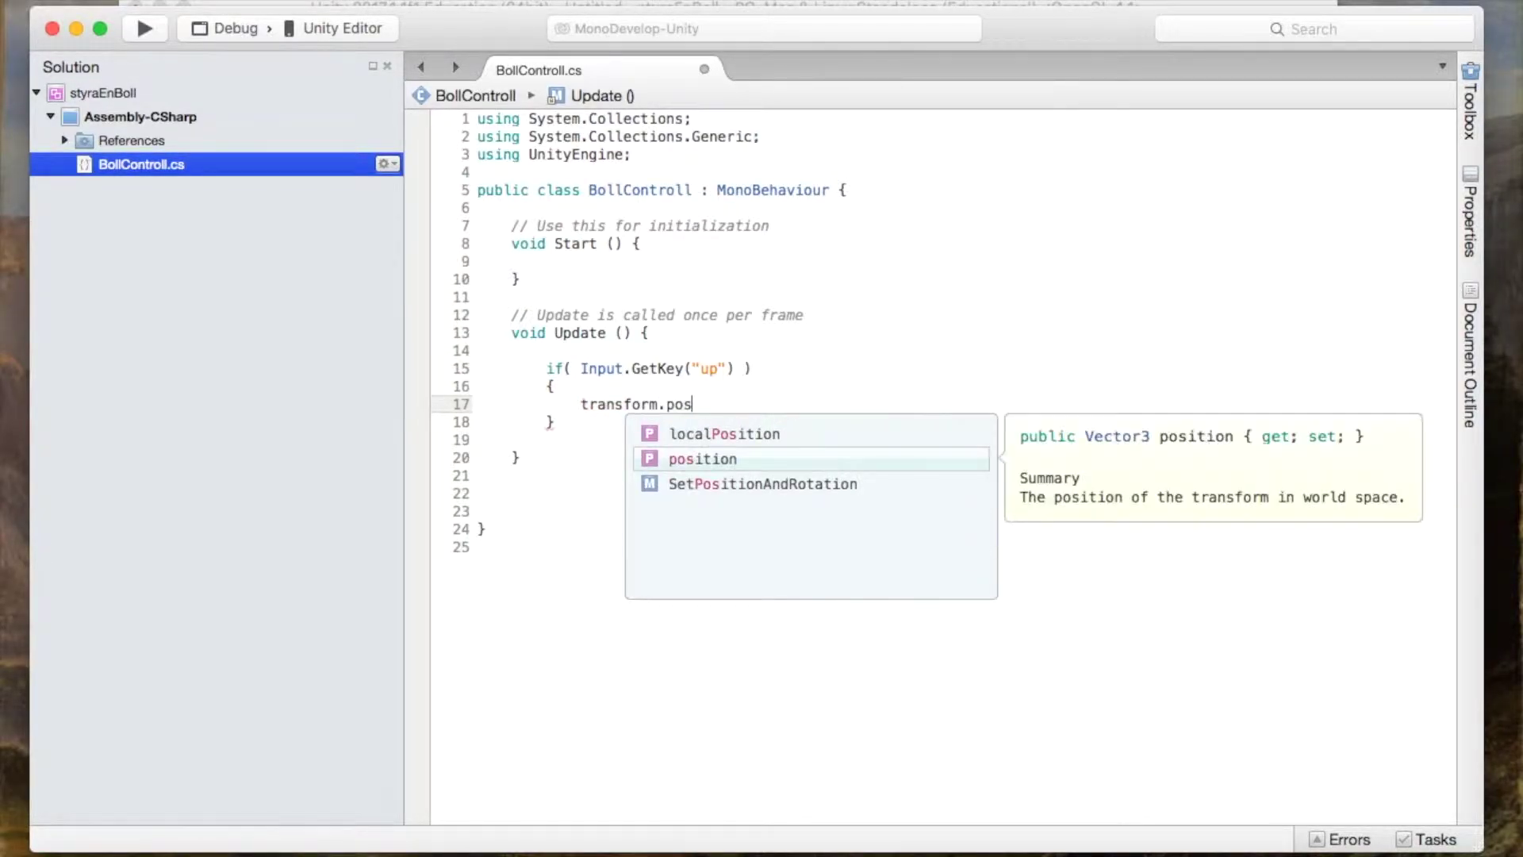
key(Return)
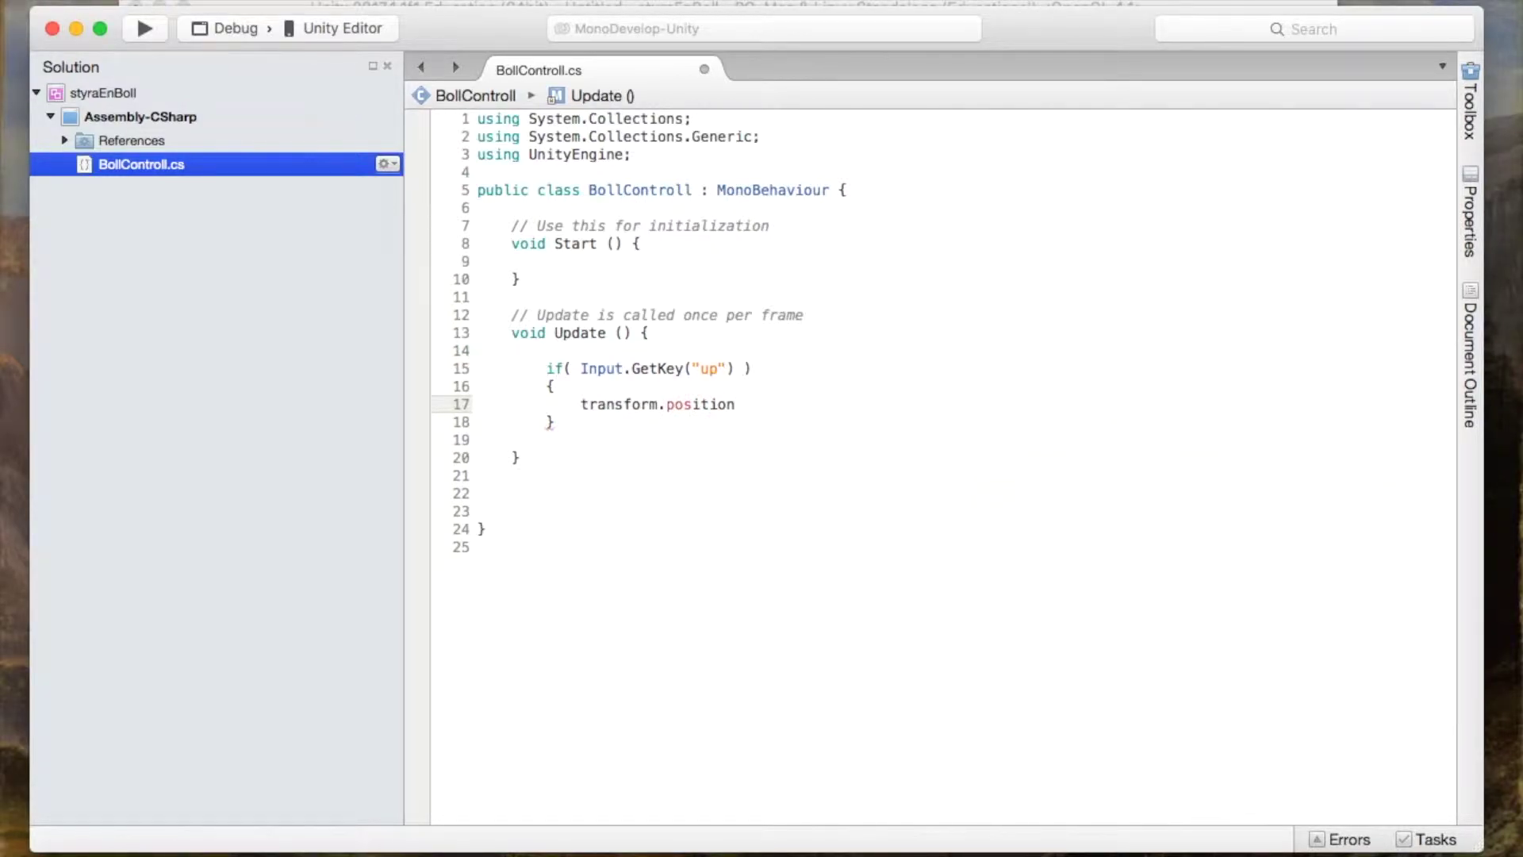
text(=)
key(BackSpace)
key(BackSpace)
text(=)
key(BackSpace)
key(BackSpace)
key(shift+Left)
key(shift+Left)
key(shift+Left)
key(shift+Left)
key(shift+Left)
key(BackSpace)
key(BackSpace)
key(BackSpace)
key(BackSpace)
key(BackSpace)
key(BackSpace)
key(BackSpace)
key(BackSpace)
key(BackSpace)
text(.po)
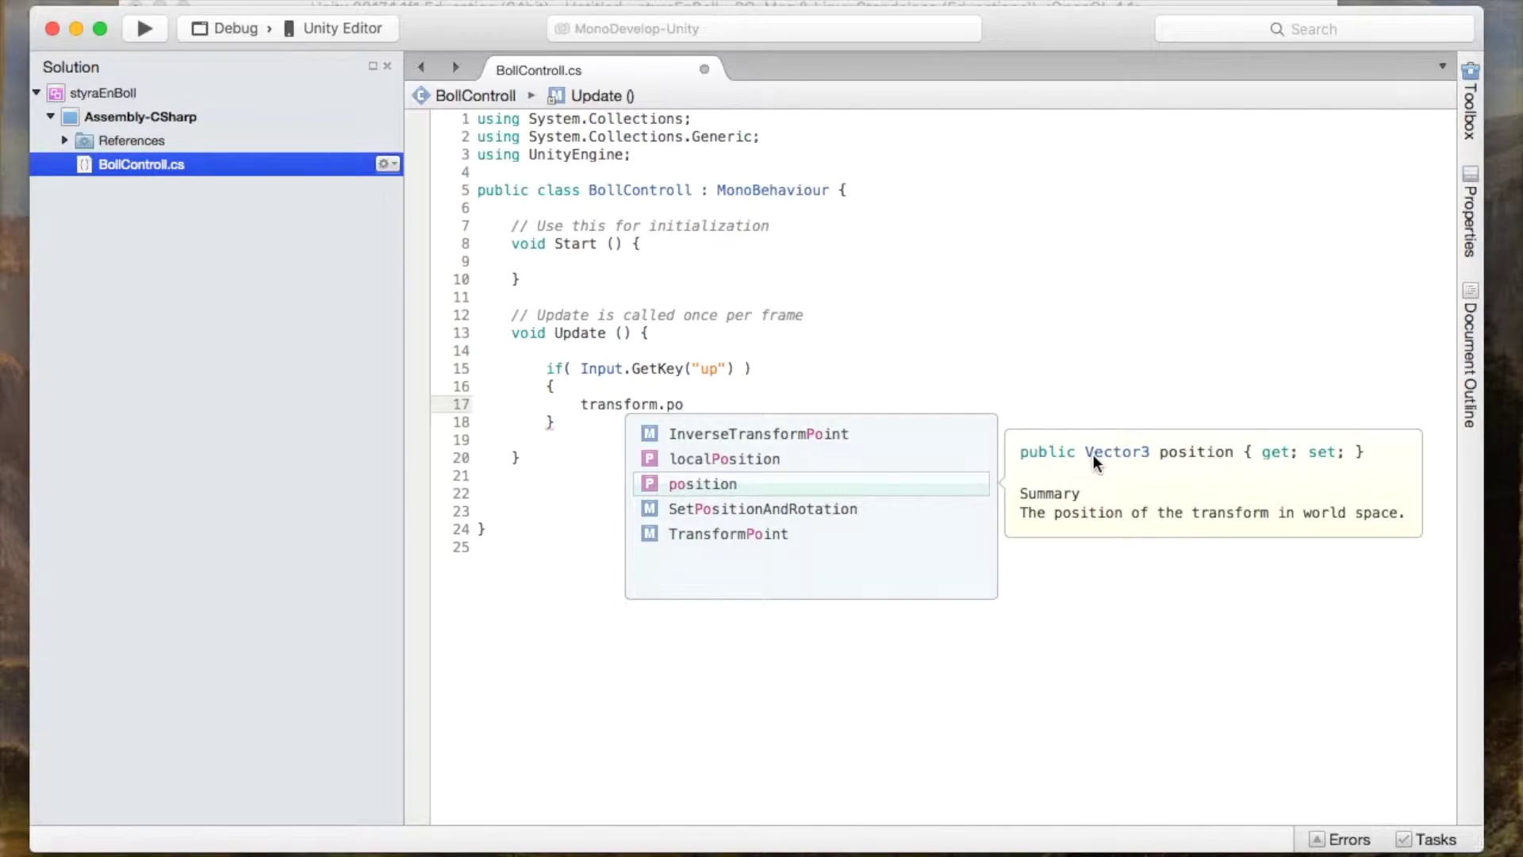
double_click(720, 483)
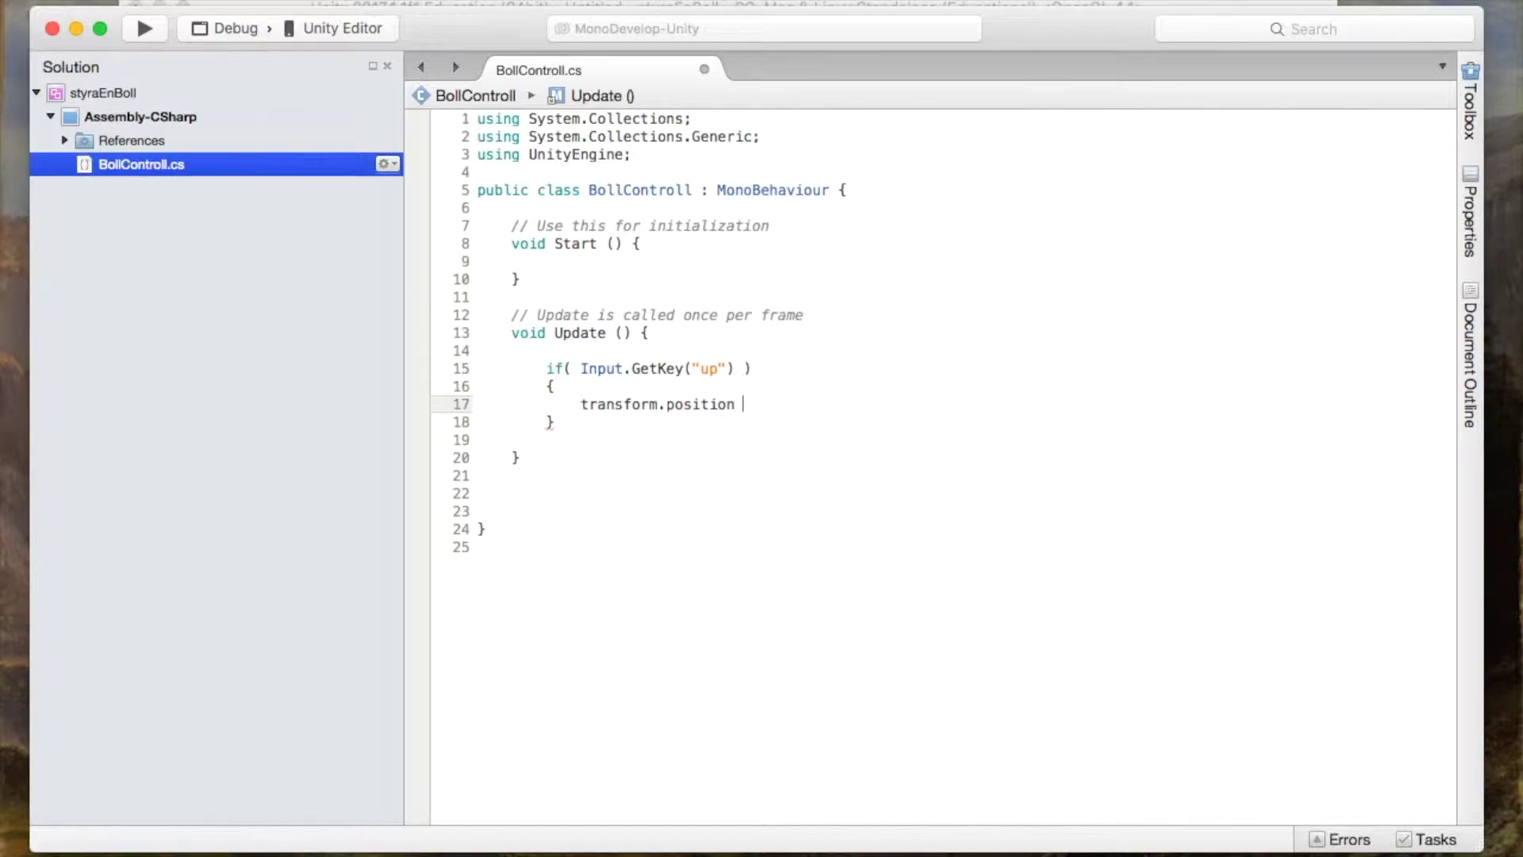
- After '=', paste transform.position and add += new Vector3(); using autocomplete
text(=)
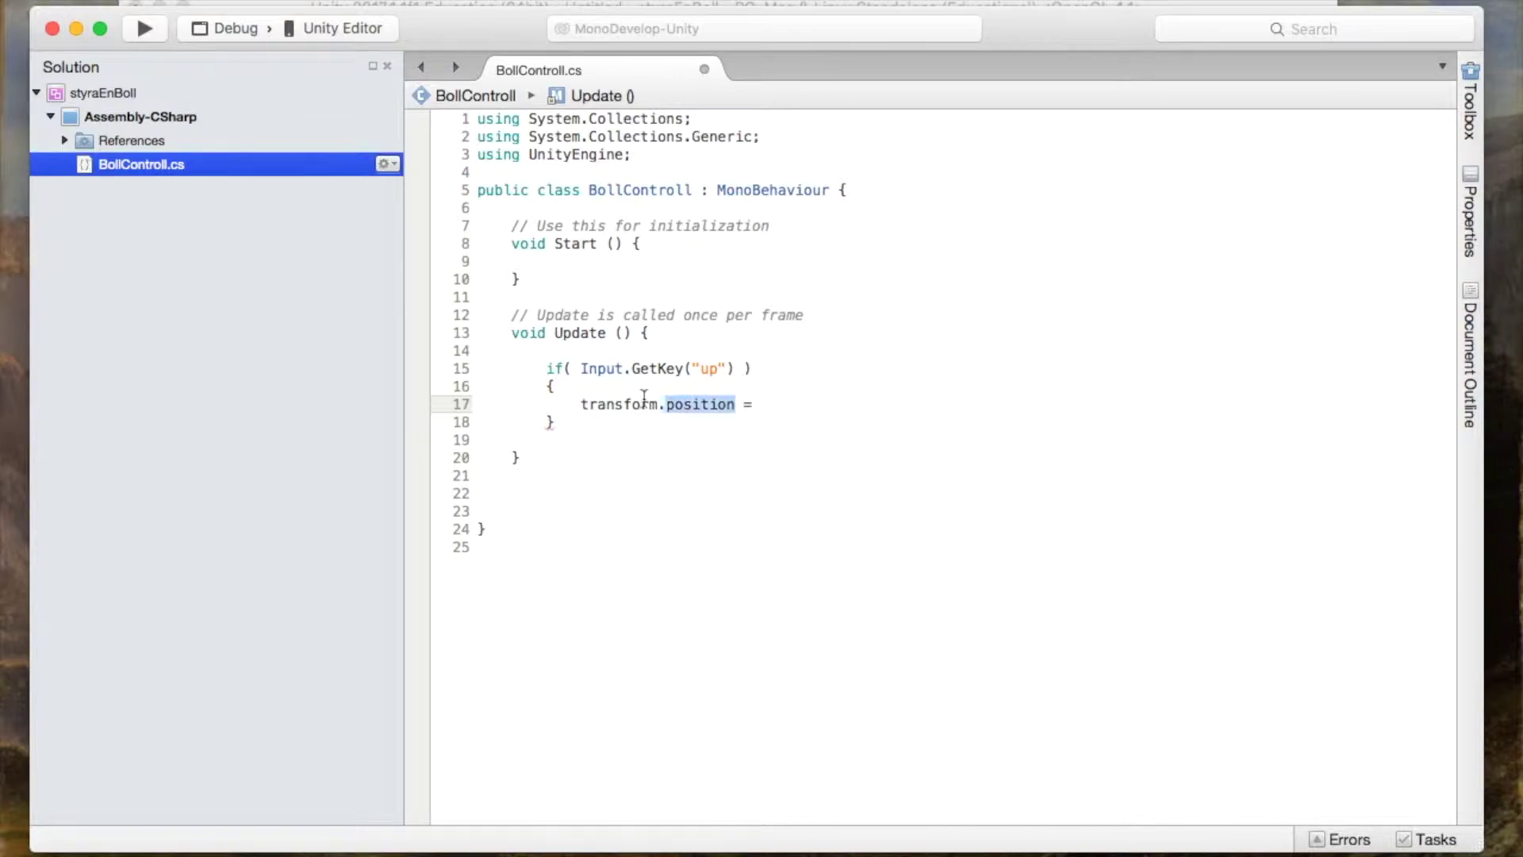
drag(643, 395, 577, 405)
key(super+c)
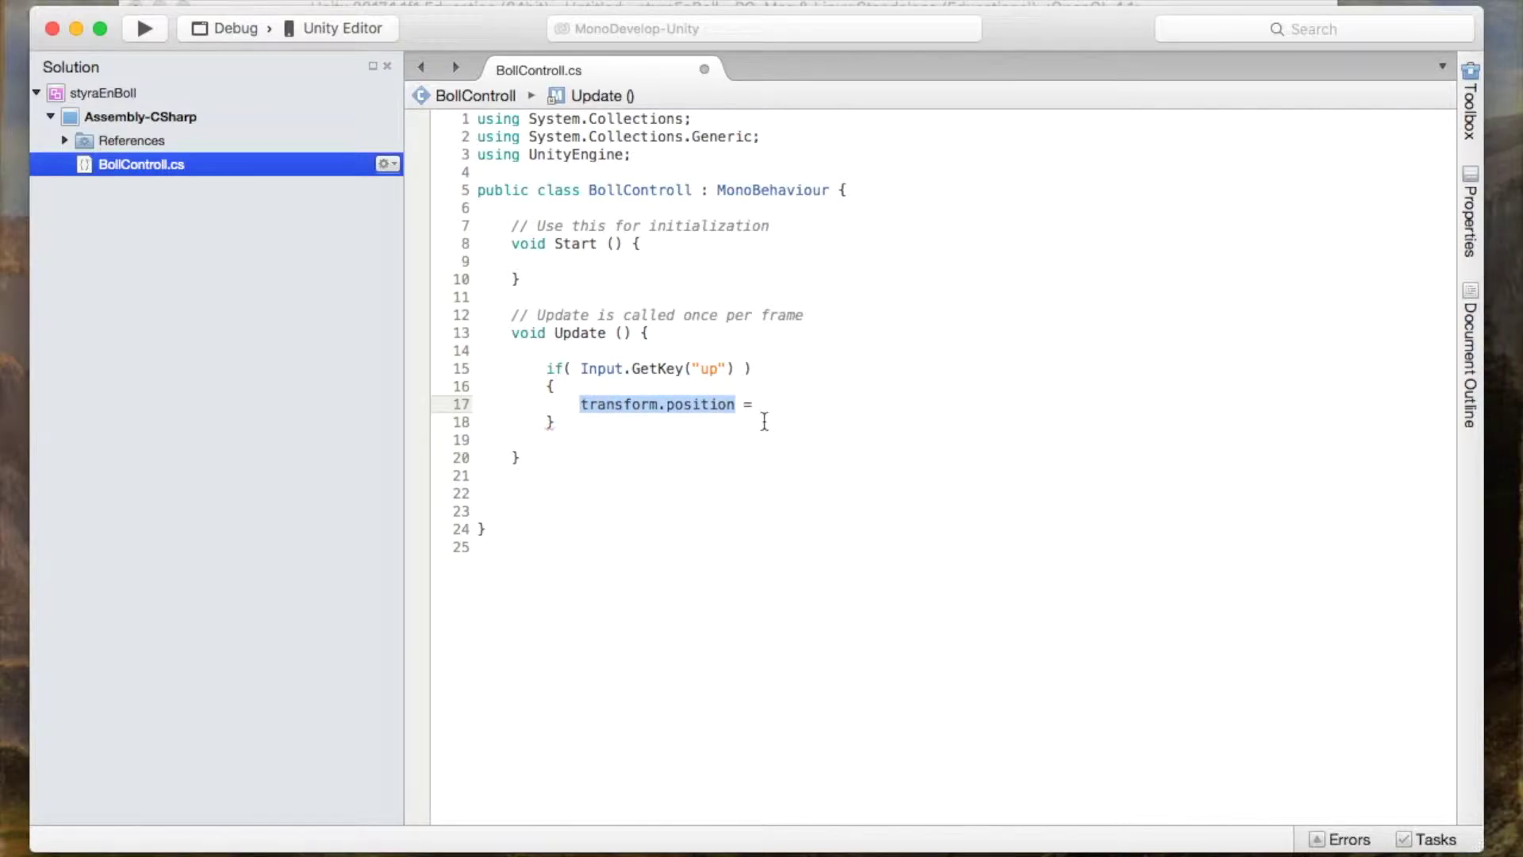
click(781, 399)
key(super+v)
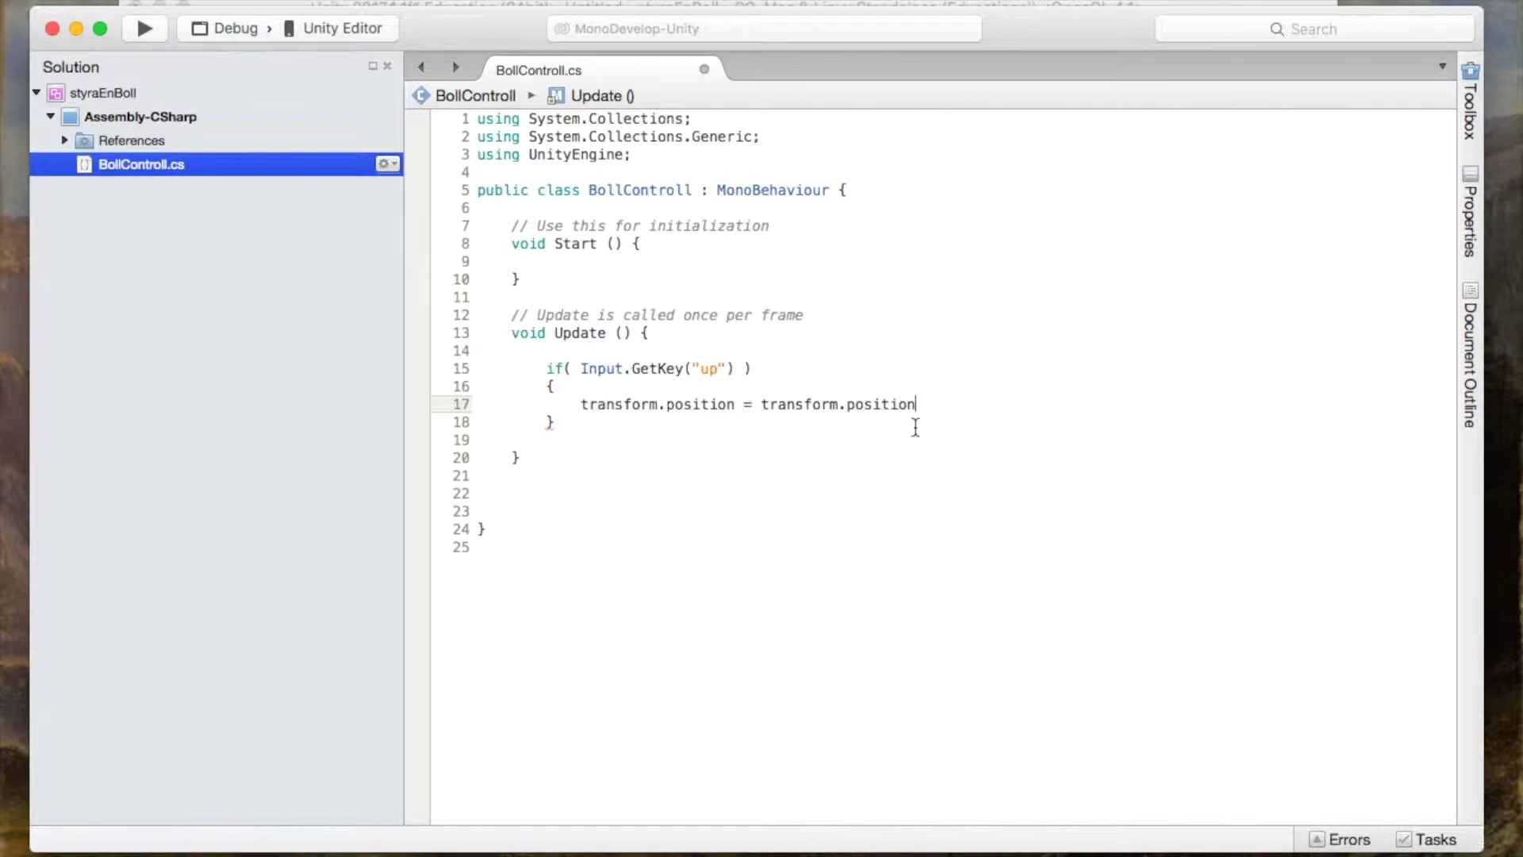
text(+= )
text(new V)
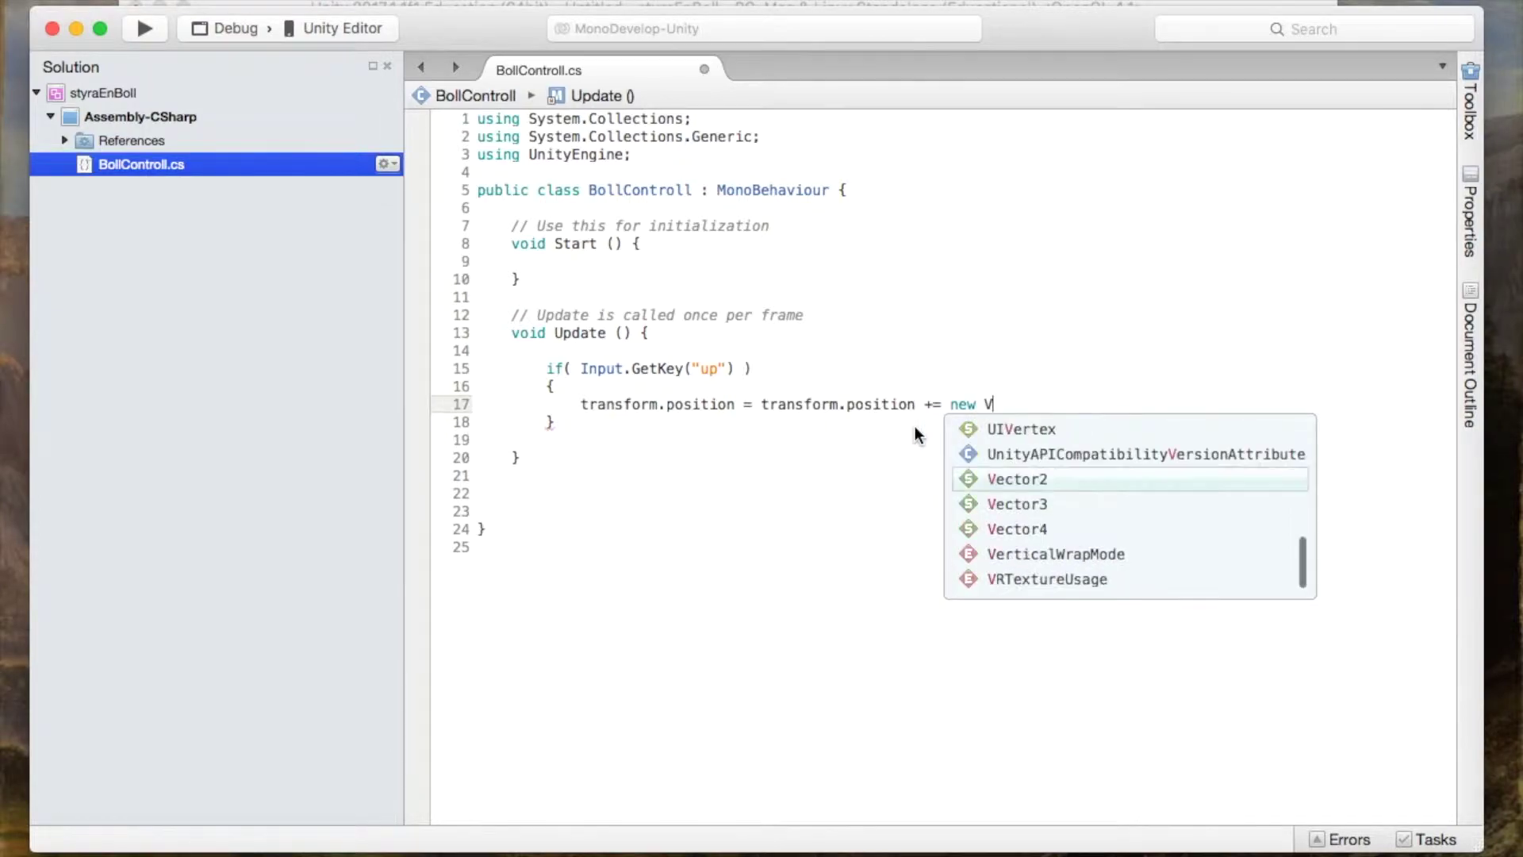
text(ector)
key(Down)
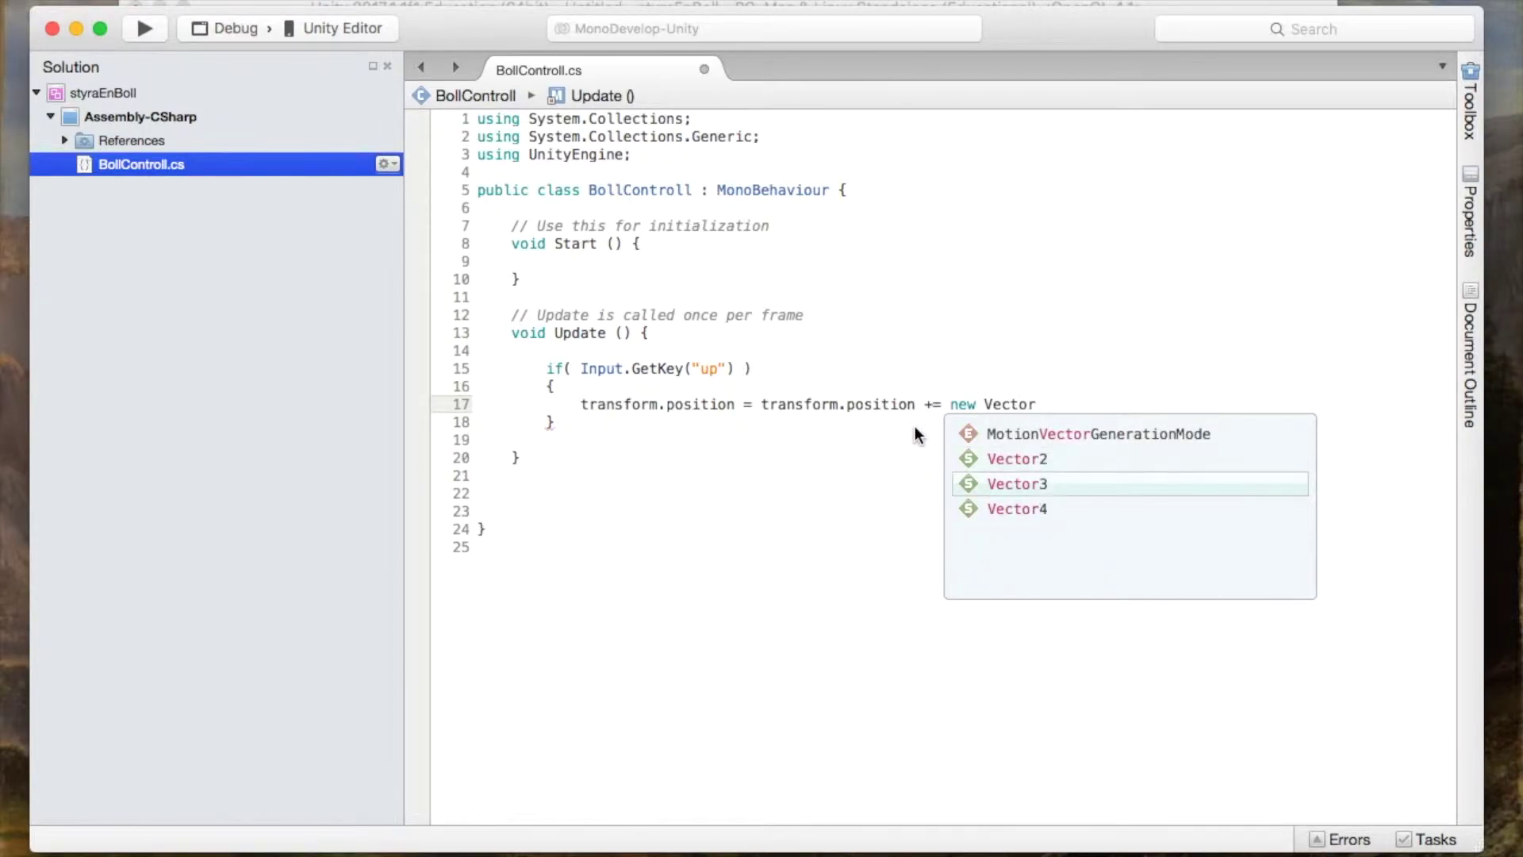
key(Return)
text(())
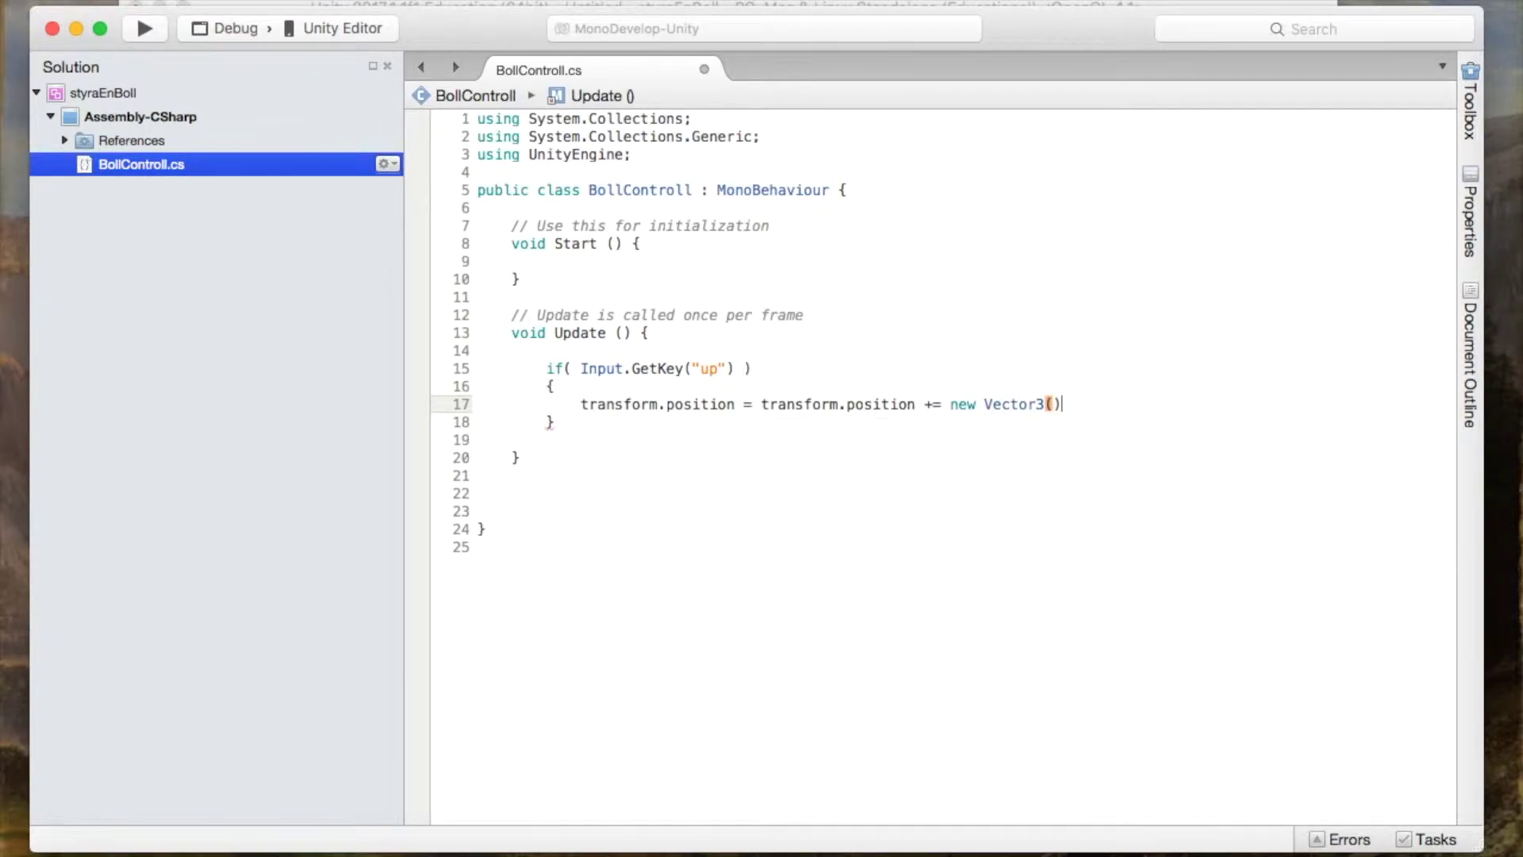
text(;)
- Insert two commas inside the Vector3 parentheses to create three empty argument slots
key(Left)
key(shift+Left)
key(shift+Left)
key(shift+Left)
key(shift+Left)
key(shift+Left)
key(shift+Left)
key(shift+Left)
key(shift+Left)
key(shift+Left)
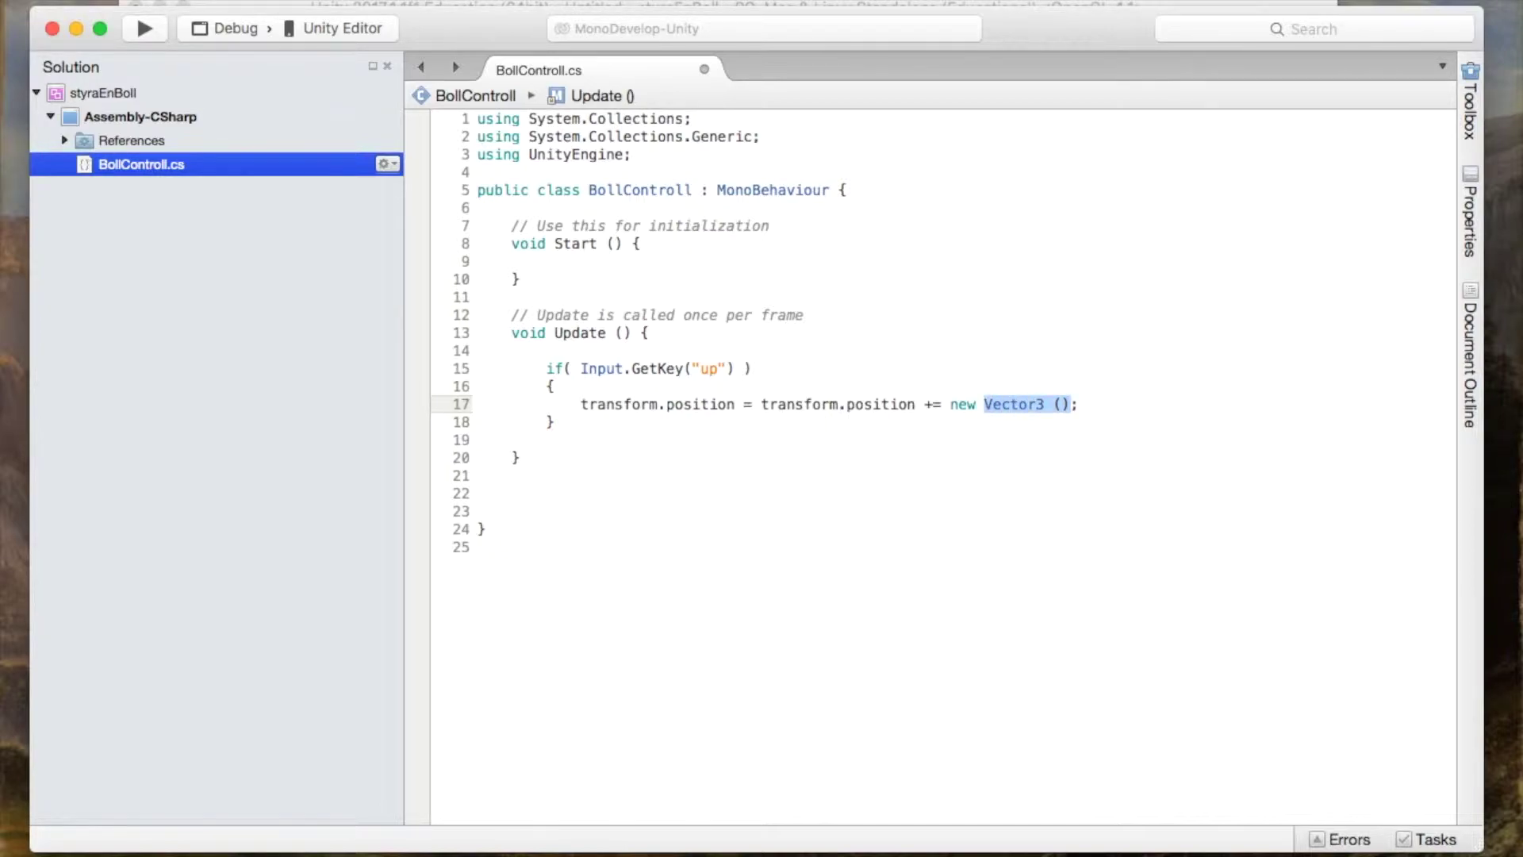
key(Right)
key(Right)
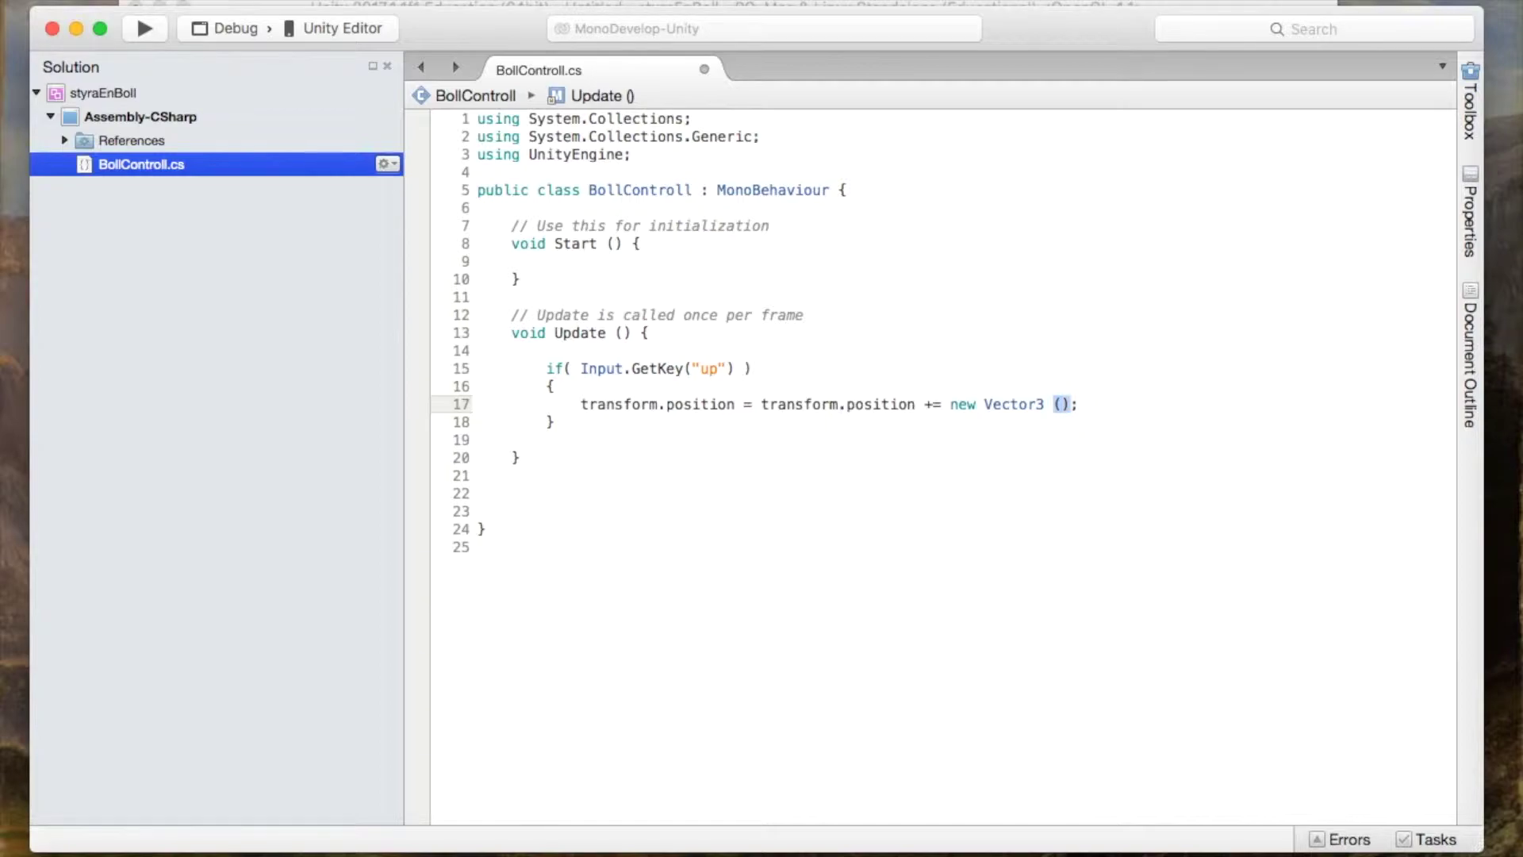
key(Left)
key(Right)
key(shift+Left)
key(shift+Left)
key(shift+Left)
key(shift+Left)
key(shift+Left)
key(shift+Left)
key(shift+Left)
key(shift+Left)
key(shift+Left)
key(shift+Left)
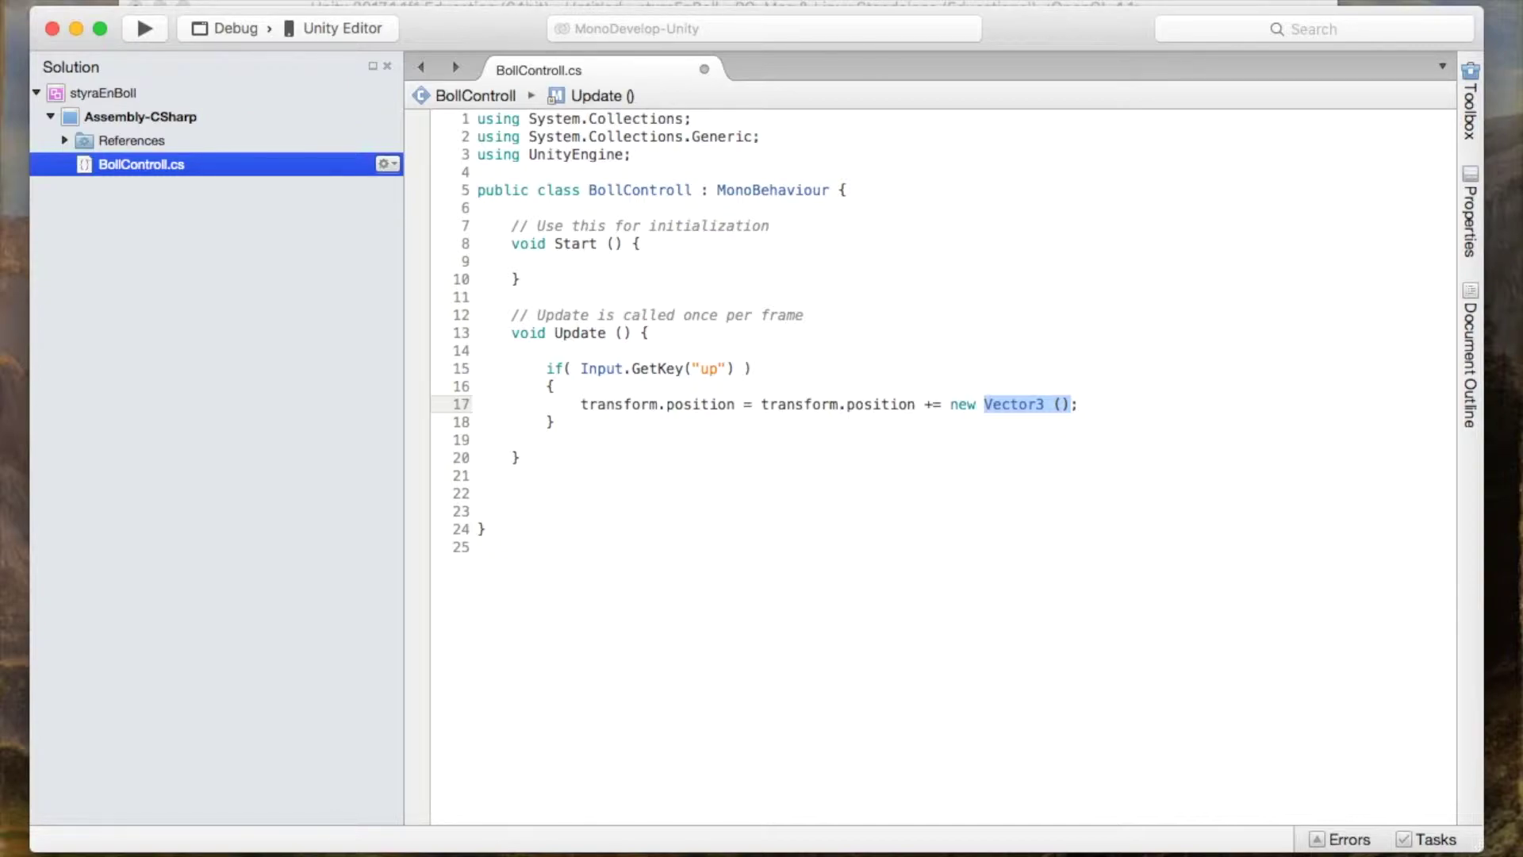
key(Right)
key(shift+Left)
key(shift+Left)
key(shift+Left)
key(shift+Left)
key(shift+Left)
key(shift+Left)
key(Right)
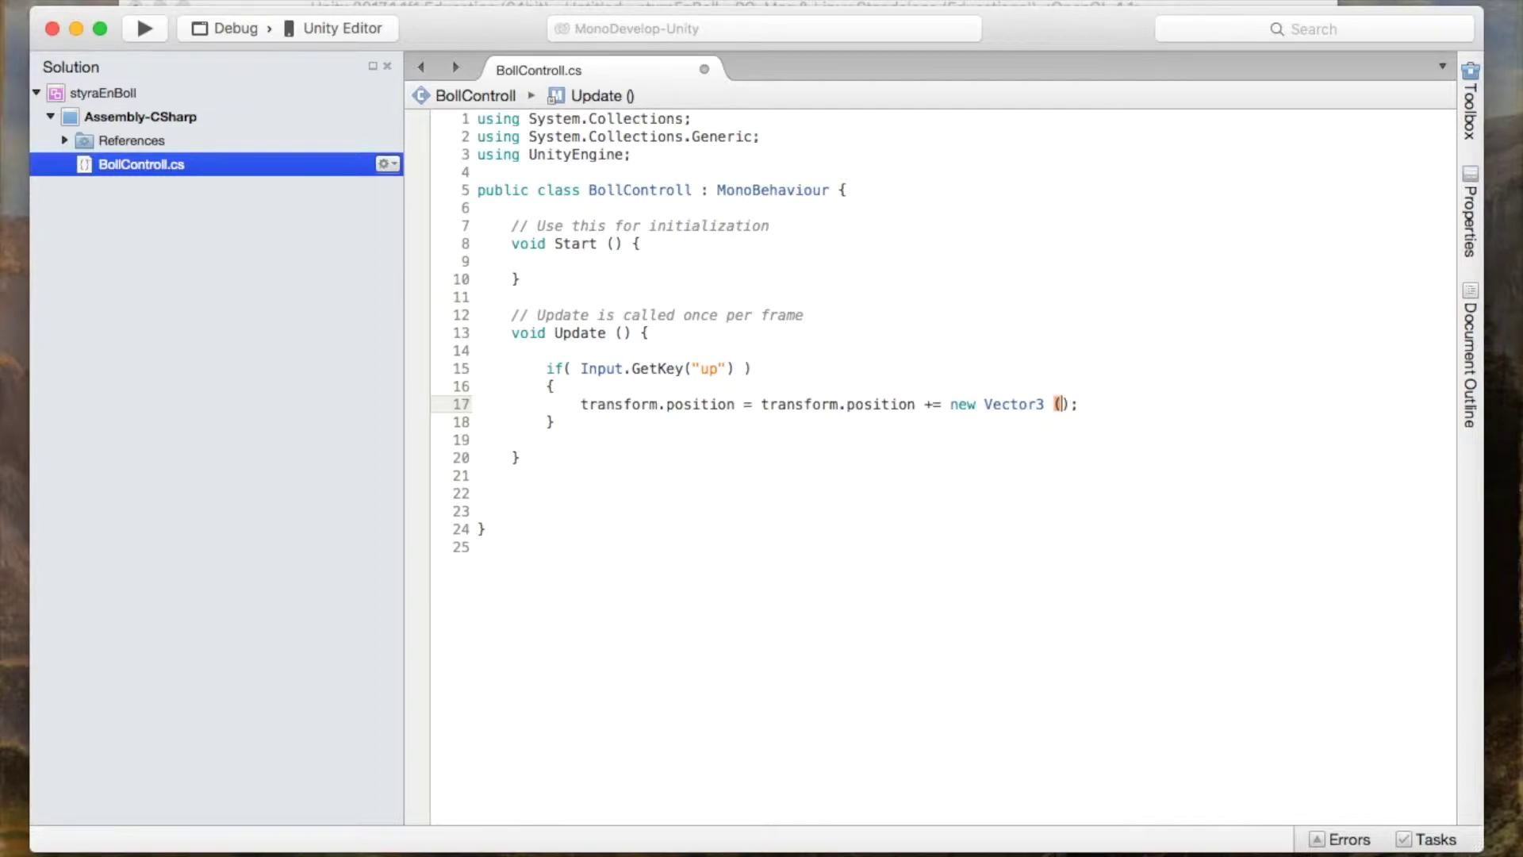
key(Right)
key(Left)
text(,,)
key(Left)
key(Left)
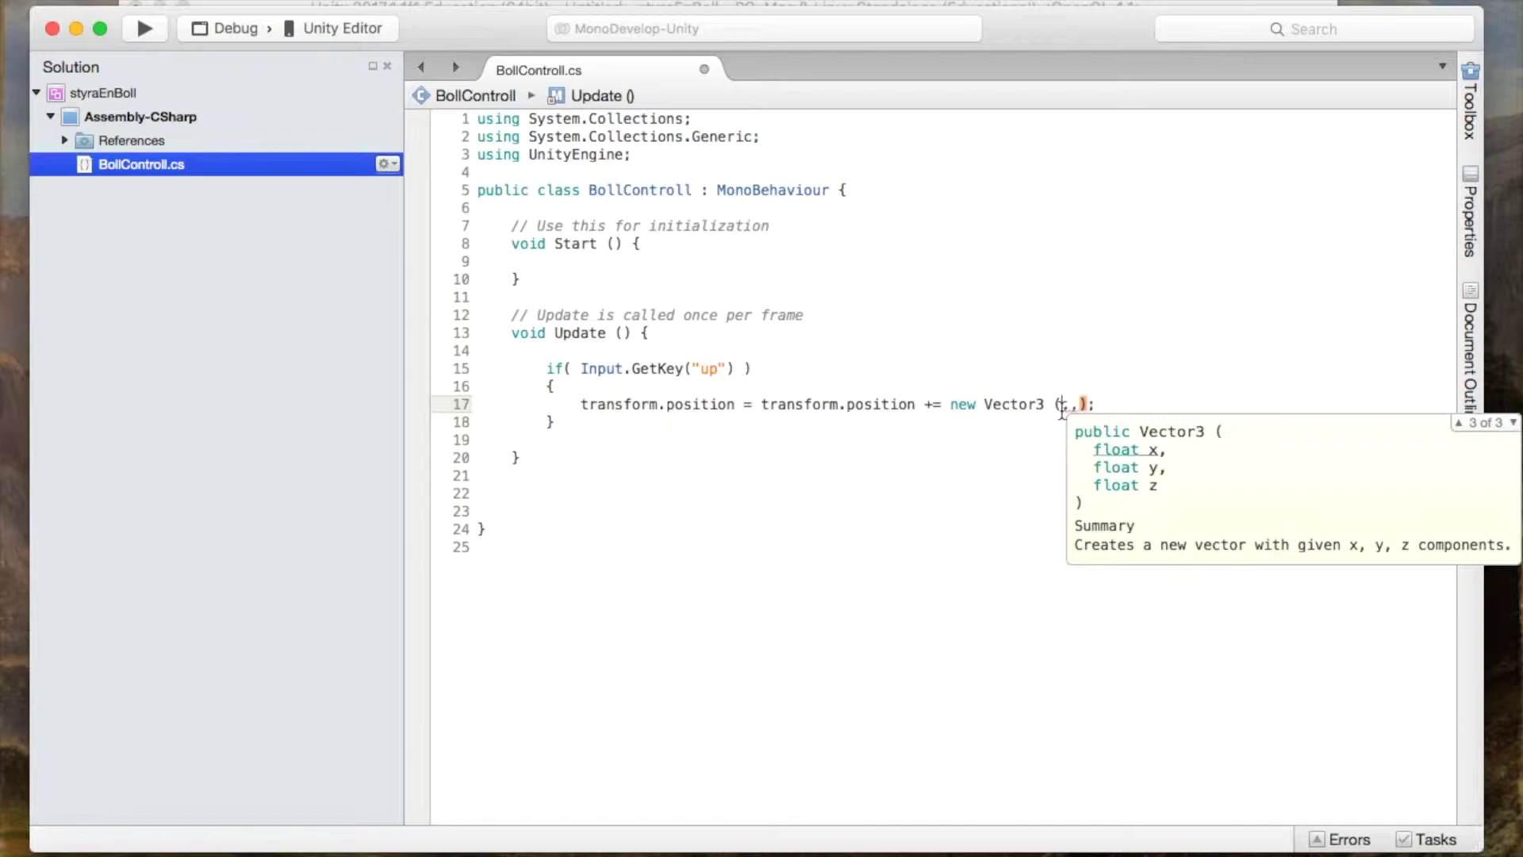
drag(925, 403, 944, 405)
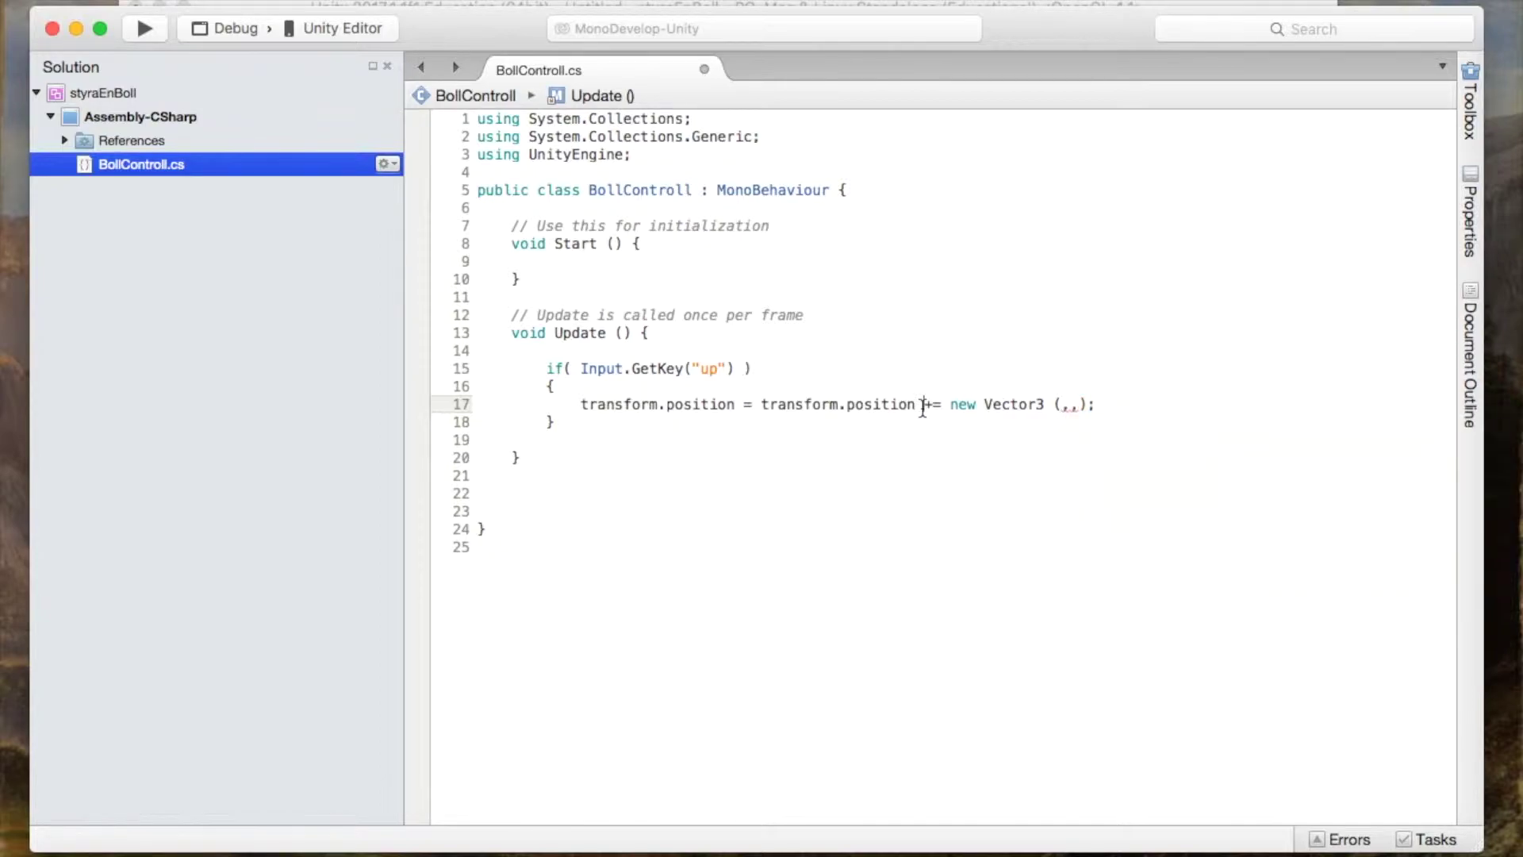
- Fill the Vector3 arguments with 0, 3, 0, correcting the y value from 1 to 3
click(943, 406)
click(1053, 405)
text(0)
text(1)
click(1086, 405)
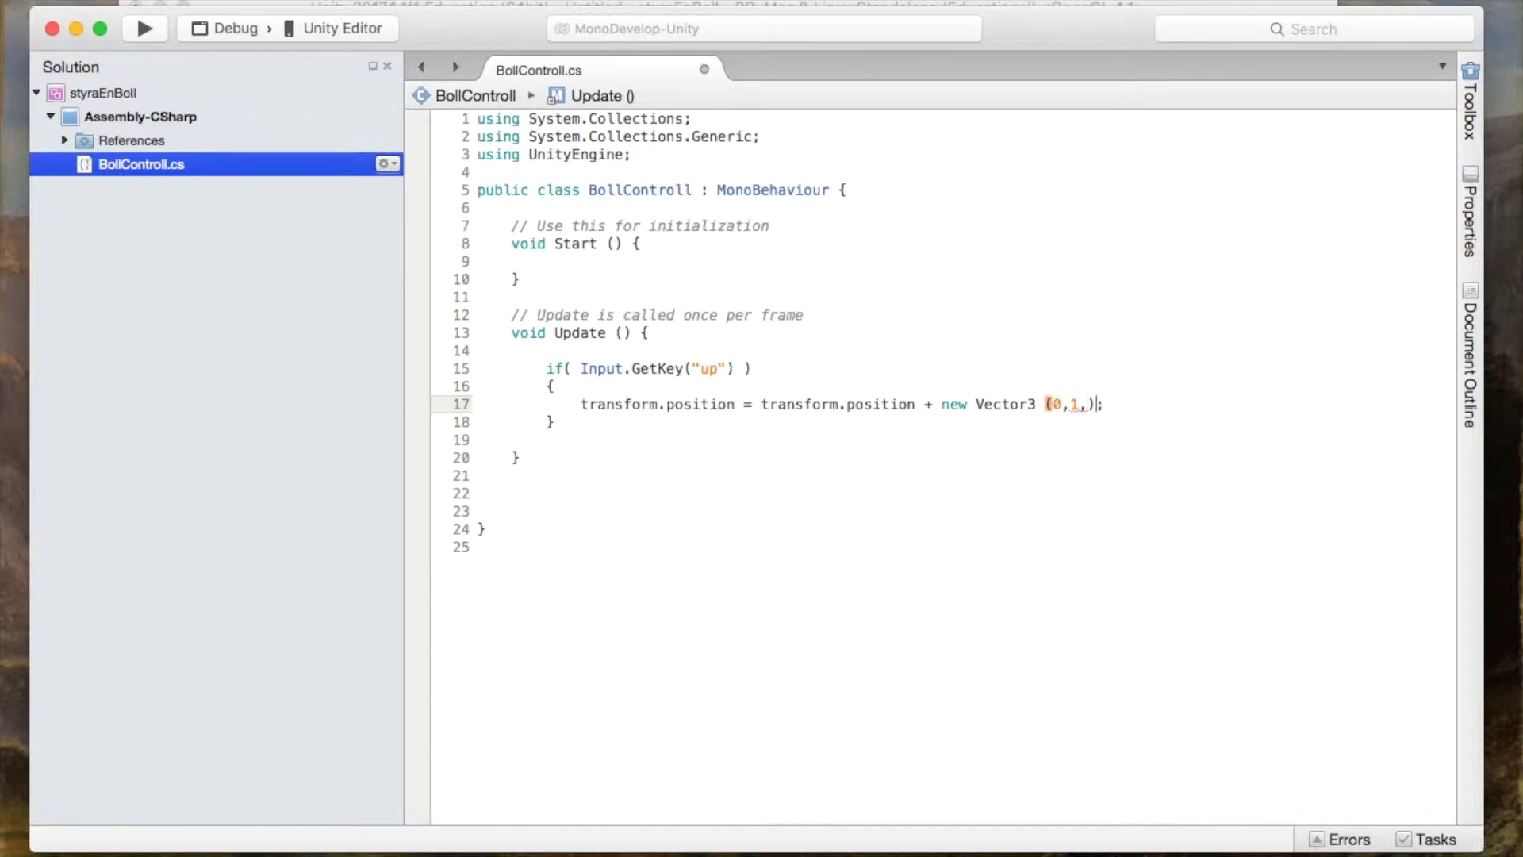
key(Left)
key(BackSpace)
text(3)
key(Right)
text(0)
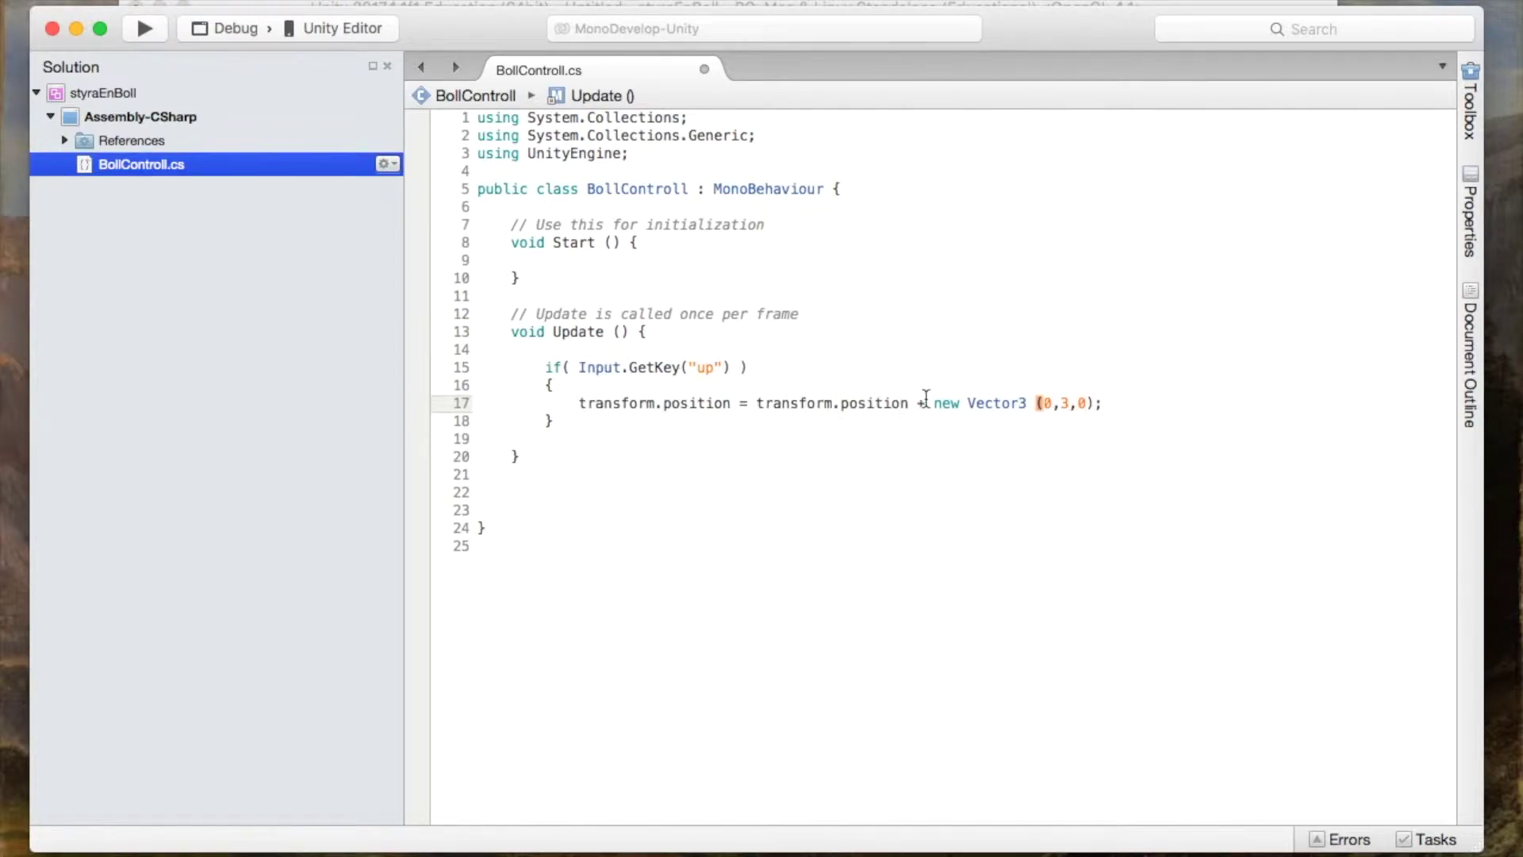
- Change the first '=' on line 17 into '+='
click(768, 411)
drag(756, 403, 1131, 406)
click(1142, 405)
click(740, 403)
text(+)
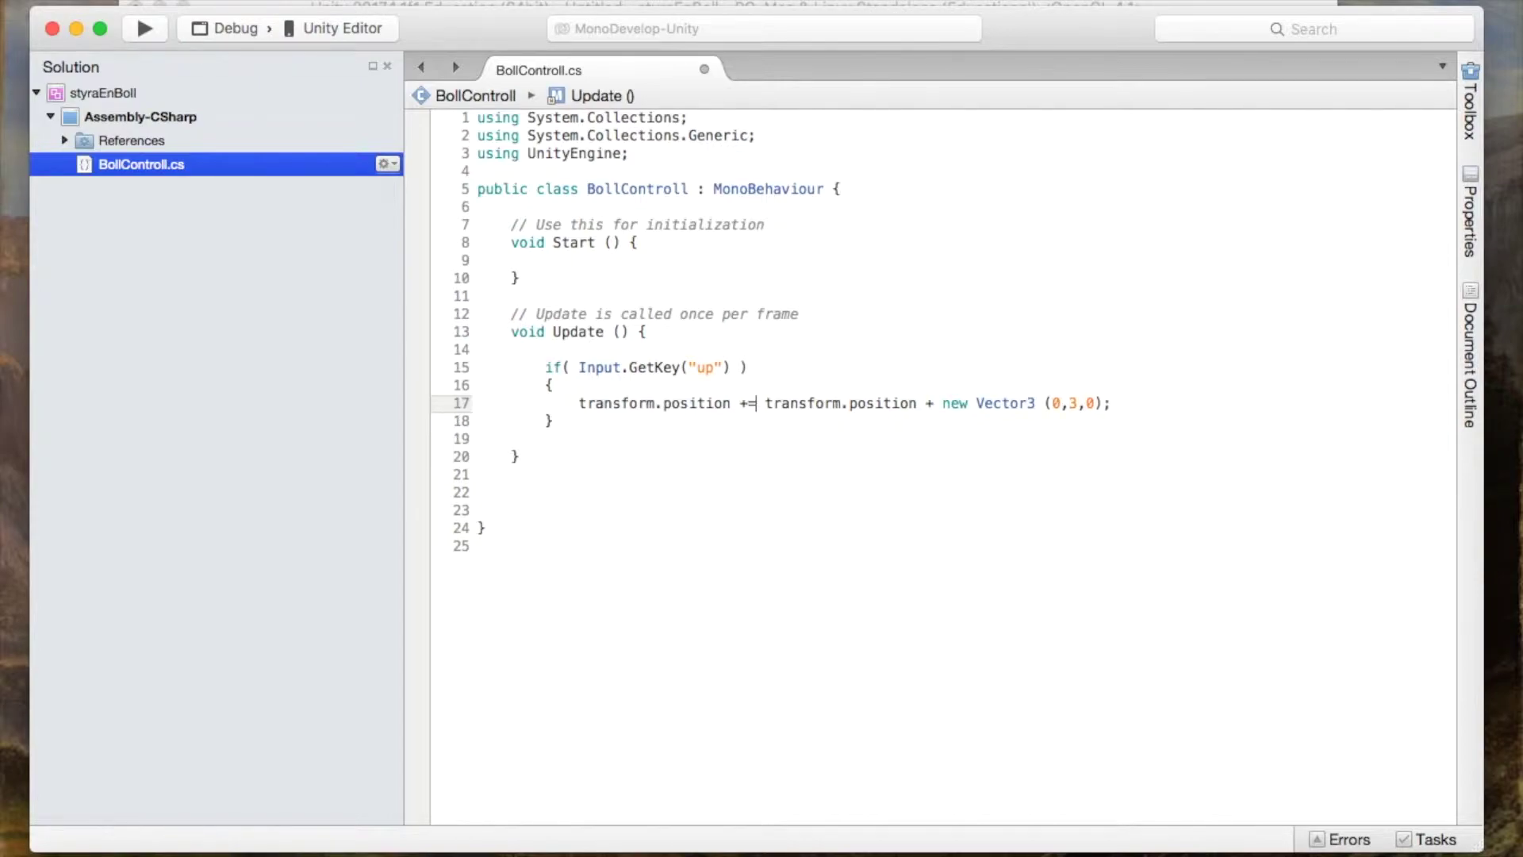
drag(766, 403, 934, 403)
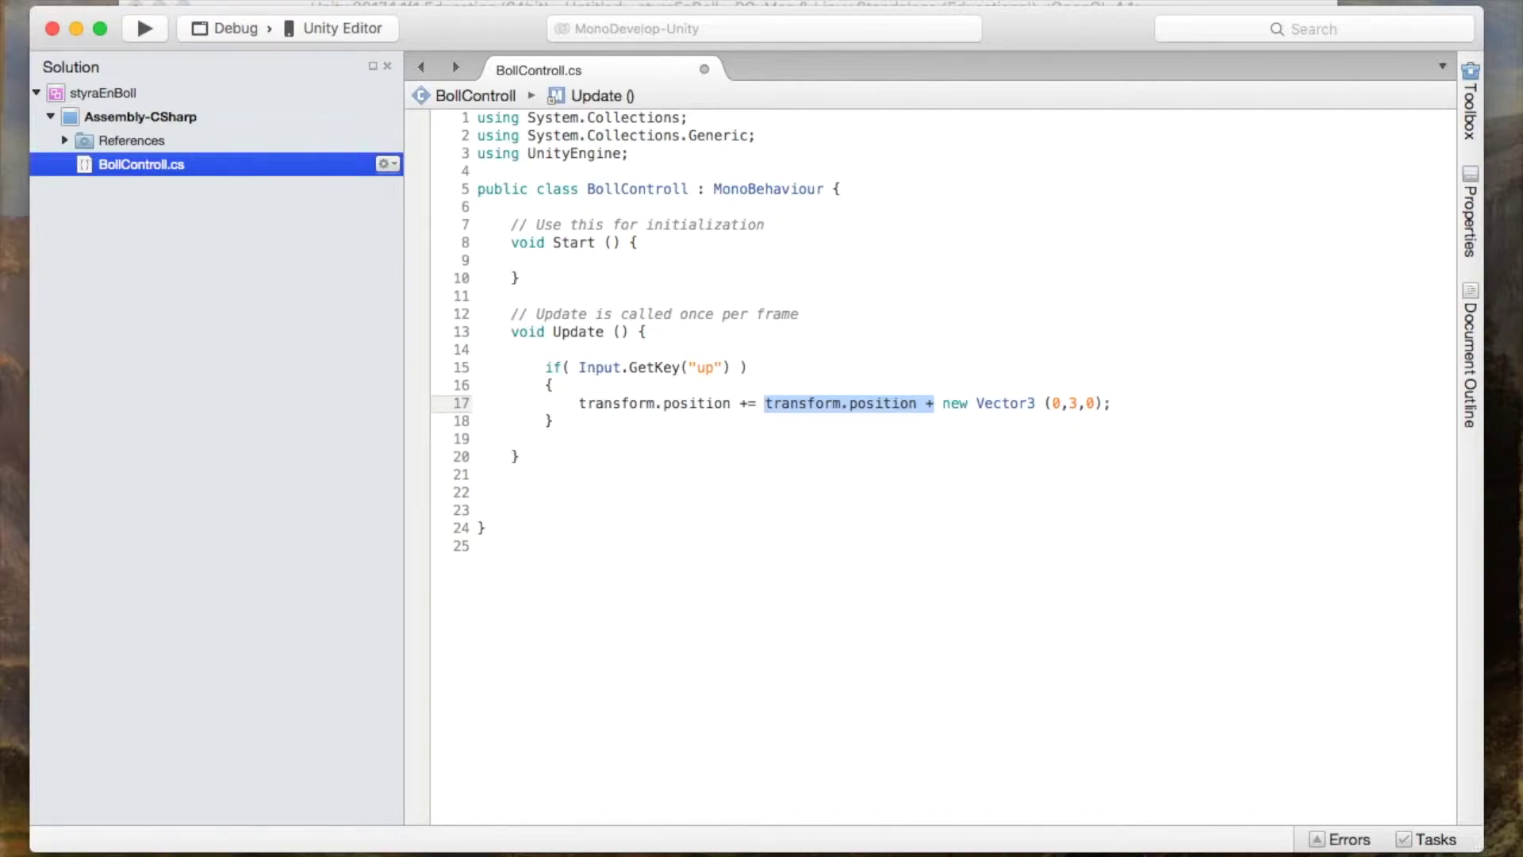
- Declare int a = 2; on a new line inside Start()
click(595, 260)
key(Return)
key(Return)
key(Return)
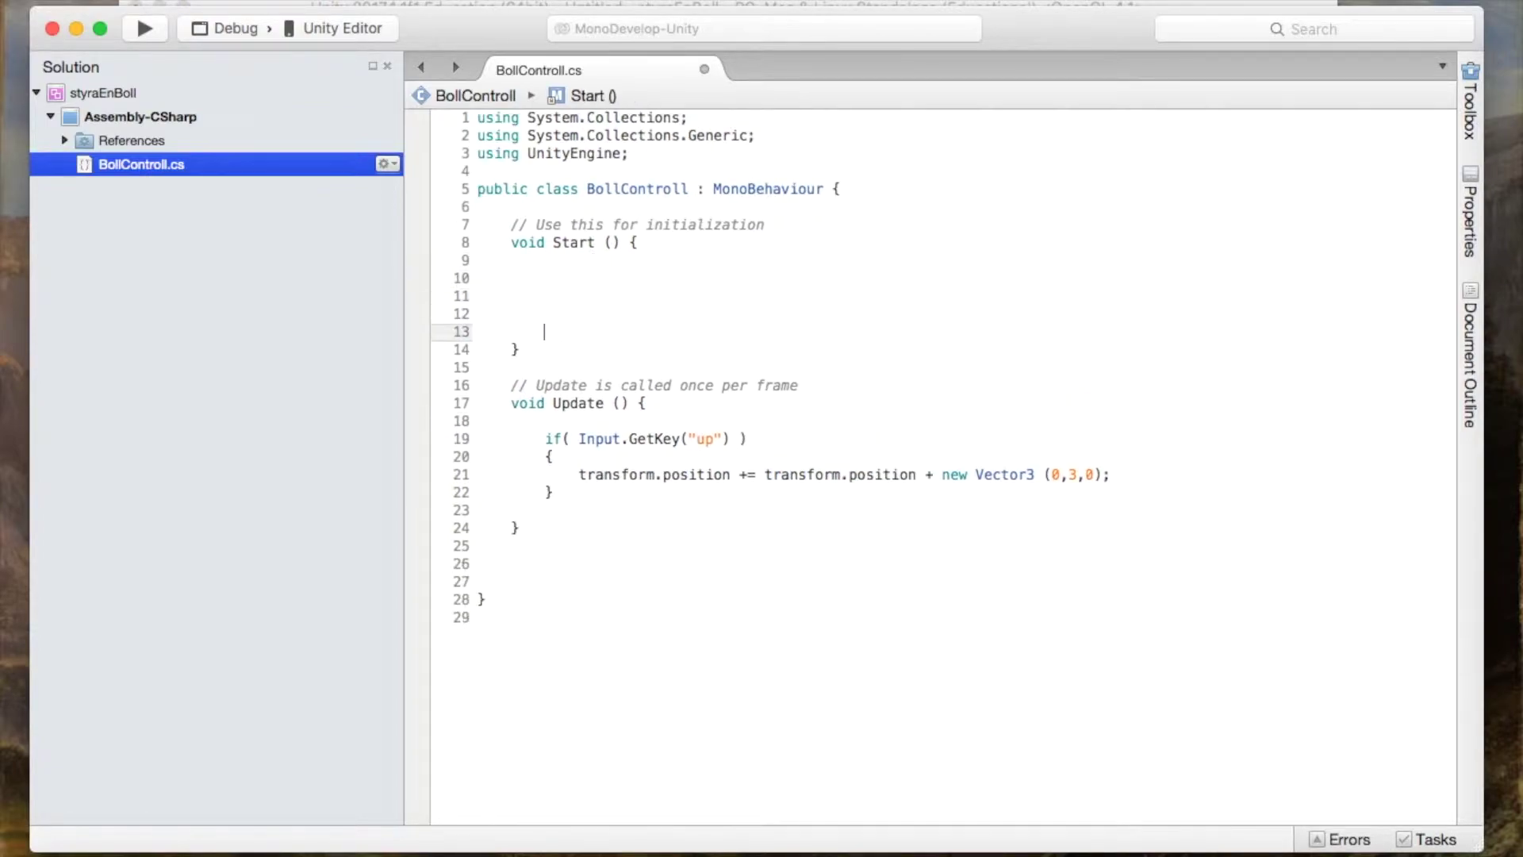
key(Up)
key(Up)
key(Up)
text(int a = 2;)
- Add a = a + 2; below it, followed by the shorthand a += 2;
key(Return)
key(Return)
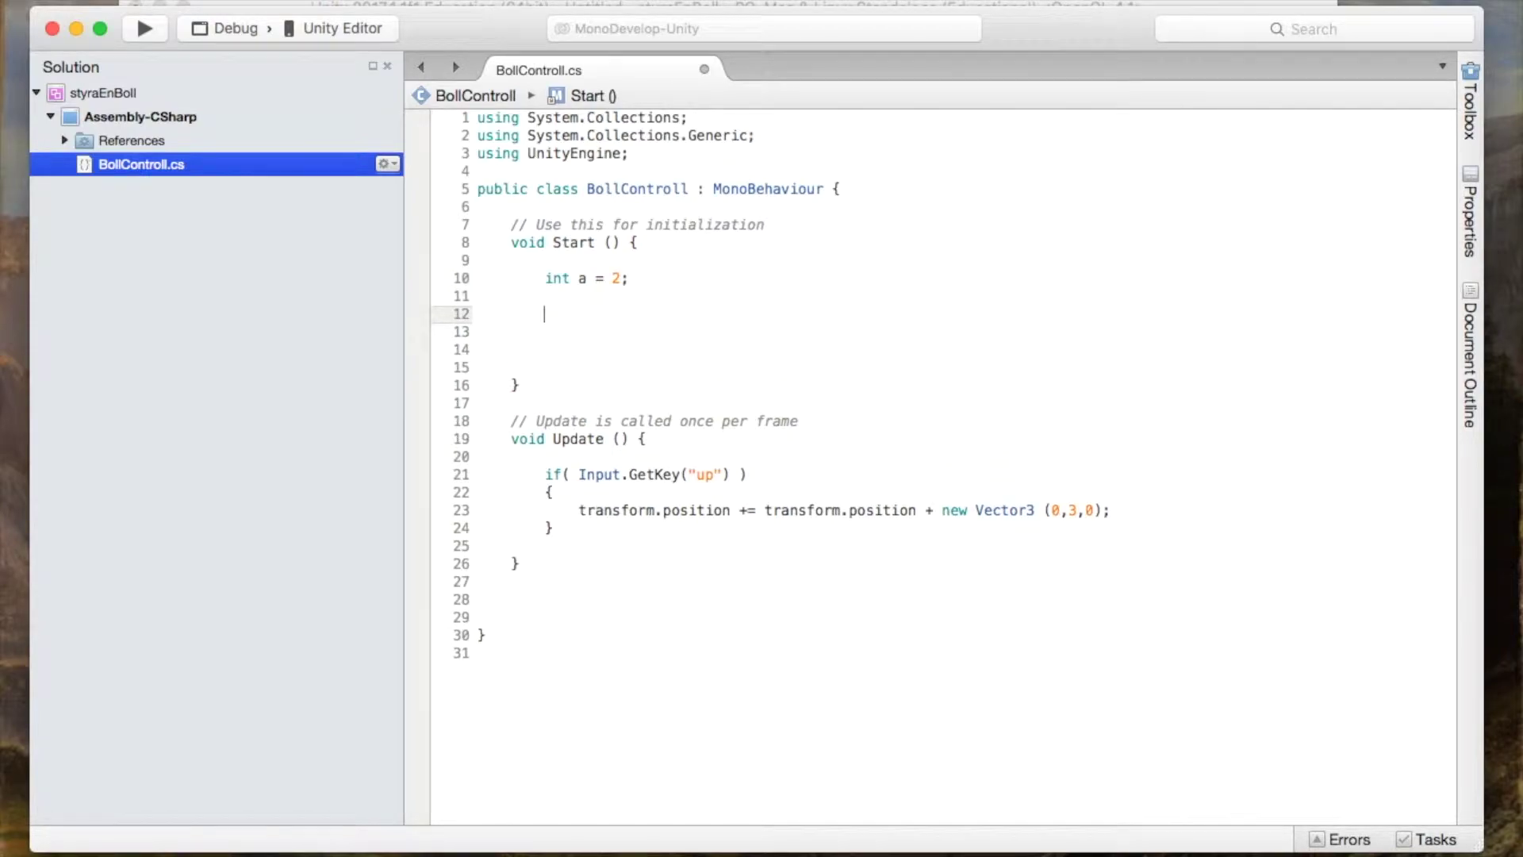
text(a = a)
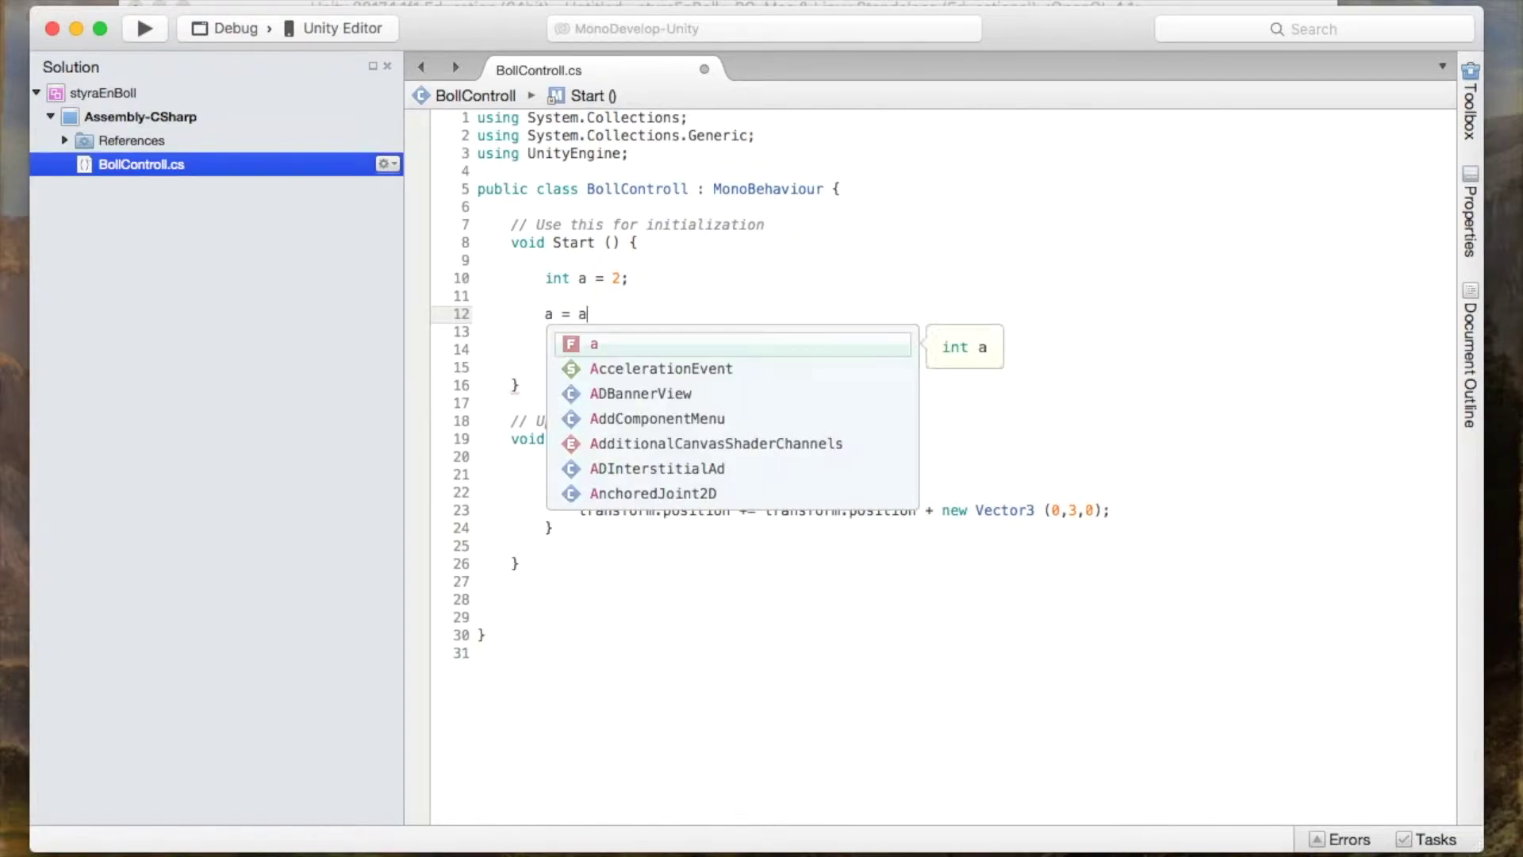
text( + 2;)
key(shift+Left)
key(shift+Left)
key(shift+Left)
key(End)
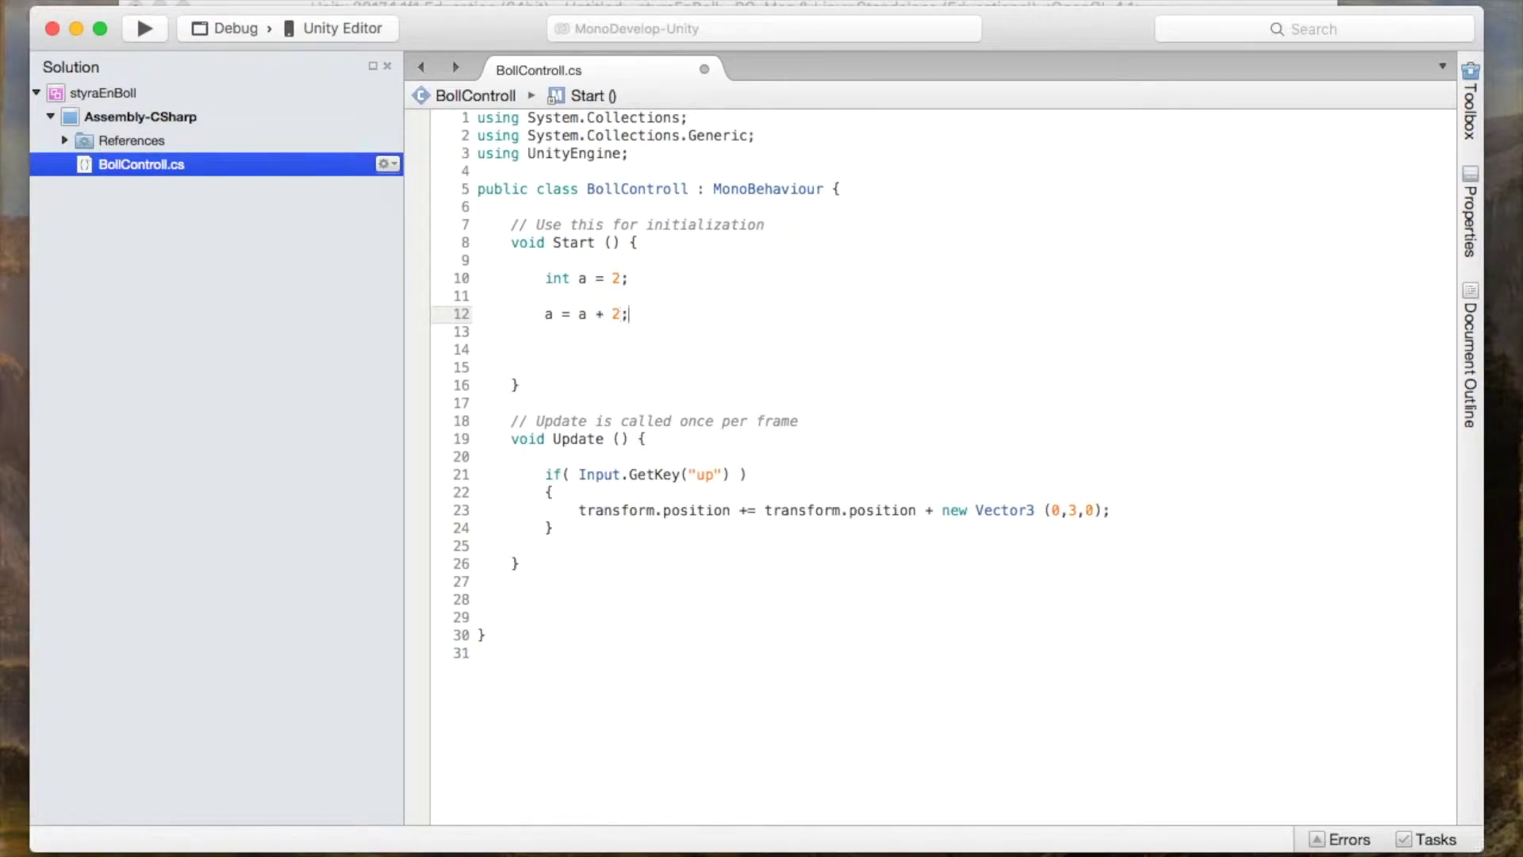
key(Return)
key(Return)
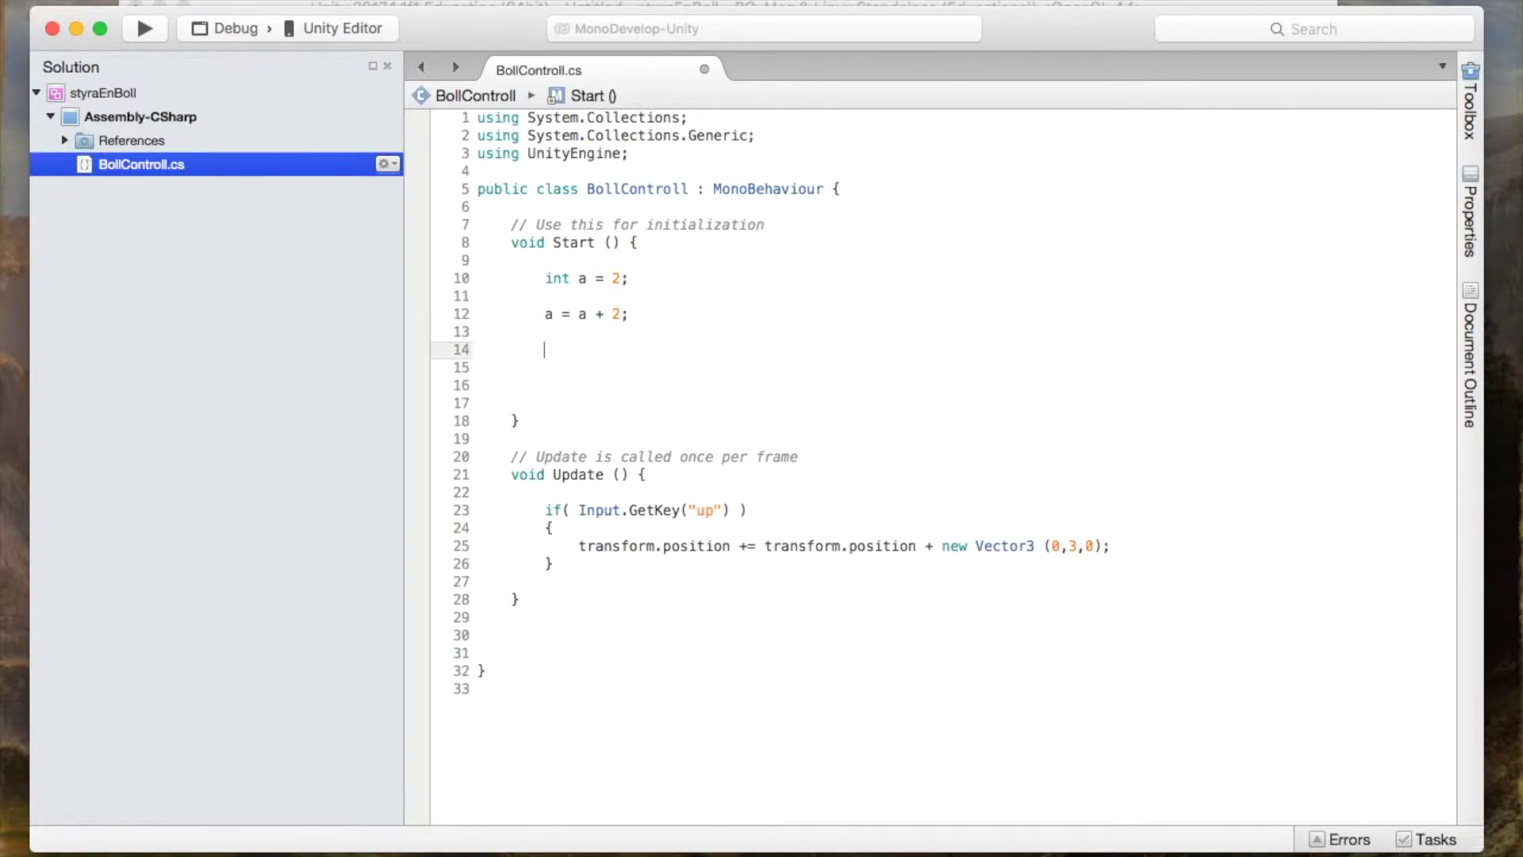
text(a )
text(+= 2;)
drag(563, 349, 662, 313)
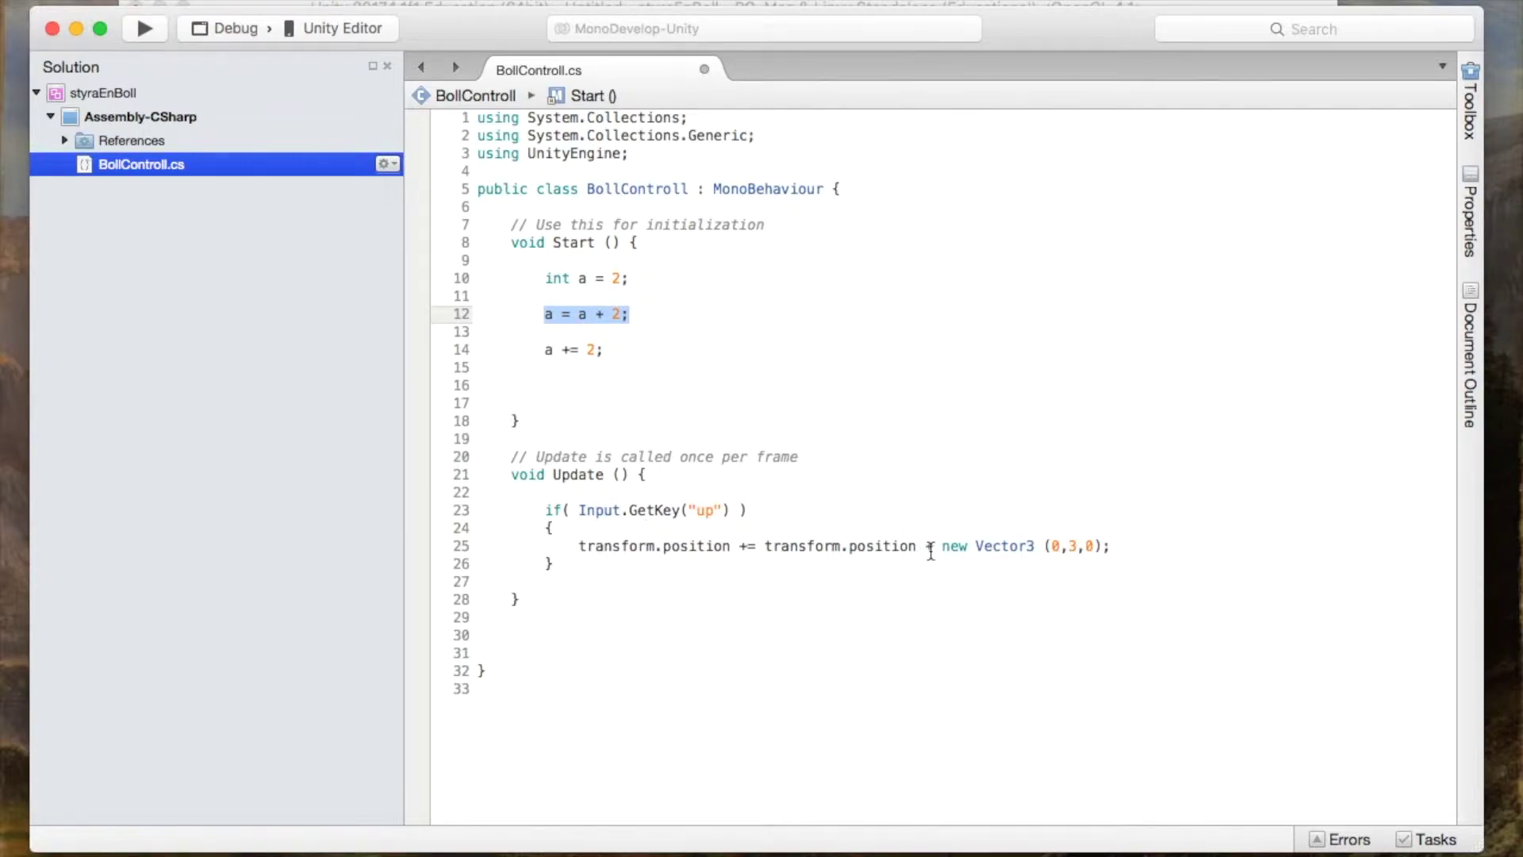
mouse_move(931, 550)
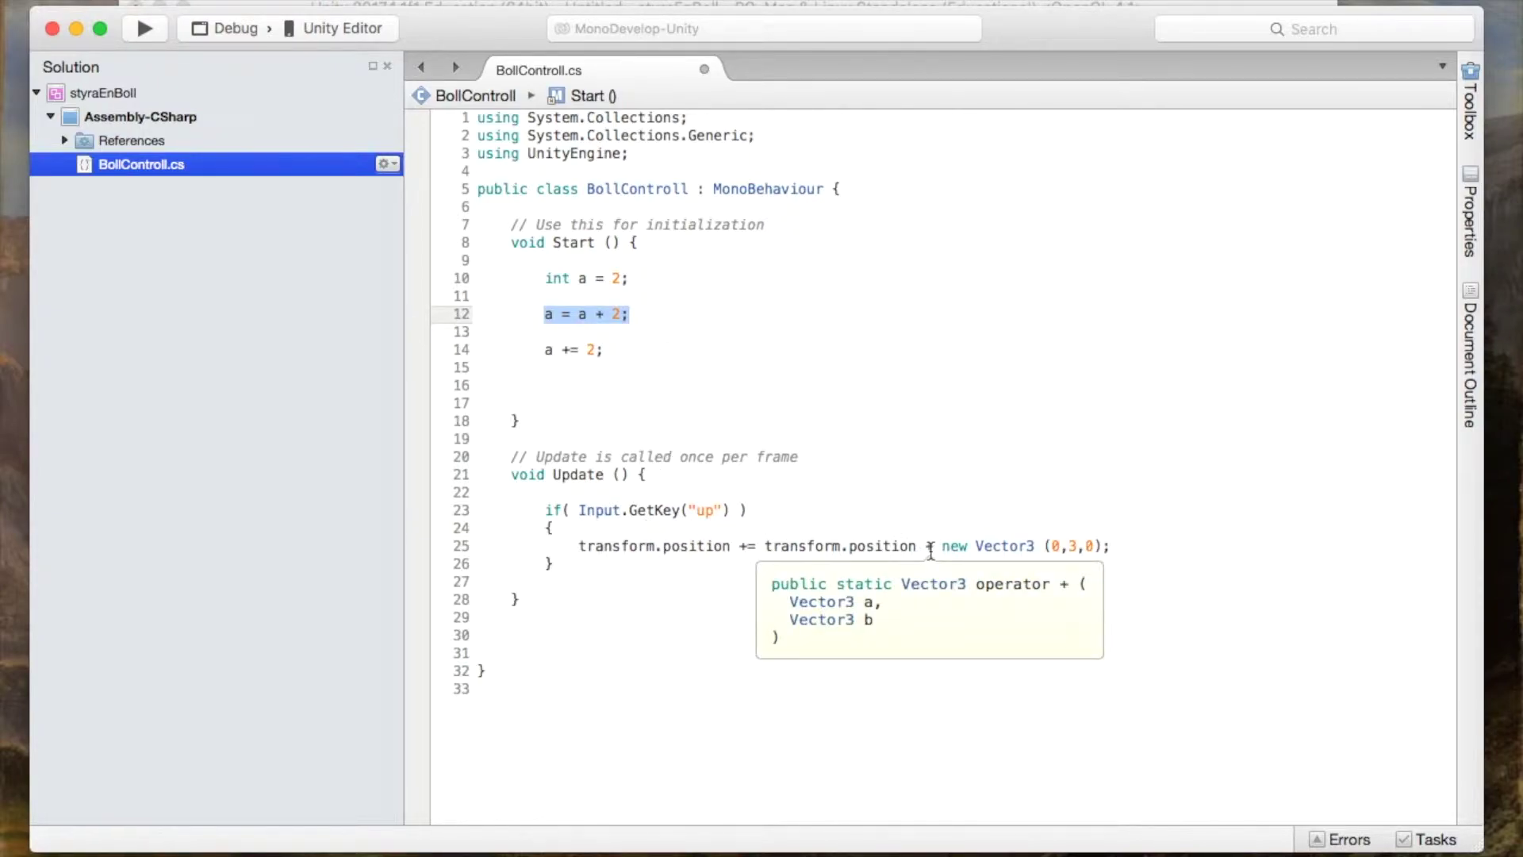
- Rewrite line 25 as transform.position += new Vector3 (0,3,0); dropping the redundant transform.position +
click(748, 548)
key(BackSpace)
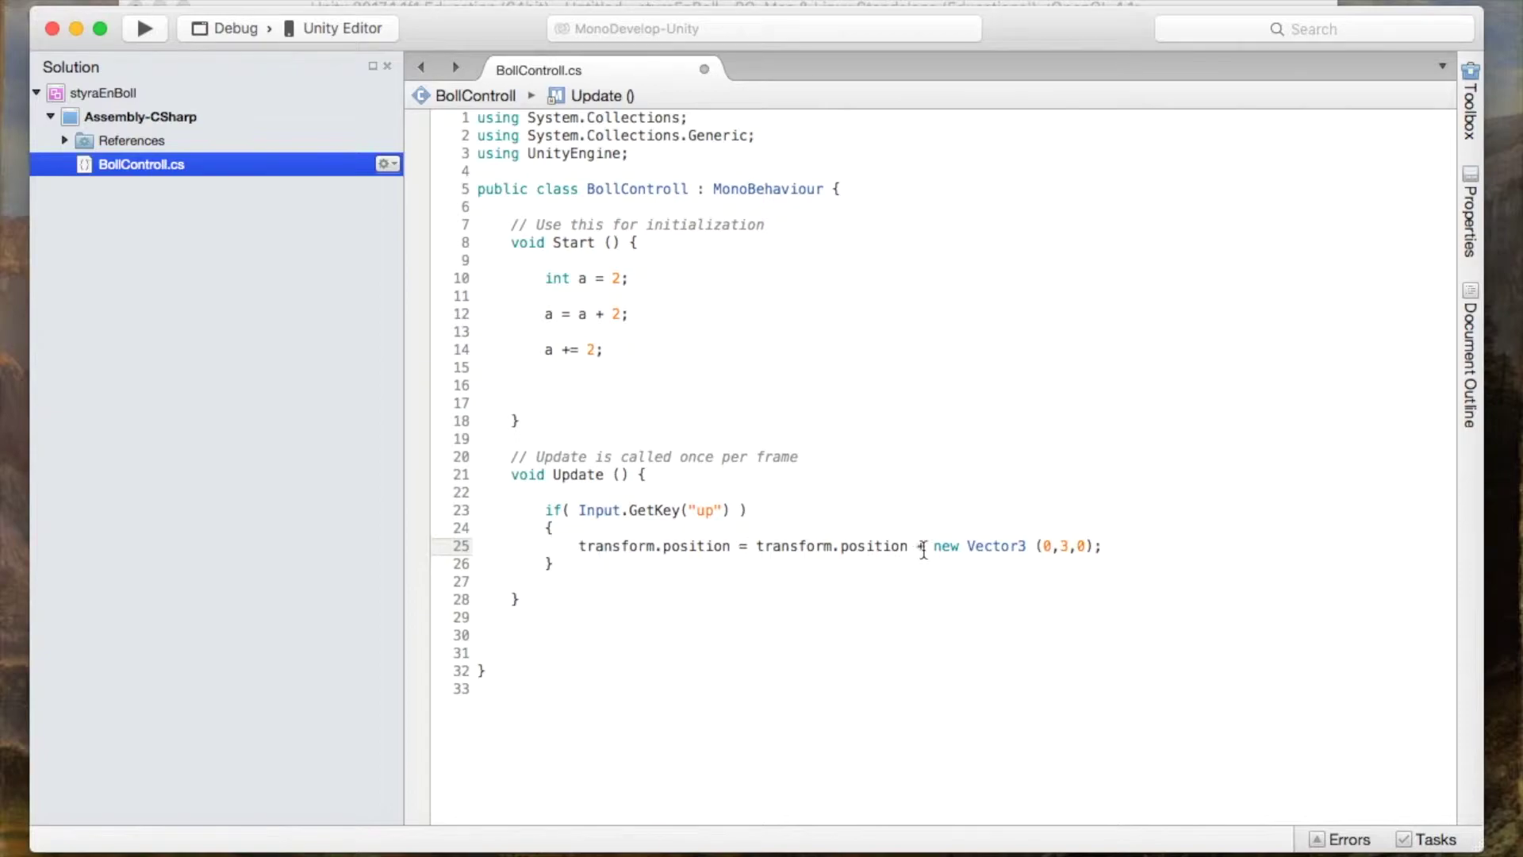
drag(935, 548, 1115, 542)
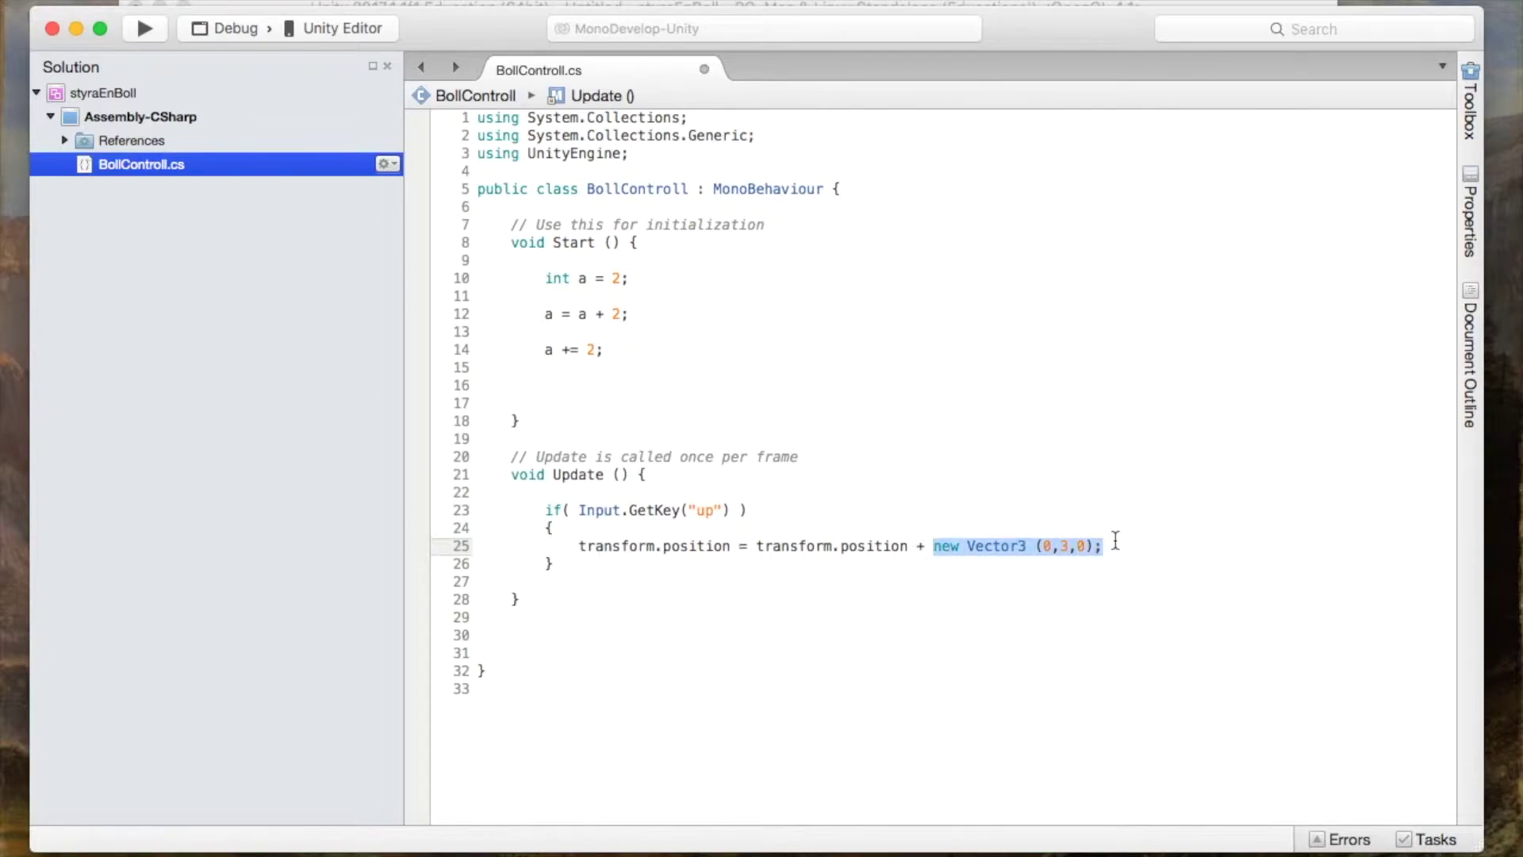
click(741, 546)
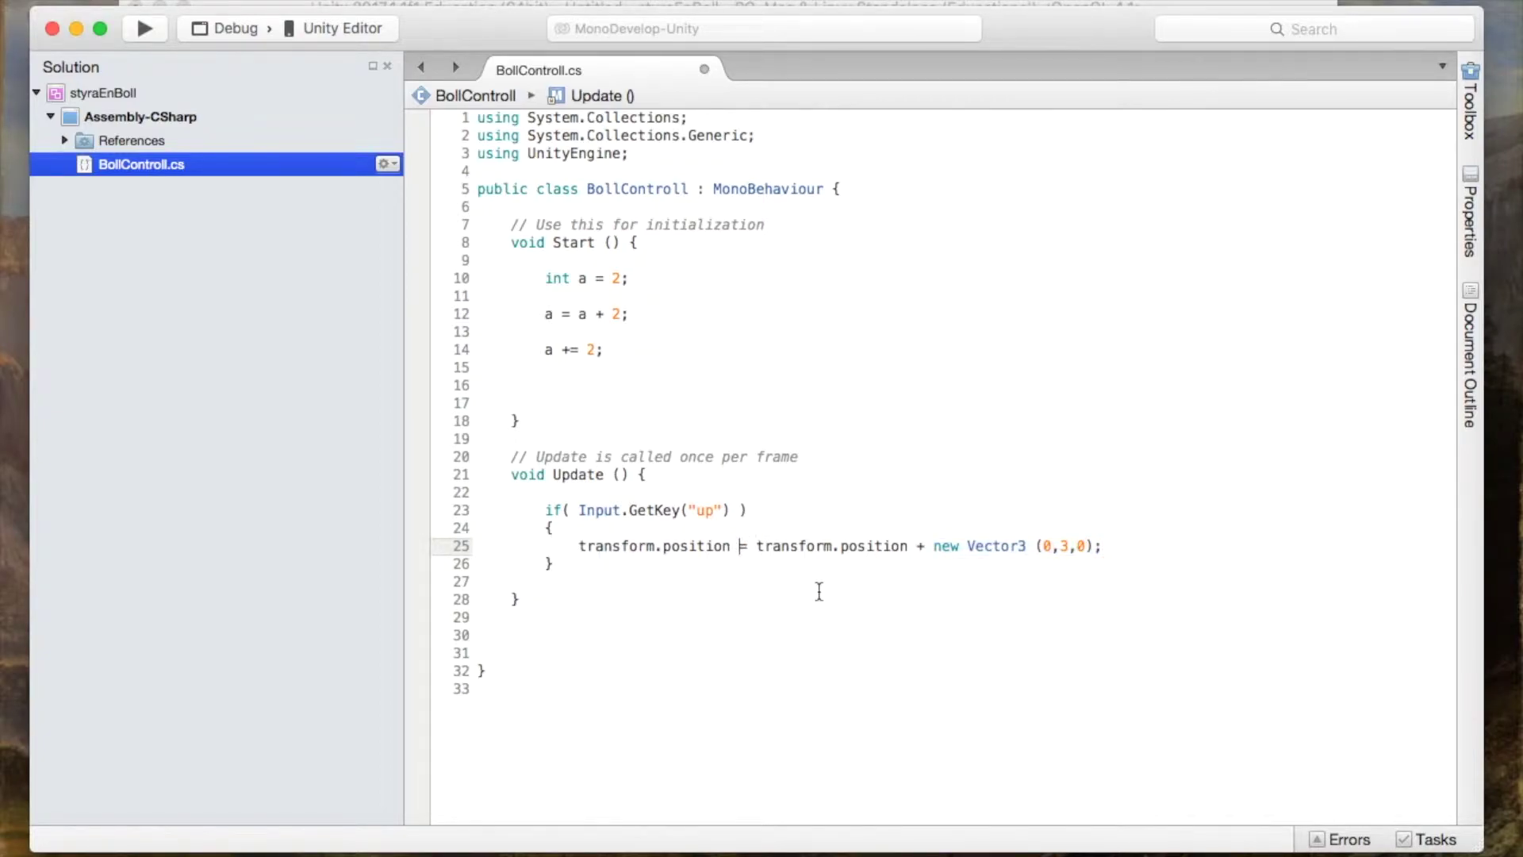
text(+)
drag(764, 546, 940, 547)
key(BackSpace)
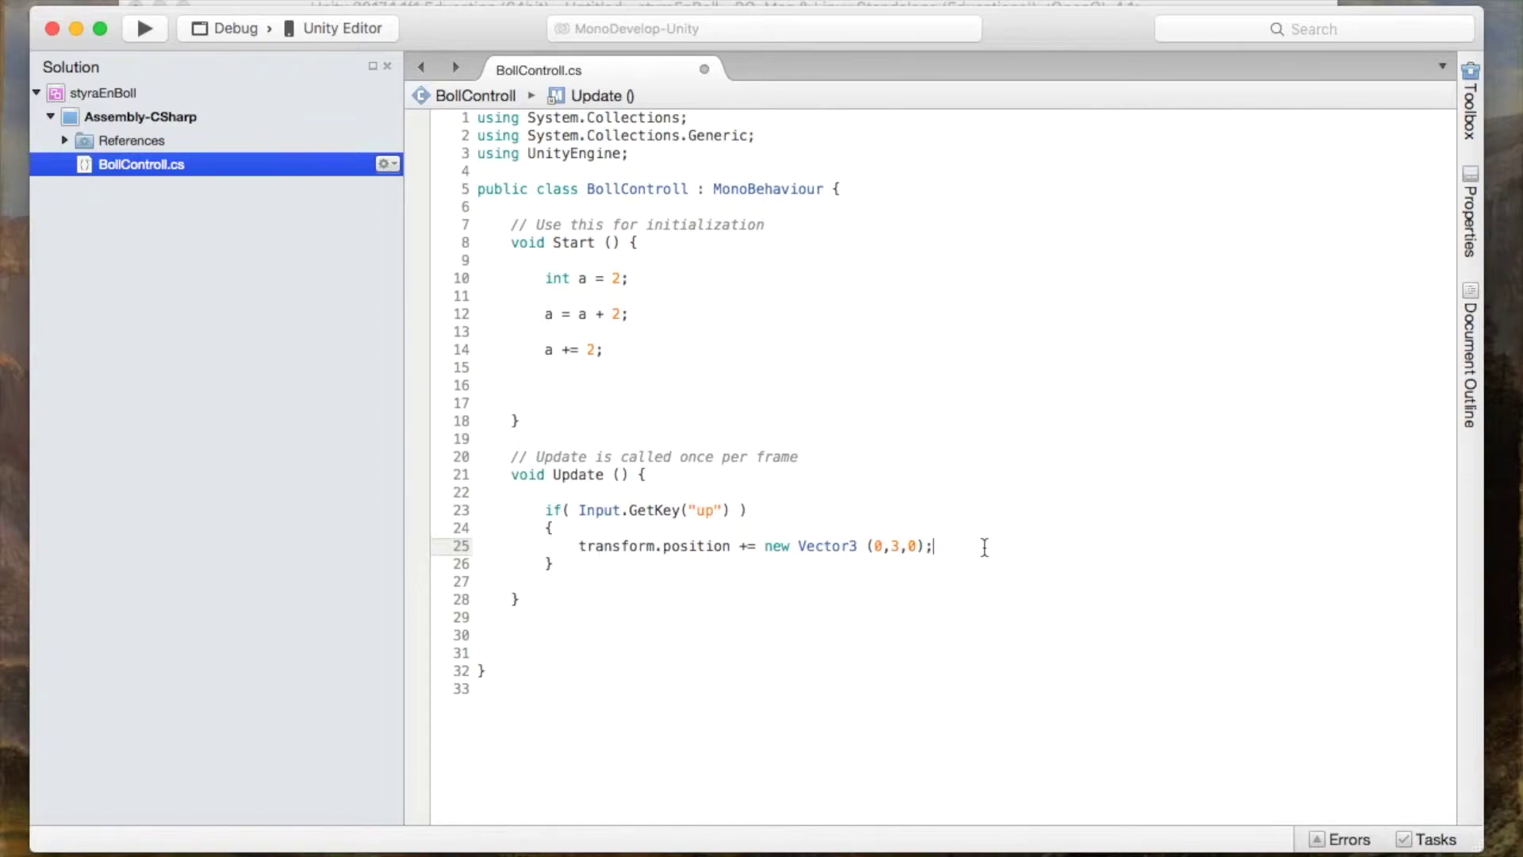
- Wrap the three test lines in Start between /* and */
drag(635, 350, 530, 280)
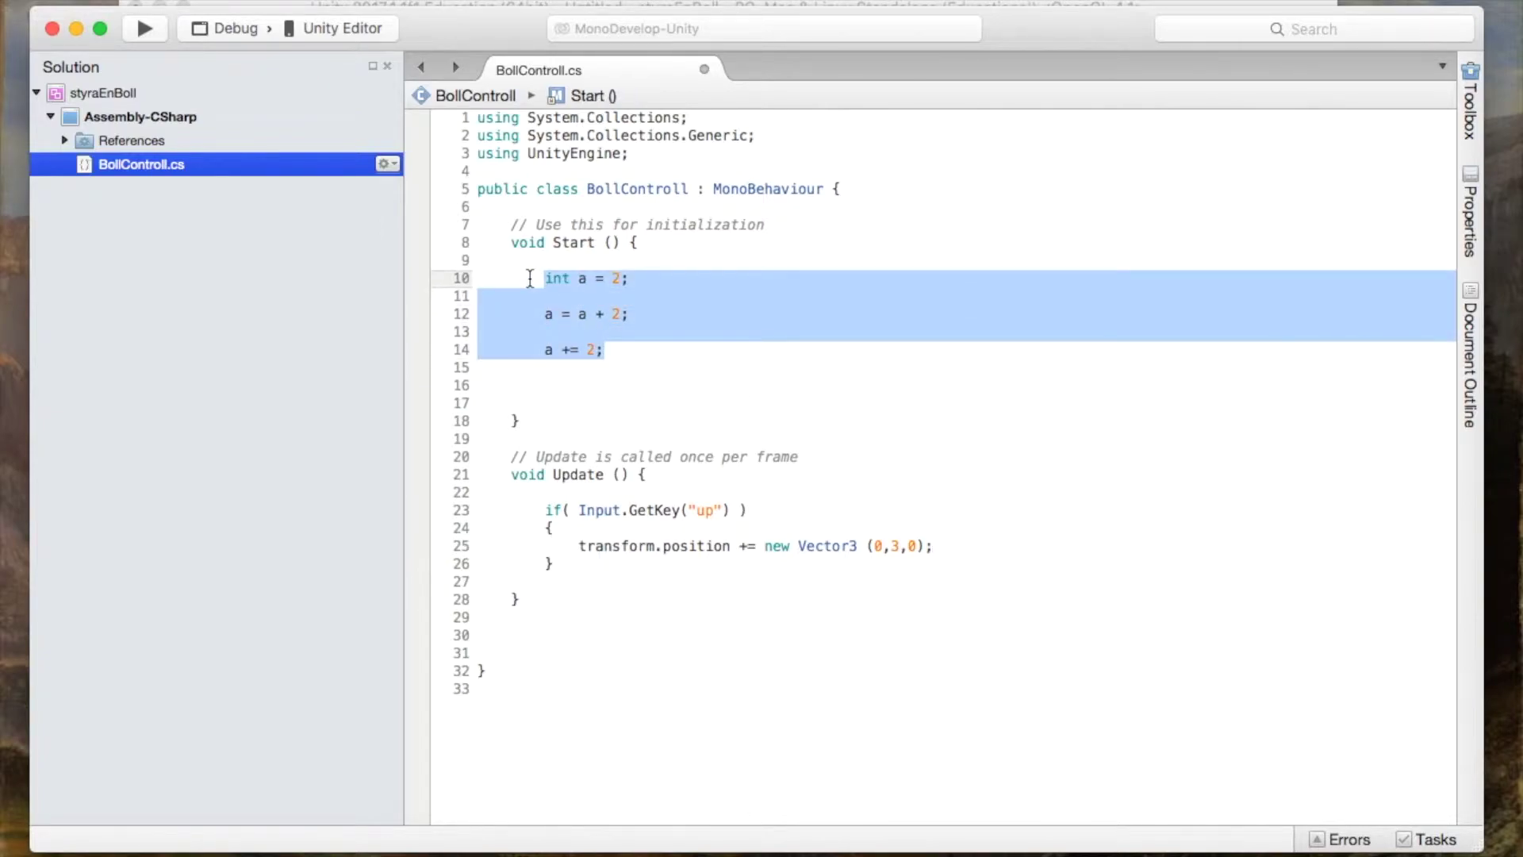
key(Up)
key(Return)
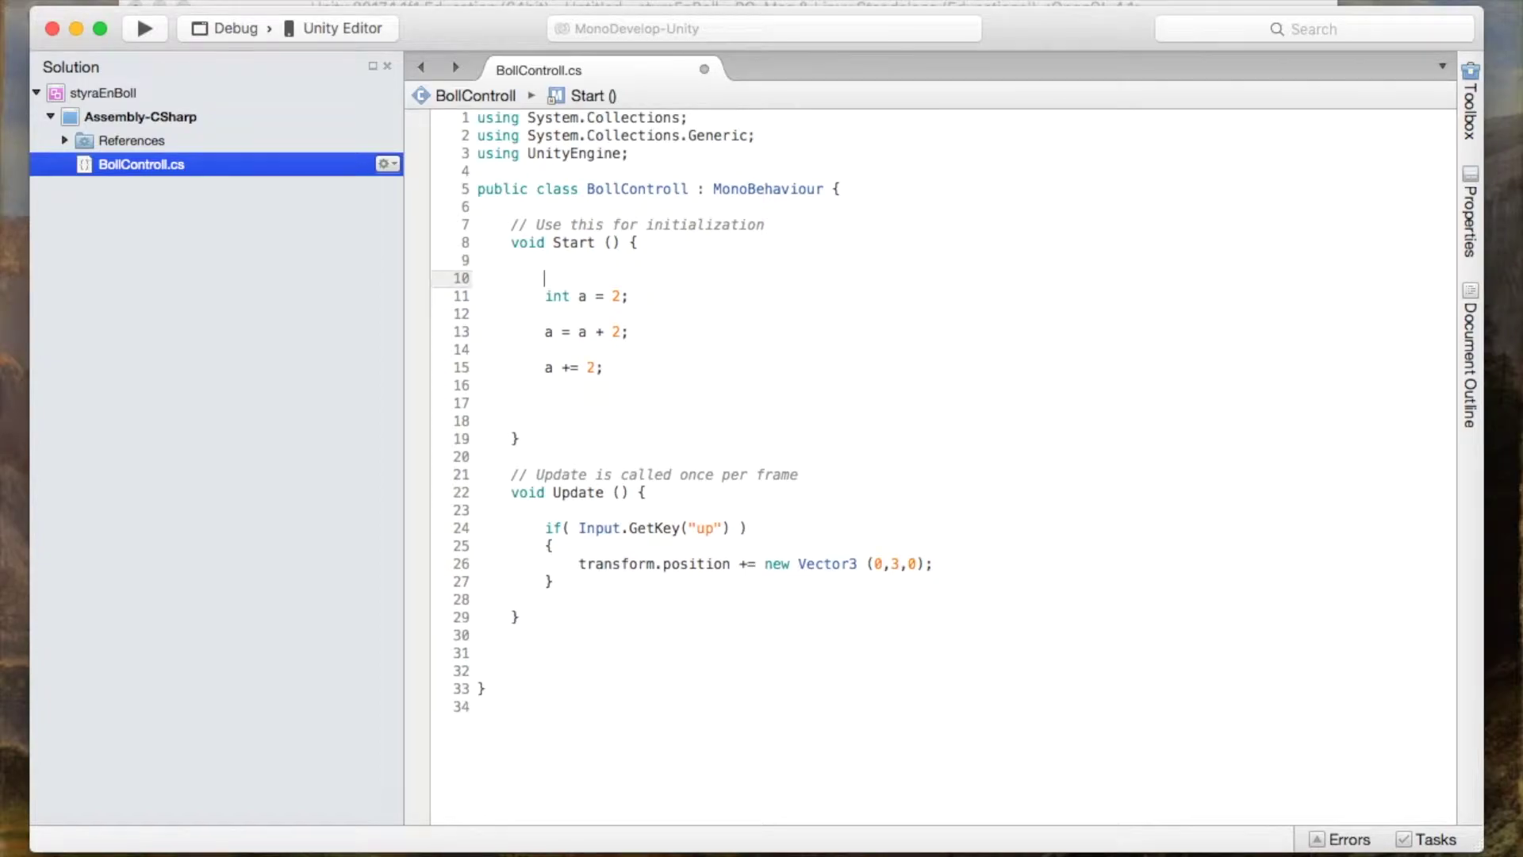
text(/*)
click(545, 388)
text($)
key(BackSpace)
text(*/)
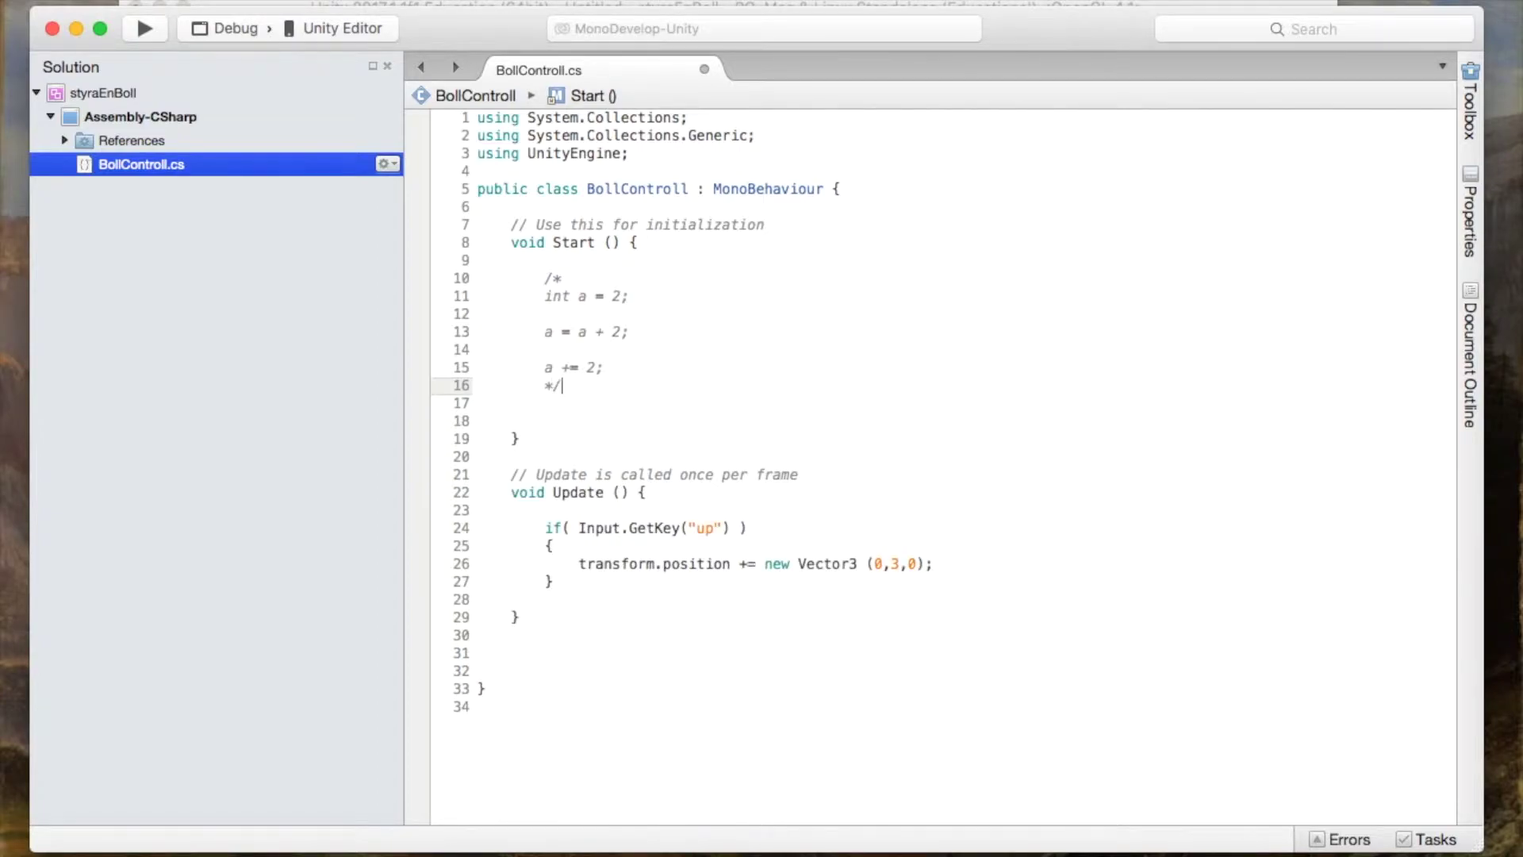
- Title the block comment 'Flerradskommentar' after /* and save the script
click(588, 292)
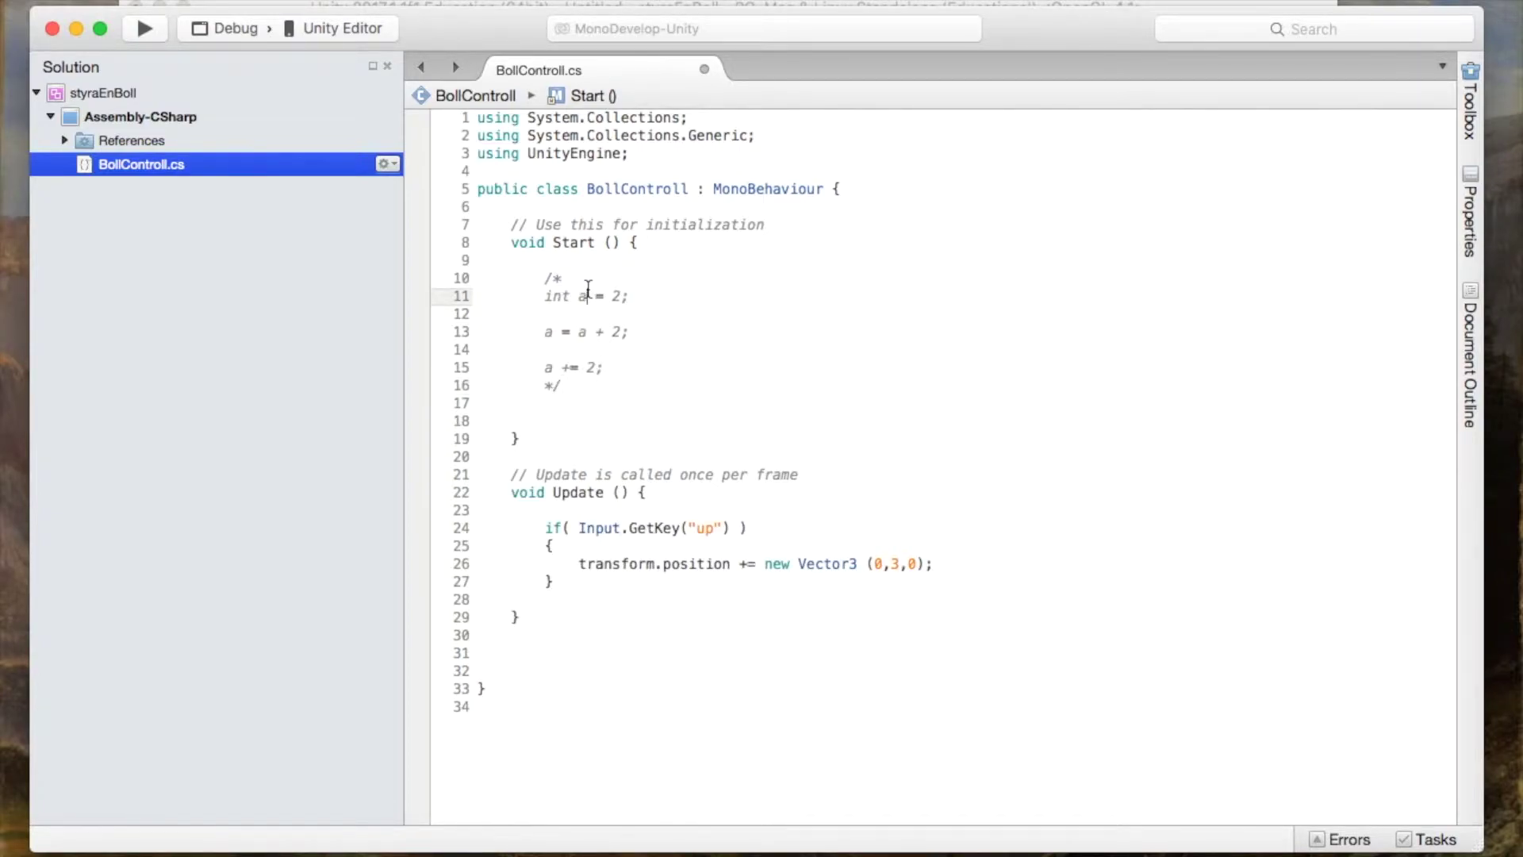
click(583, 280)
text(Fr)
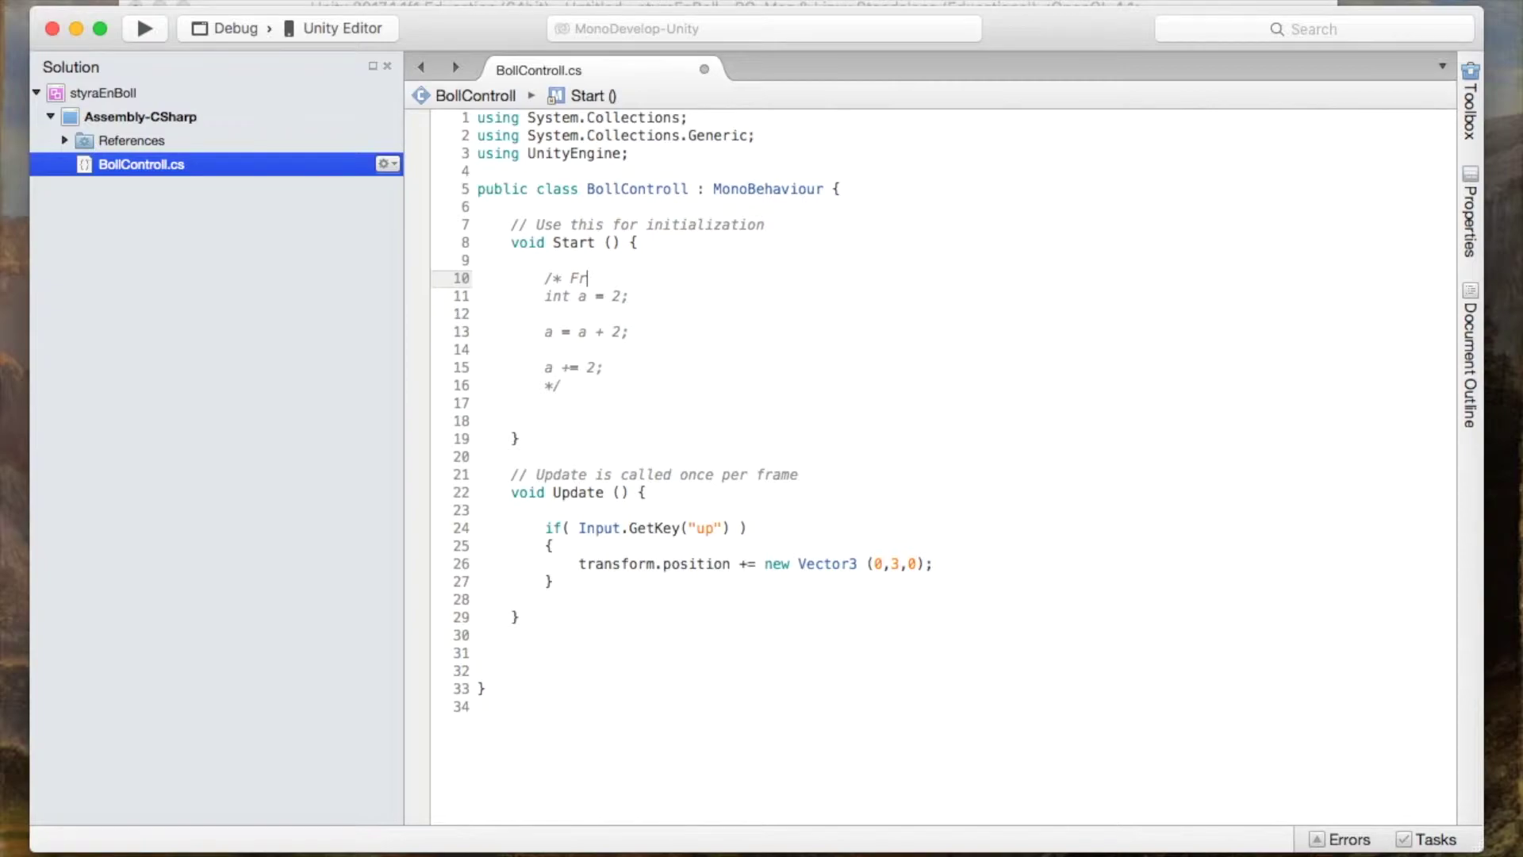
key(BackSpace)
text(lerradskommentar)
click(550, 279)
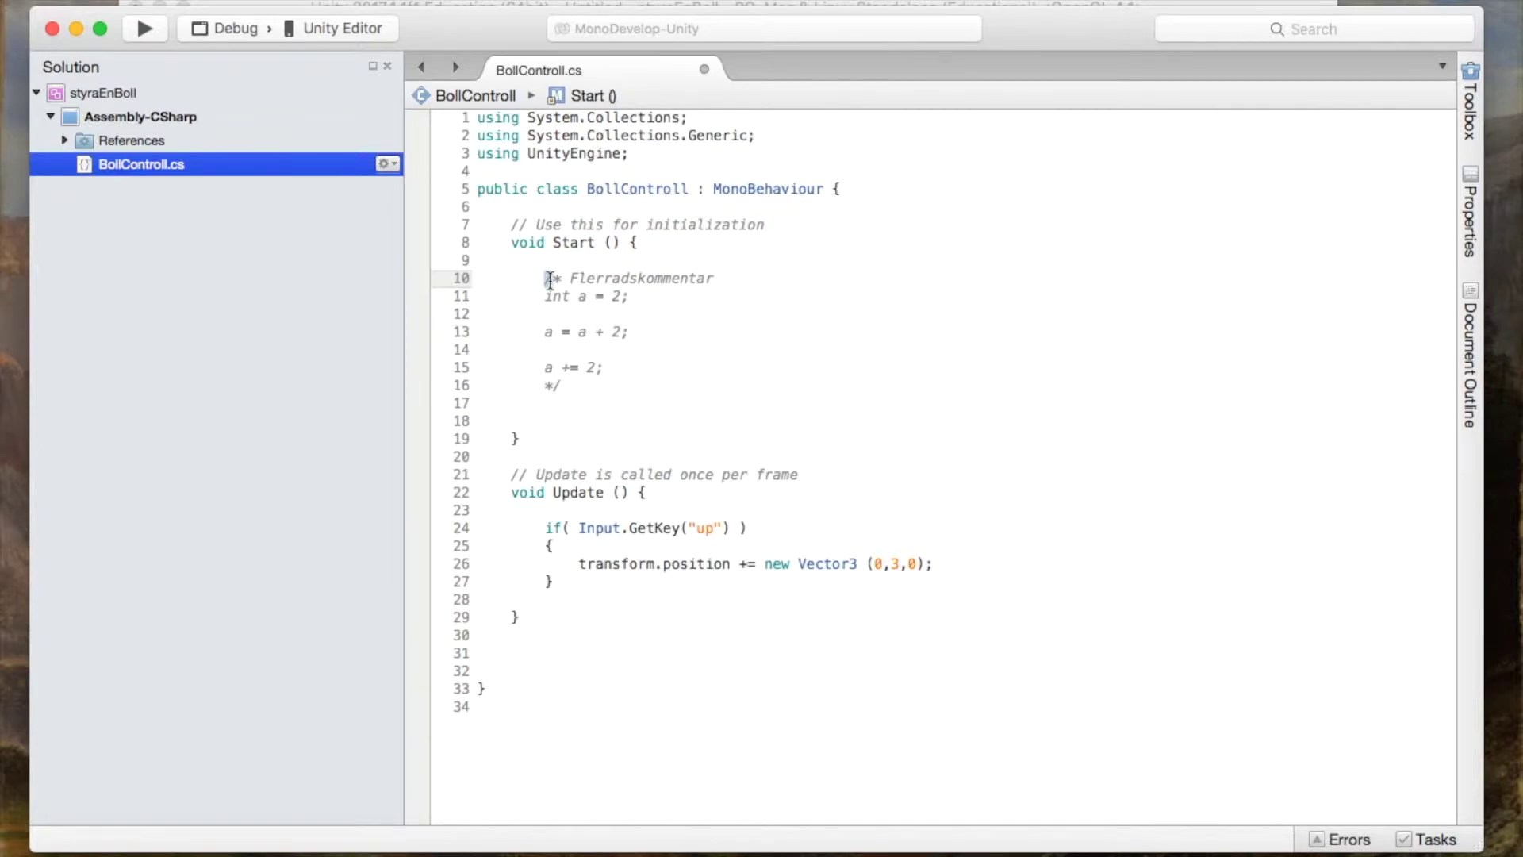
drag(570, 277, 630, 370)
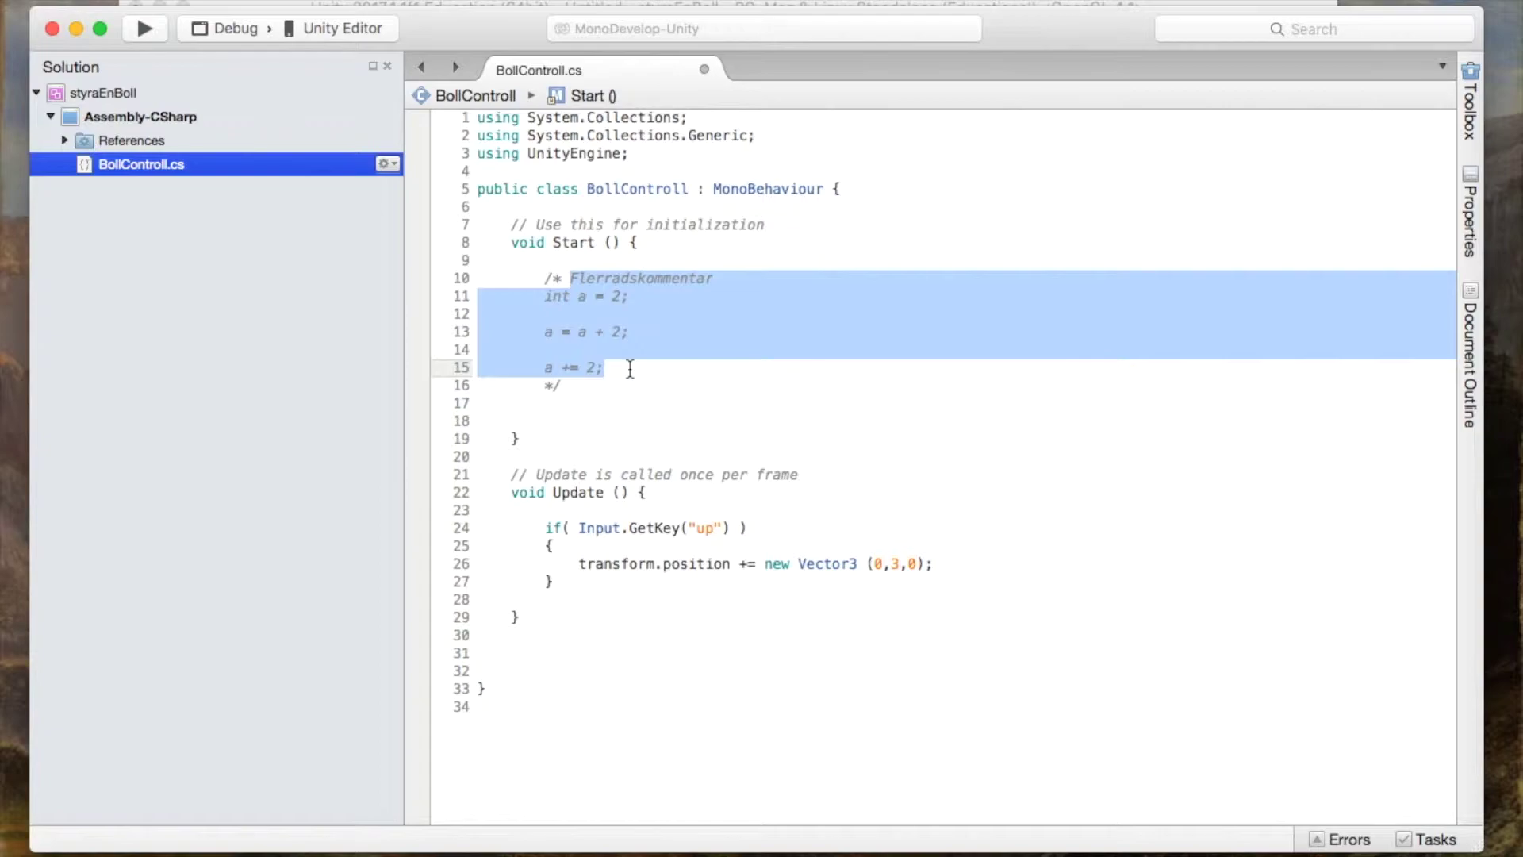
click(568, 385)
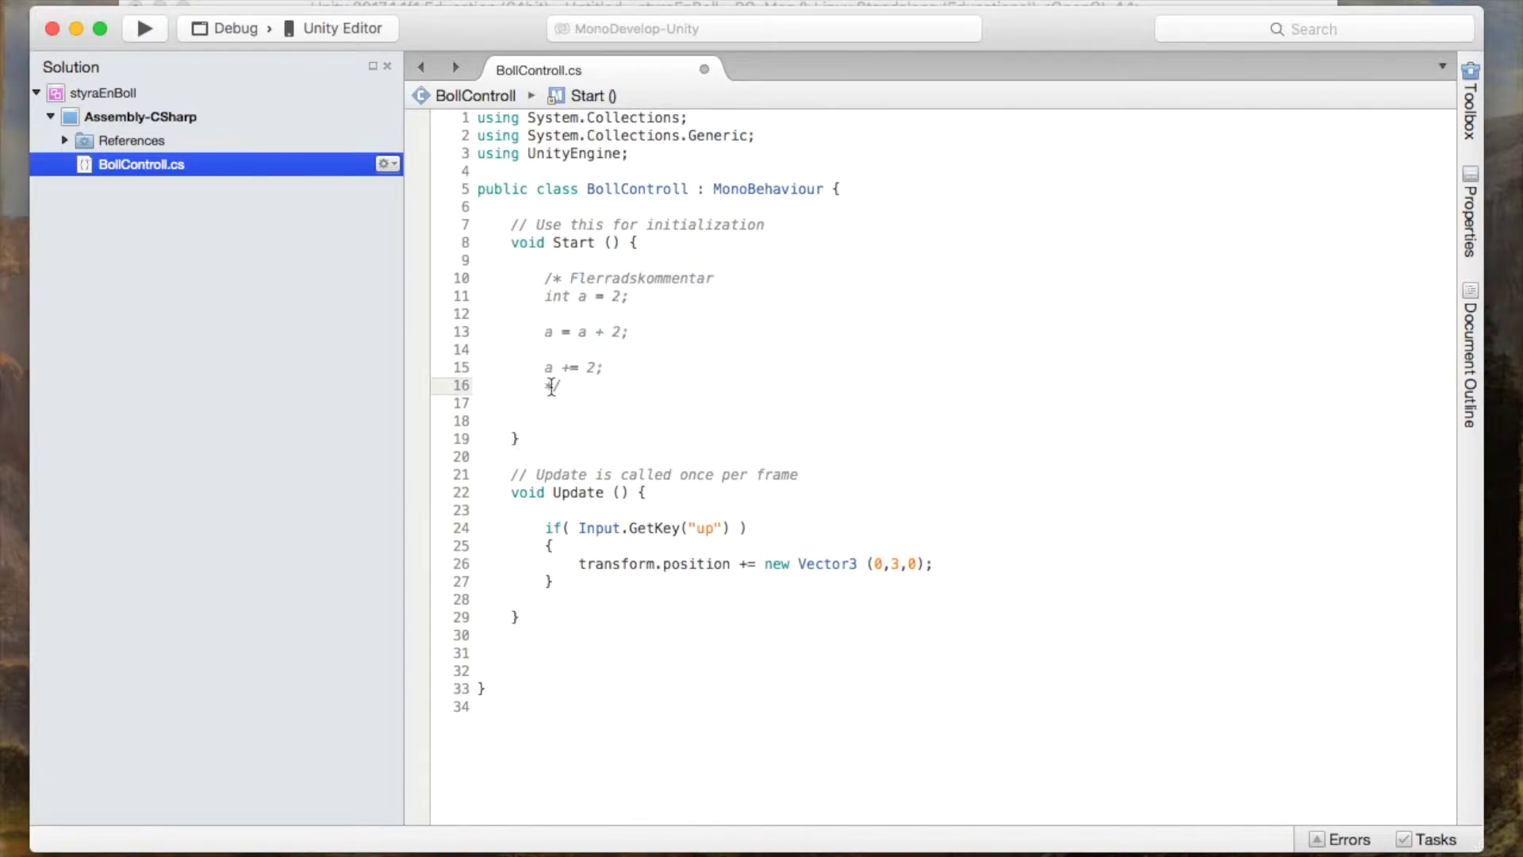
click(758, 438)
scroll(690, 708, down, 3)
scroll(690, 708, down, 2)
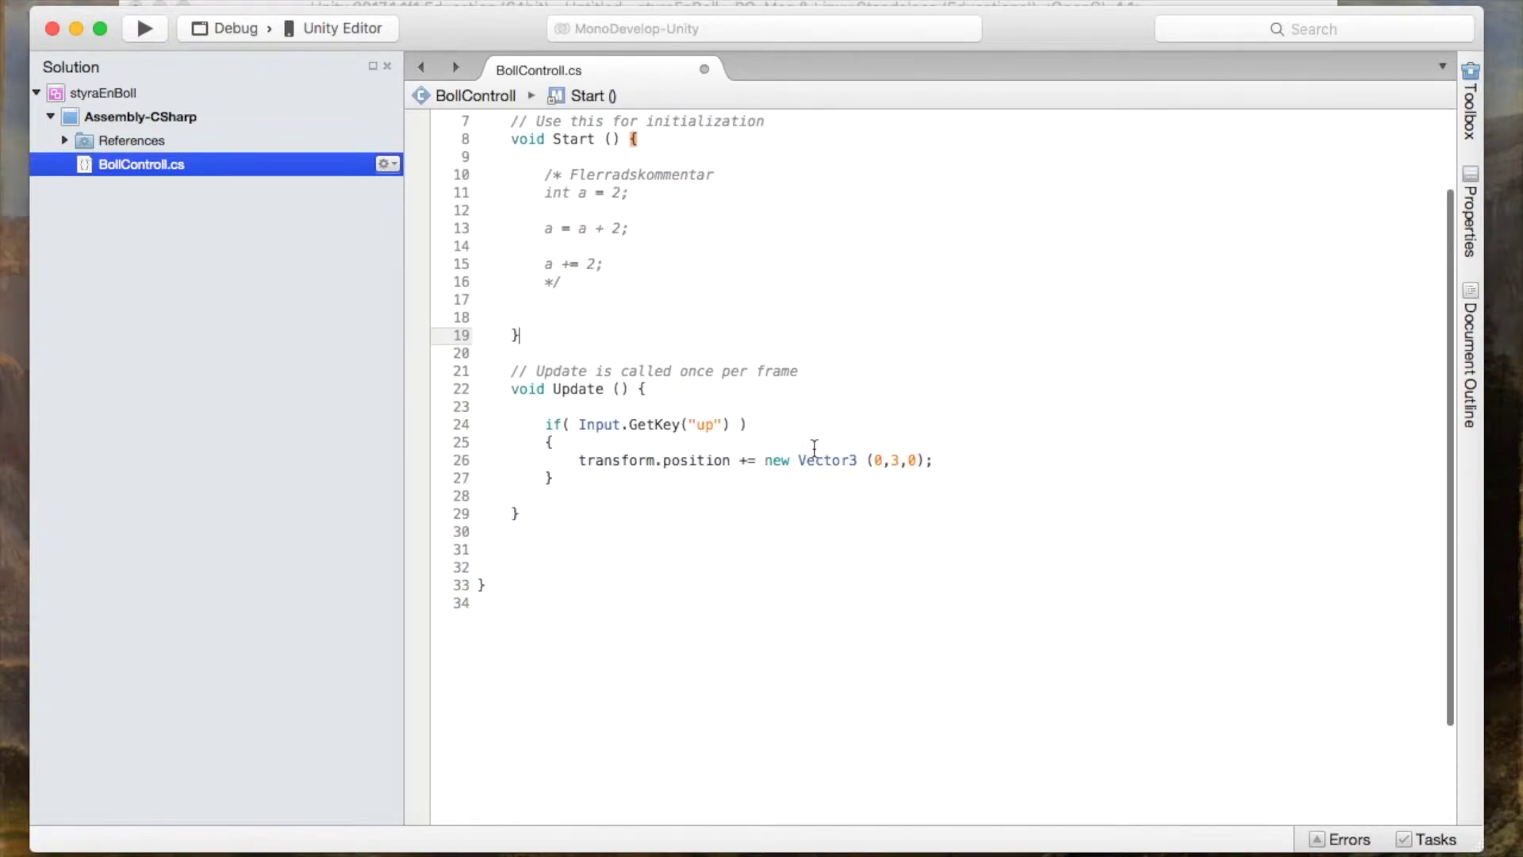
key(super+s)
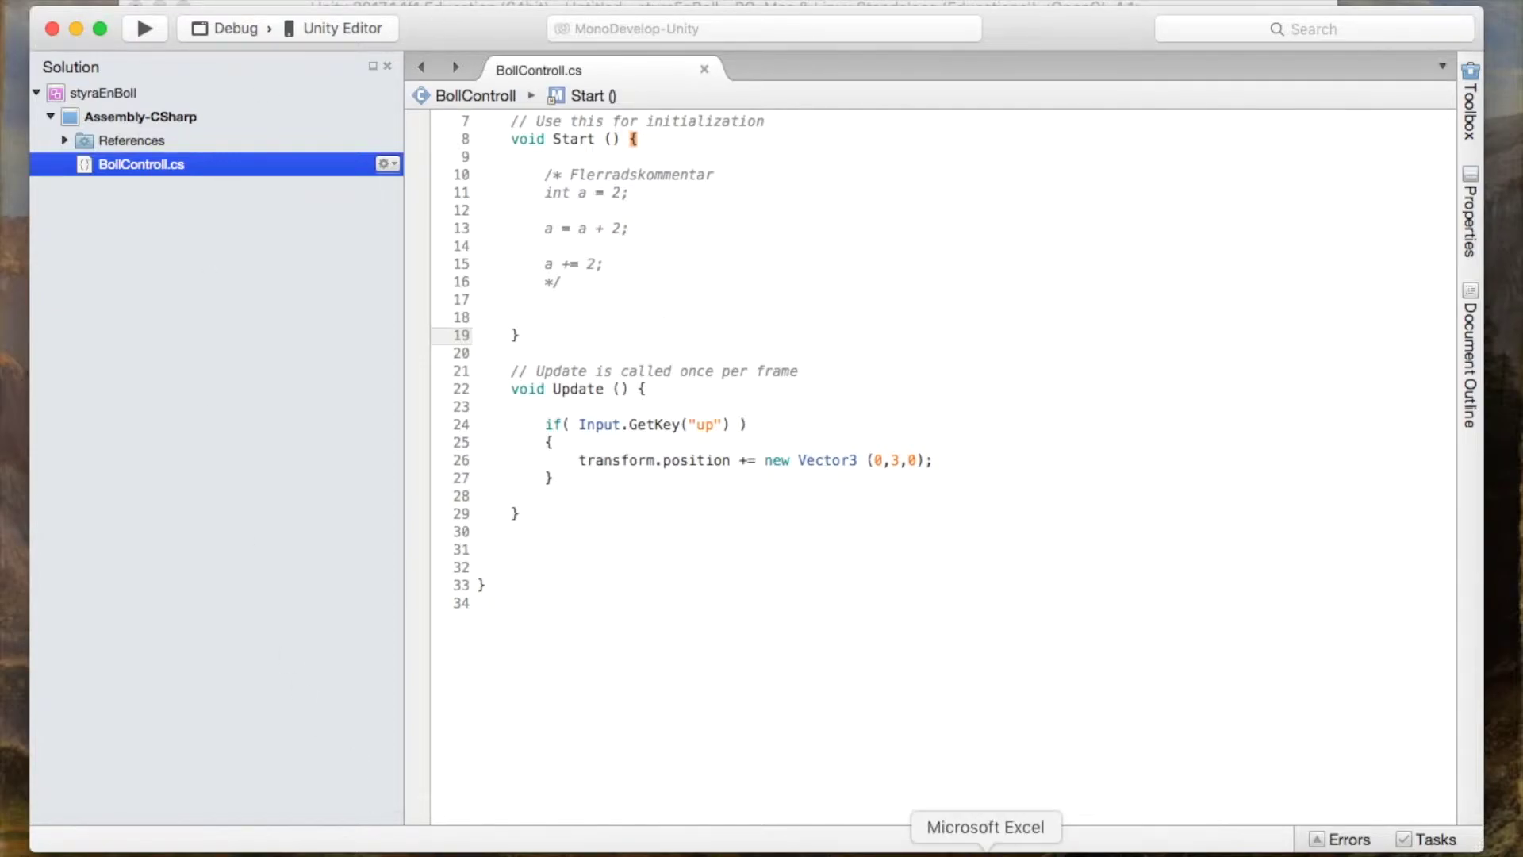
click(894, 842)
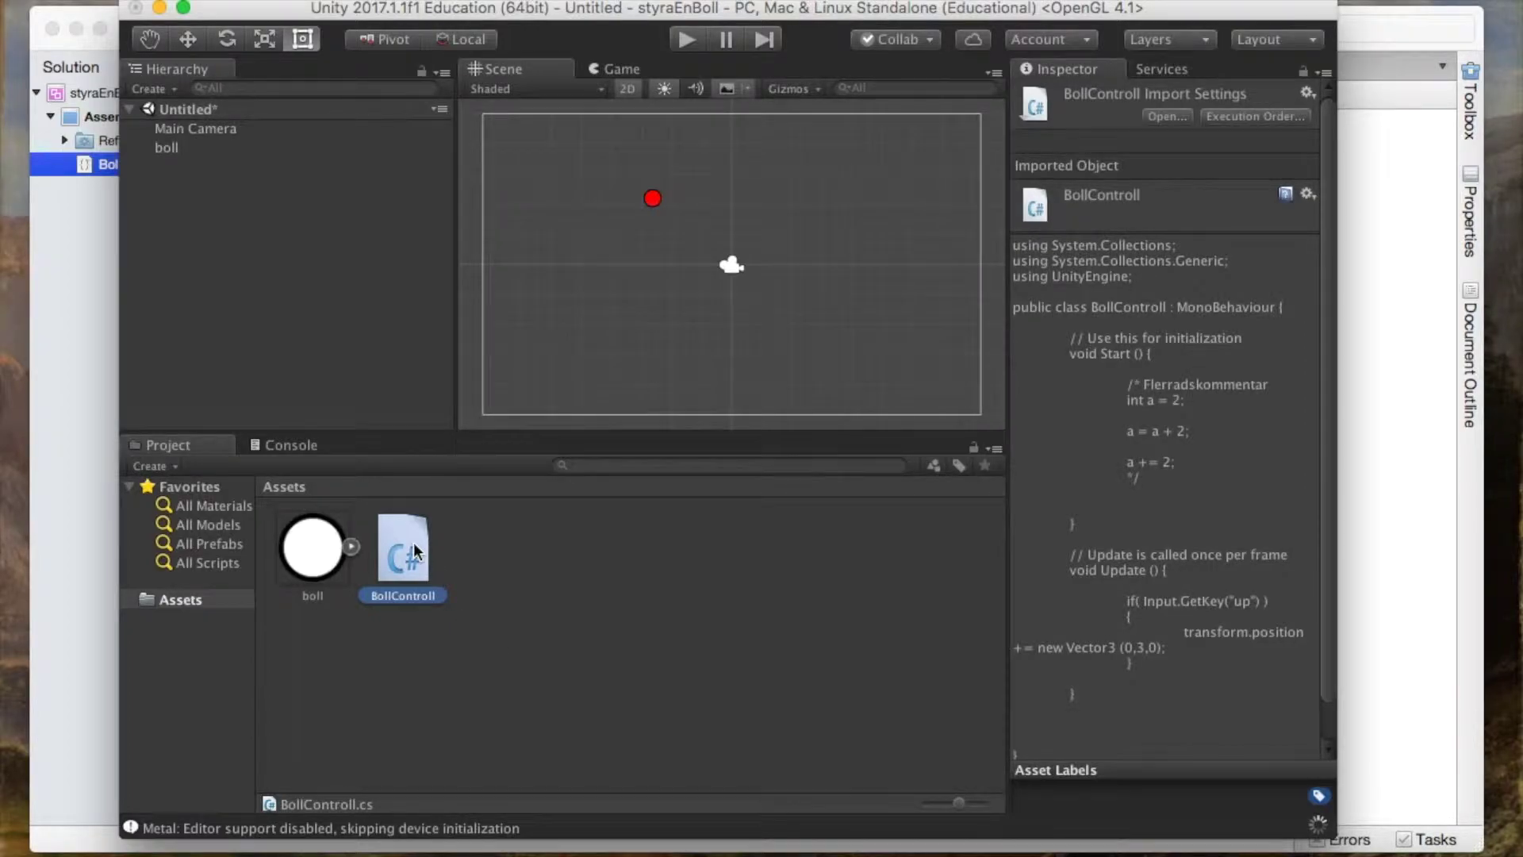
- Attach the BollControll script to the boll object and check its components
click(444, 555)
mouse_move(403, 547)
mouse_down()
mouse_move(432, 418)
mouse_move(168, 151)
mouse_up()
click(168, 147)
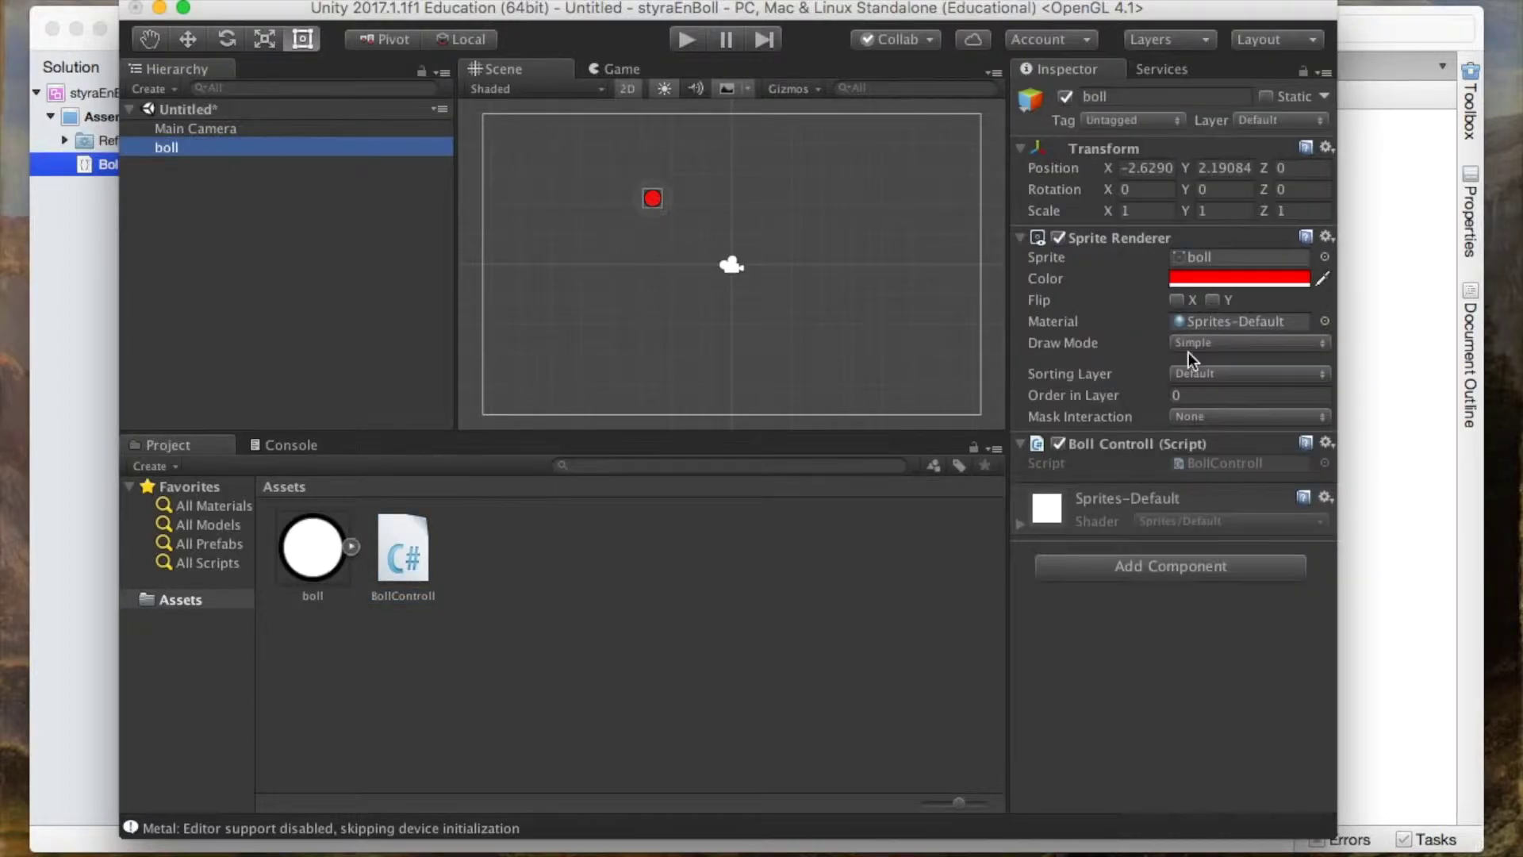
click(954, 289)
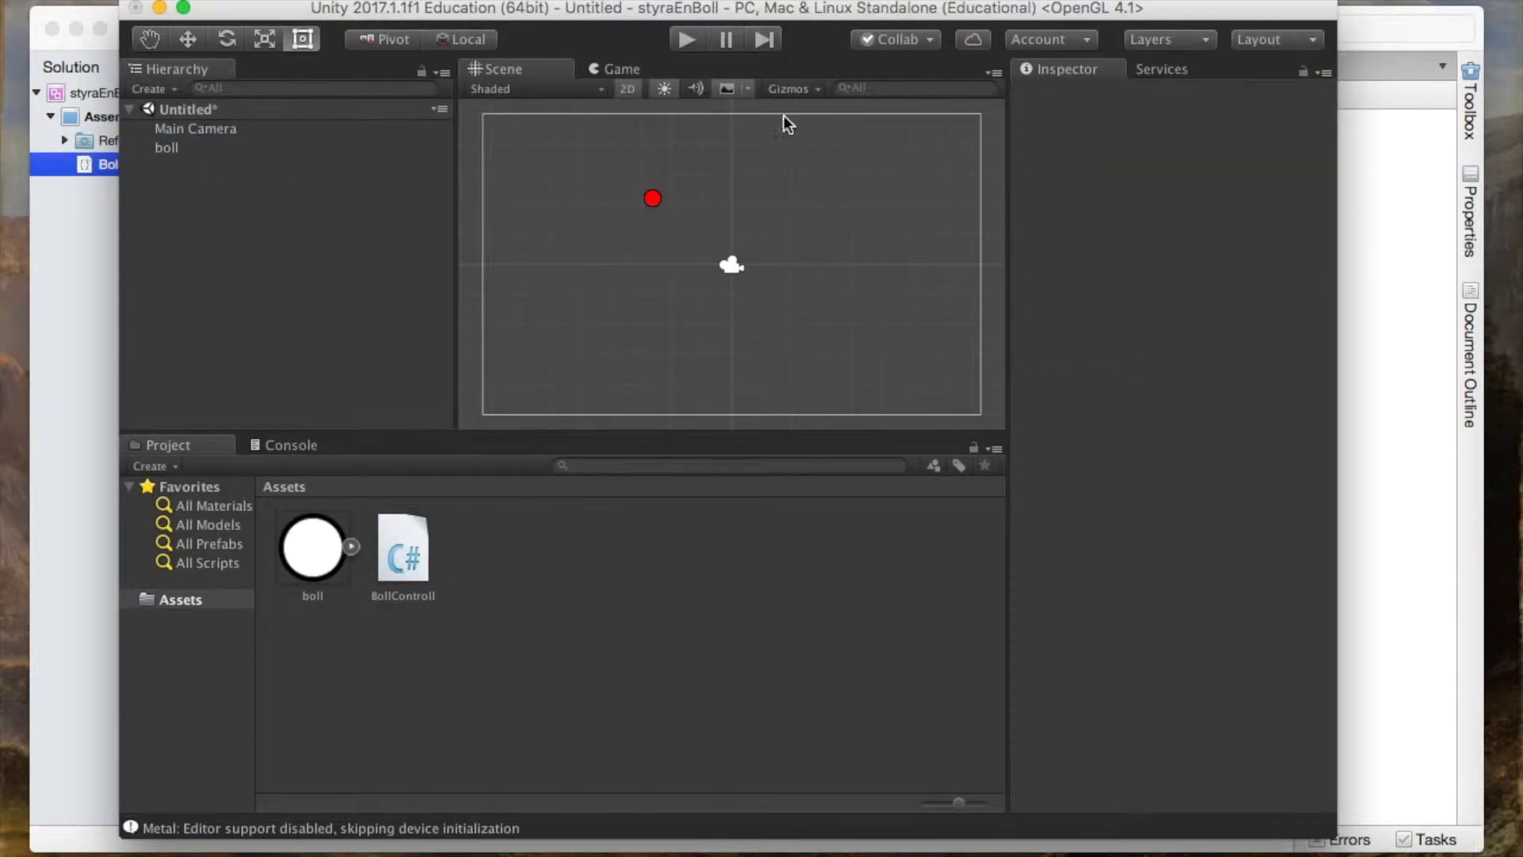
- Play-test the scene, stop it, and return to the code editor
click(692, 46)
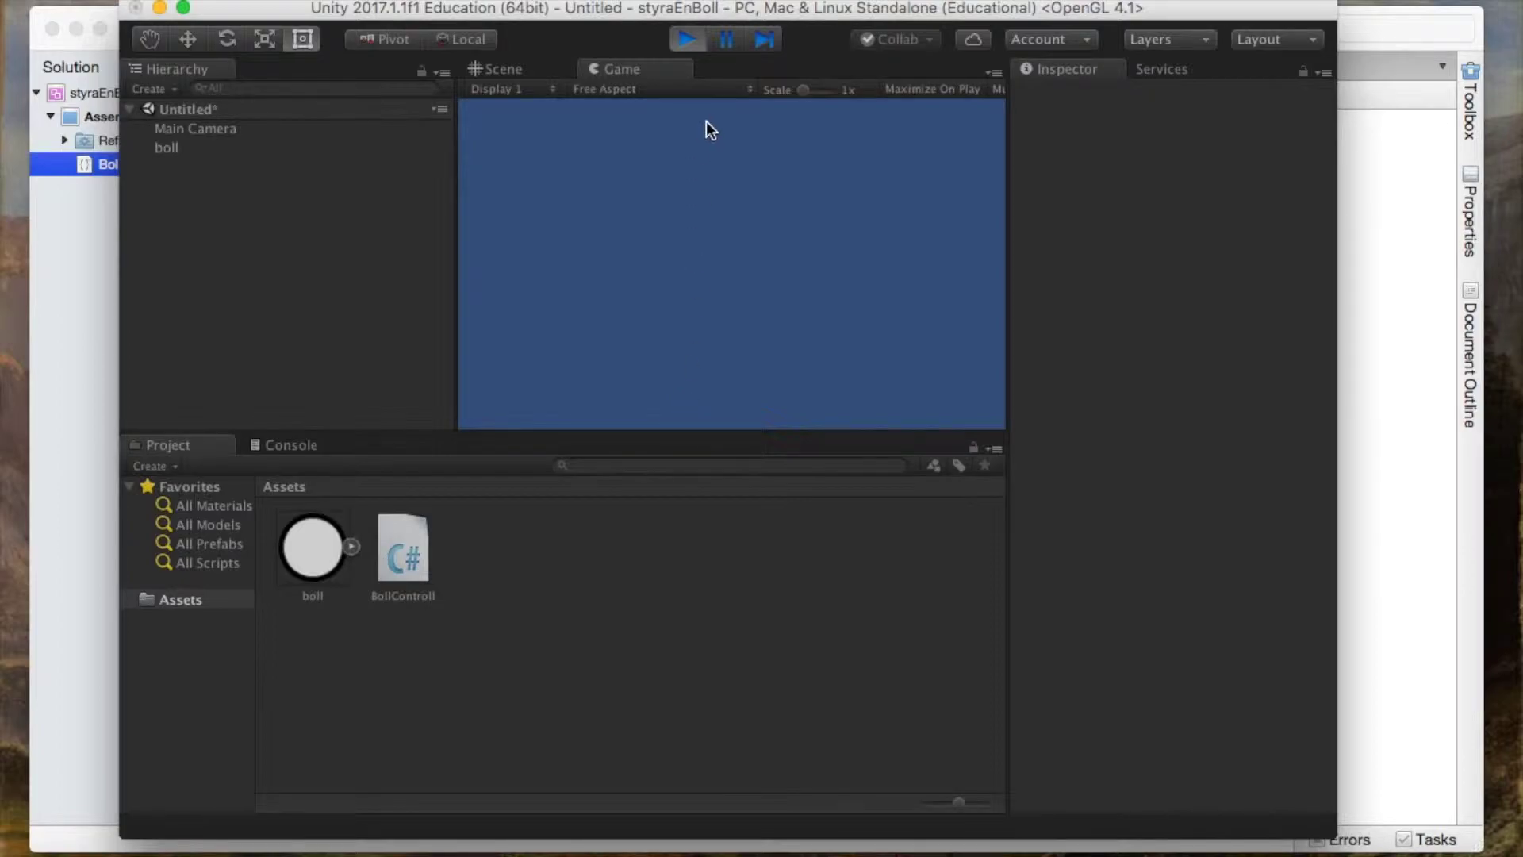
click(702, 43)
click(1369, 175)
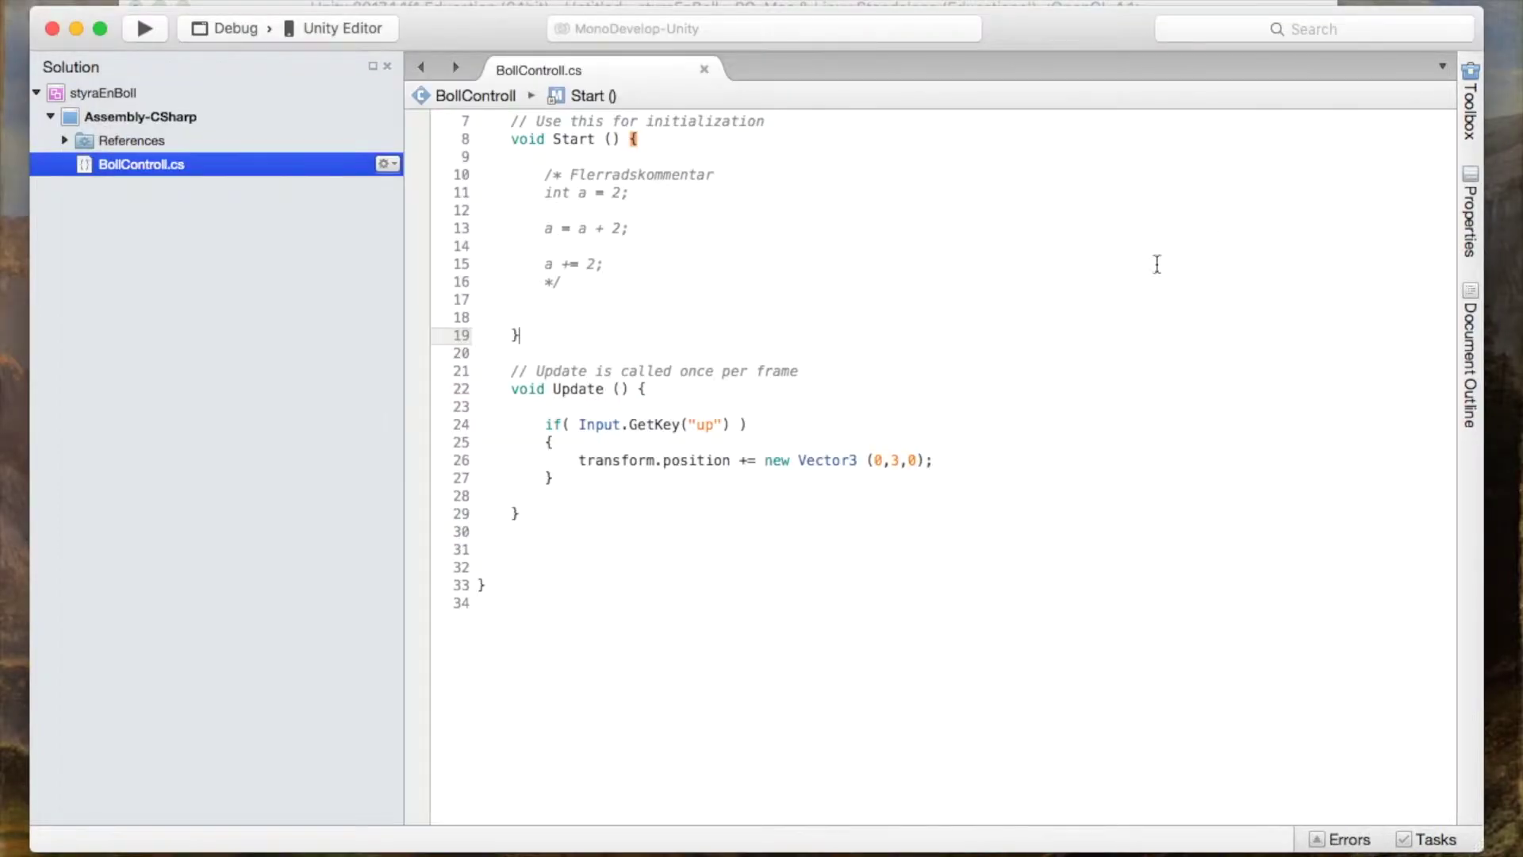
- Change the upward step from Vector3 (0,3,0) to (0,1,0) and save the script
click(900, 460)
double_click(897, 460)
text(1)
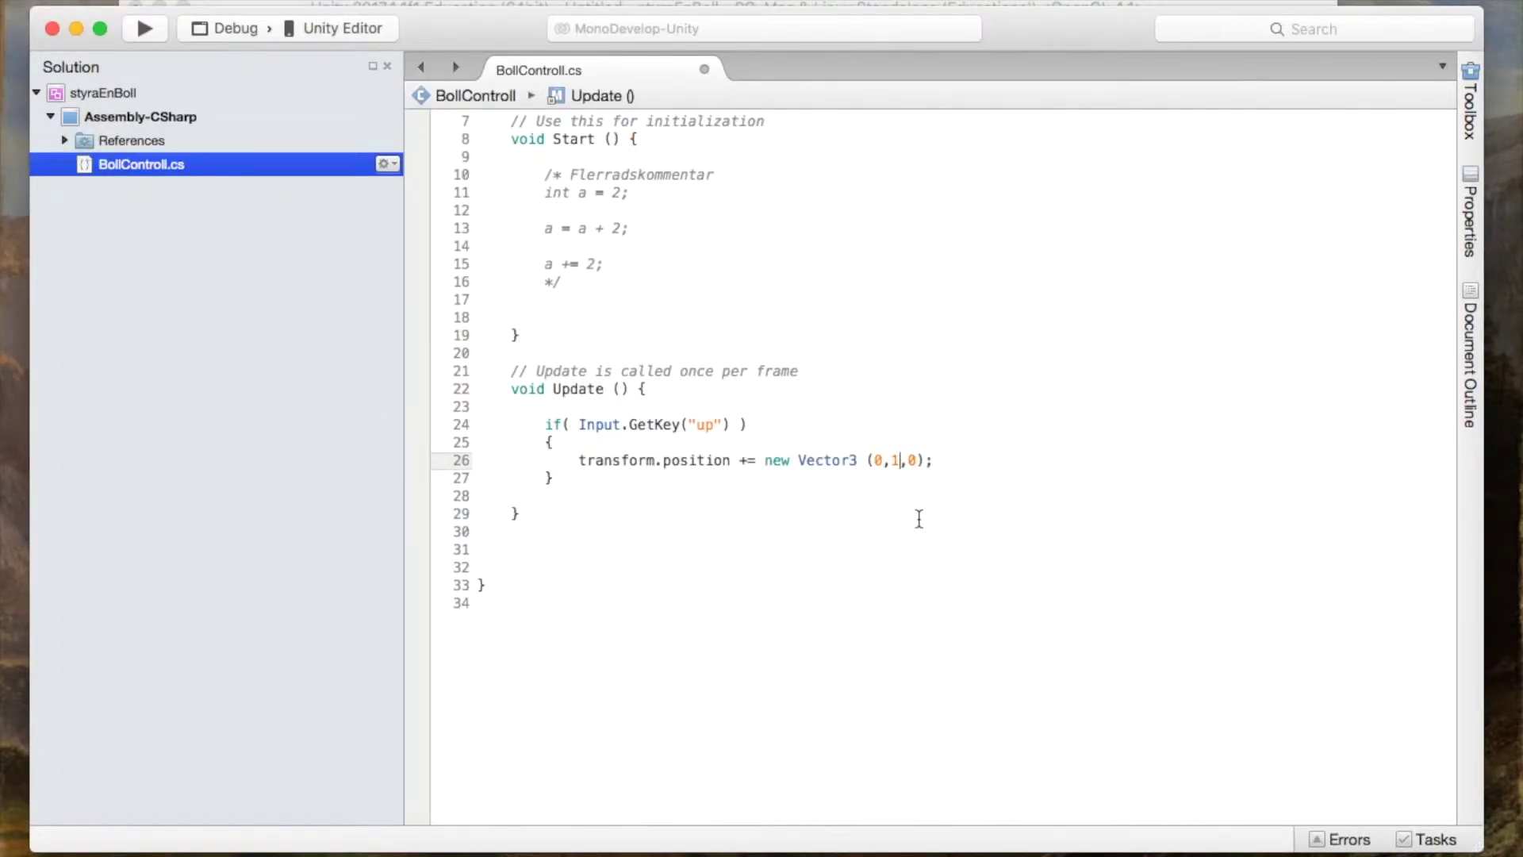
key(super+s)
click(520, 2)
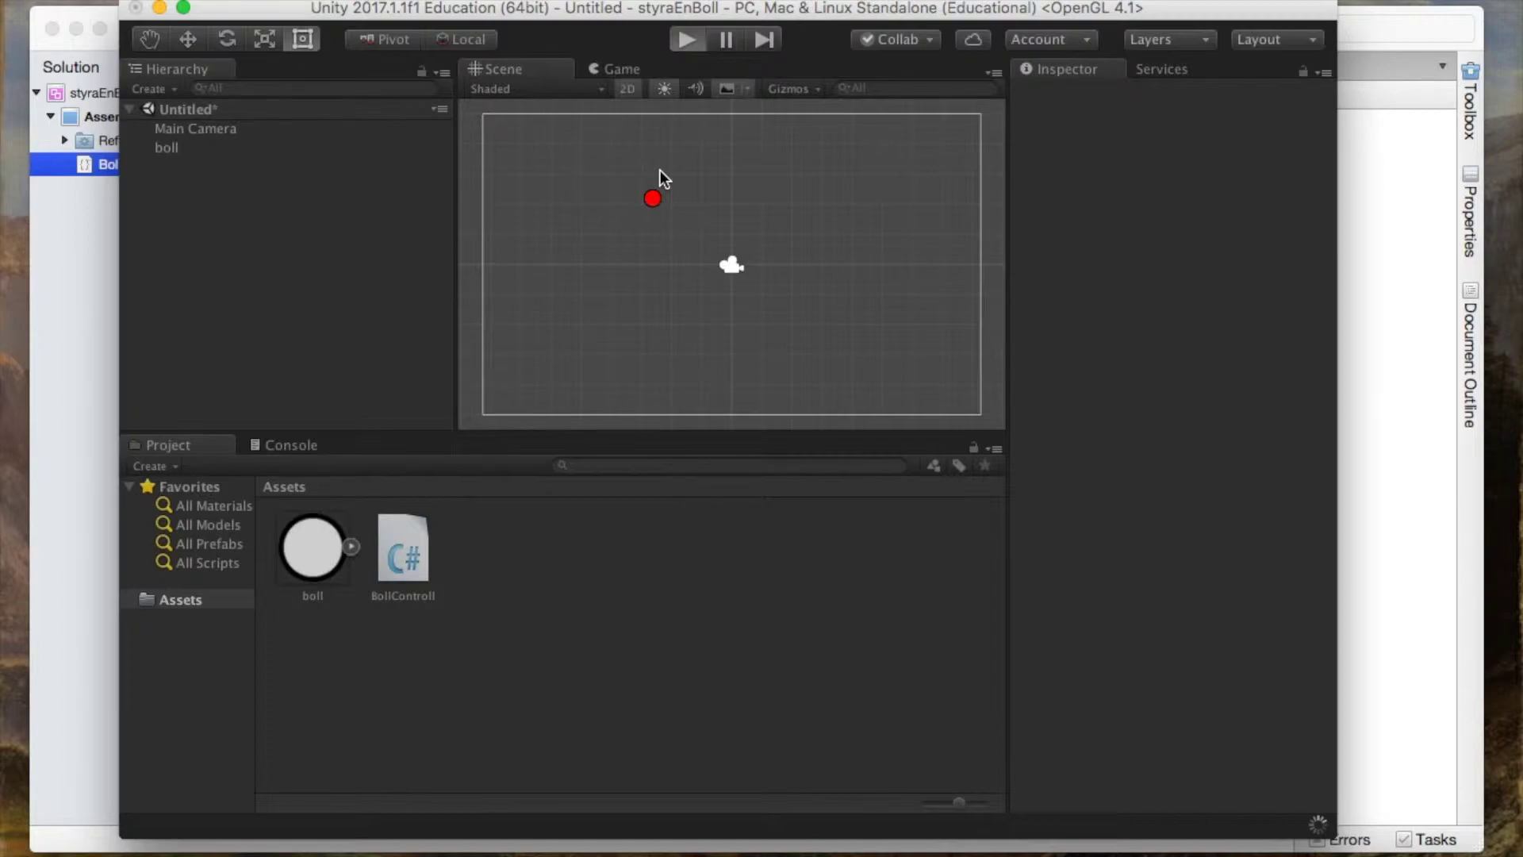
- Play-test, drag the ball down to Y -2.47, then play-test the slower step again
key(super+p)
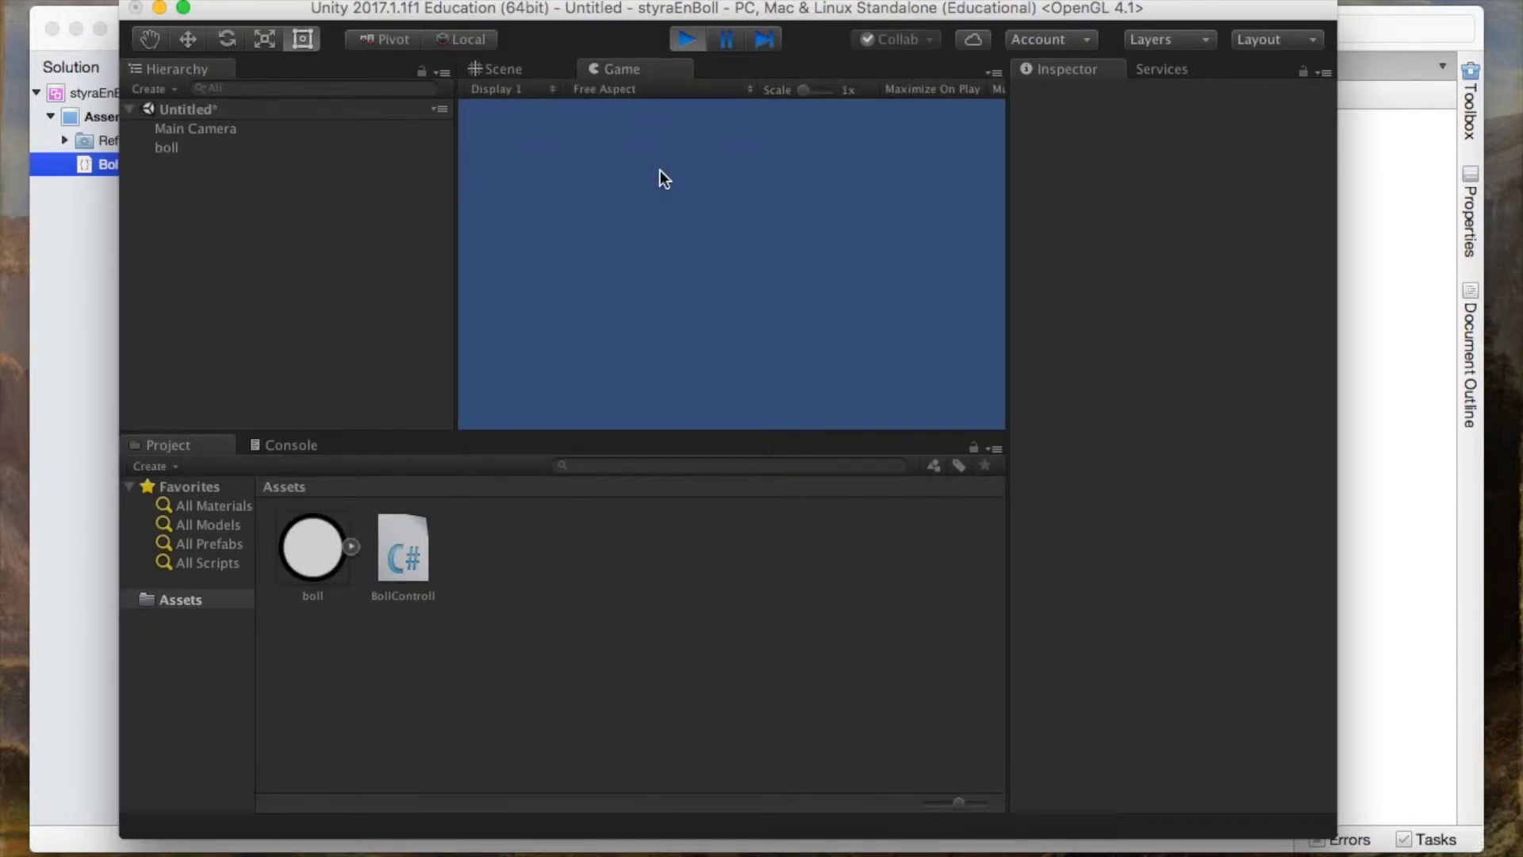
click(687, 41)
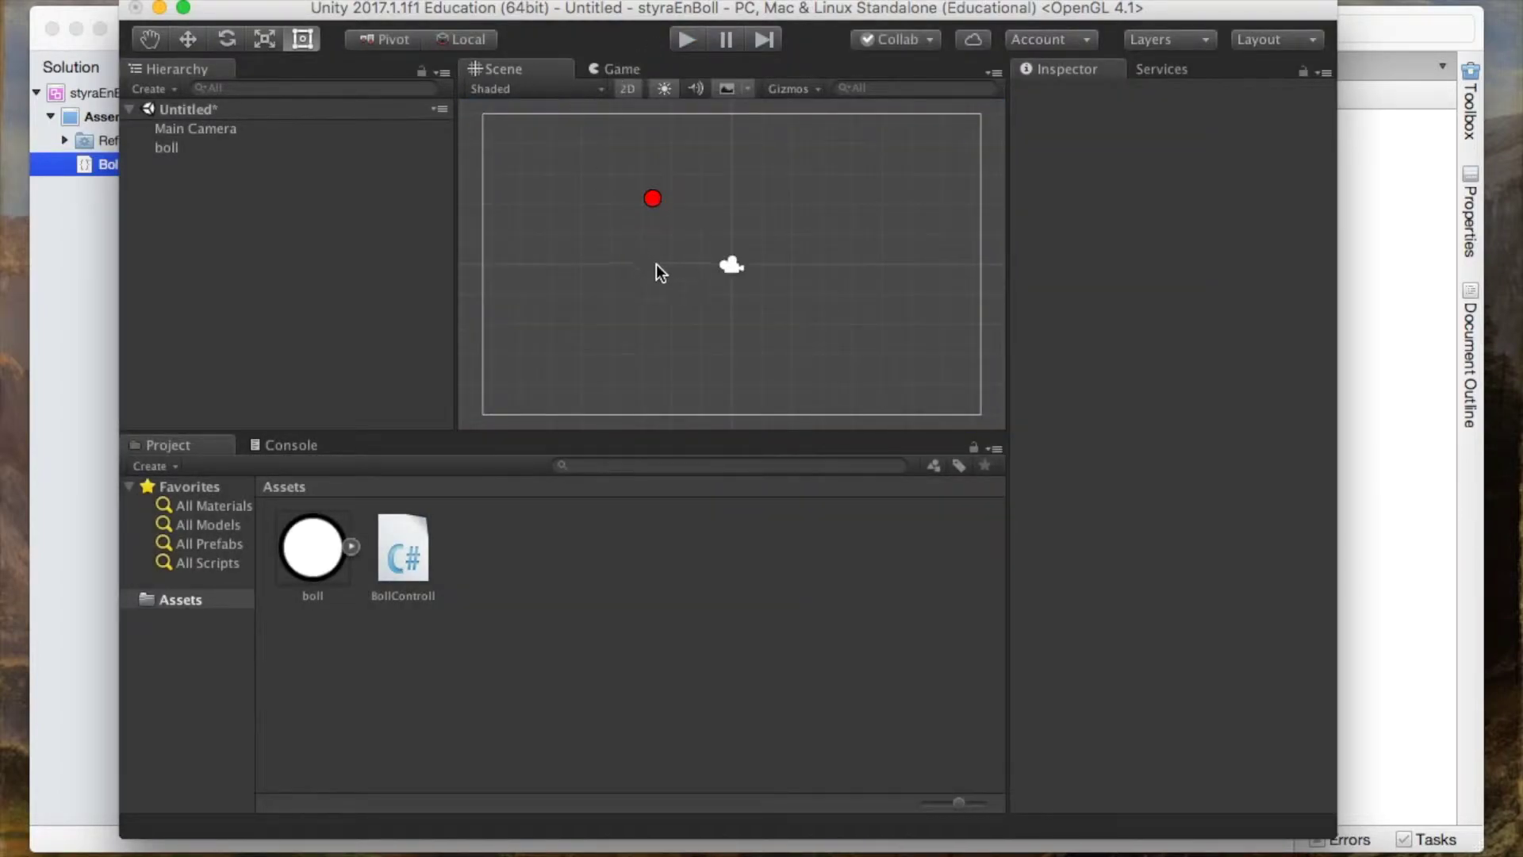
click(653, 197)
drag(652, 203, 649, 349)
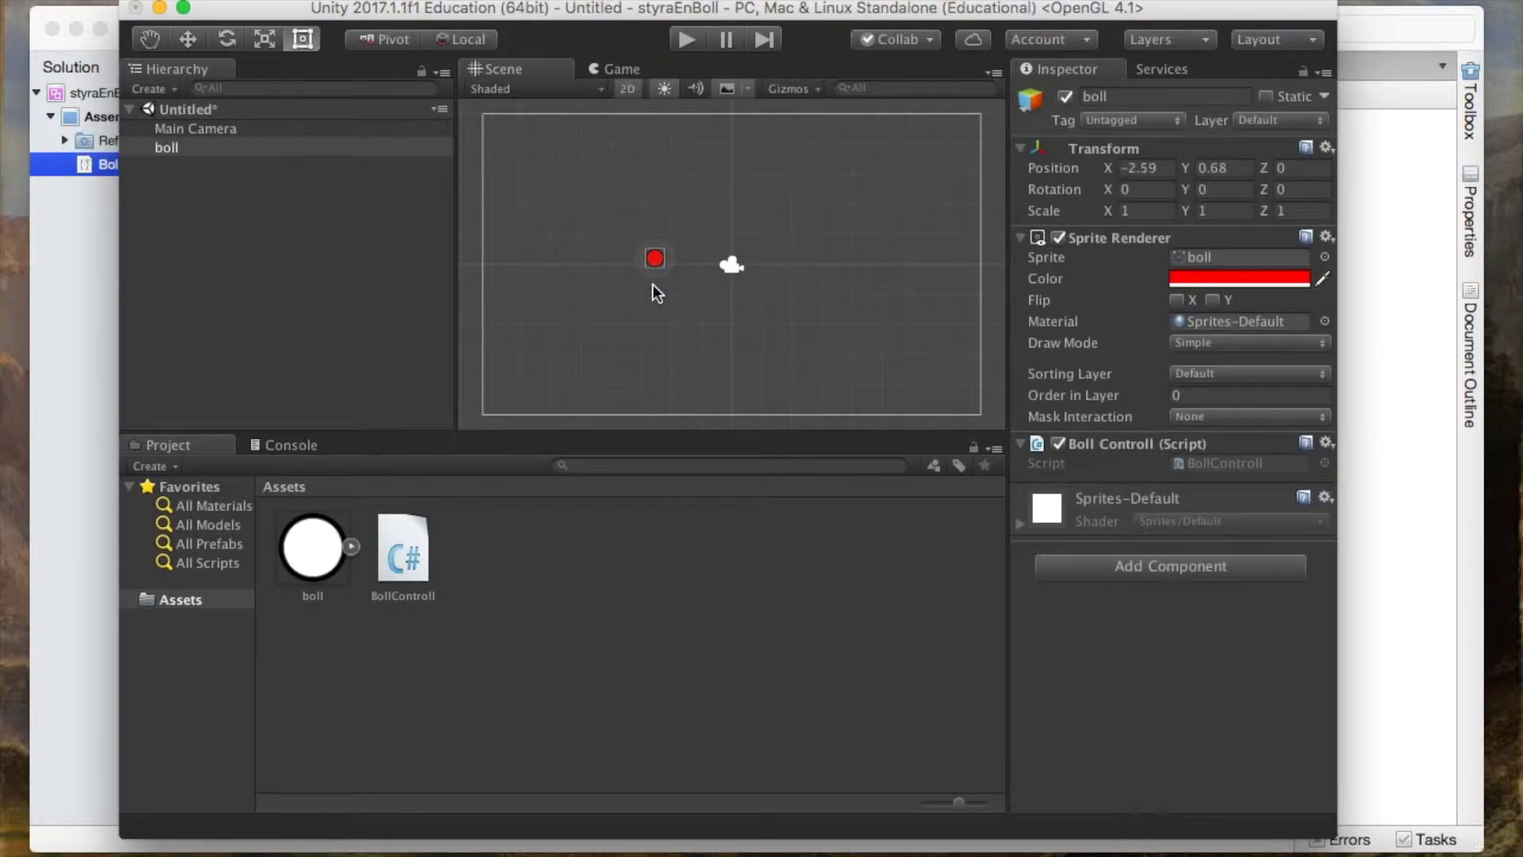
click(687, 39)
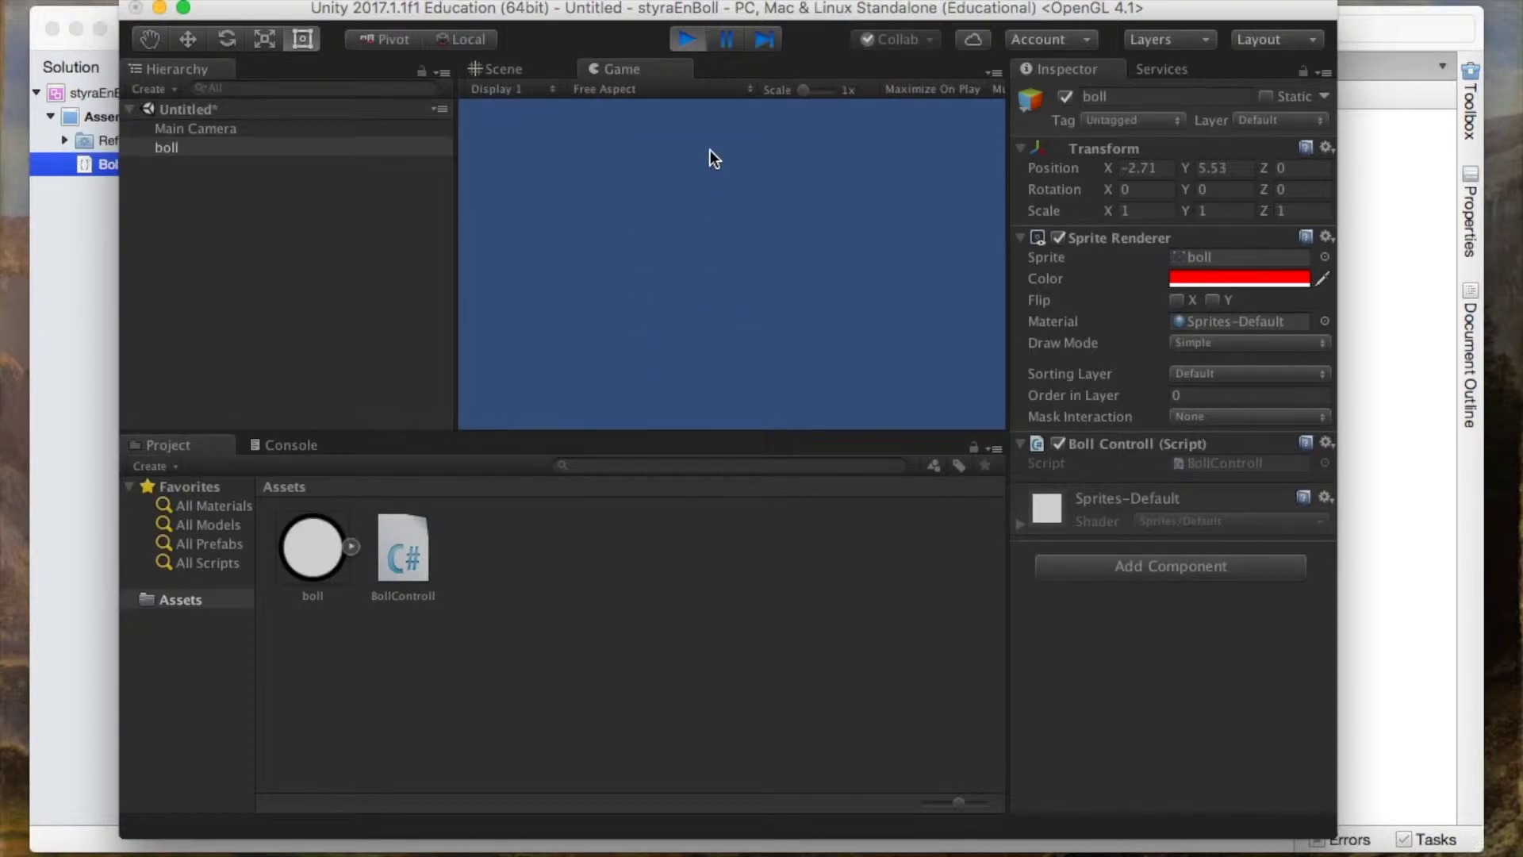
click(693, 45)
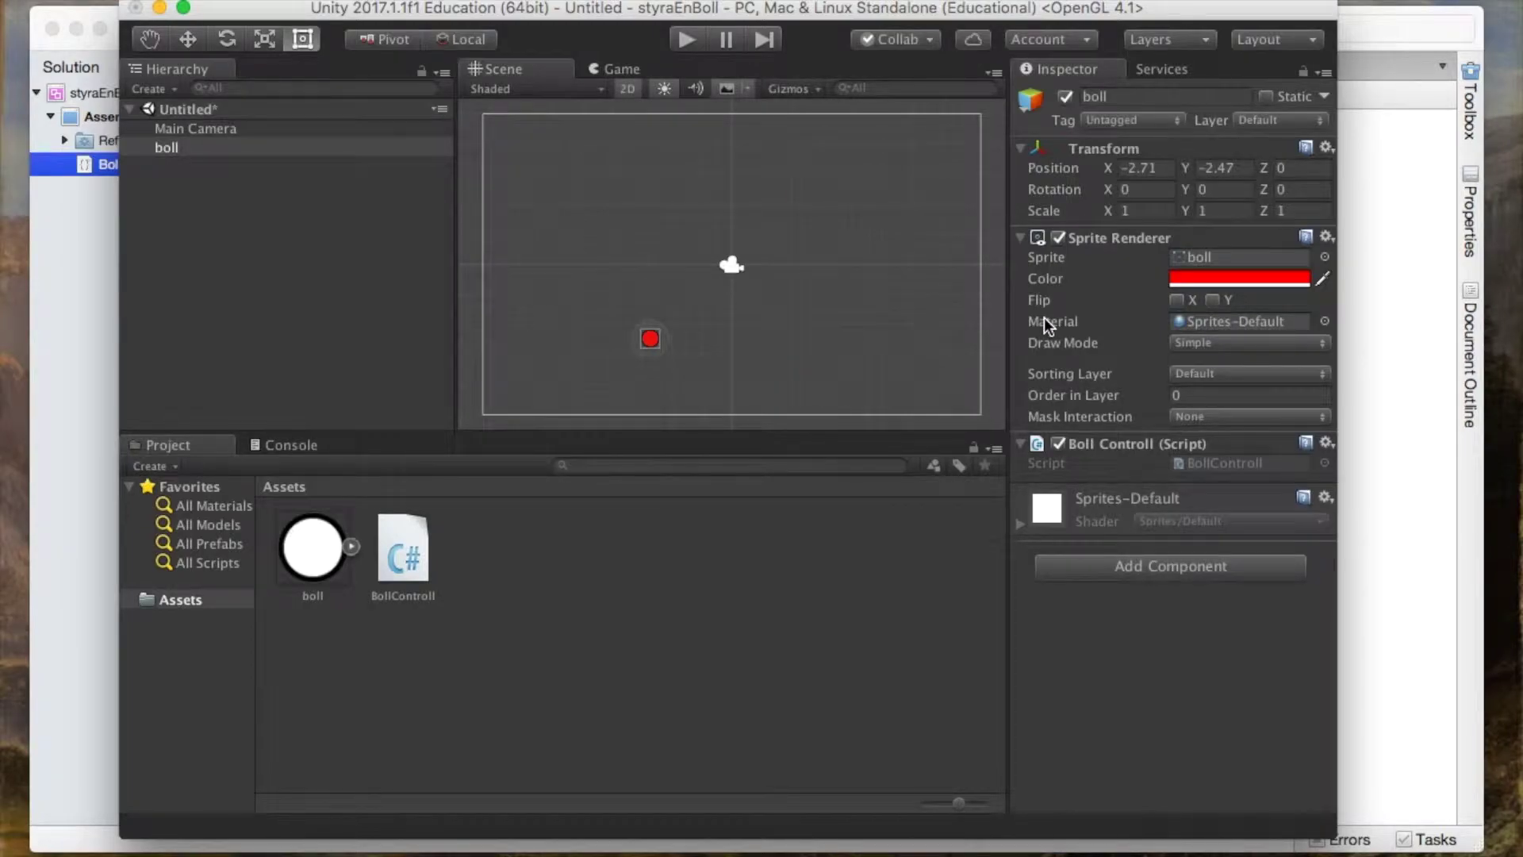
click(1388, 364)
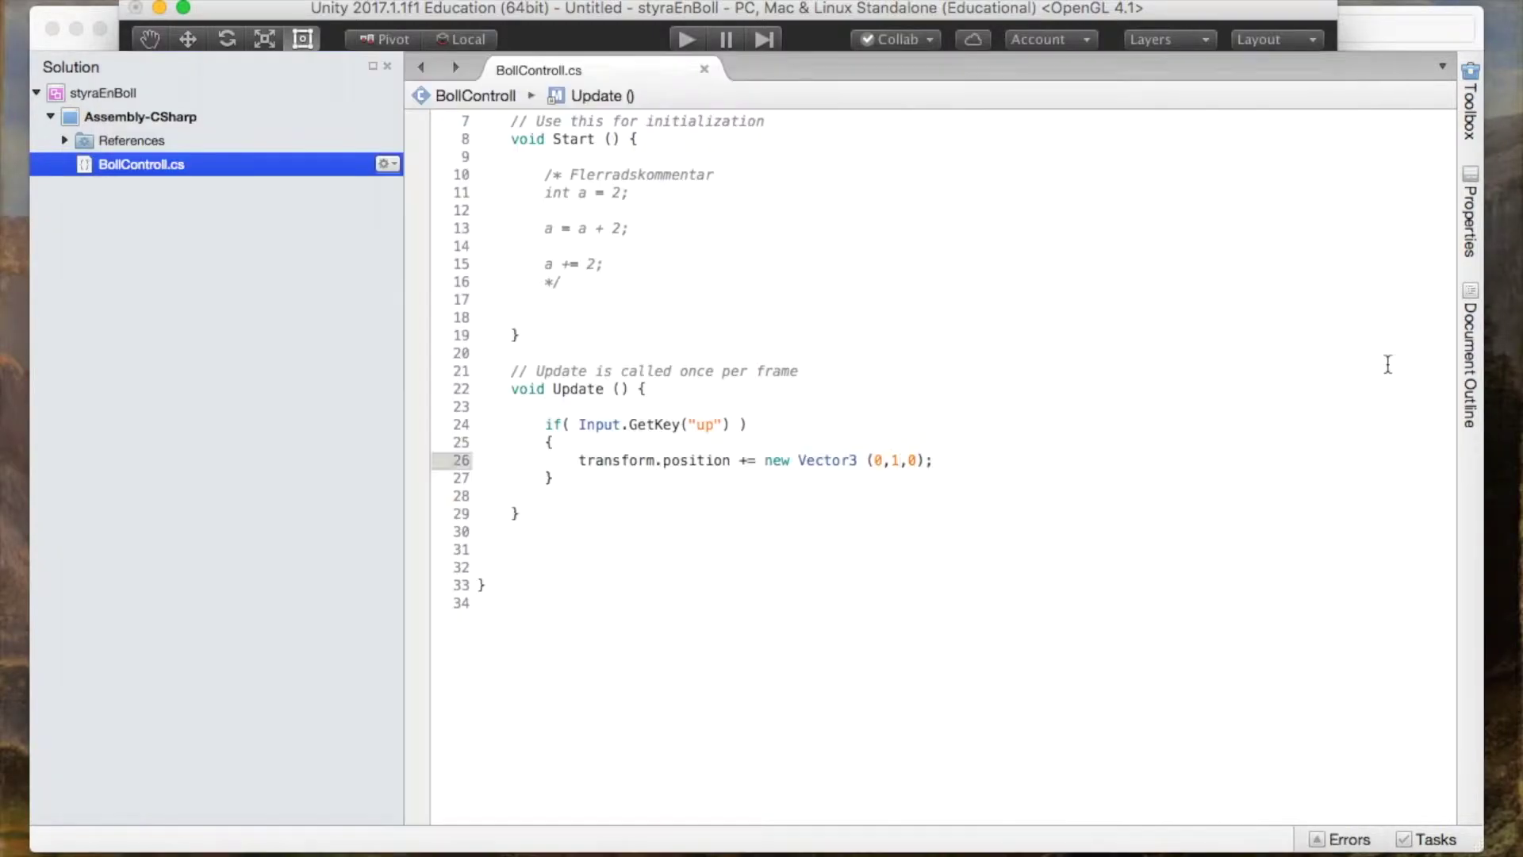
- Declare public float ySpeed; just inside the BollControll class
scroll(658, 210, up, 3)
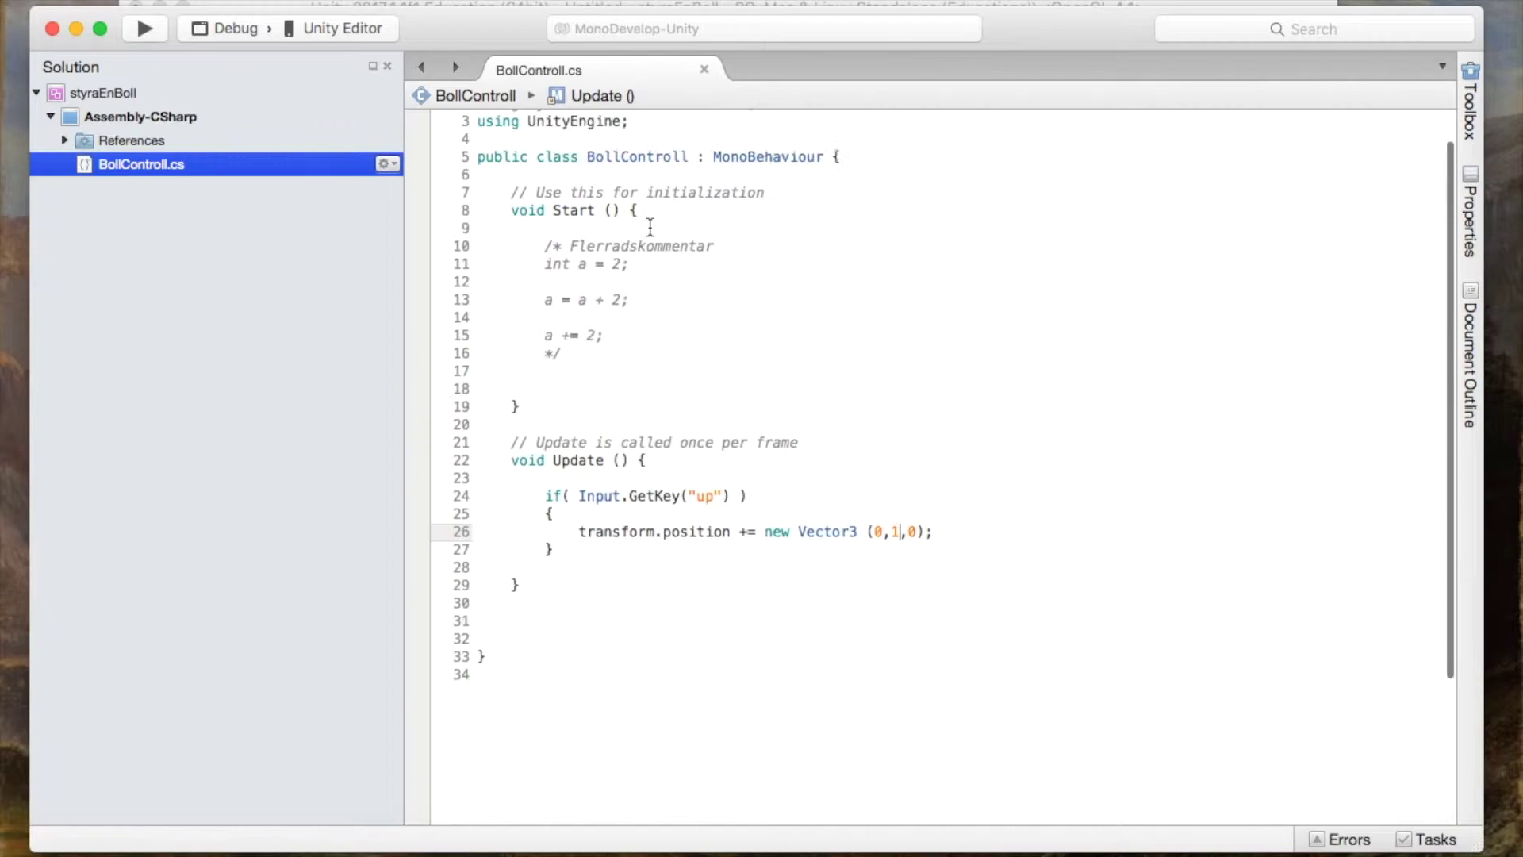
click(878, 195)
key(Return)
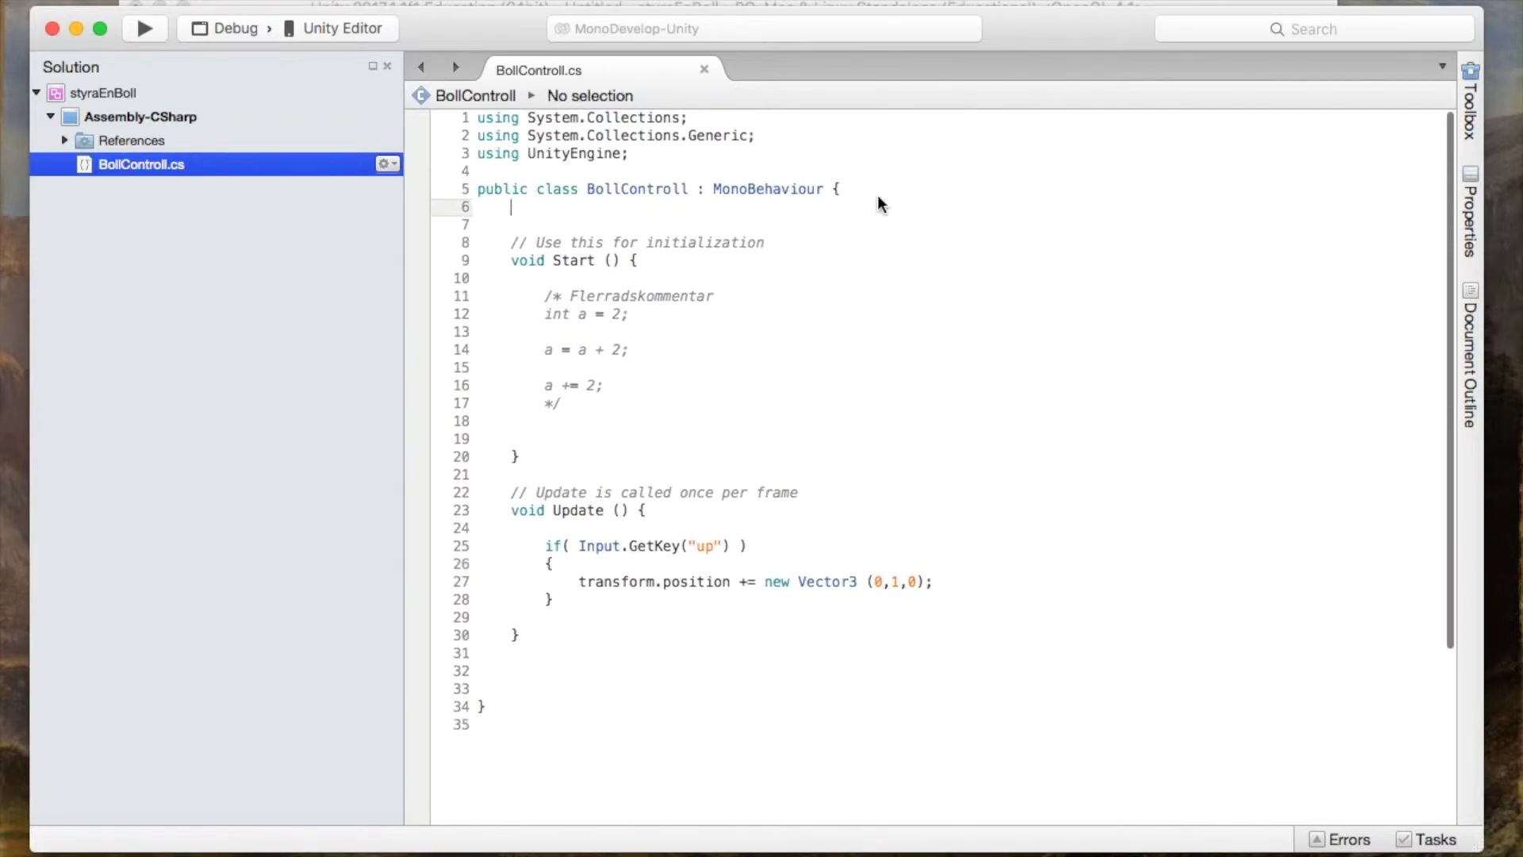
key(Return)
text(public )
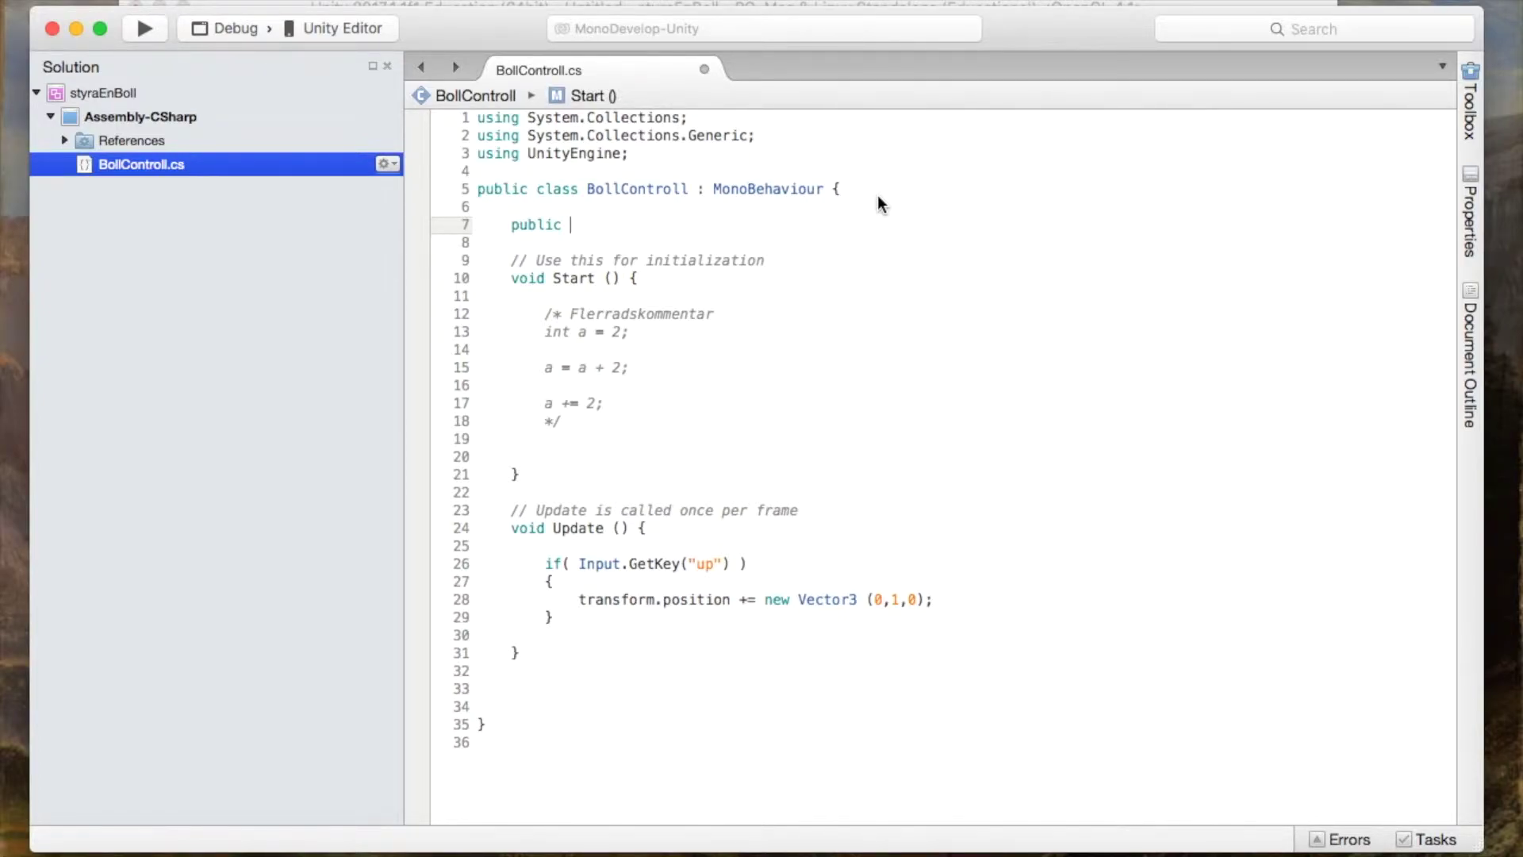
text(float)
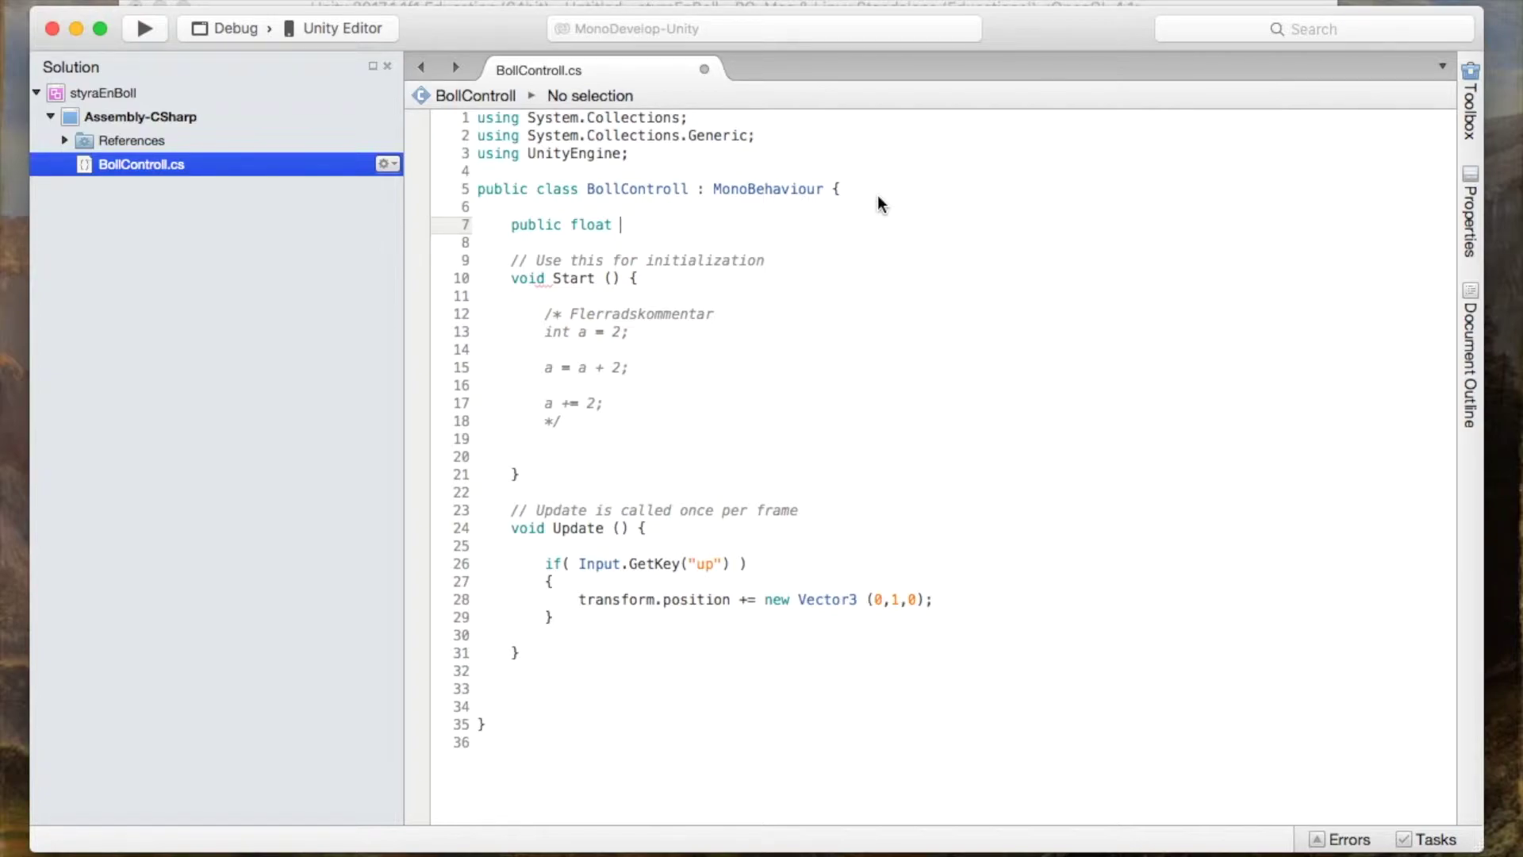
text(ySpeed)
text(;)
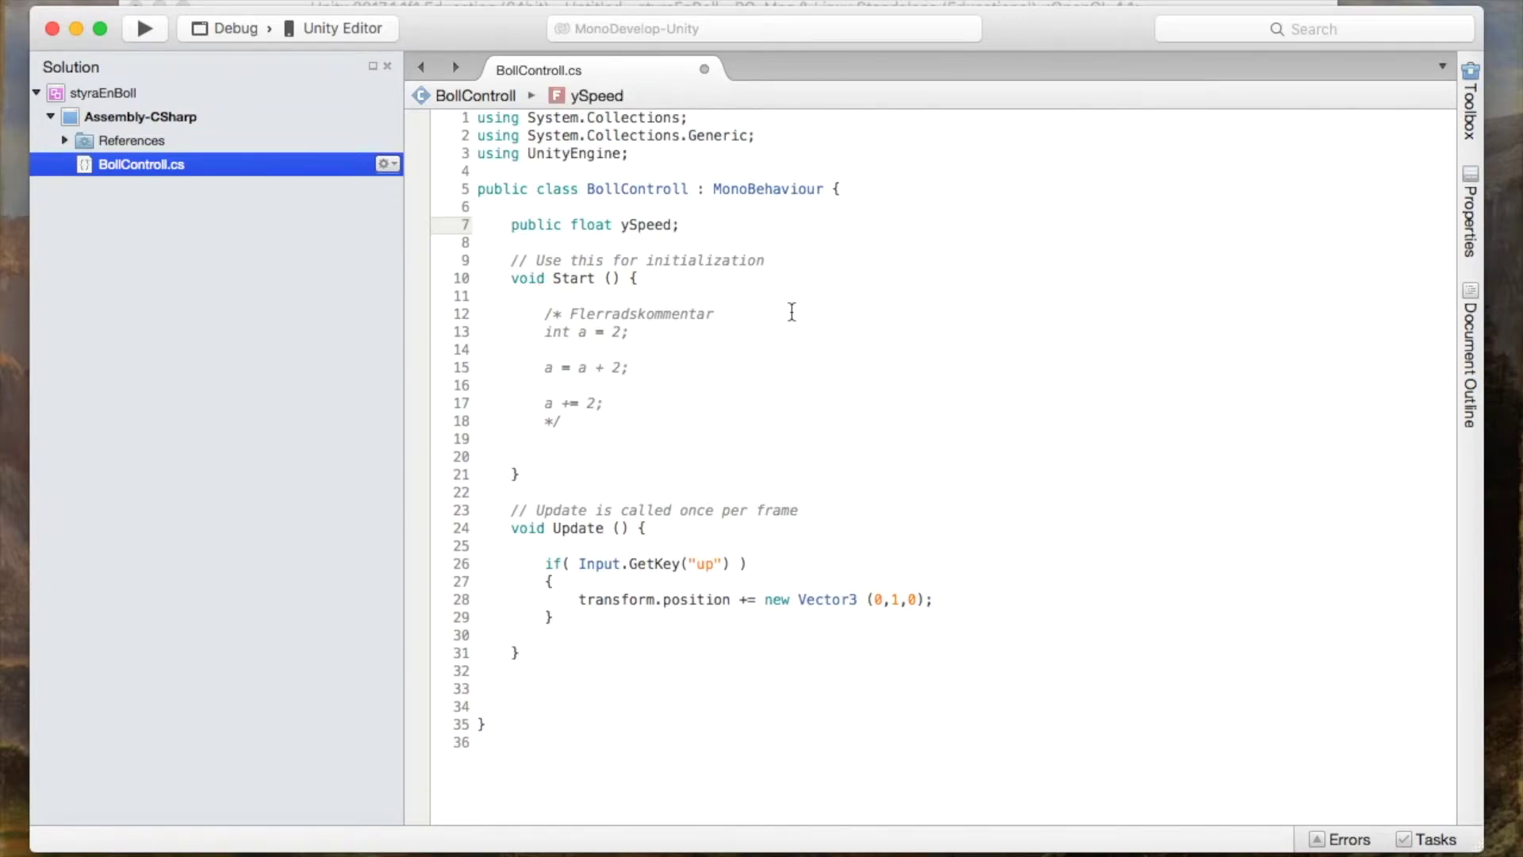
- Replace the 1 in Vector3 (0,1,0) with ySpeed and save the script
double_click(896, 599)
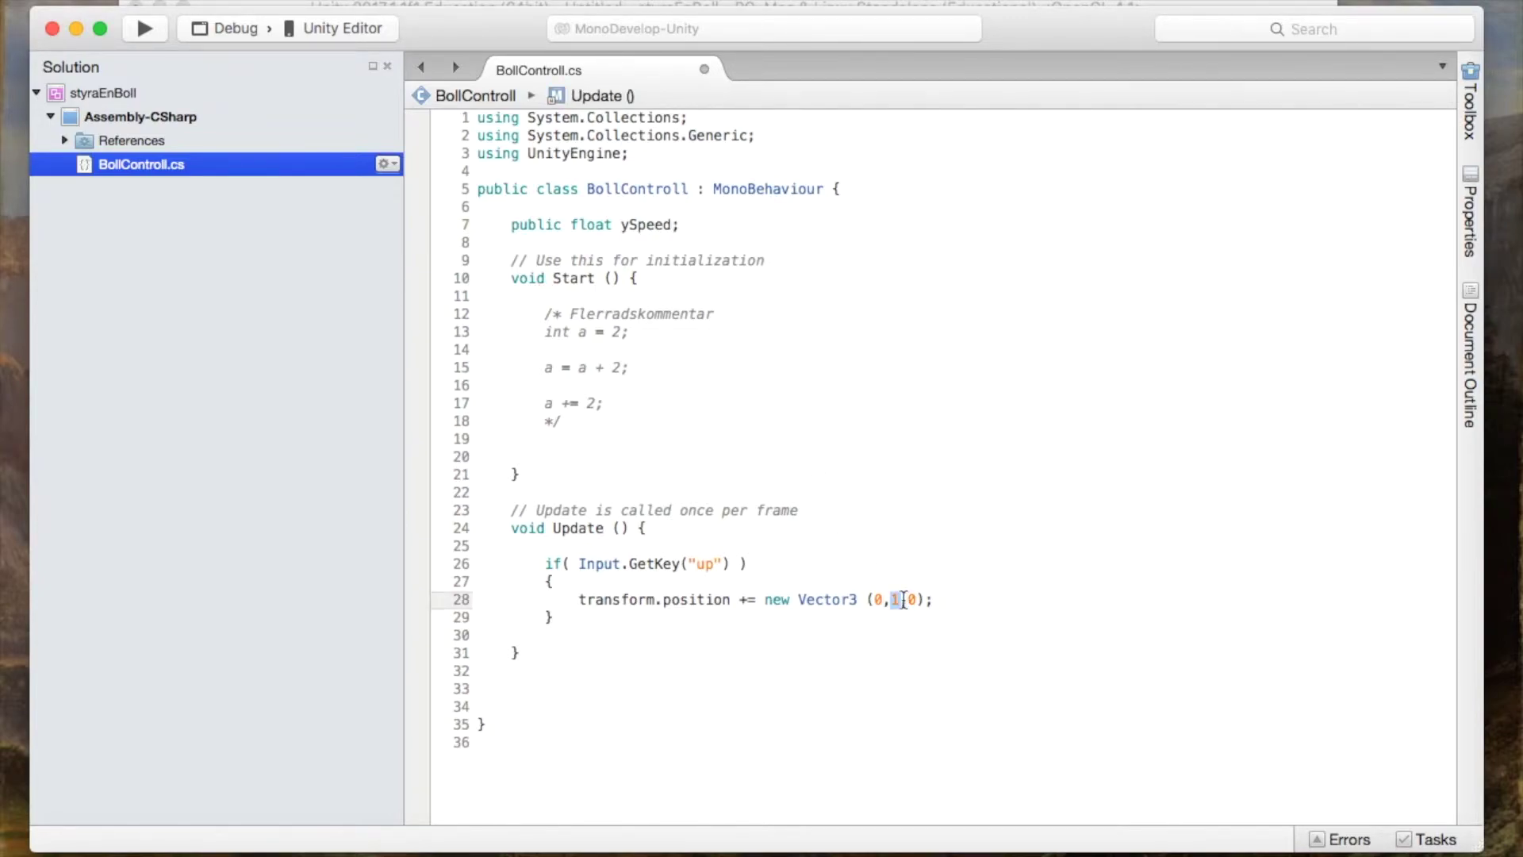
text(ySpeed)
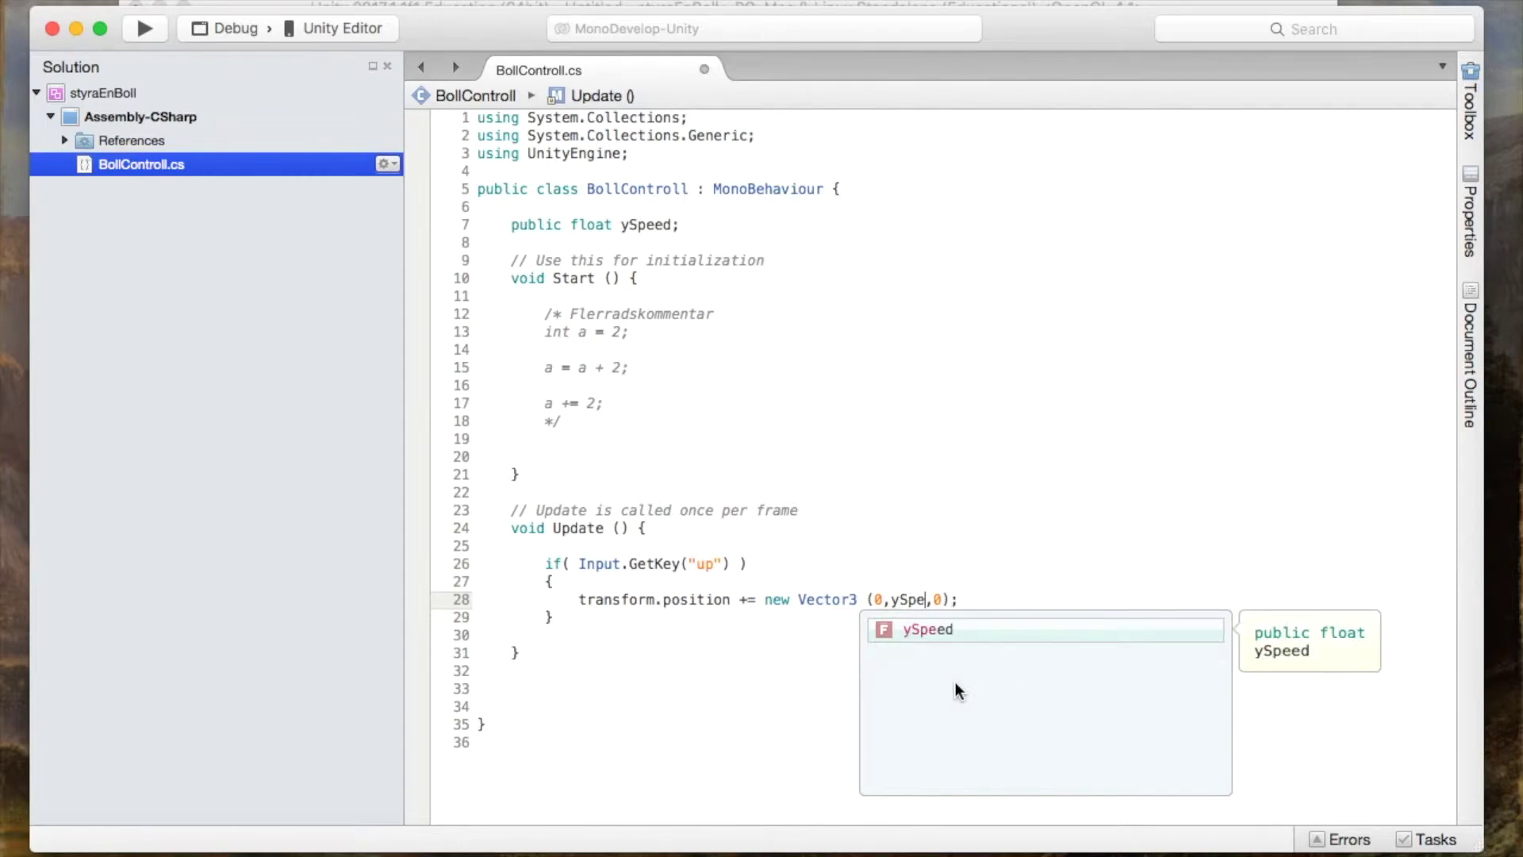
click(998, 494)
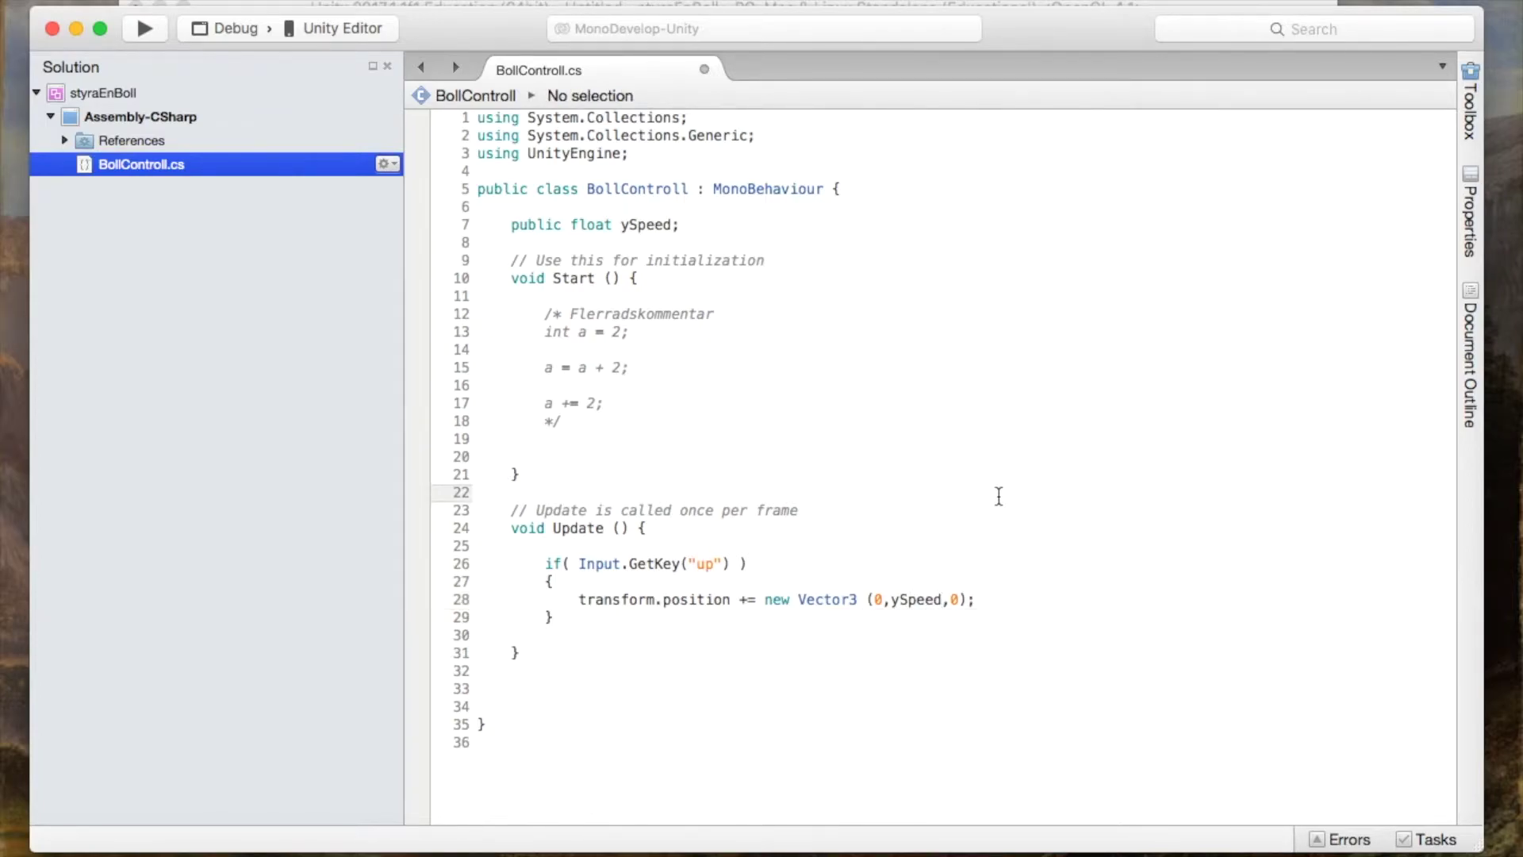
key(super+s)
click(542, 7)
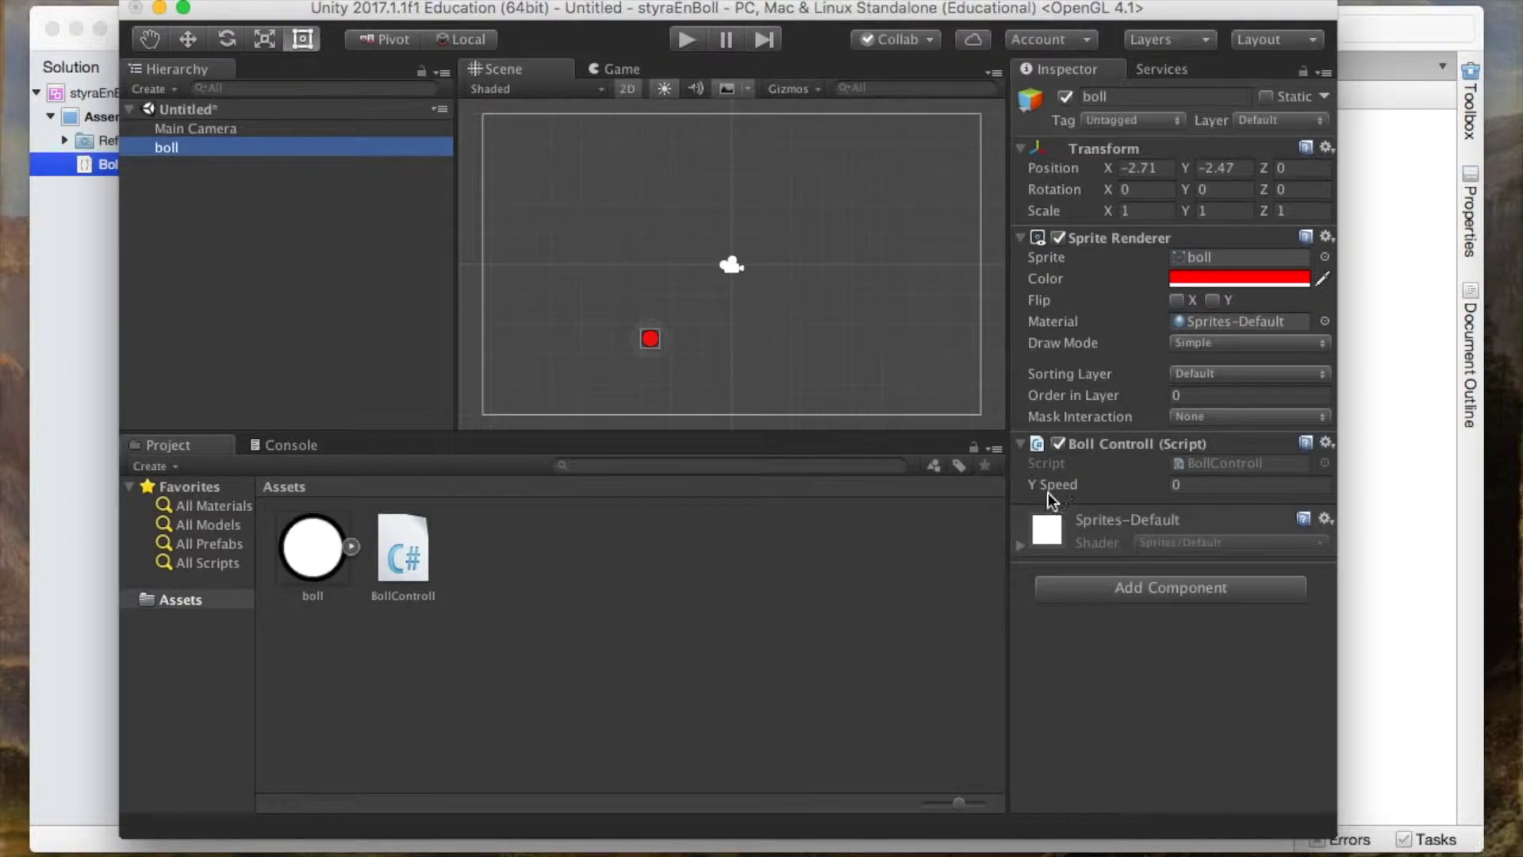
- Set the ball's Y Speed to 0.5 and play-test it
click(1190, 487)
text(0.5)
click(1159, 702)
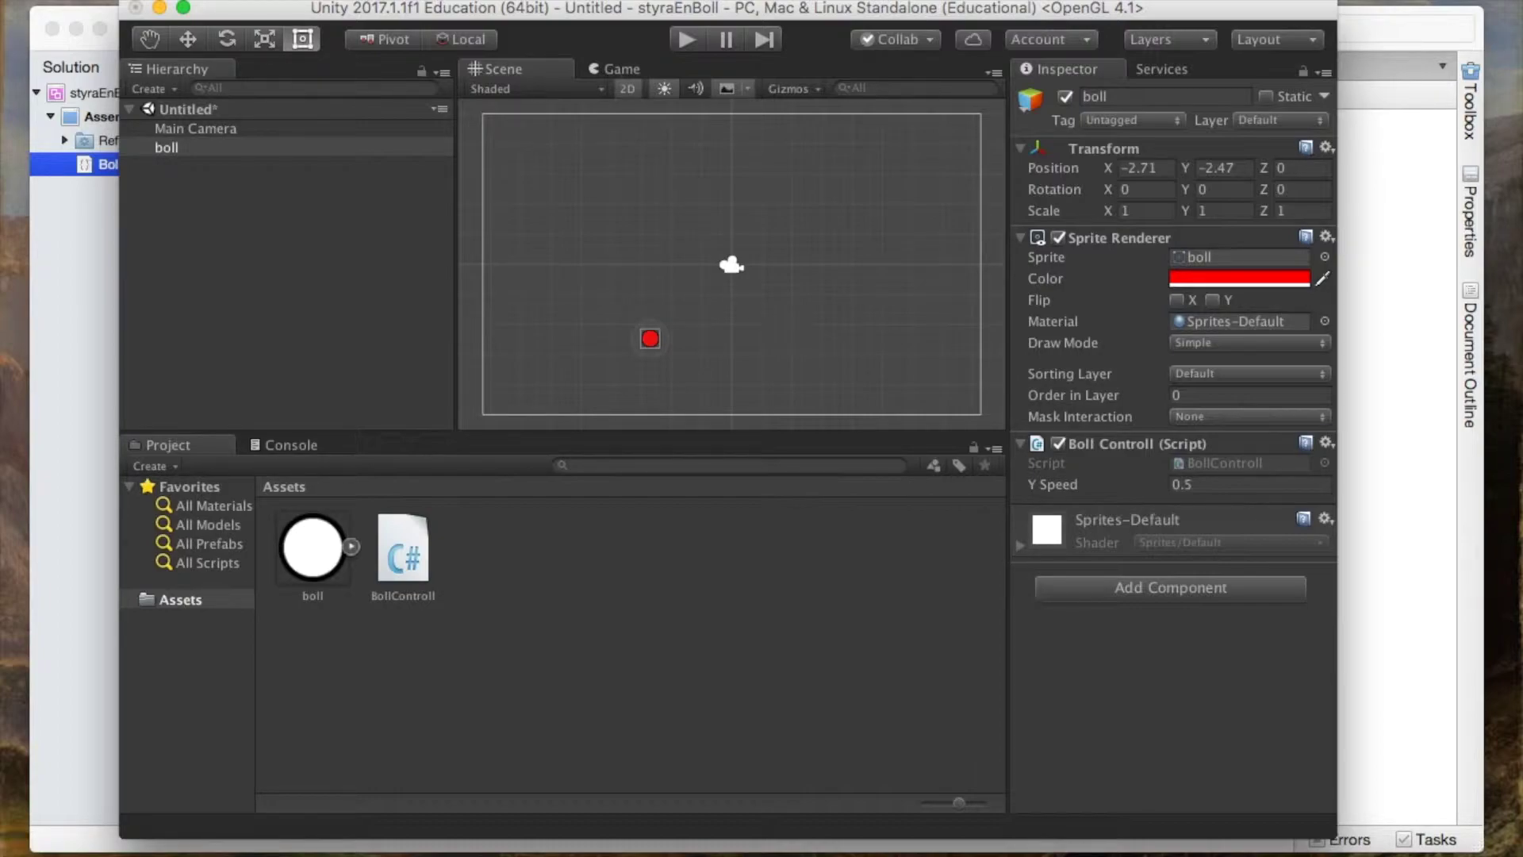
click(683, 45)
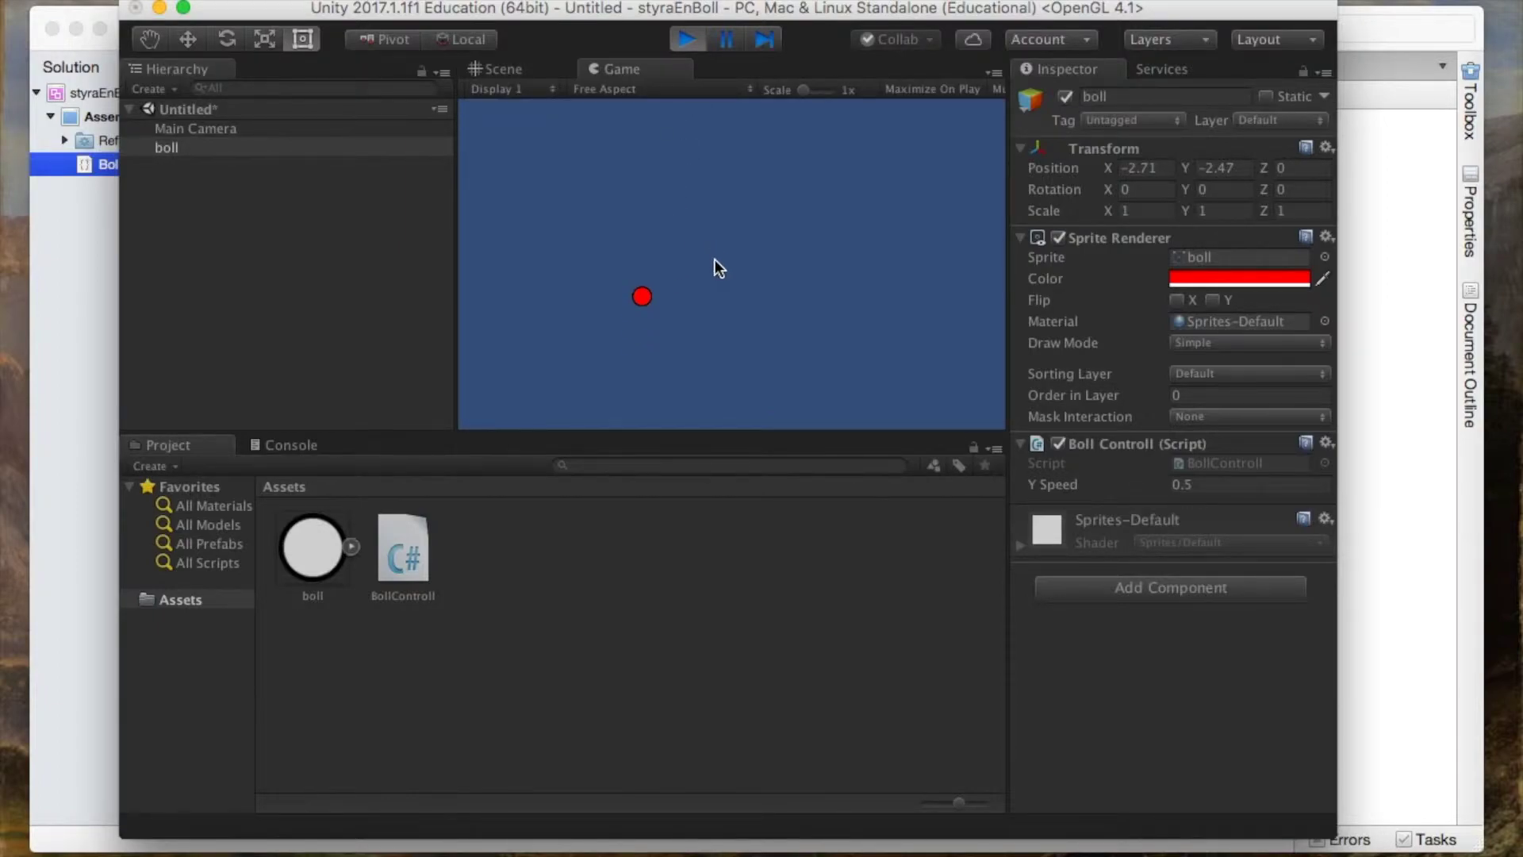
click(1201, 479)
text(0.1)
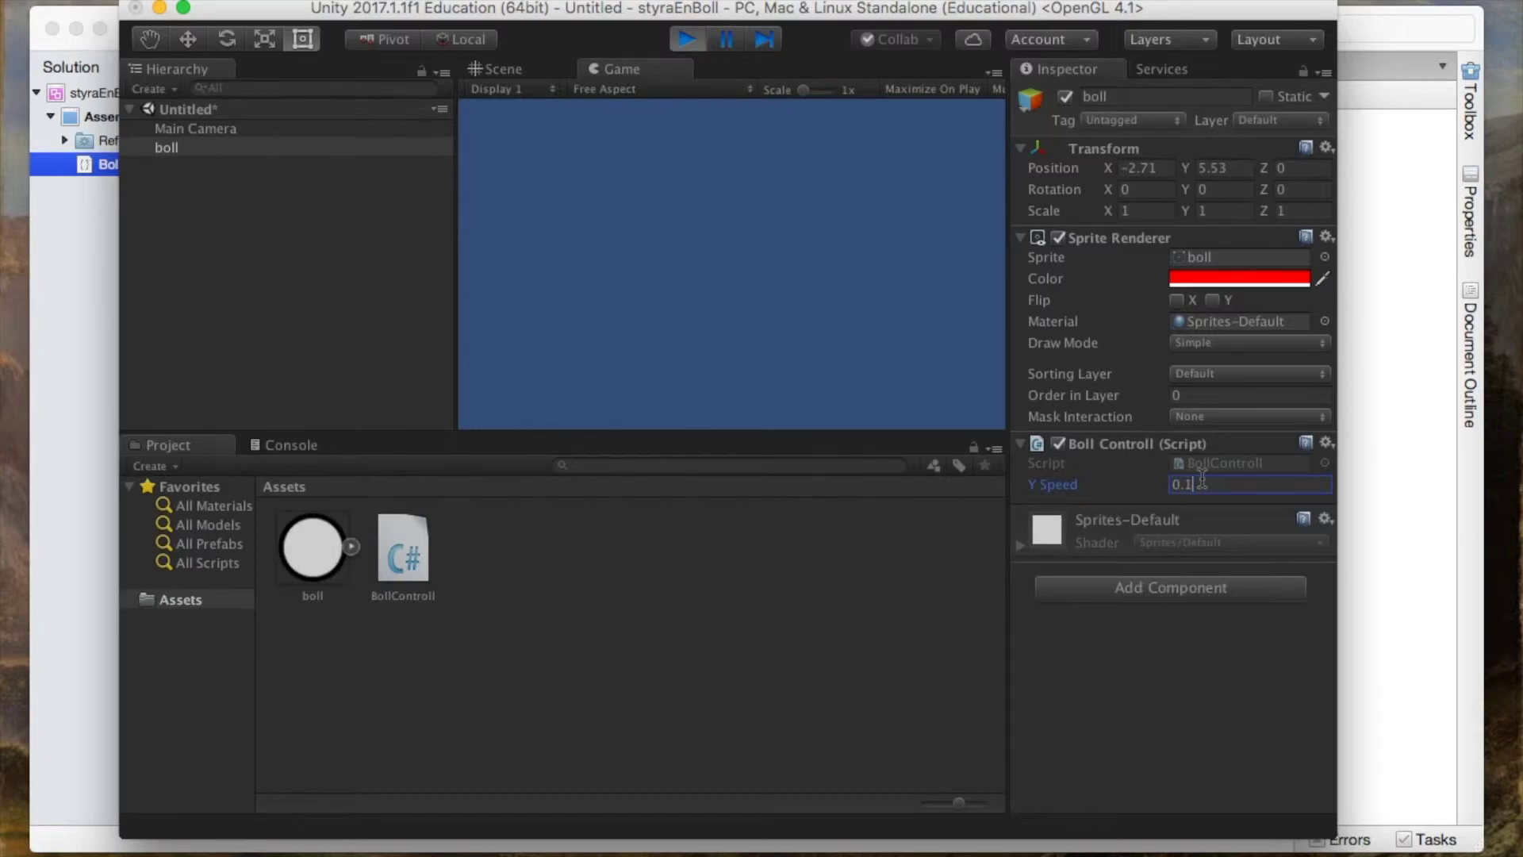
click(875, 512)
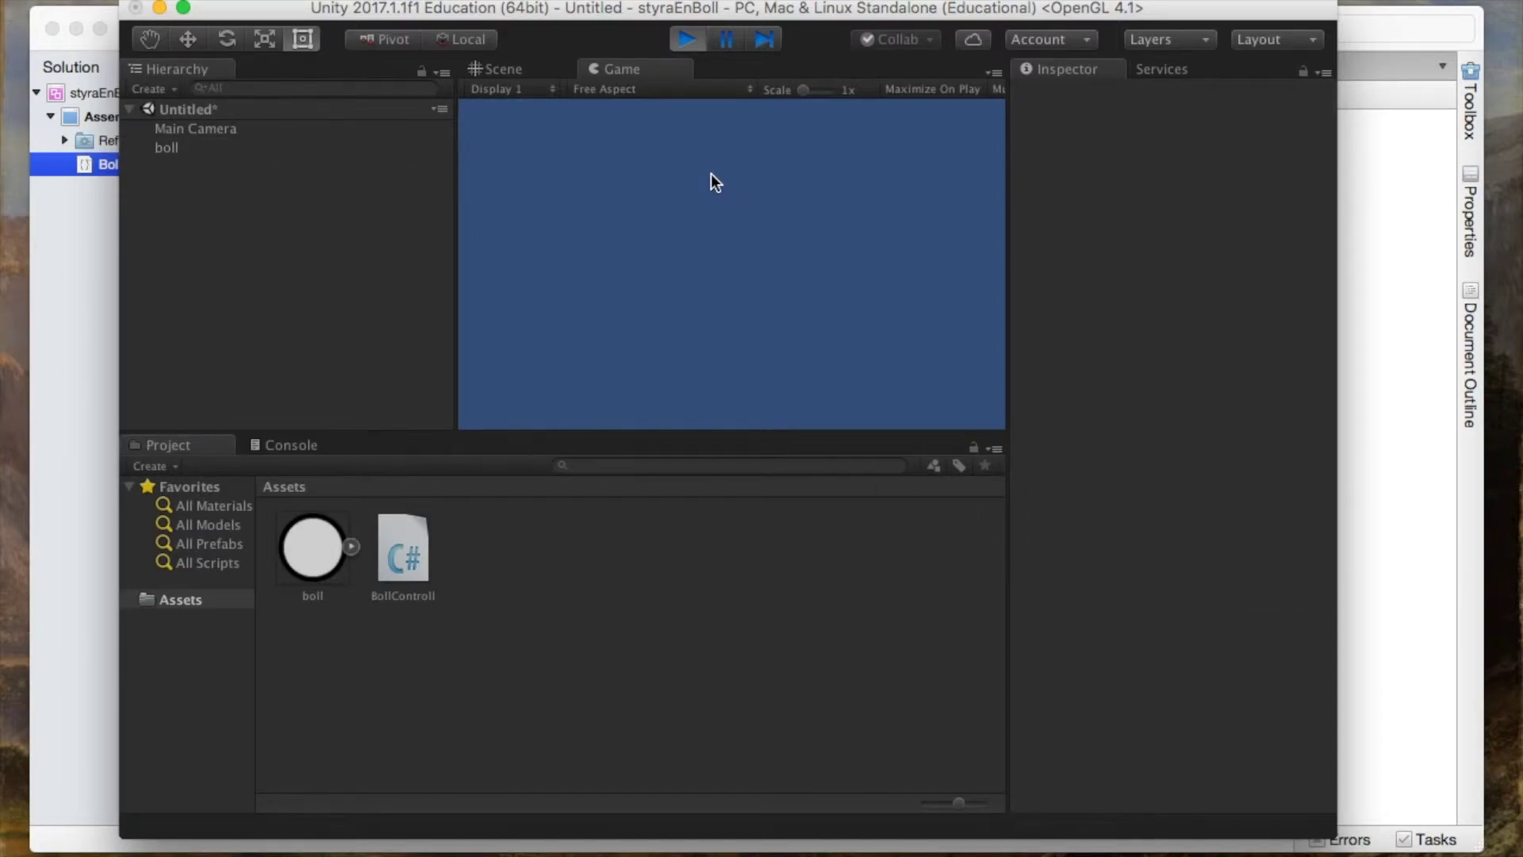
click(687, 39)
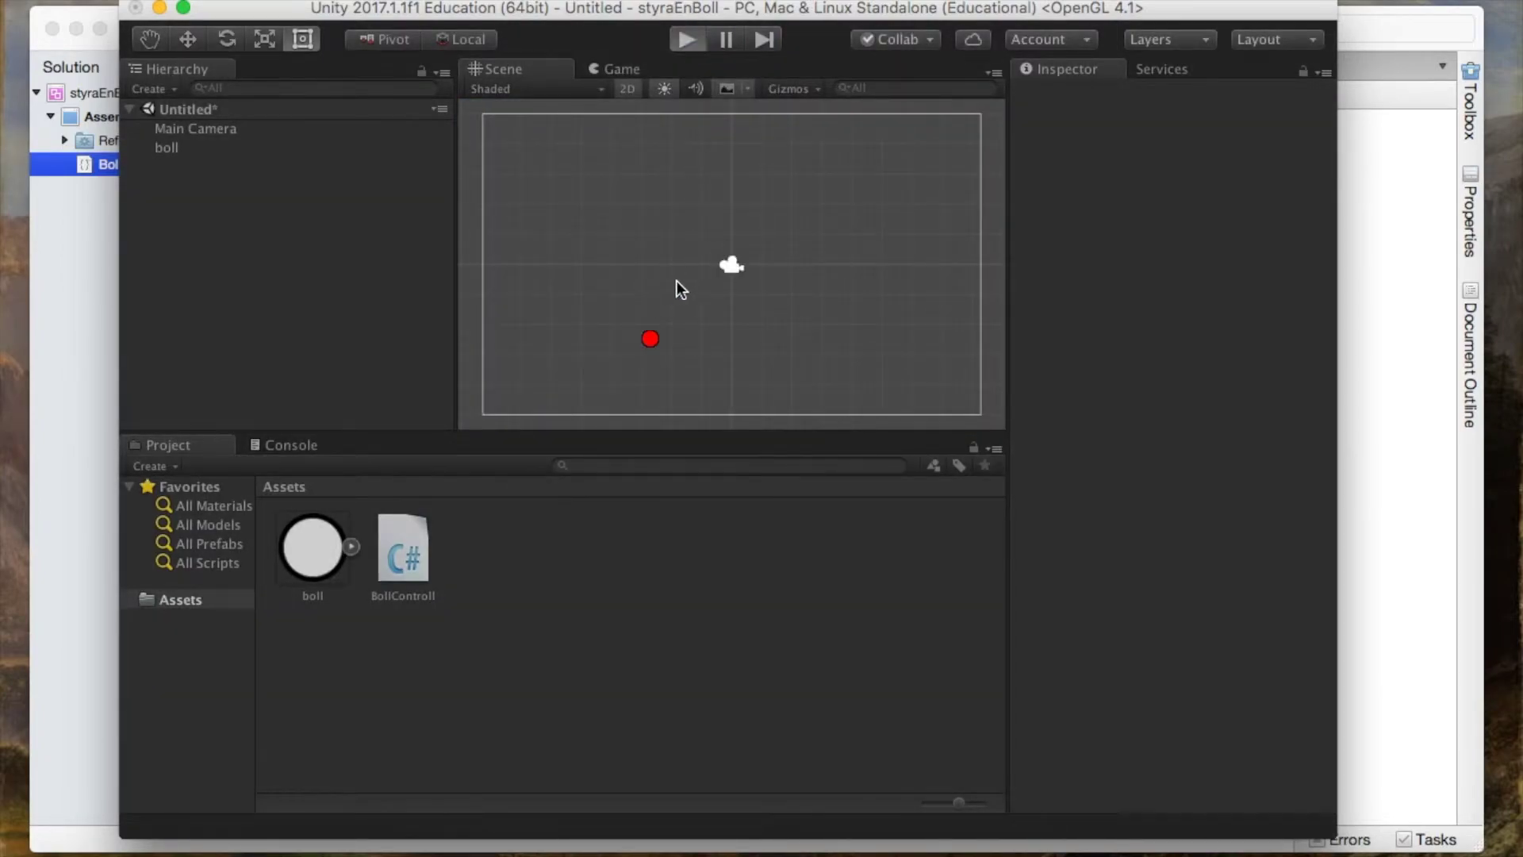
- In a second play run, change Y Speed to 0.1, then stop the game
key(super+p)
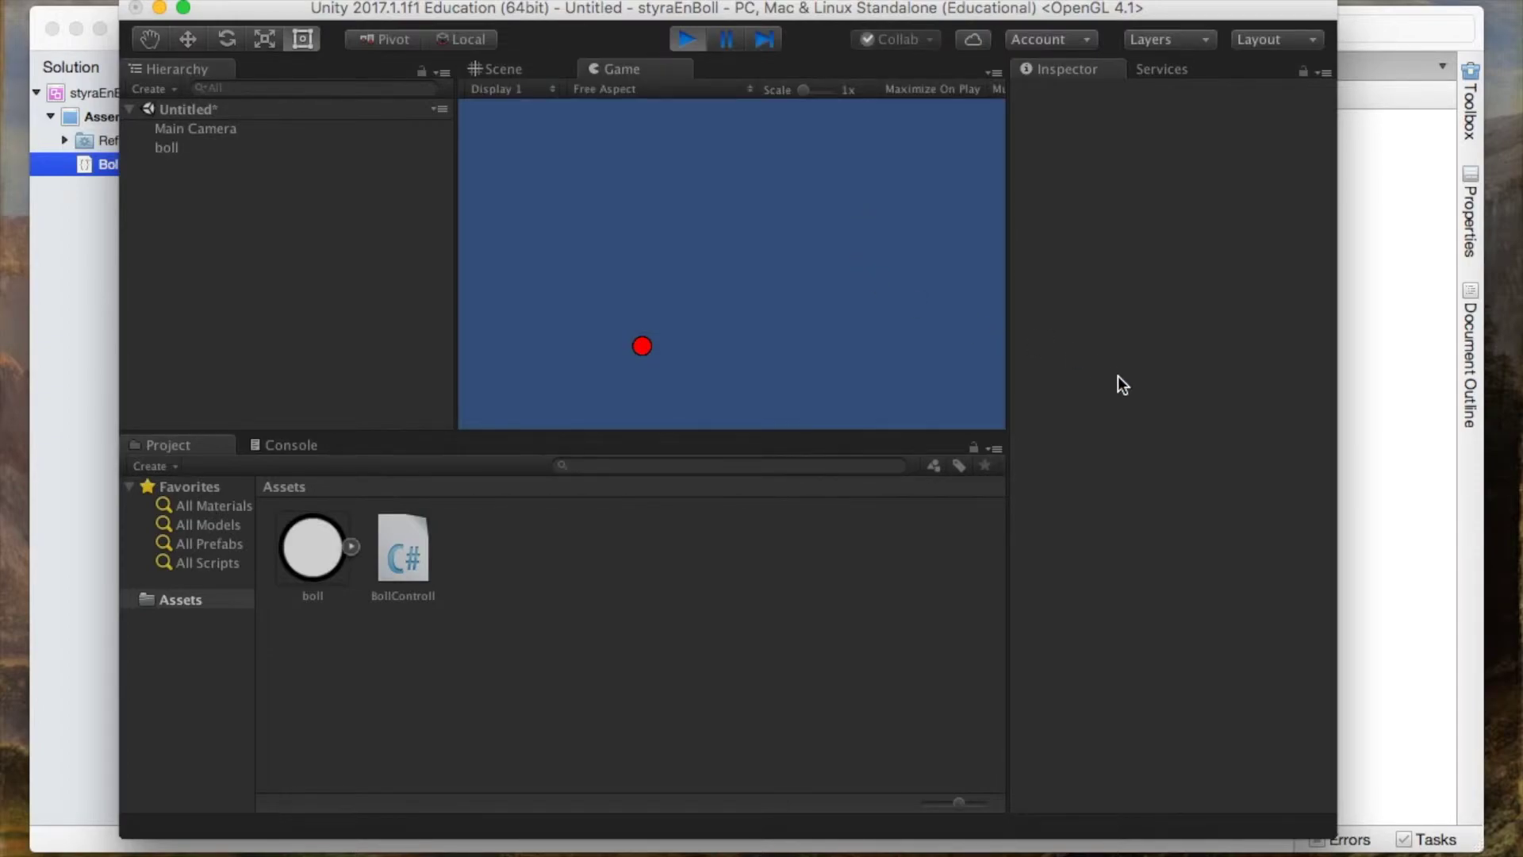
click(166, 148)
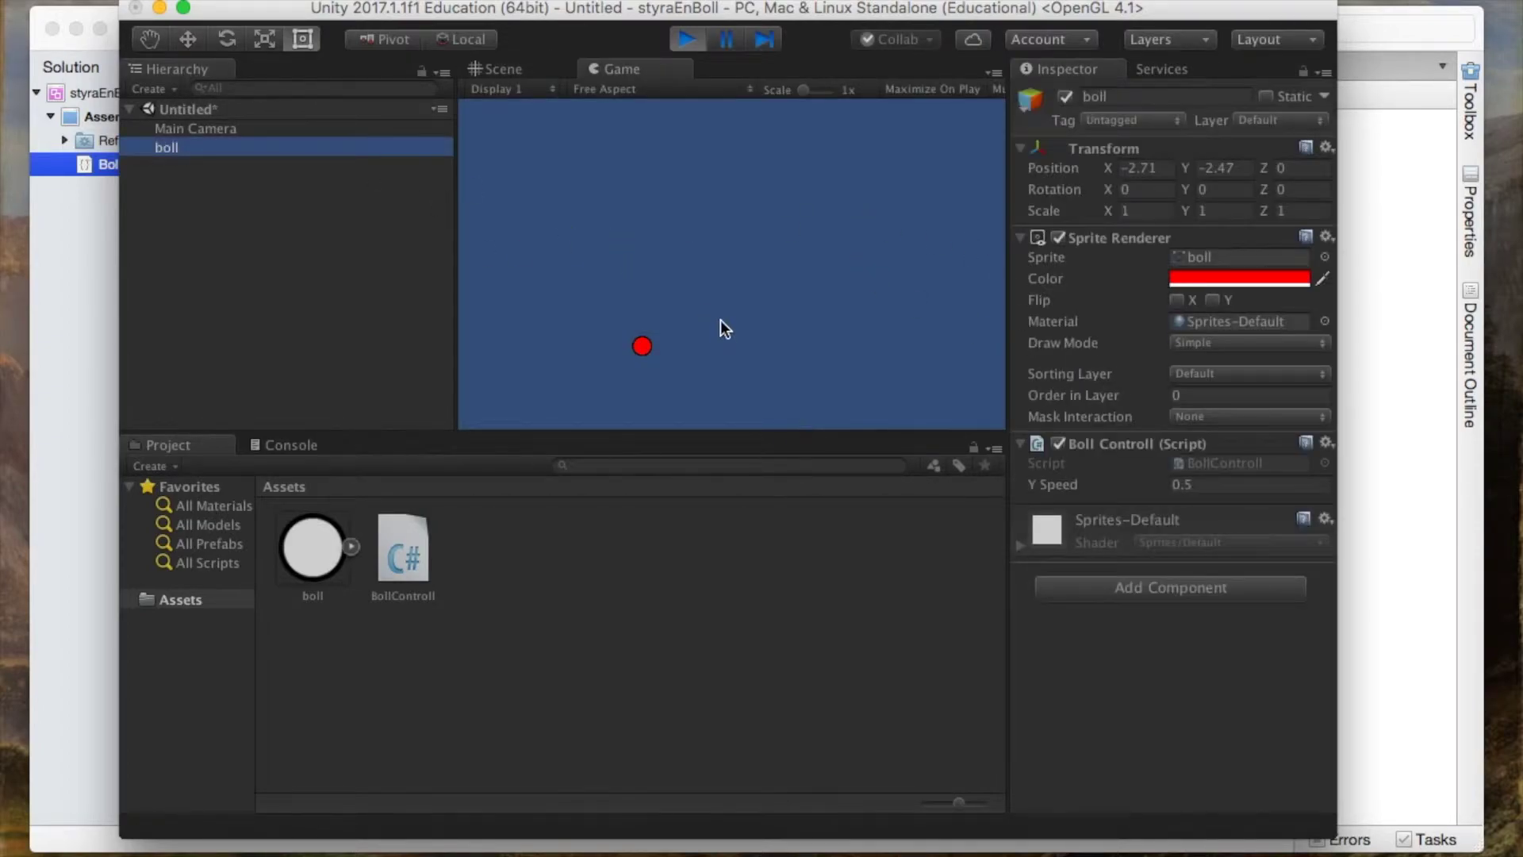
click(1211, 485)
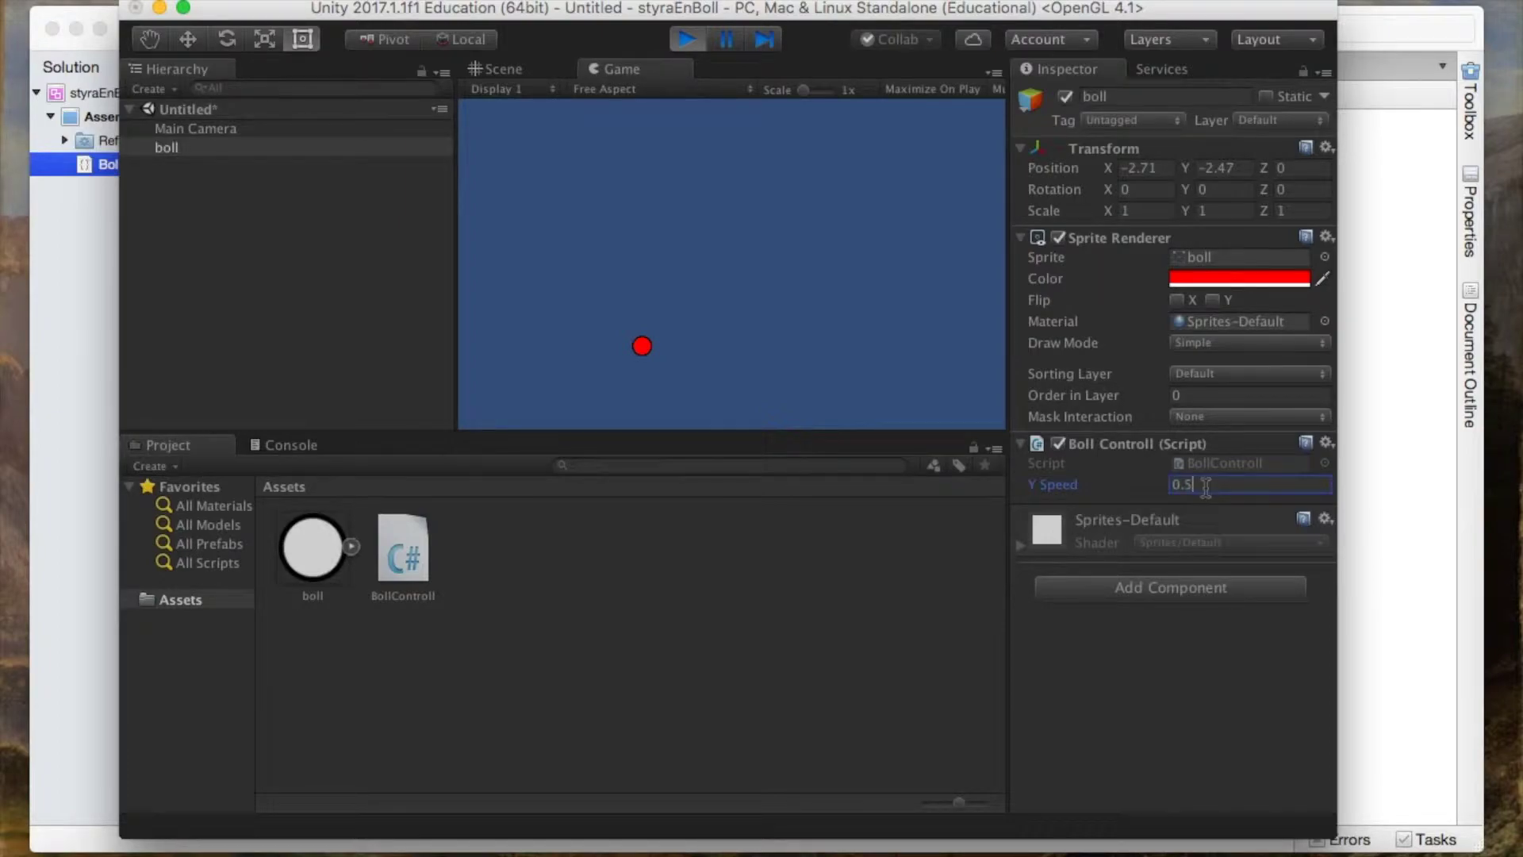
key(BackSpace)
text(1)
key(Return)
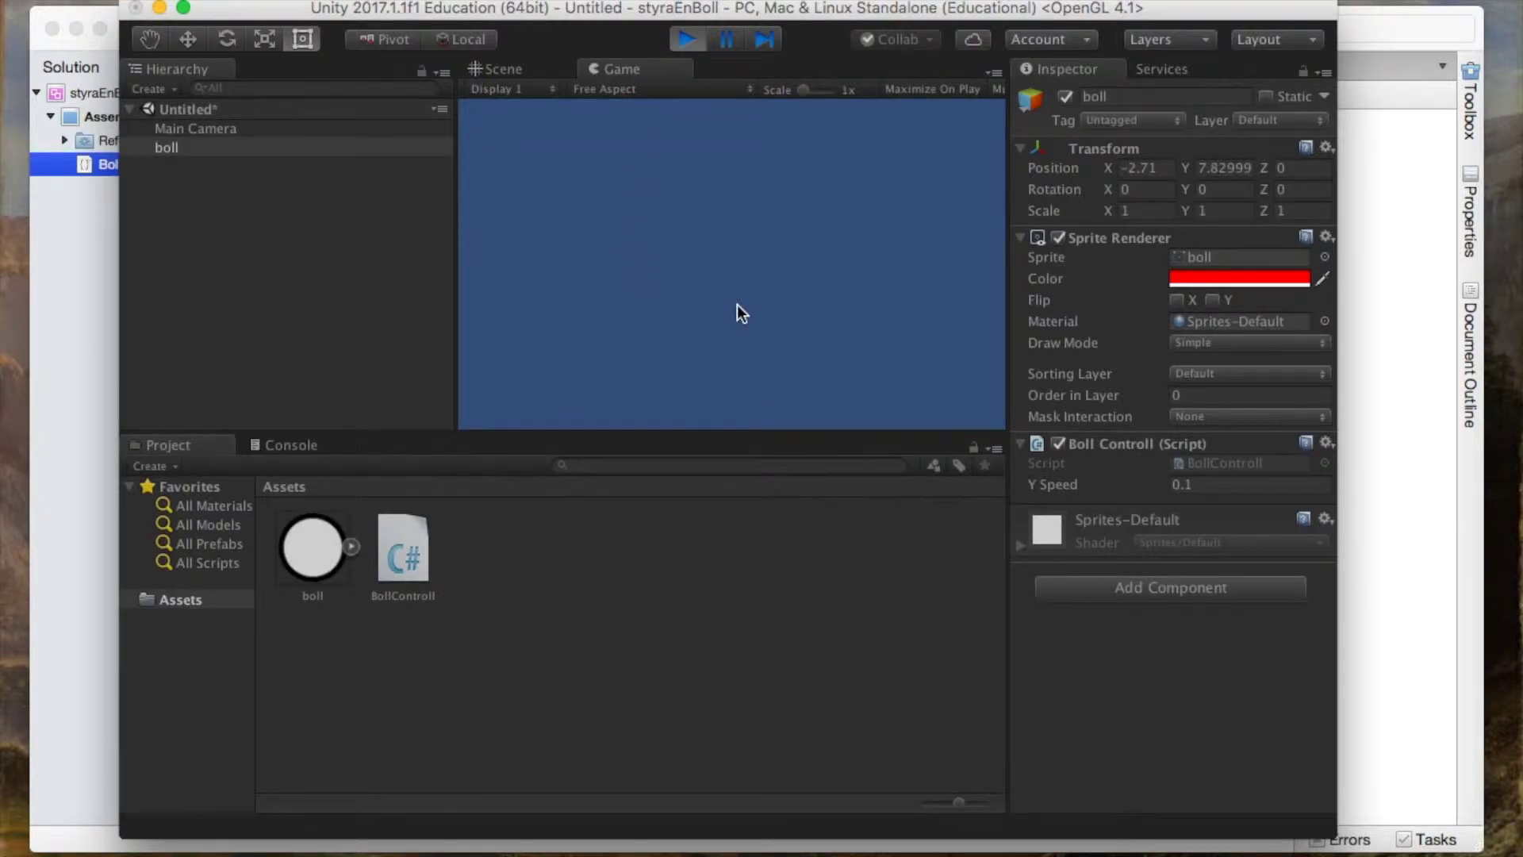
click(684, 39)
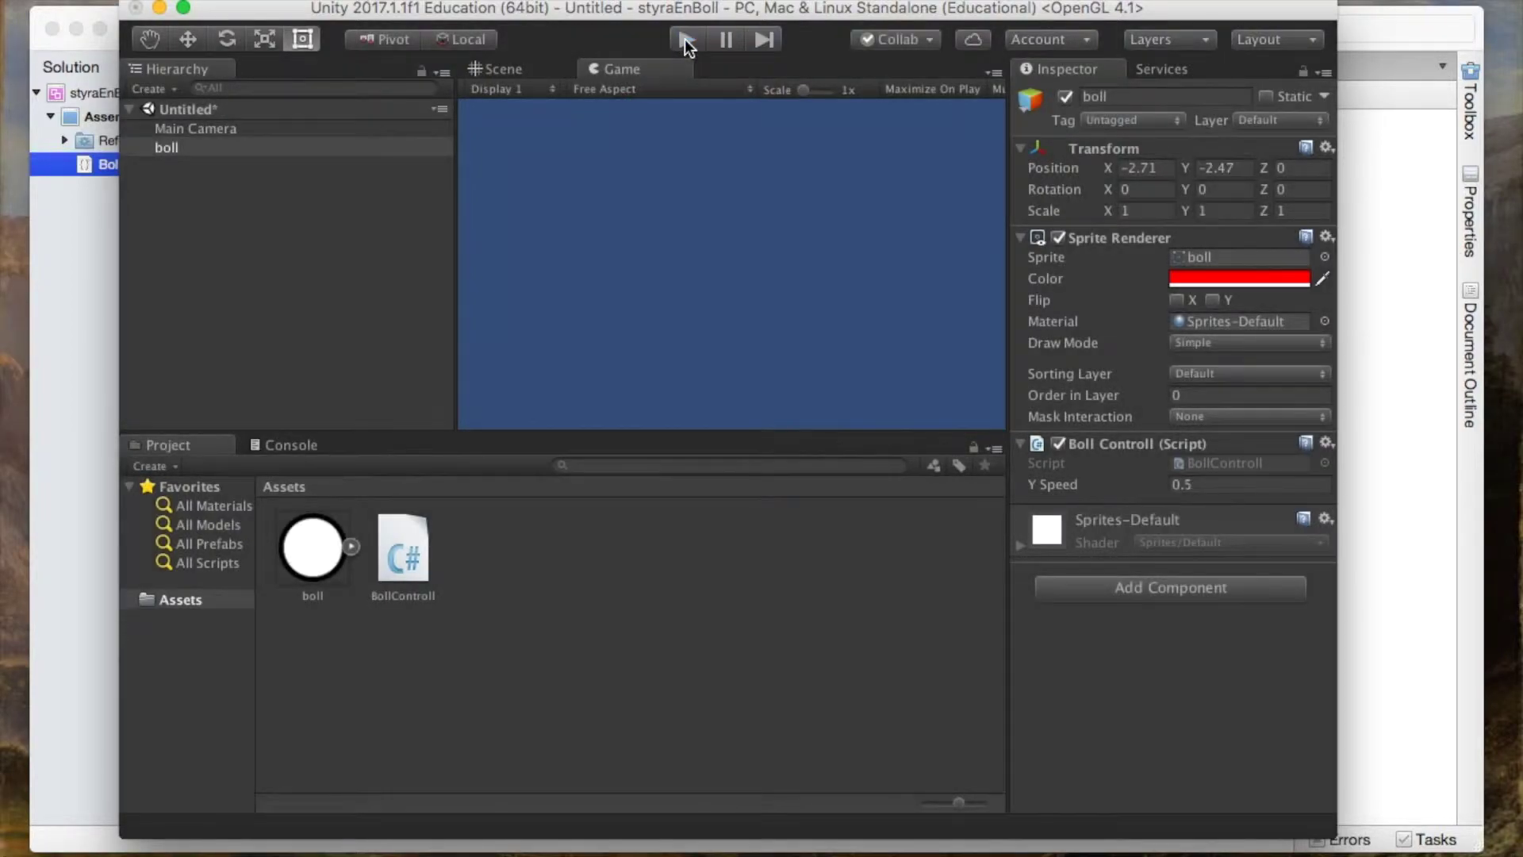
- Enter Y Speed 0.1 outside play mode and return to BollControll.cs
click(726, 319)
click(650, 340)
click(1207, 484)
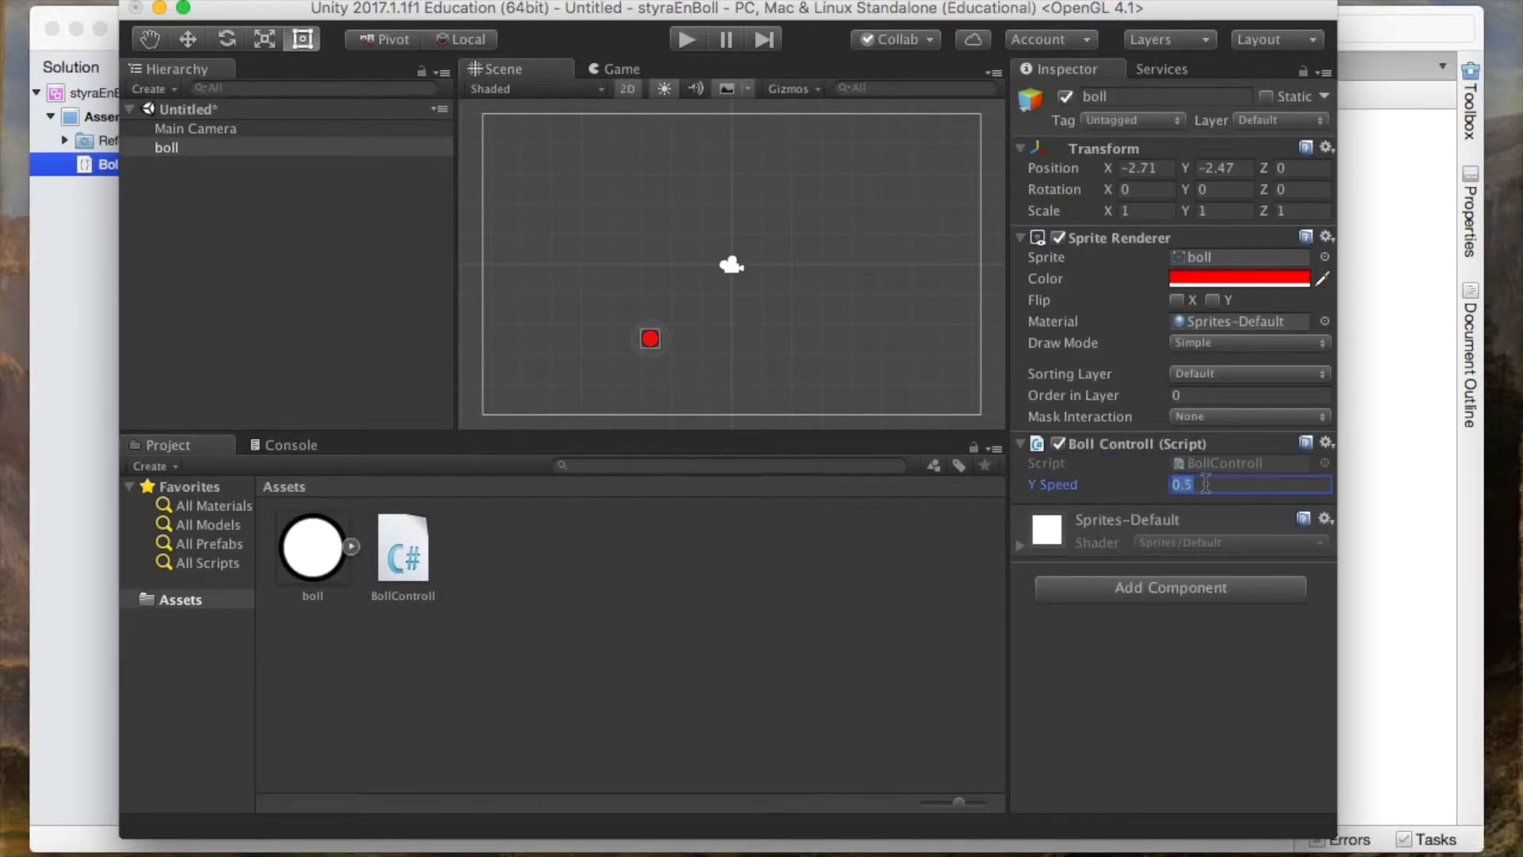
text(0.1)
click(922, 726)
click(1410, 272)
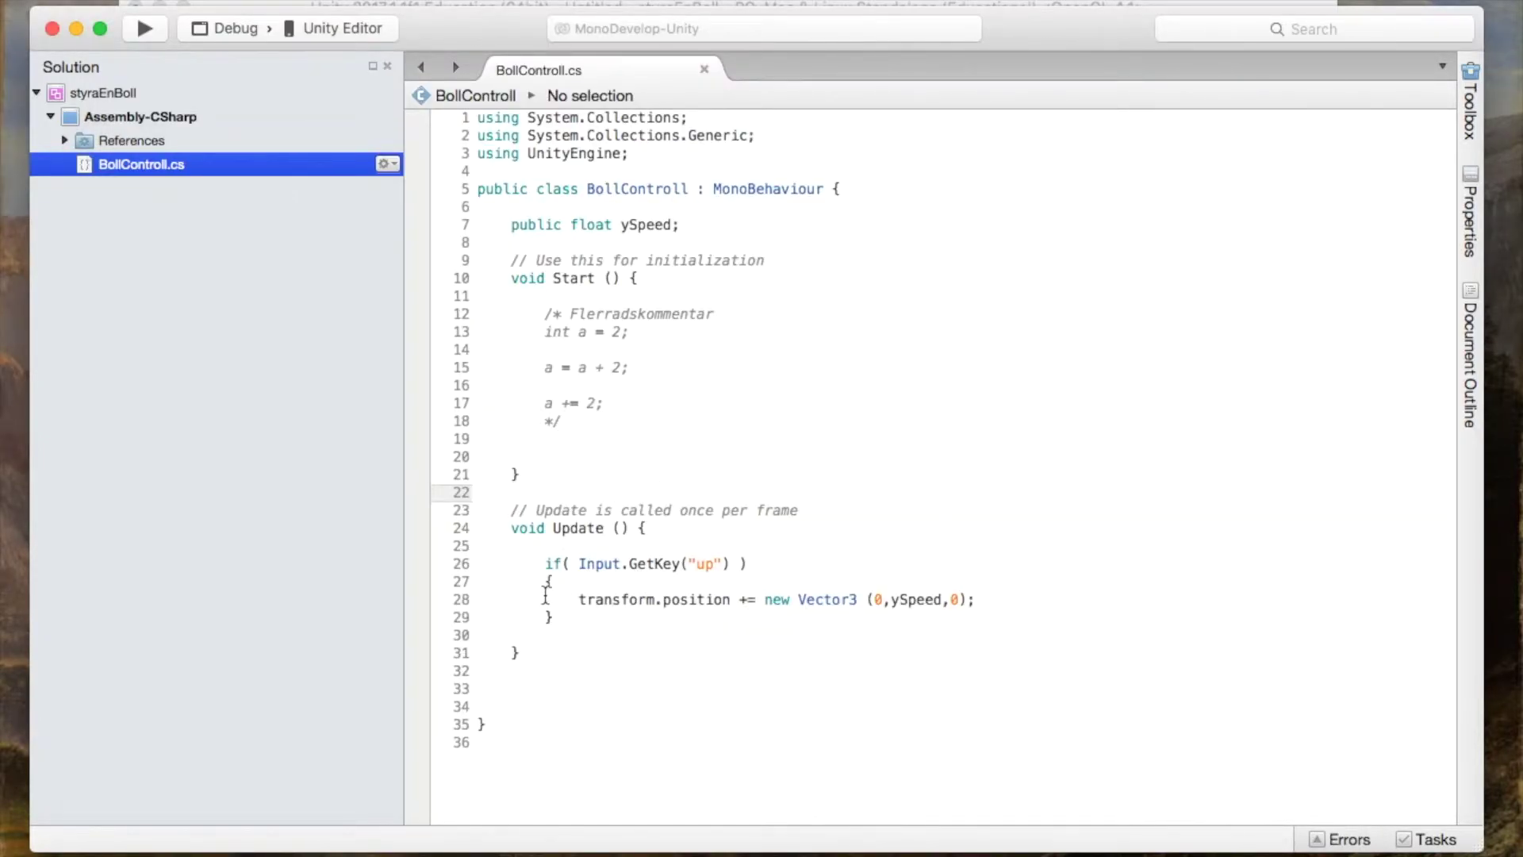
- Duplicate the up-key if-block directly below itself in Update
drag(544, 564, 575, 621)
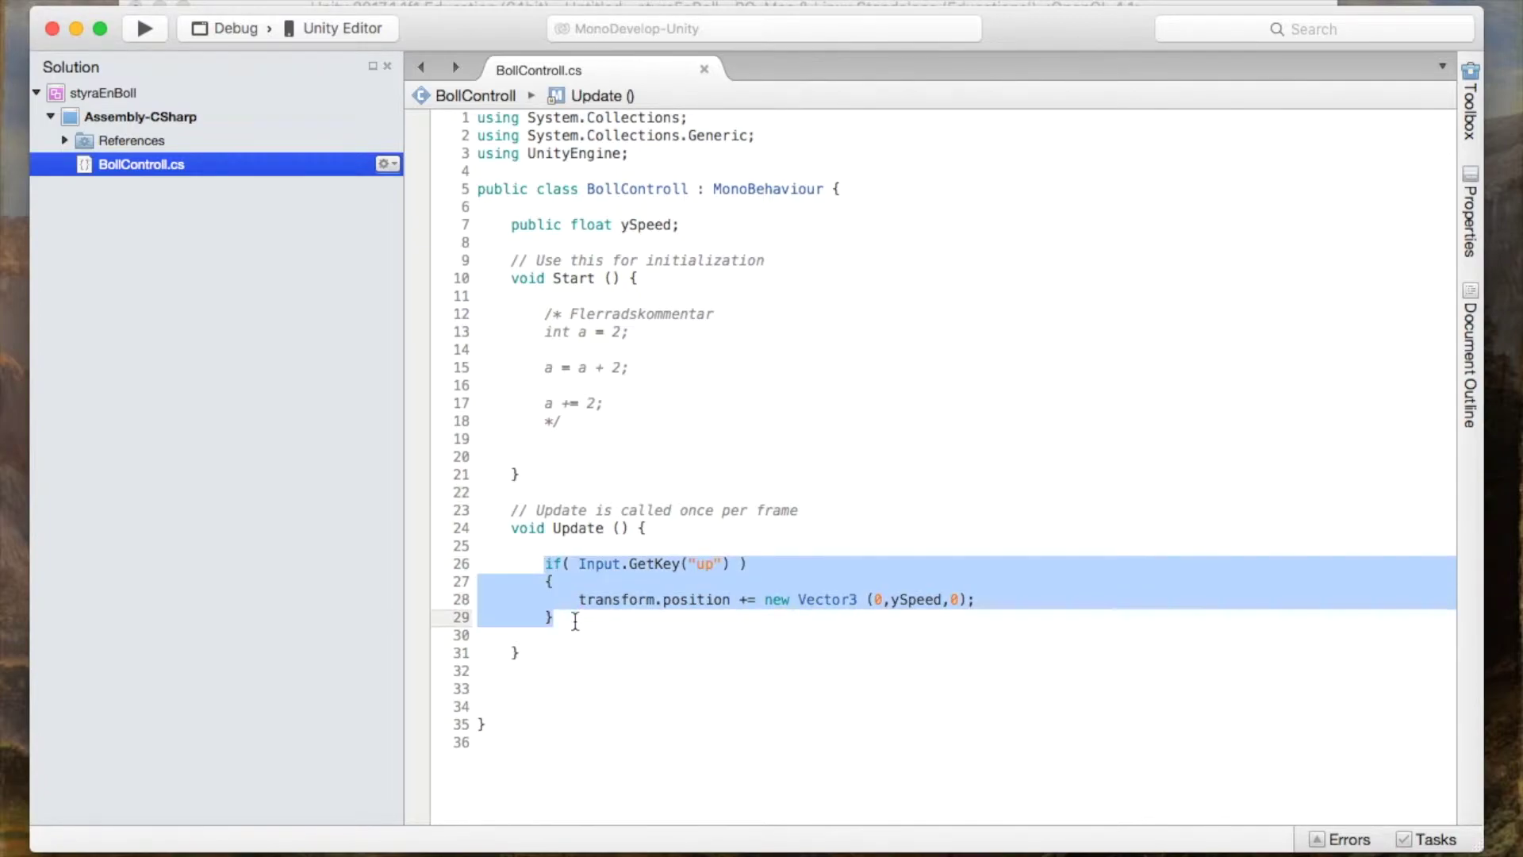
key(super+c)
click(575, 621)
key(Return)
key(Return)
key(super+v)
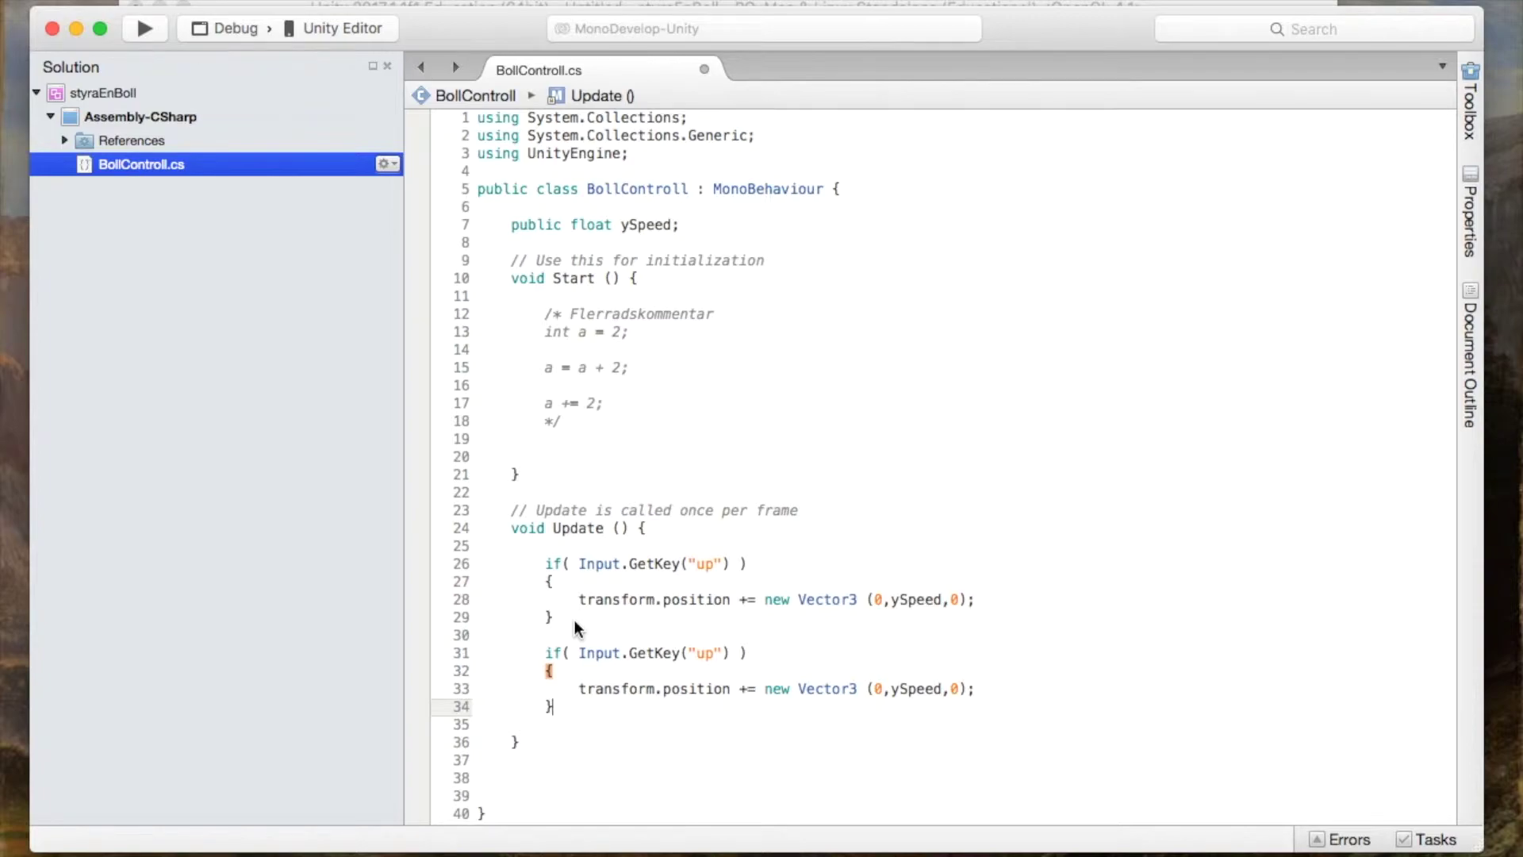
- Make the copy check "down" and move by Vector3 (0,-ySpeed,0)
double_click(704, 651)
text(down)
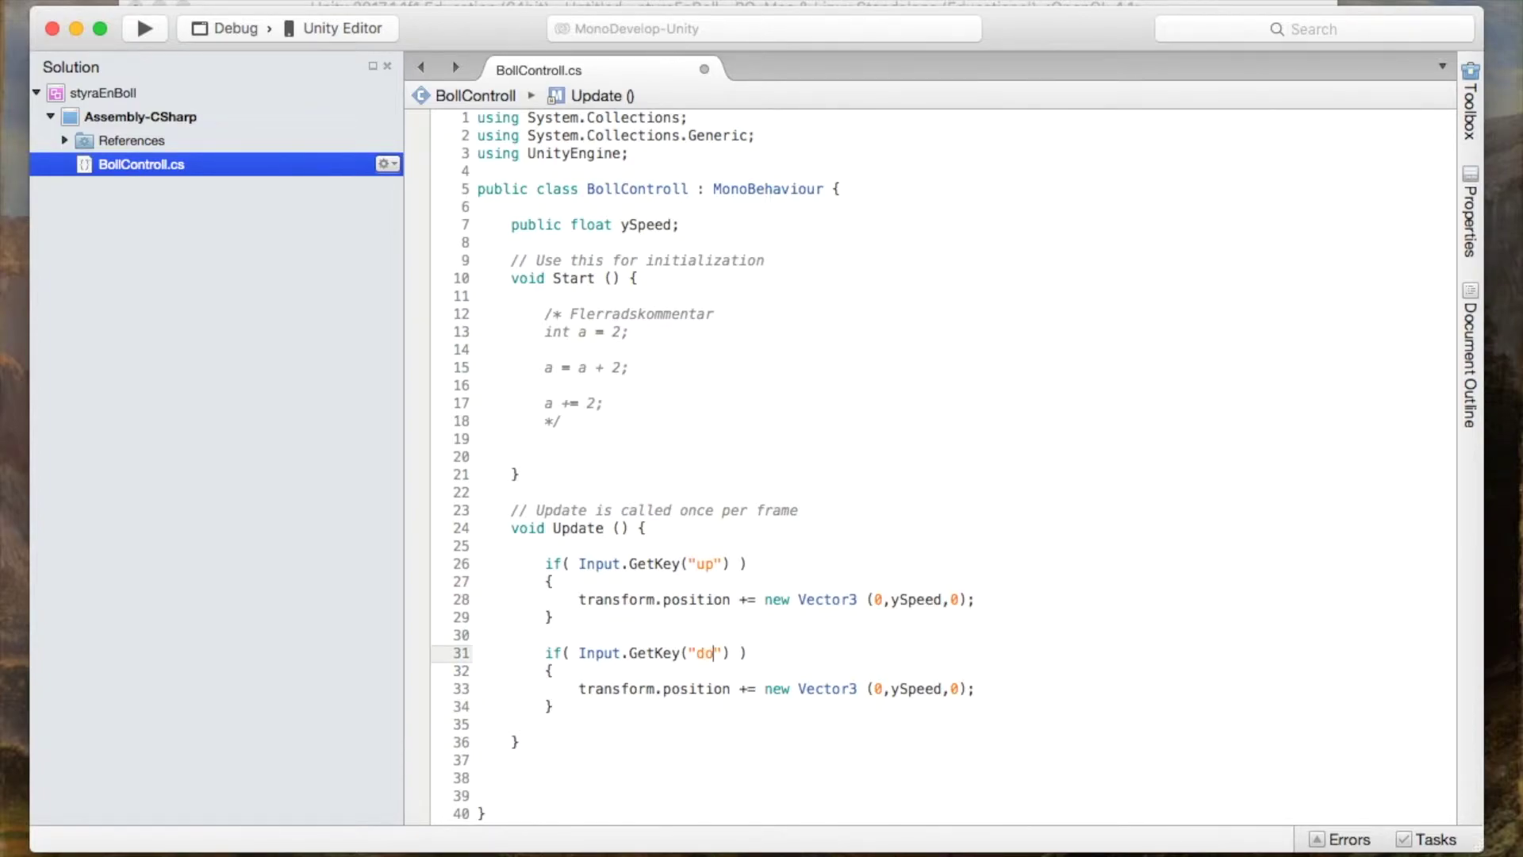
click(1010, 707)
click(890, 688)
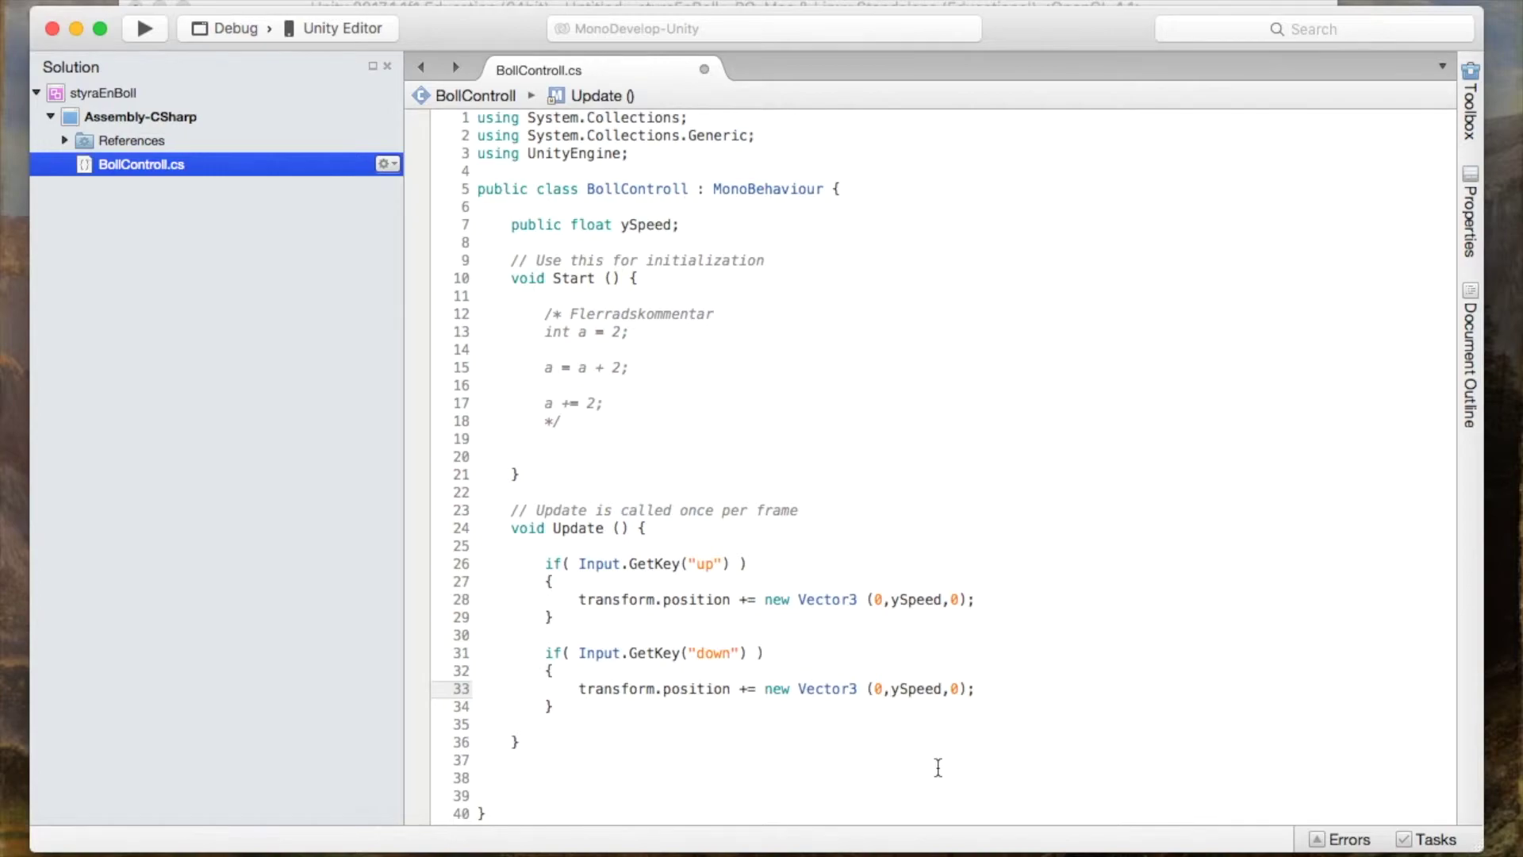
text(-)
click(502, 4)
click(687, 39)
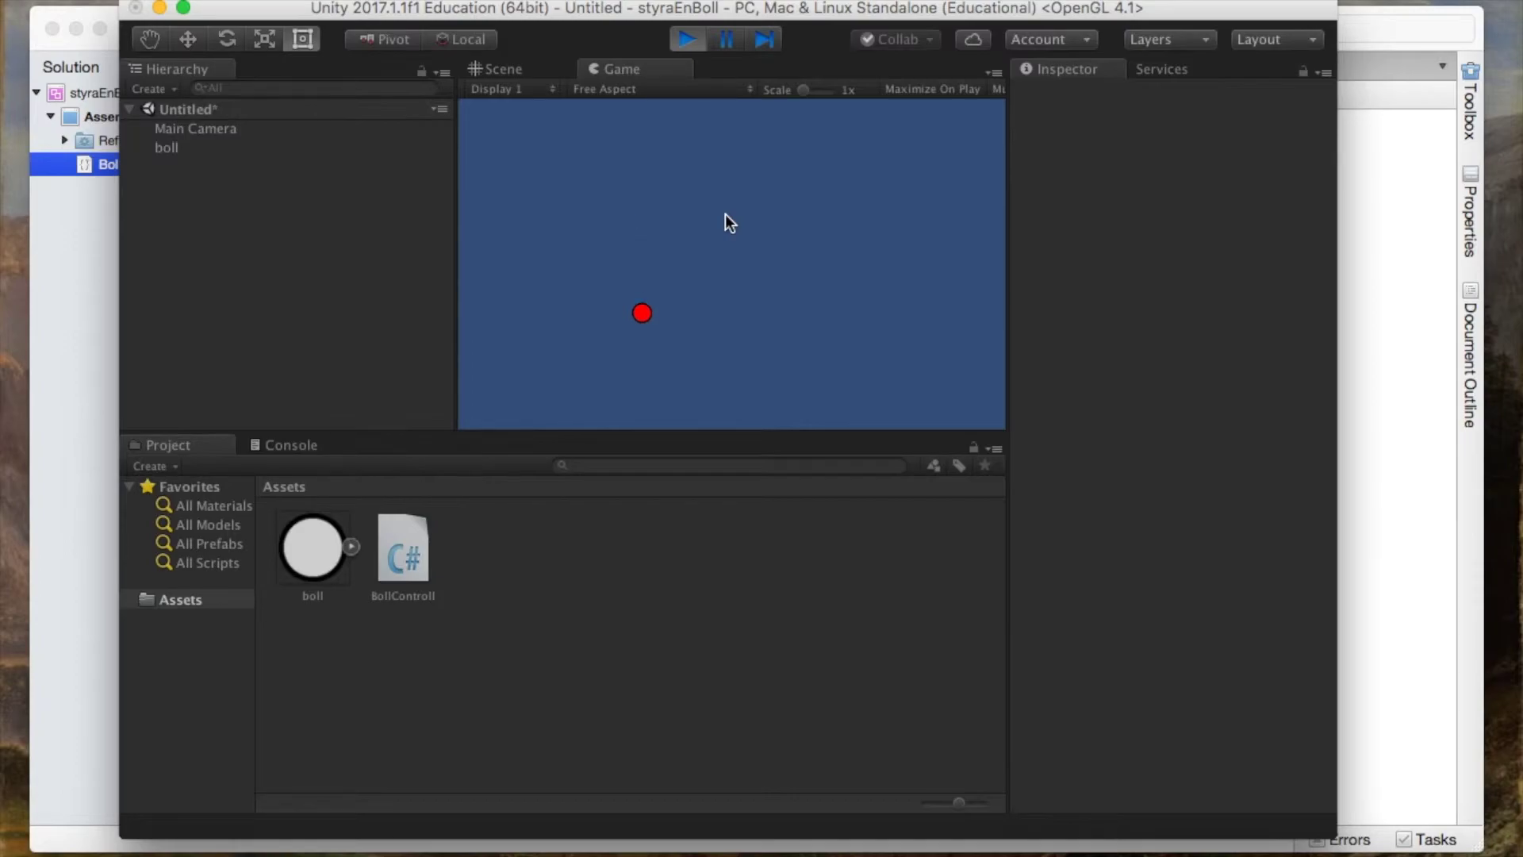
- Stop the play test and go back to BollControll.cs in MonoDevelop
click(696, 39)
click(1431, 265)
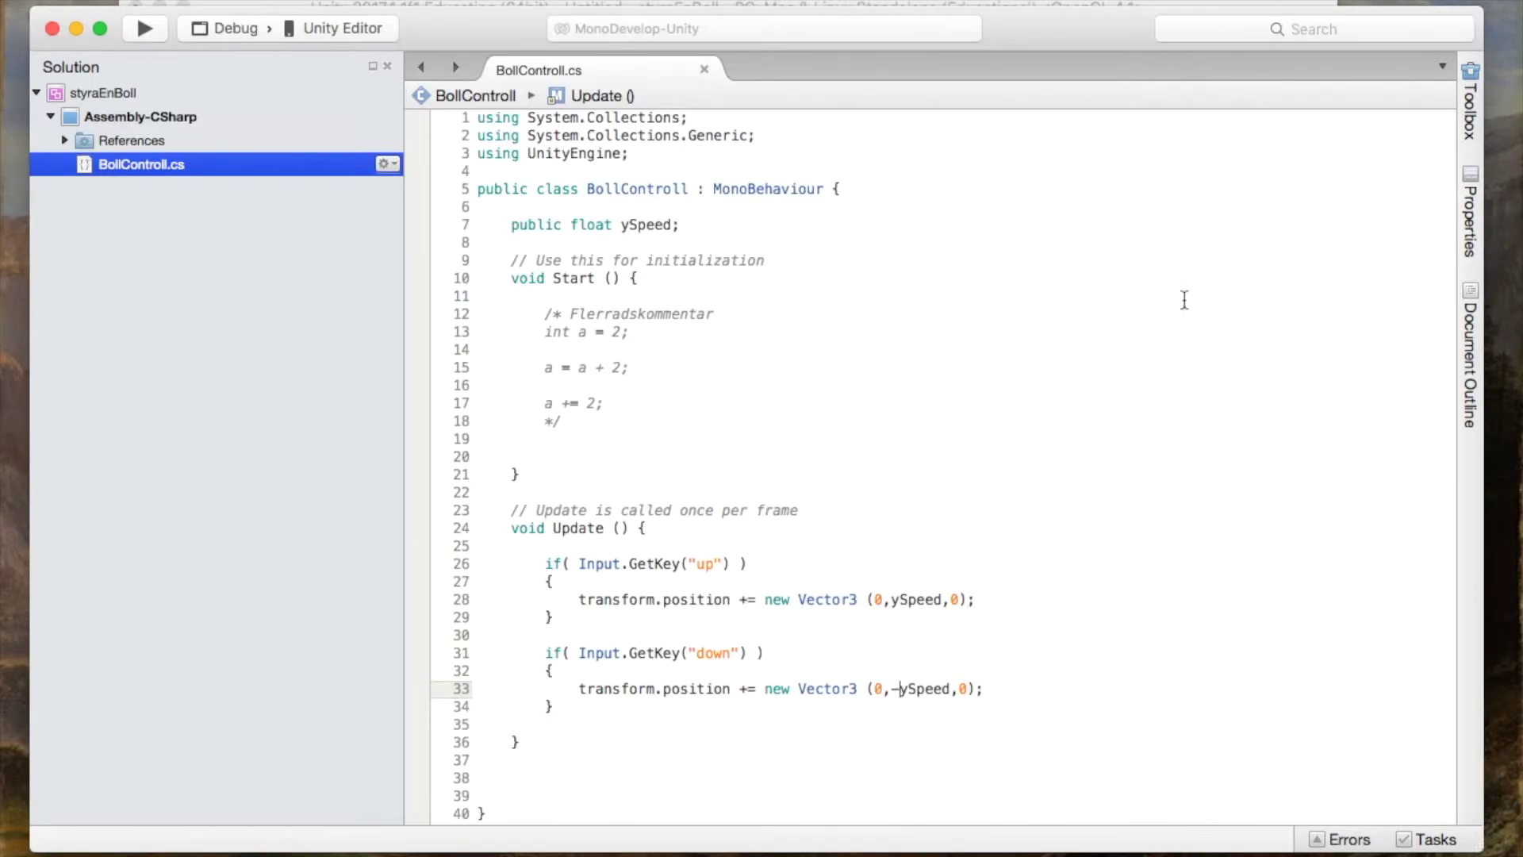
- Duplicate the ySpeed declaration on line 8 as public float xSpeed
click(689, 226)
key(Return)
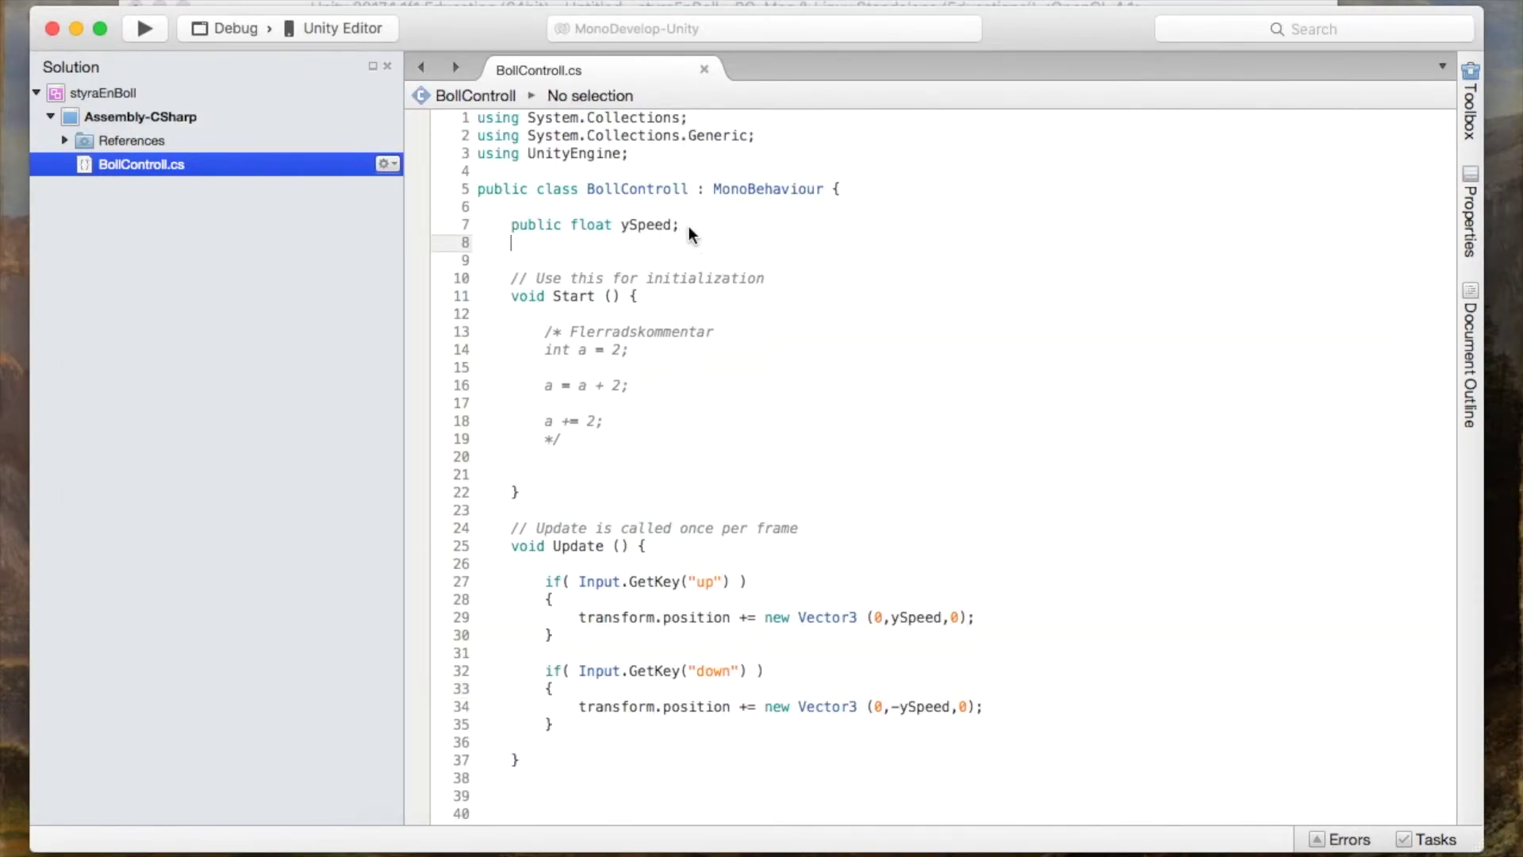
drag(694, 230, 512, 226)
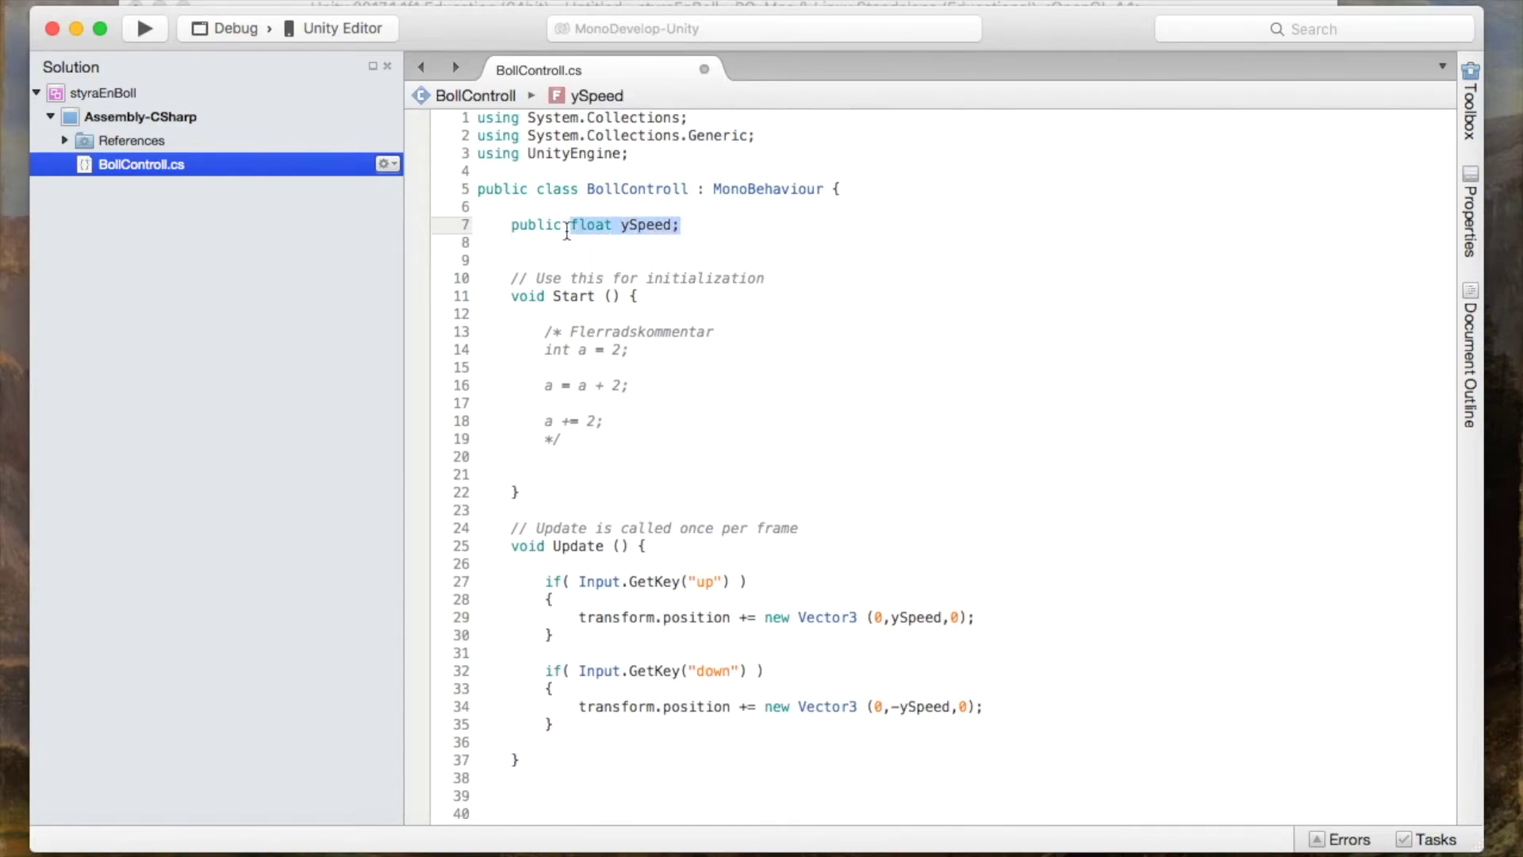
click(520, 244)
key(cmd+v)
click(622, 245)
key(Delete)
text(x)
click(765, 262)
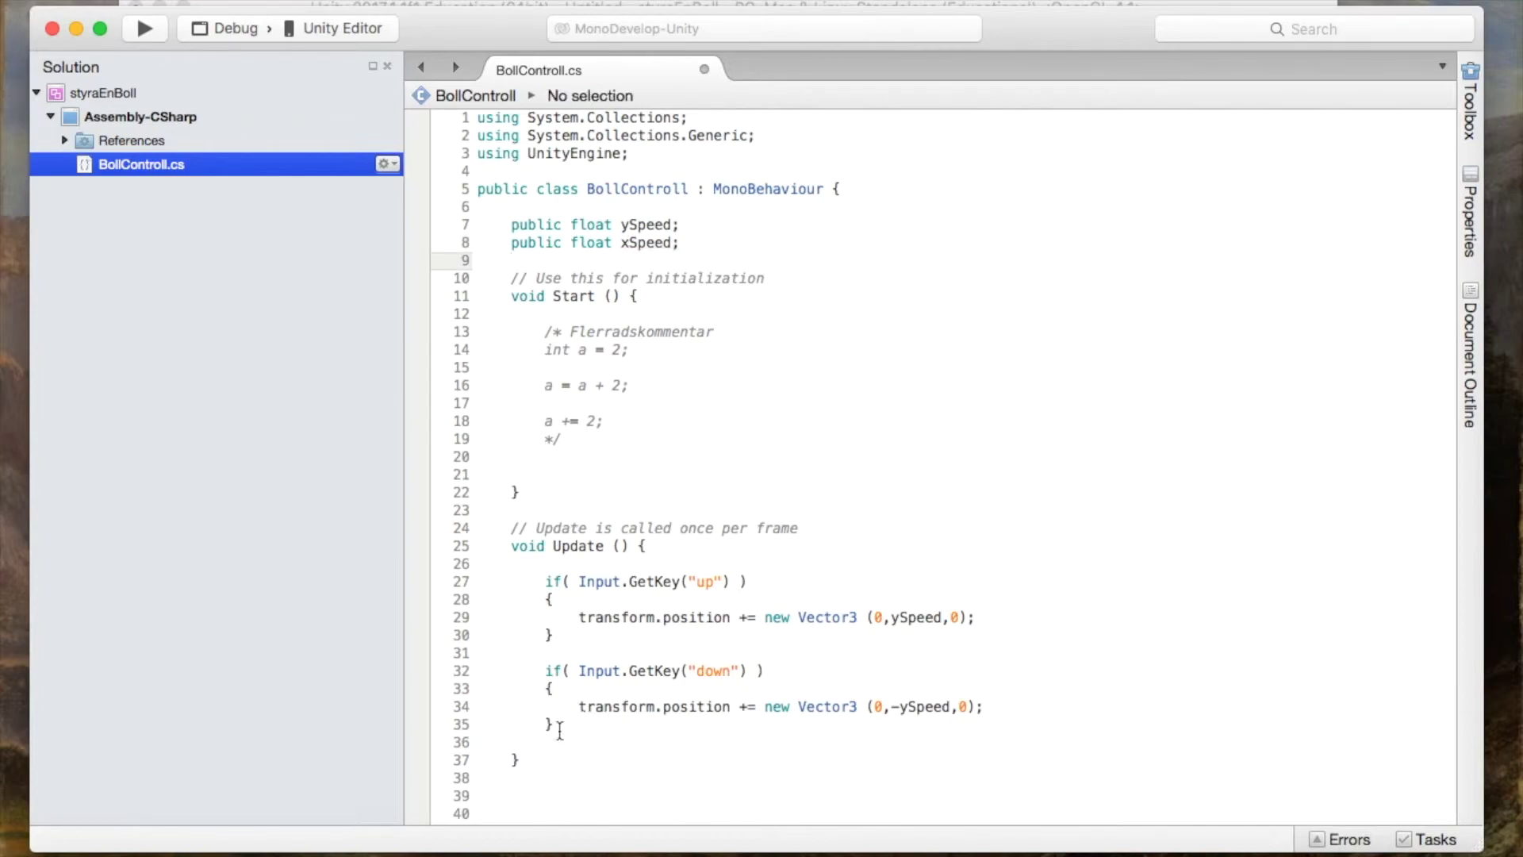
- Copy the up and down key blocks below them, renaming their keys to "right" and "left"
drag(560, 731, 543, 583)
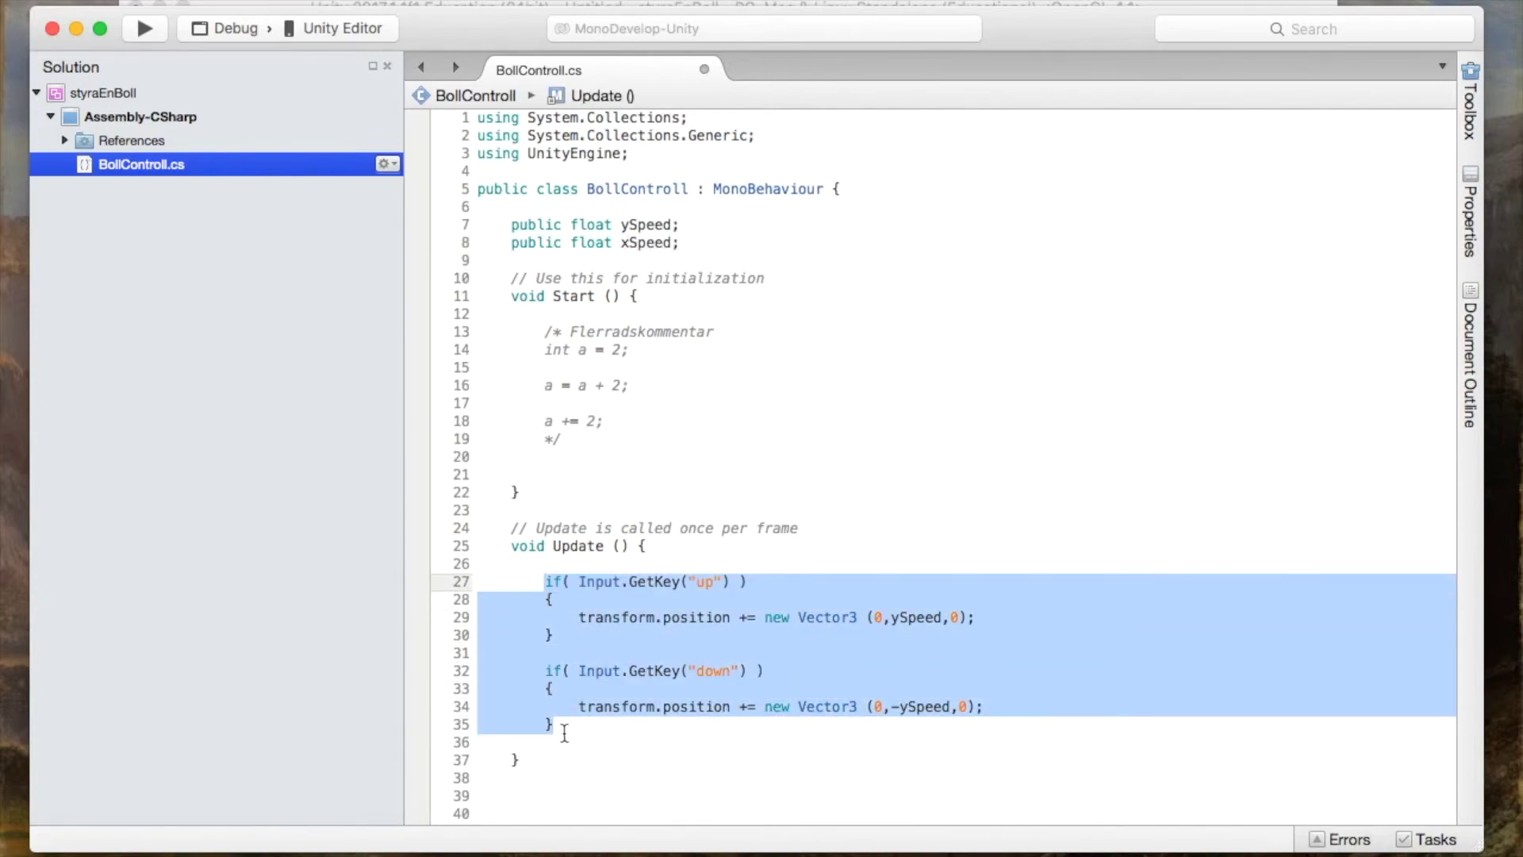
key(cmd+c)
click(564, 735)
key(Return)
key(cmd+v)
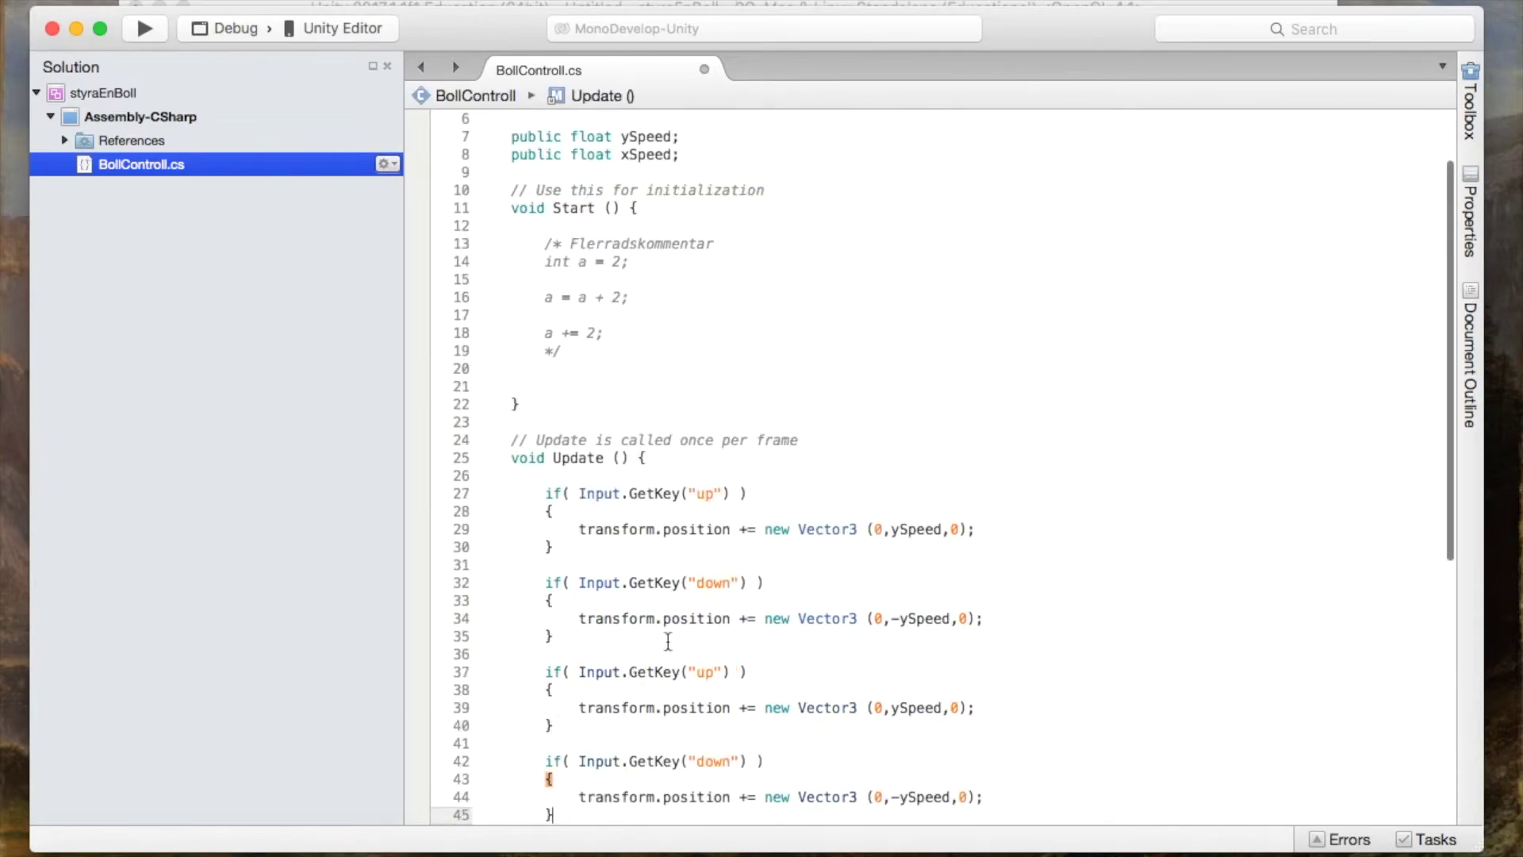
drag(714, 672, 692, 673)
text(right)
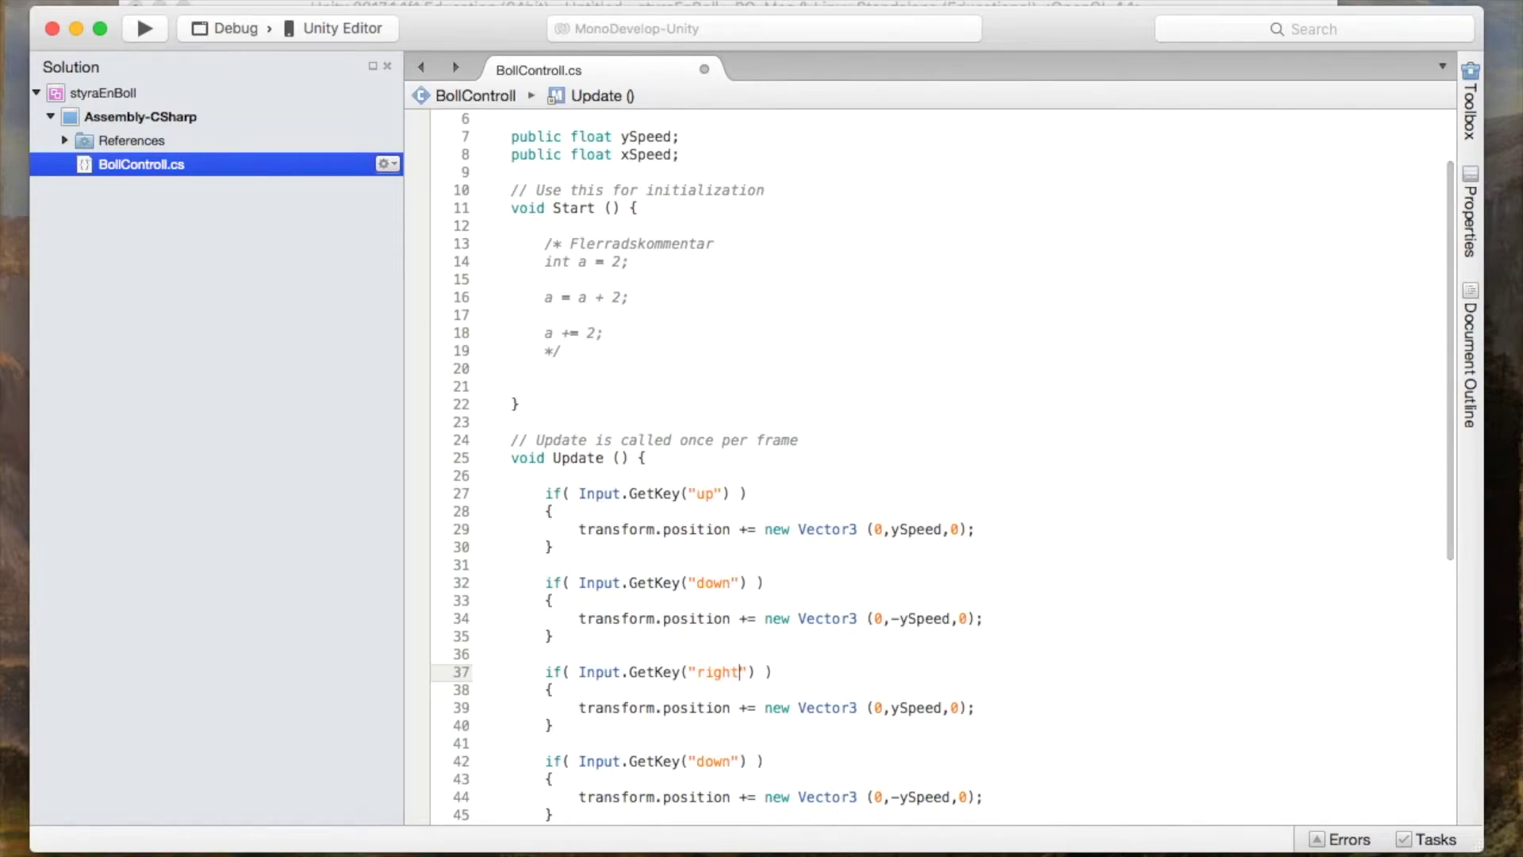
drag(734, 761, 696, 761)
text(left)
click(999, 640)
scroll(999, 639, down, 5)
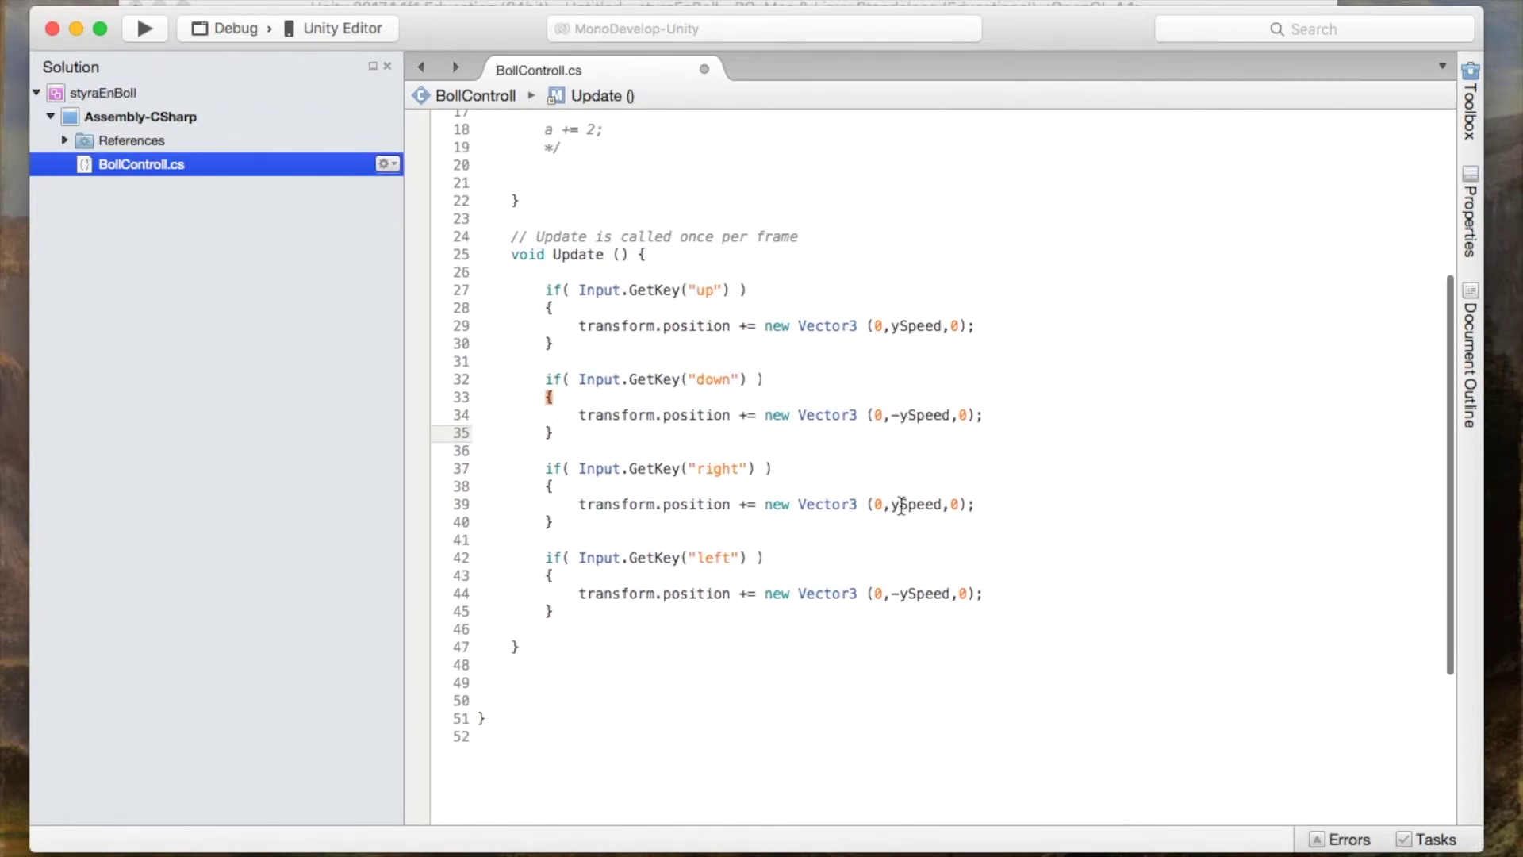
- Make the right-key block move the ball by Vector3(xSpeed, 0, 0)
drag(900, 504, 891, 505)
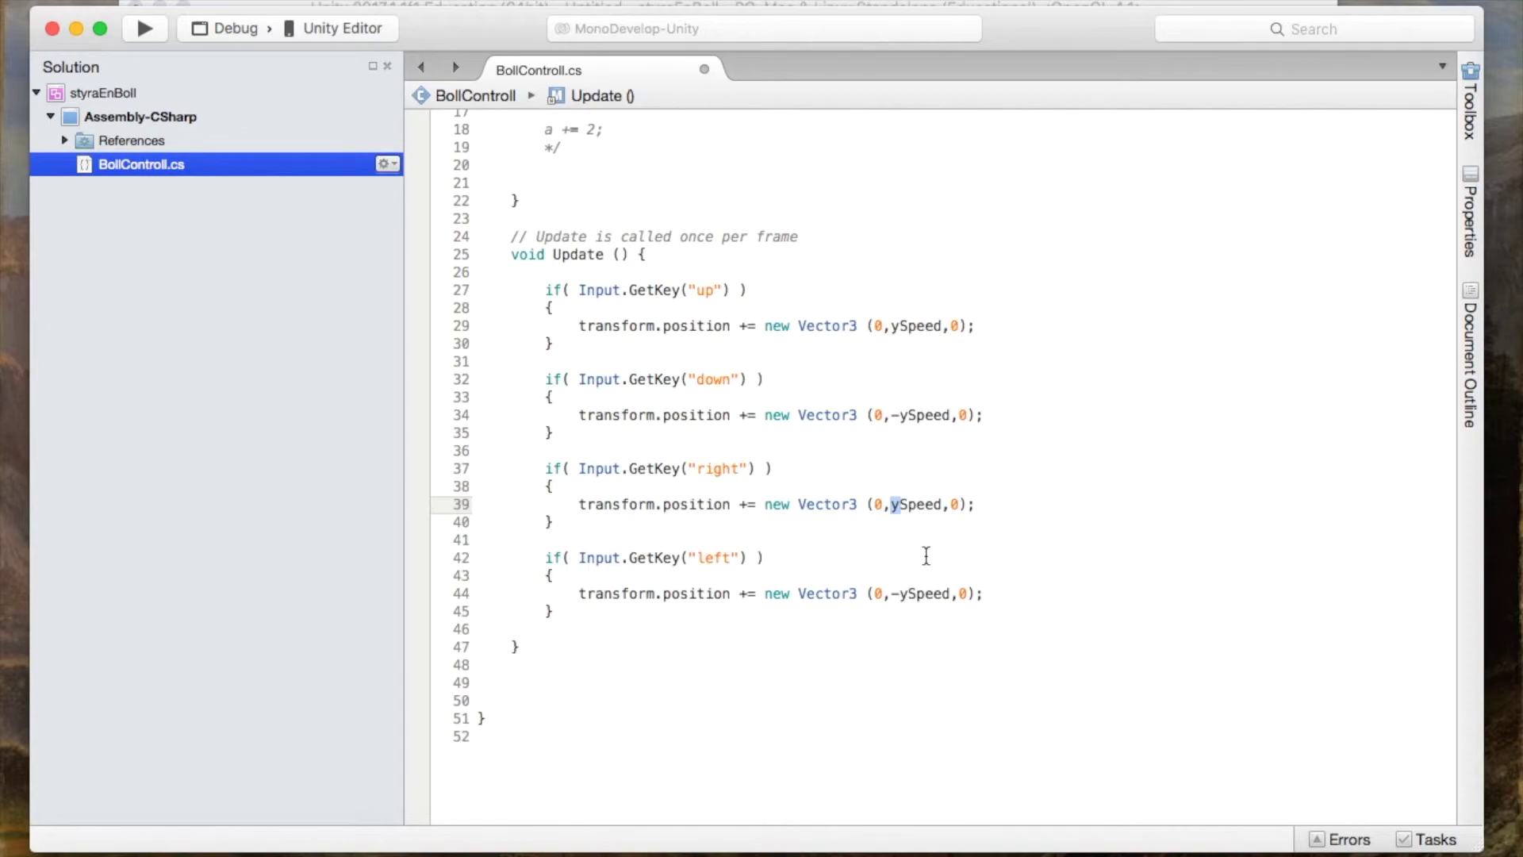
click(943, 505)
key(BackSpace)
key(BackSpace)
key(BackSpace)
key(BackSpace)
key(BackSpace)
key(BackSpace)
text(0)
double_click(878, 505)
text(x)
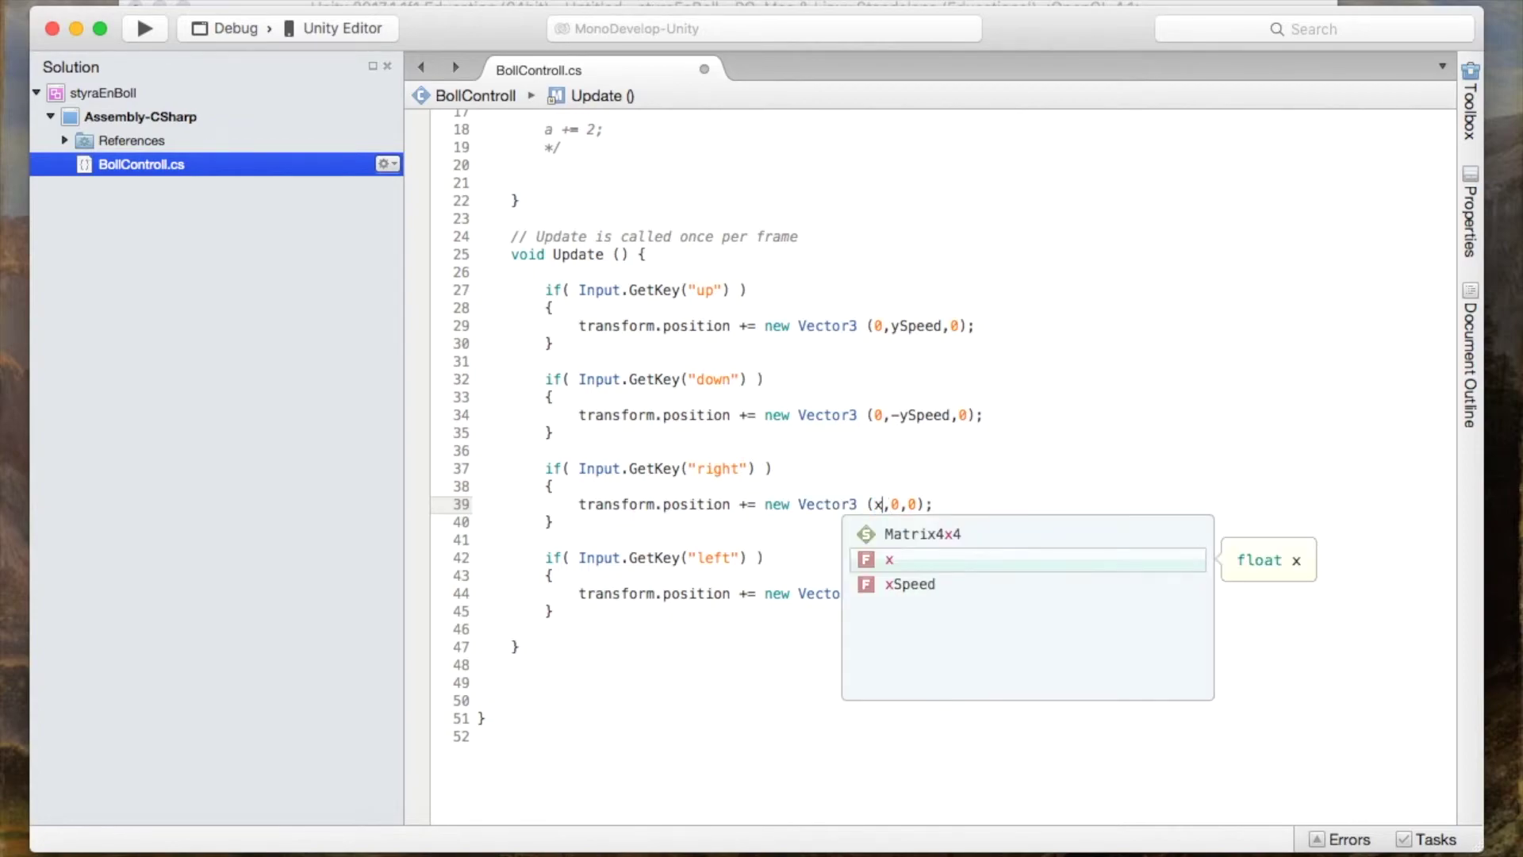
text(Speed)
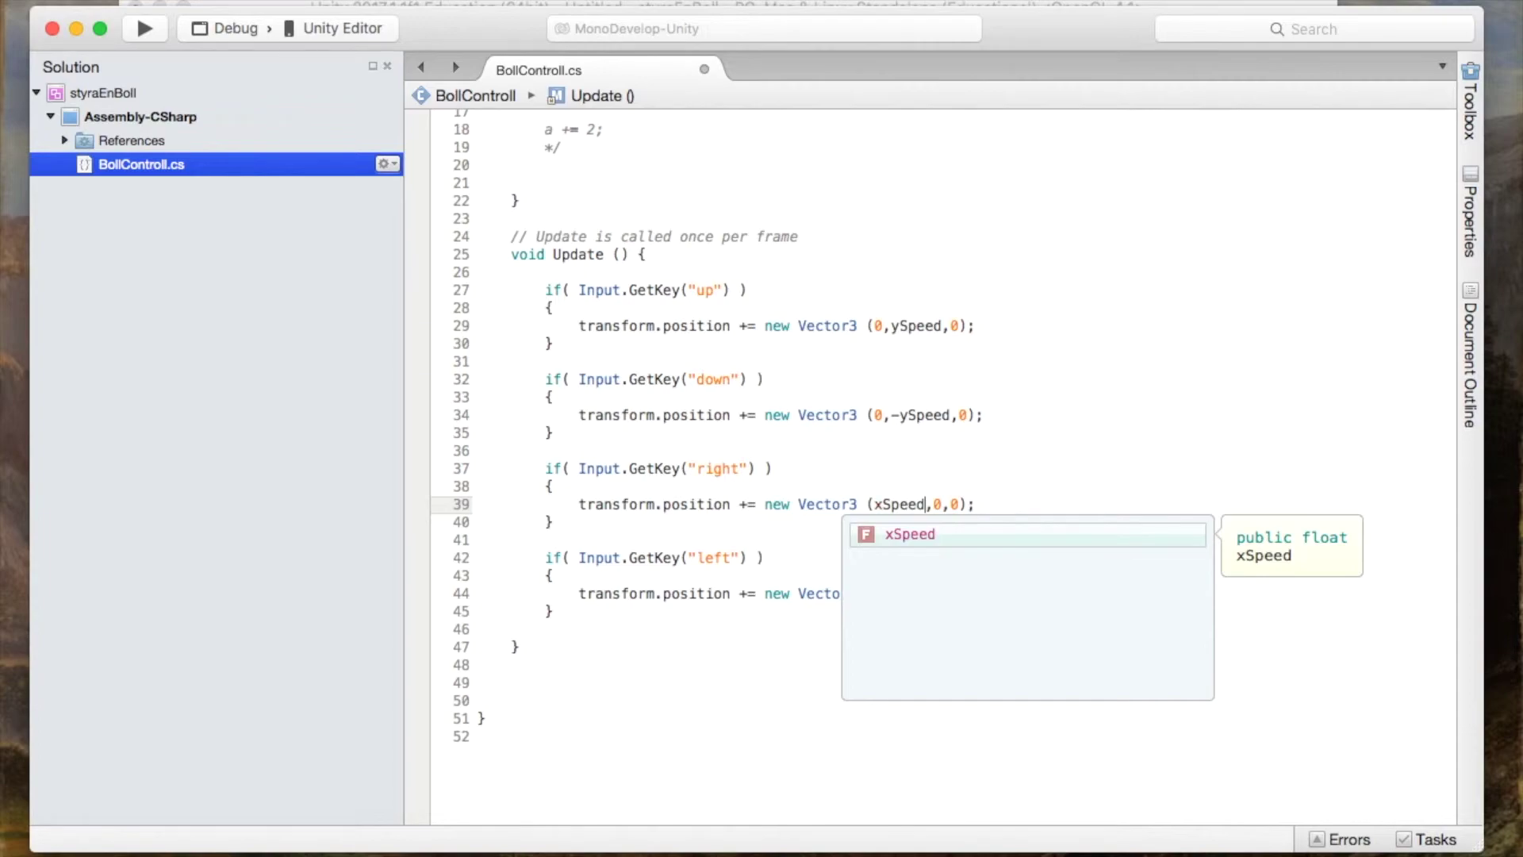
key(Escape)
key(shift+Left)
key(shift+Left)
key(shift+Left)
key(shift+Left)
key(shift+Left)
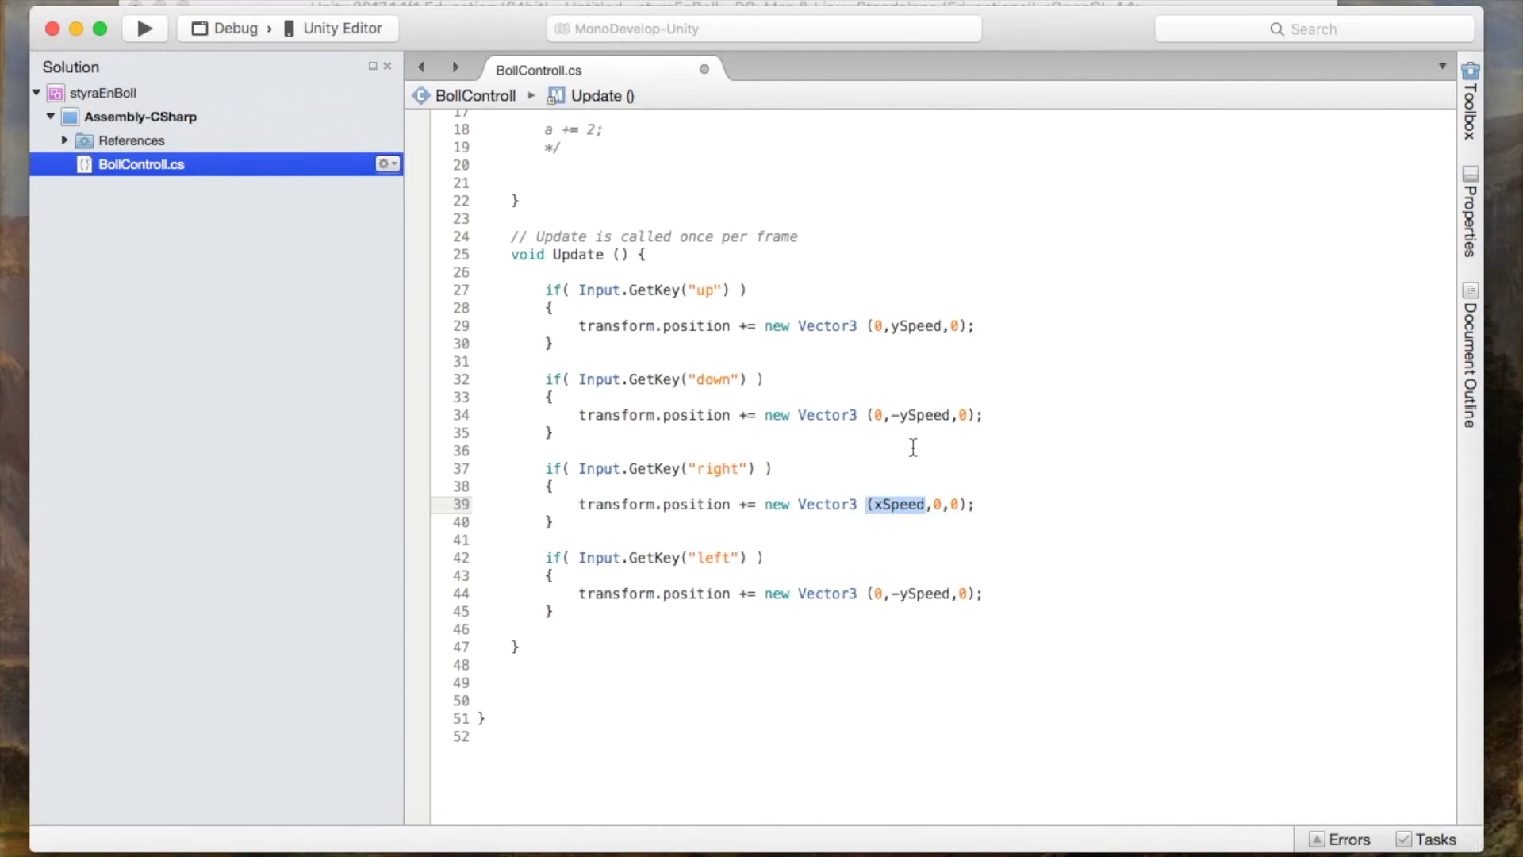
- Change the left-key block to Vector3(-xSpeed, 0, 0), save the script, and return to Unity
drag(749, 469, 684, 470)
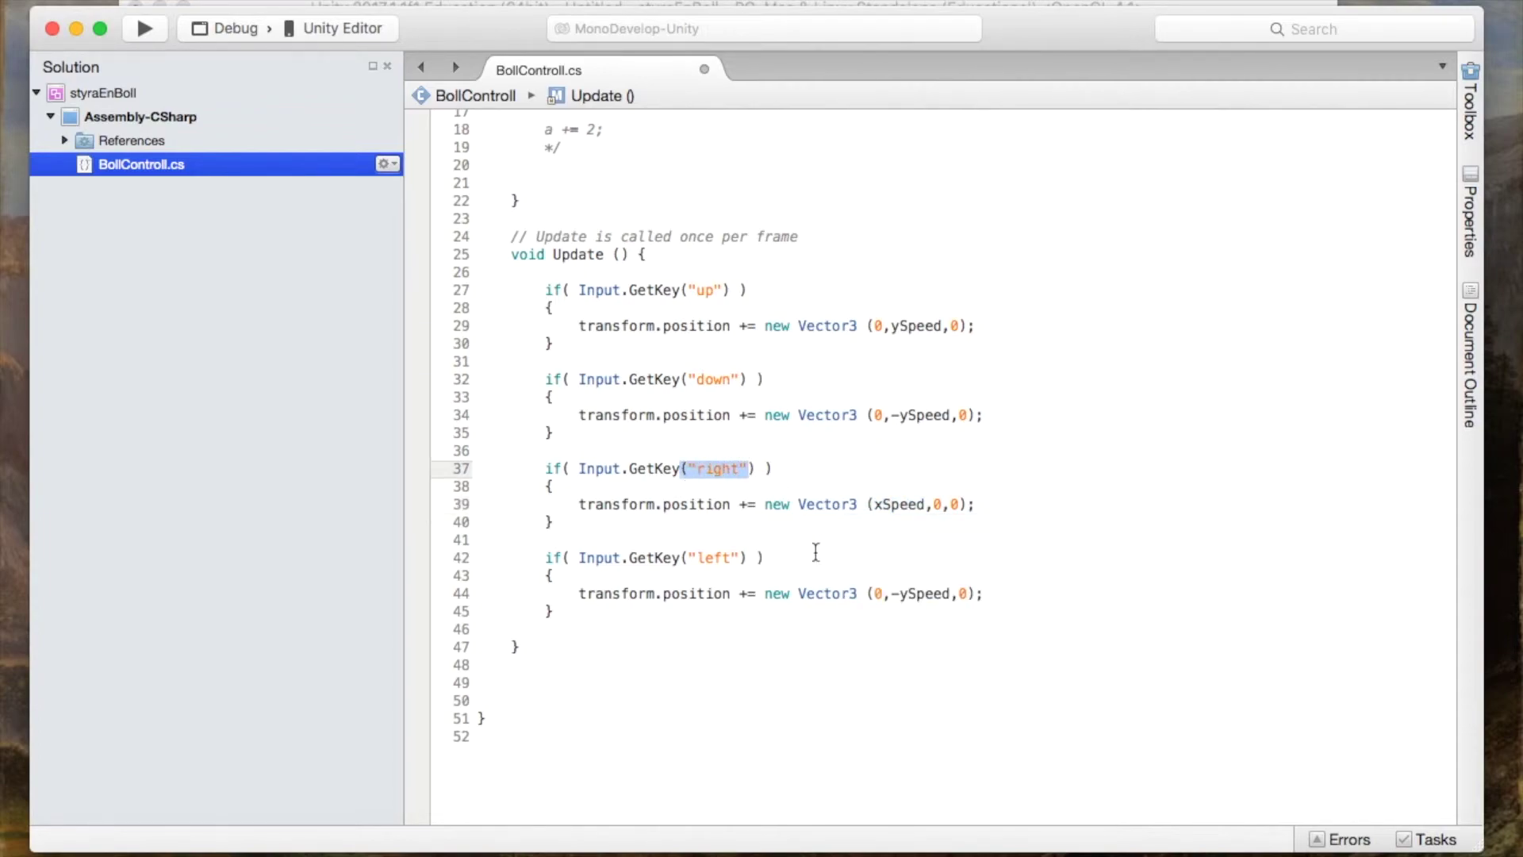
drag(890, 595, 955, 597)
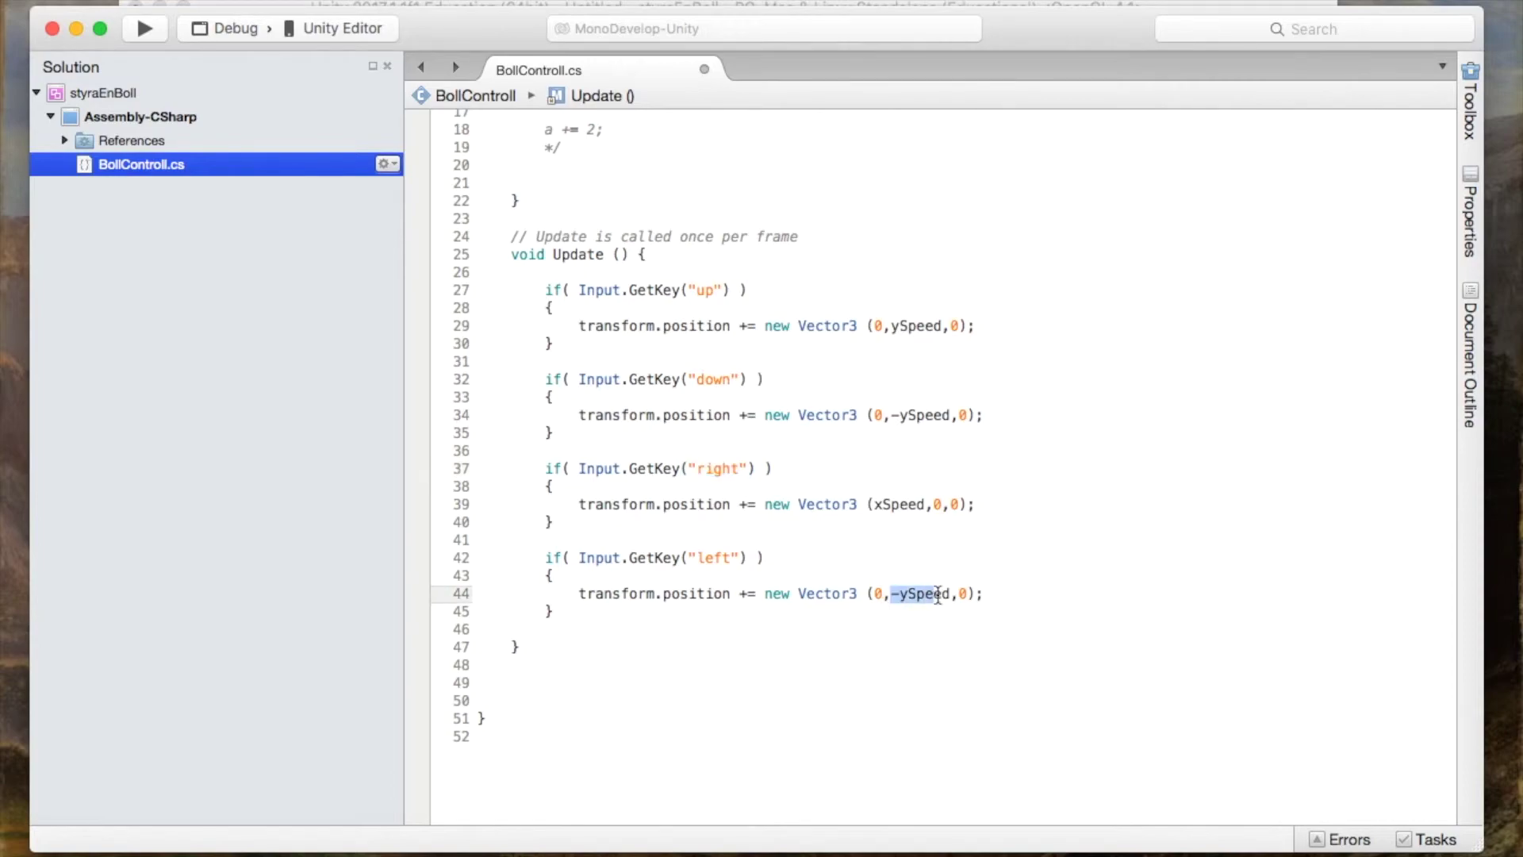
key(BackSpace)
text(0)
drag(884, 594, 871, 591)
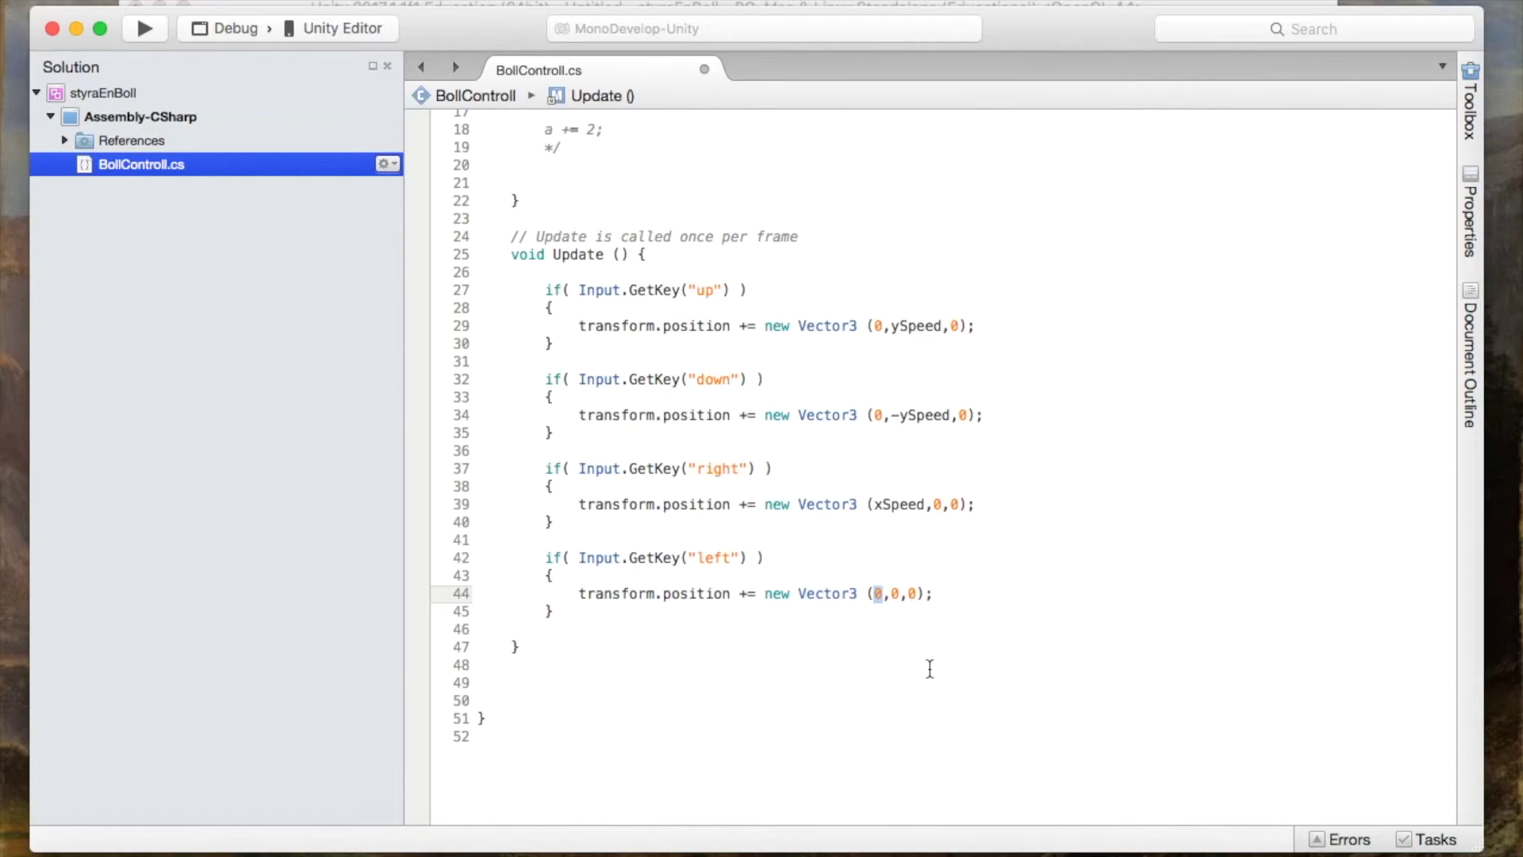
text(-)
key(Escape)
text(xSpeed)
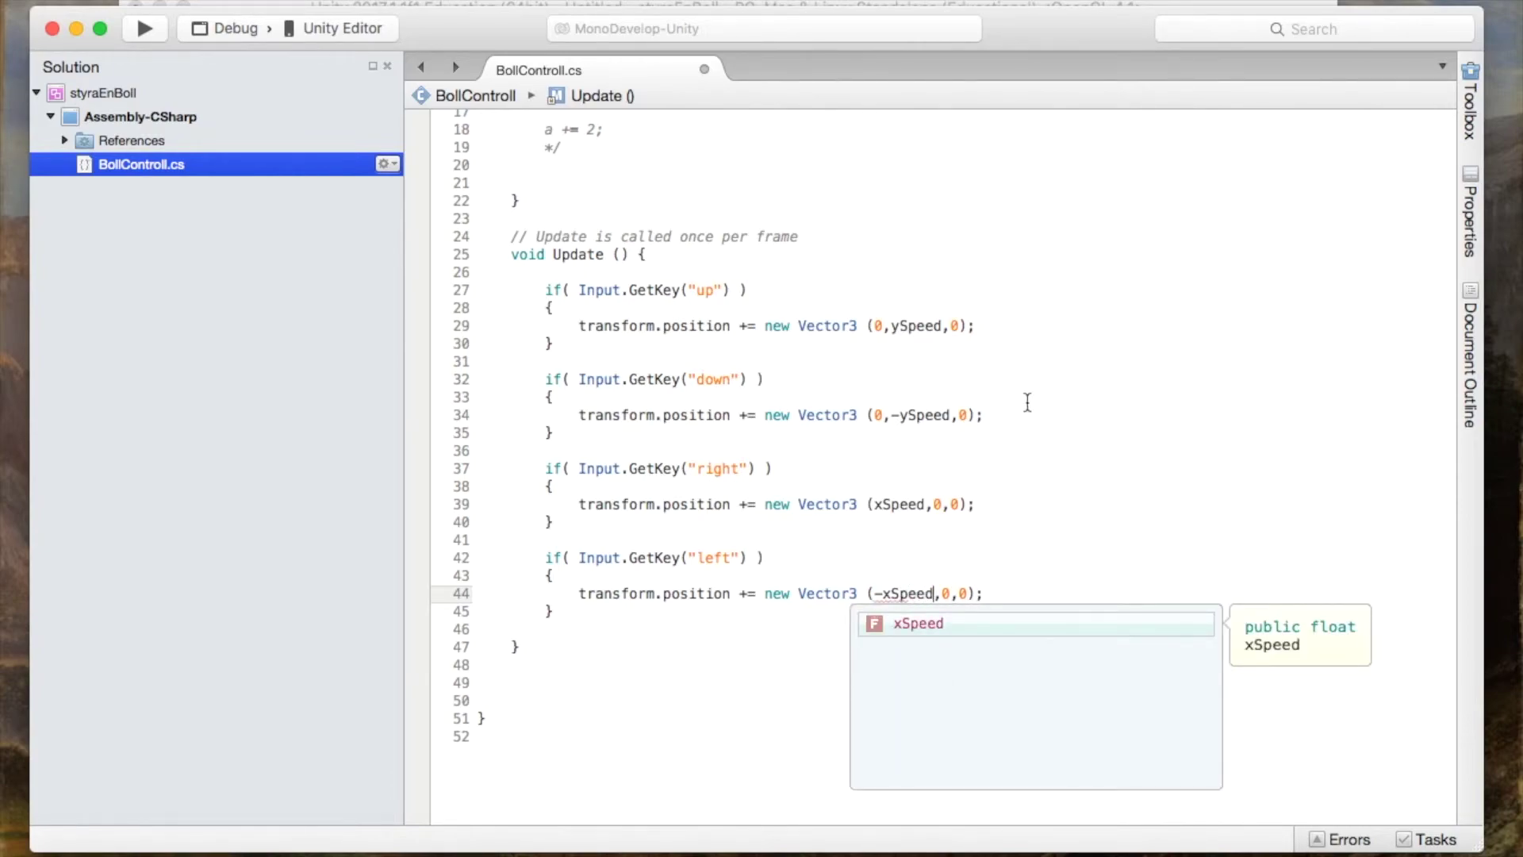
click(1097, 388)
key(super+s)
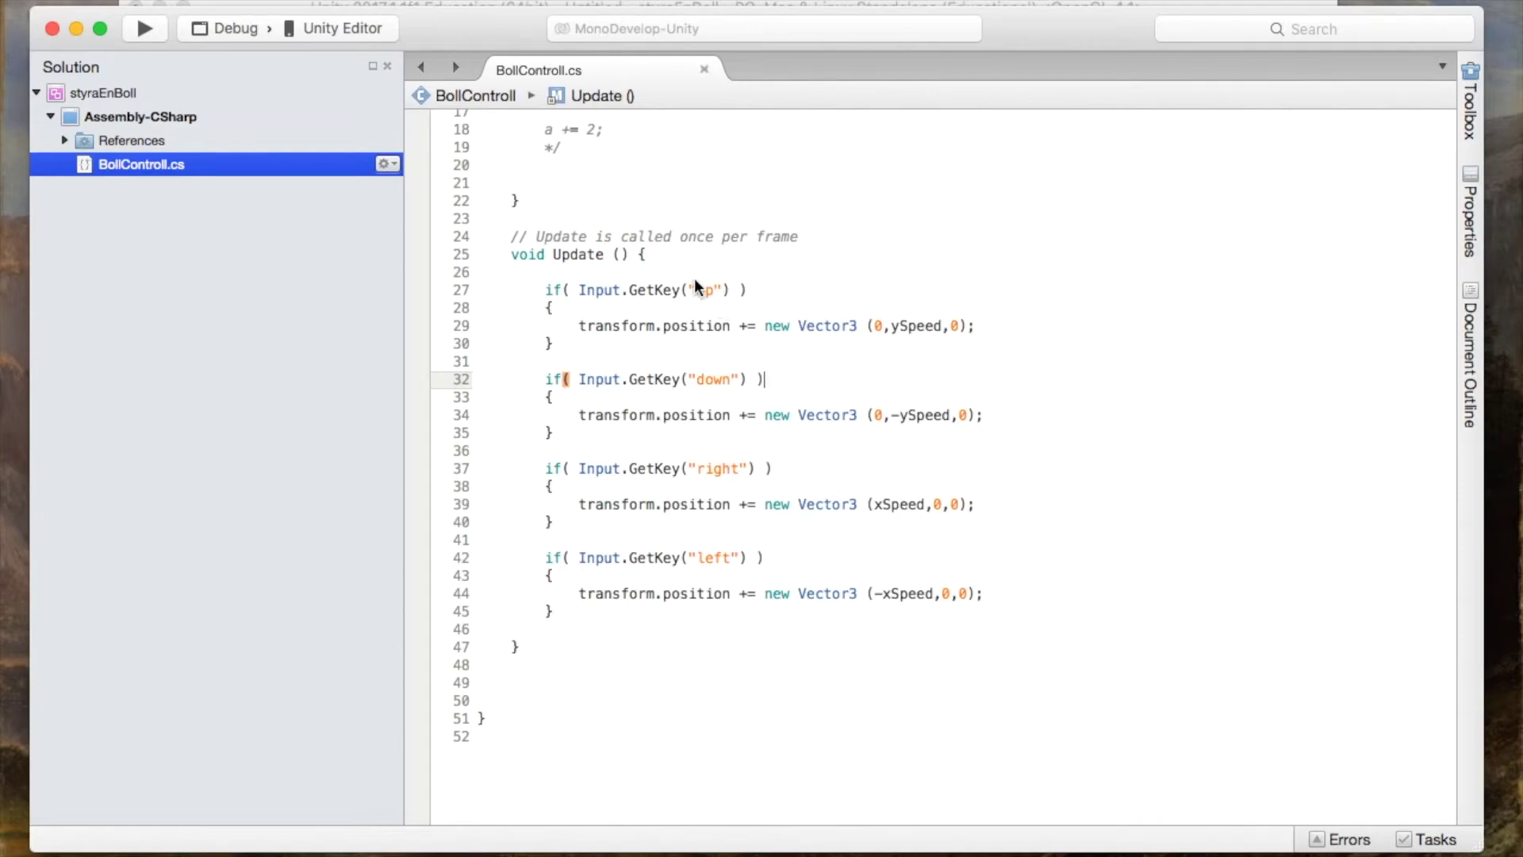
click(450, 6)
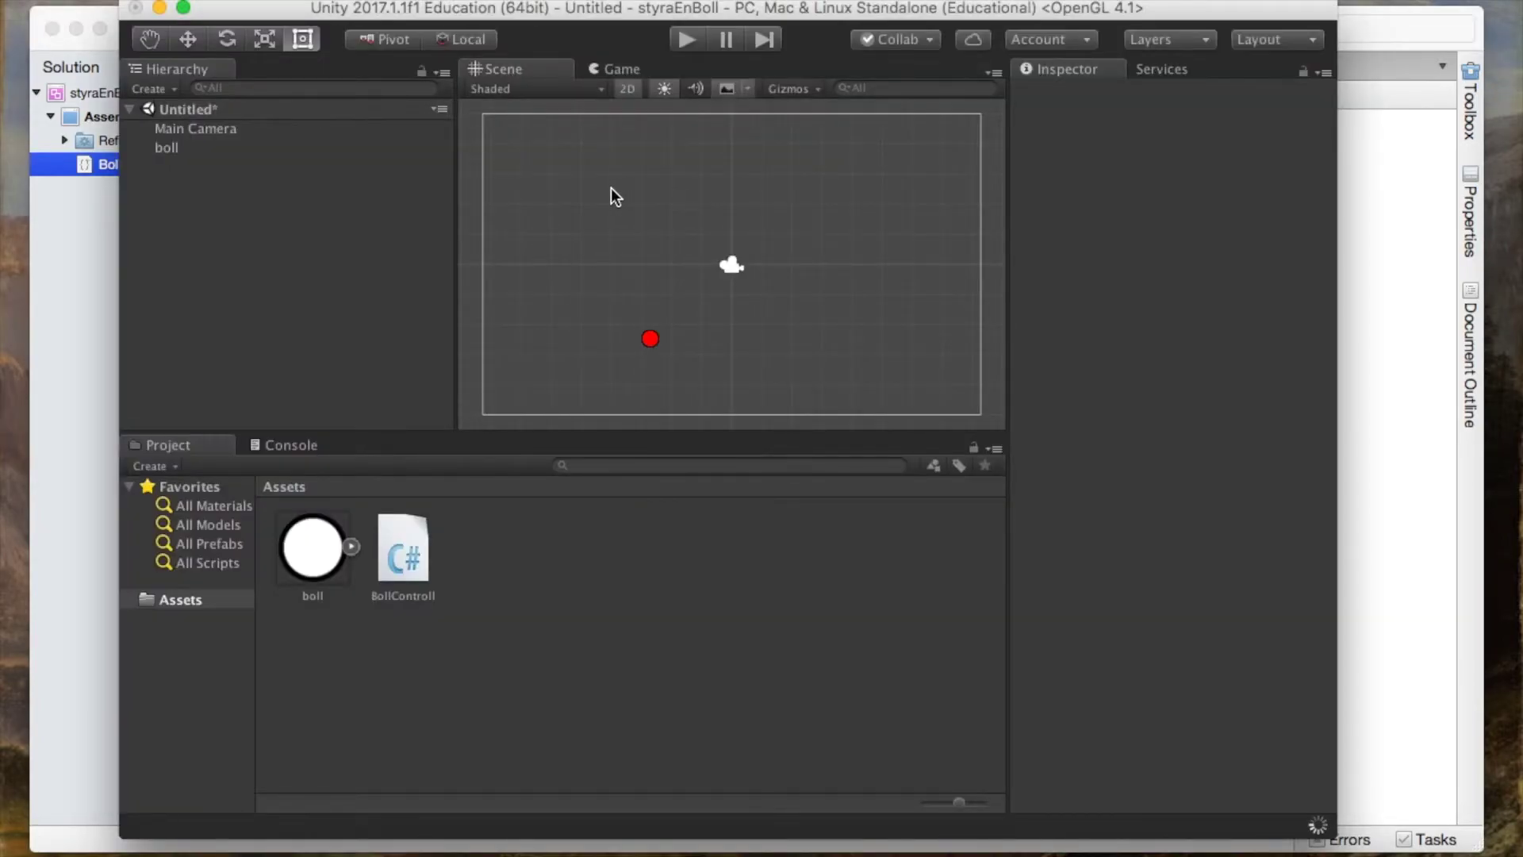
- After a quick play test, set boll's X Speed to 0.1 in the Inspector and play again
click(687, 42)
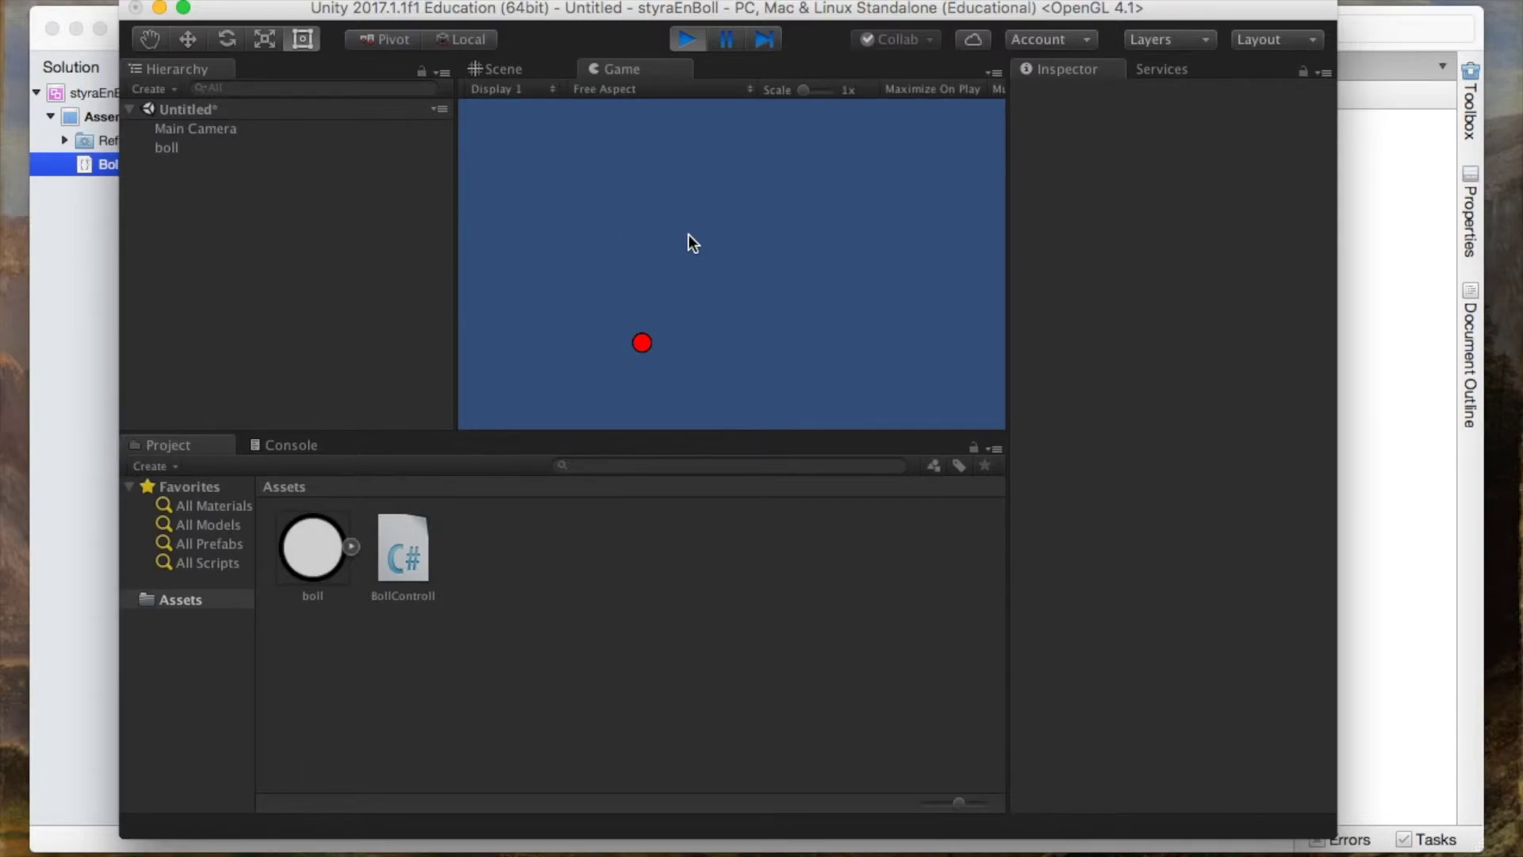
click(683, 48)
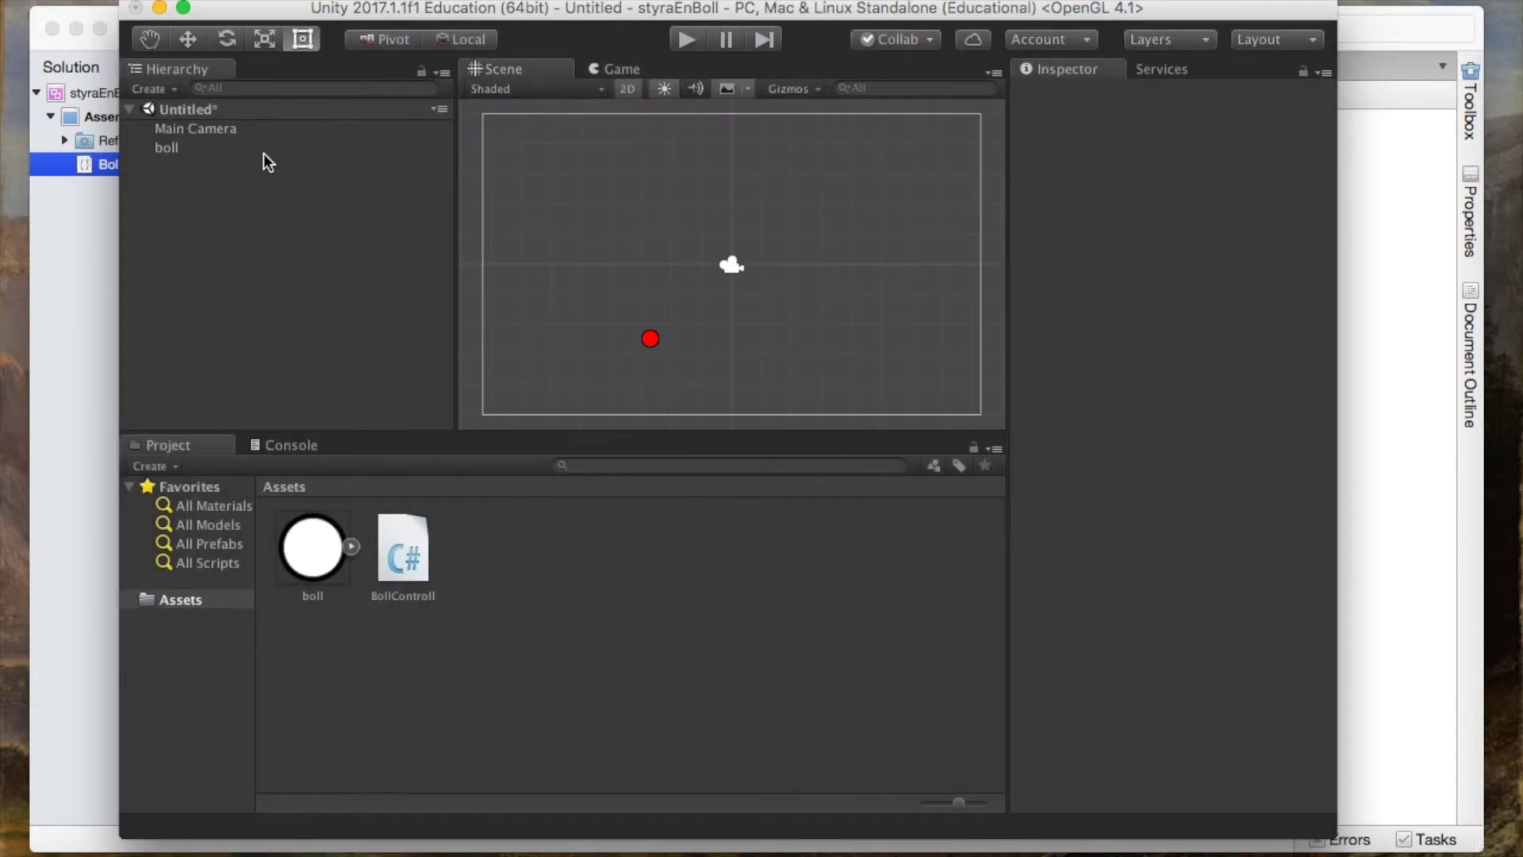
click(167, 148)
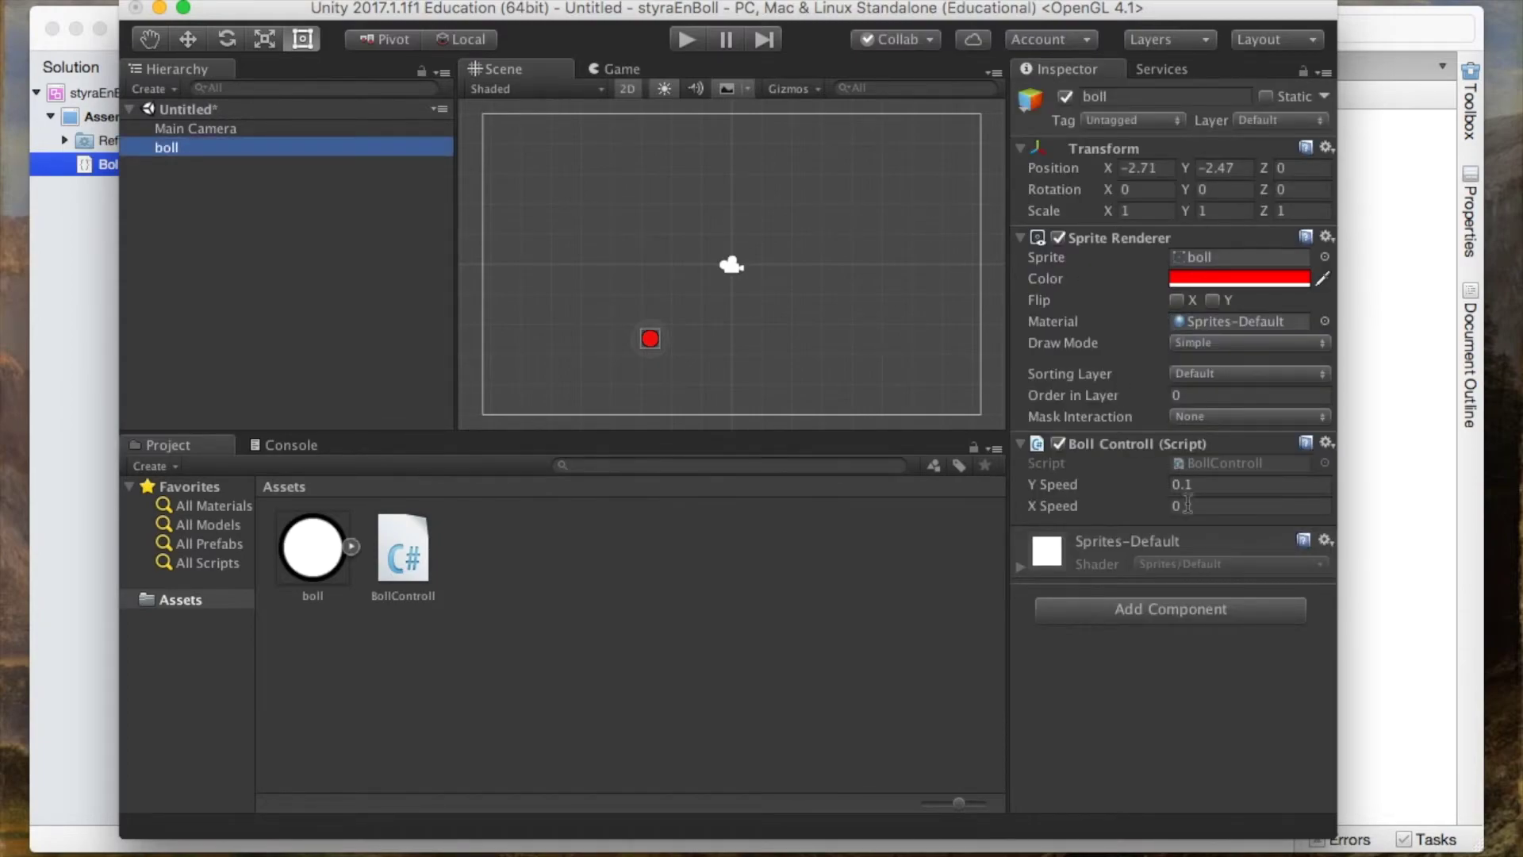
click(1190, 505)
text(0.1)
key(Return)
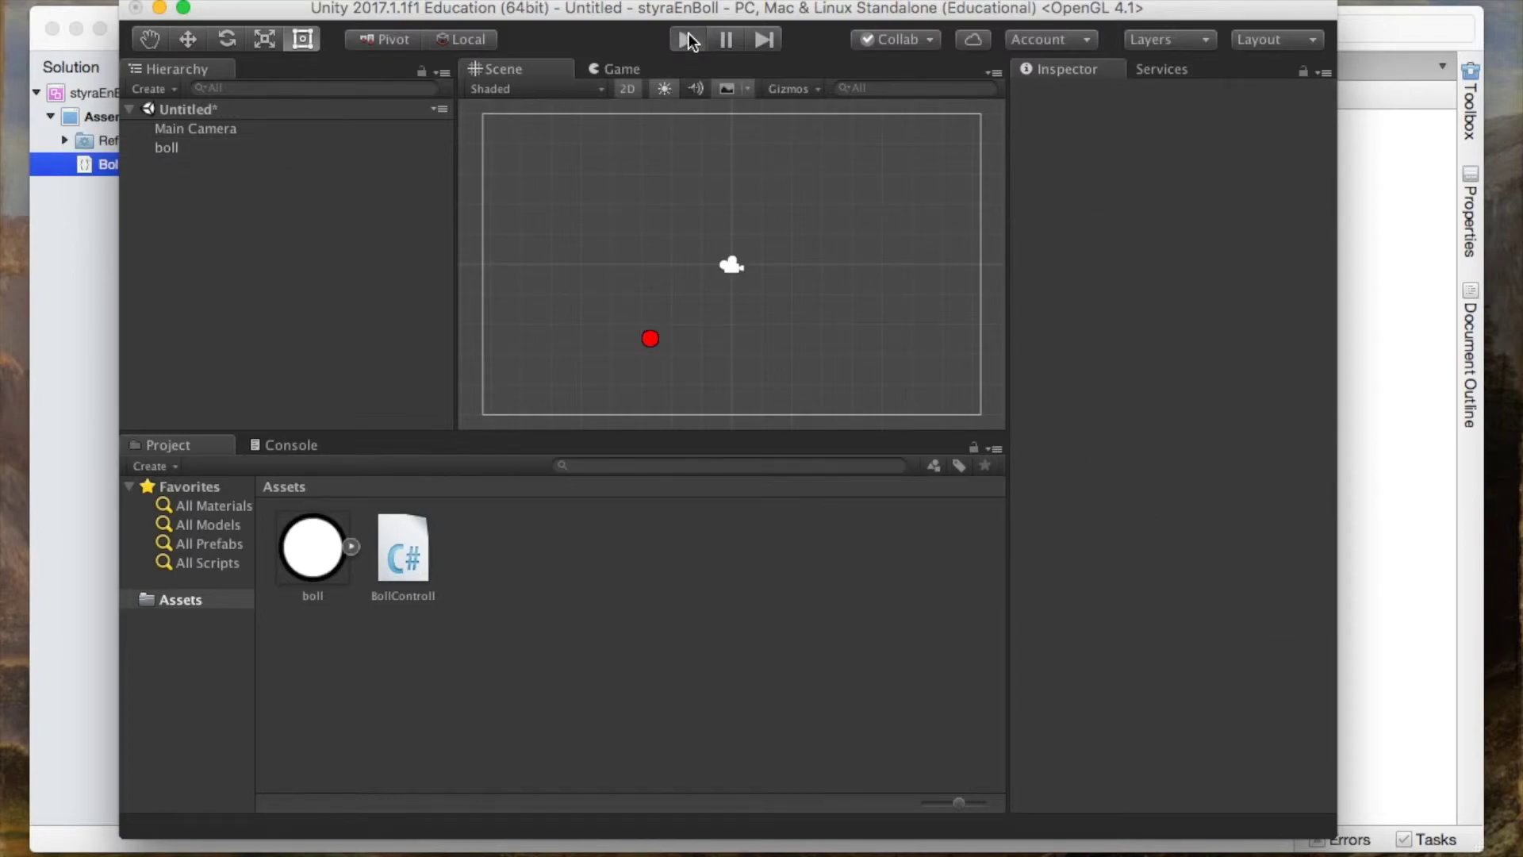
click(688, 36)
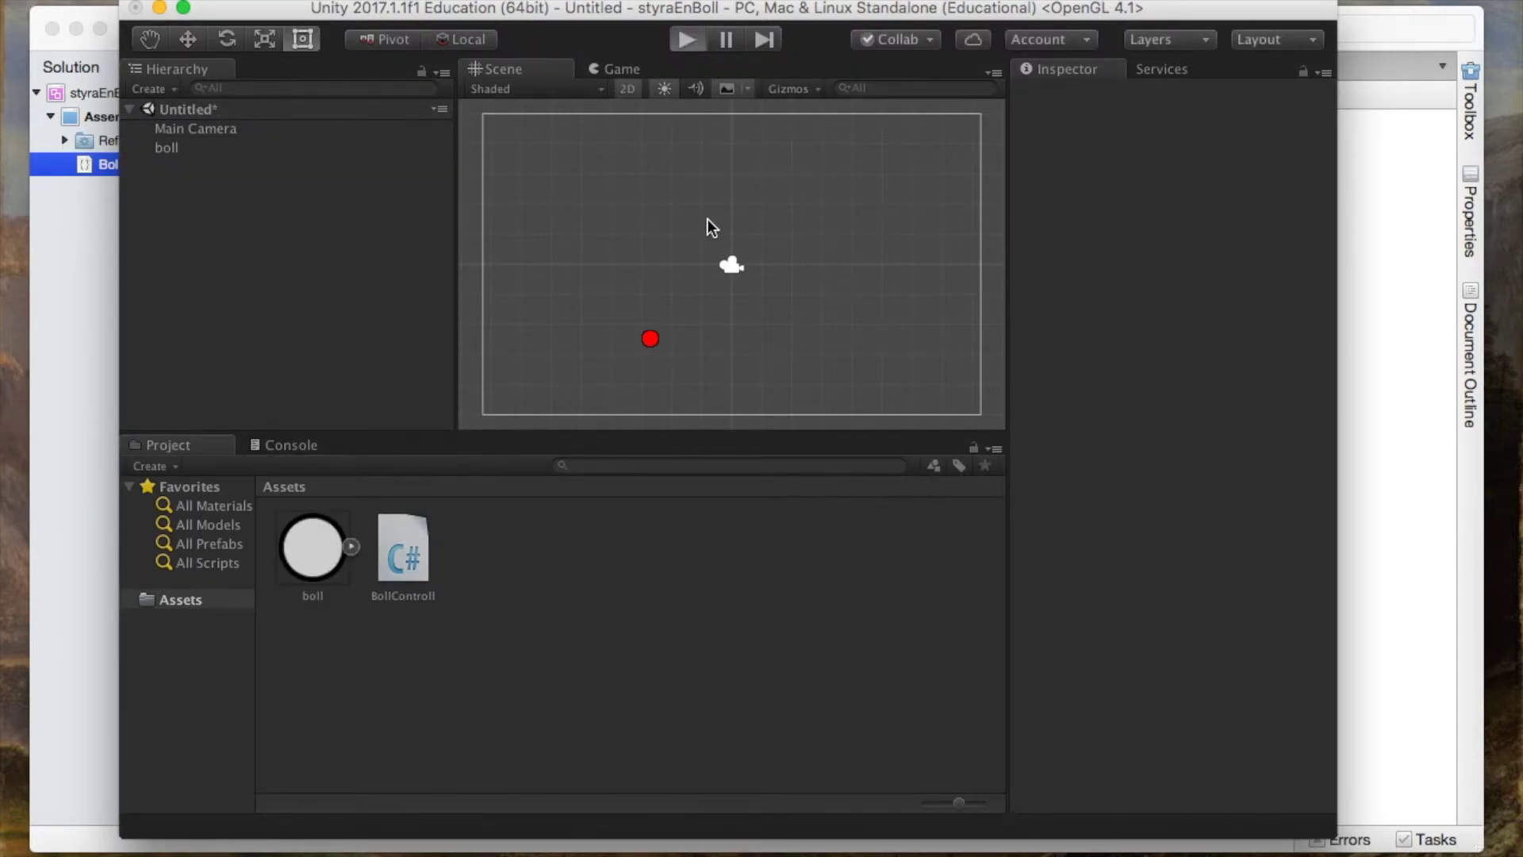
- Steer the red ball up, down, left and right with the arrow keys in the Game view
key(Up)
key(Down)
key(Right)
key(Left)
key(Left)
key(Up)
key(Right)
key(Down)
key(Left)
key(Up)
key(Right)
key(Right)
key(Up)
key(Left)
key(Down)
key(Right)
key(Up)
key(Down)
key(Left)
key(Up)
key(Down)
key(Left)
key(Left)
key(Up)
key(Right)
key(Down)
key(Up)
key(Right)
key(Left)
key(Left)
key(Up)
key(Right)
key(Down)
key(Left)
key(Down)
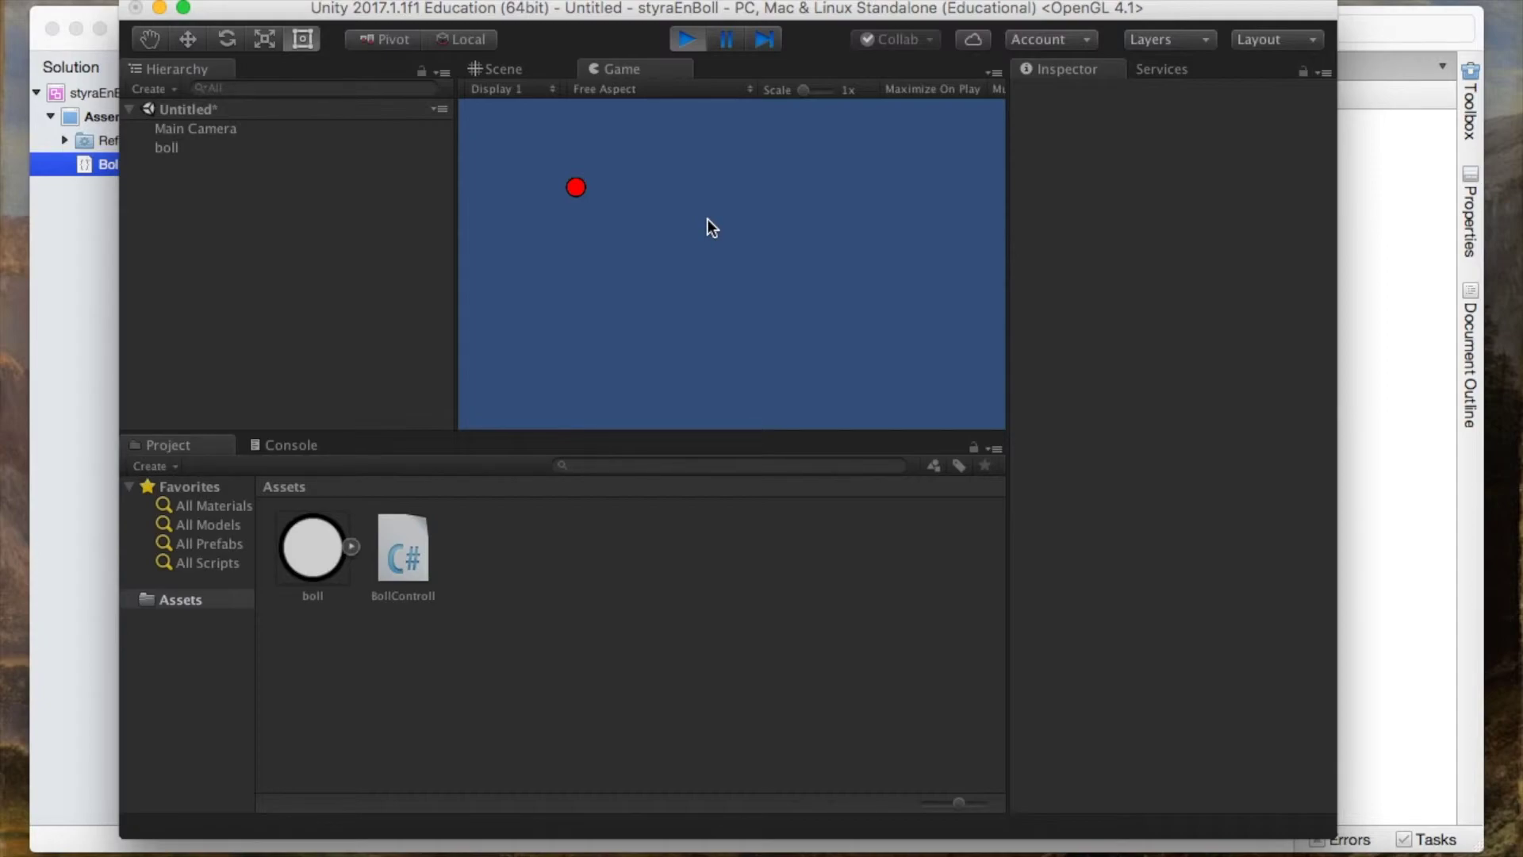
- Keep testing arrow-key movement toward the edges, then bring MonoDevelop back to the front
key(Up)
key(Right)
key(Left)
key(Right)
key(Left)
key(Up)
key(Right)
key(Left)
key(Up)
key(Right)
key(Up)
key(Left)
key(Up)
key(Up)
key(Up)
key(Up)
key(Up)
key(Up)
key(Right)
key(Left)
key(Down)
key(Right)
key(Up)
key(Left)
key(Down)
key(Right)
click(1359, 48)
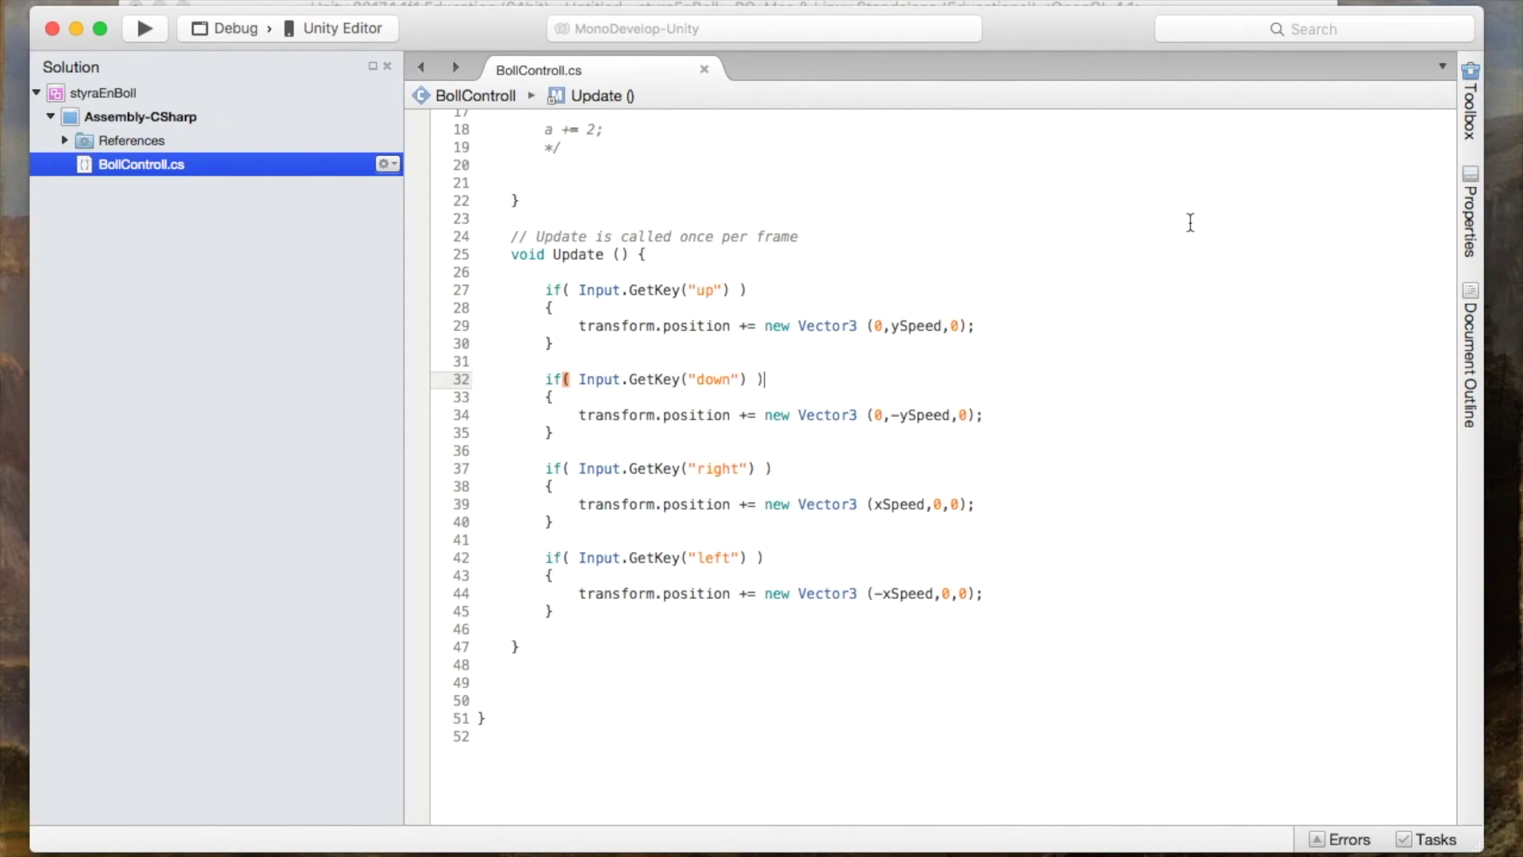
- Highlight the if statement, the GetKey("up") call and its "up" key name on line 27
click(791, 252)
scroll(788, 246, up, 5)
scroll(787, 246, down, 1)
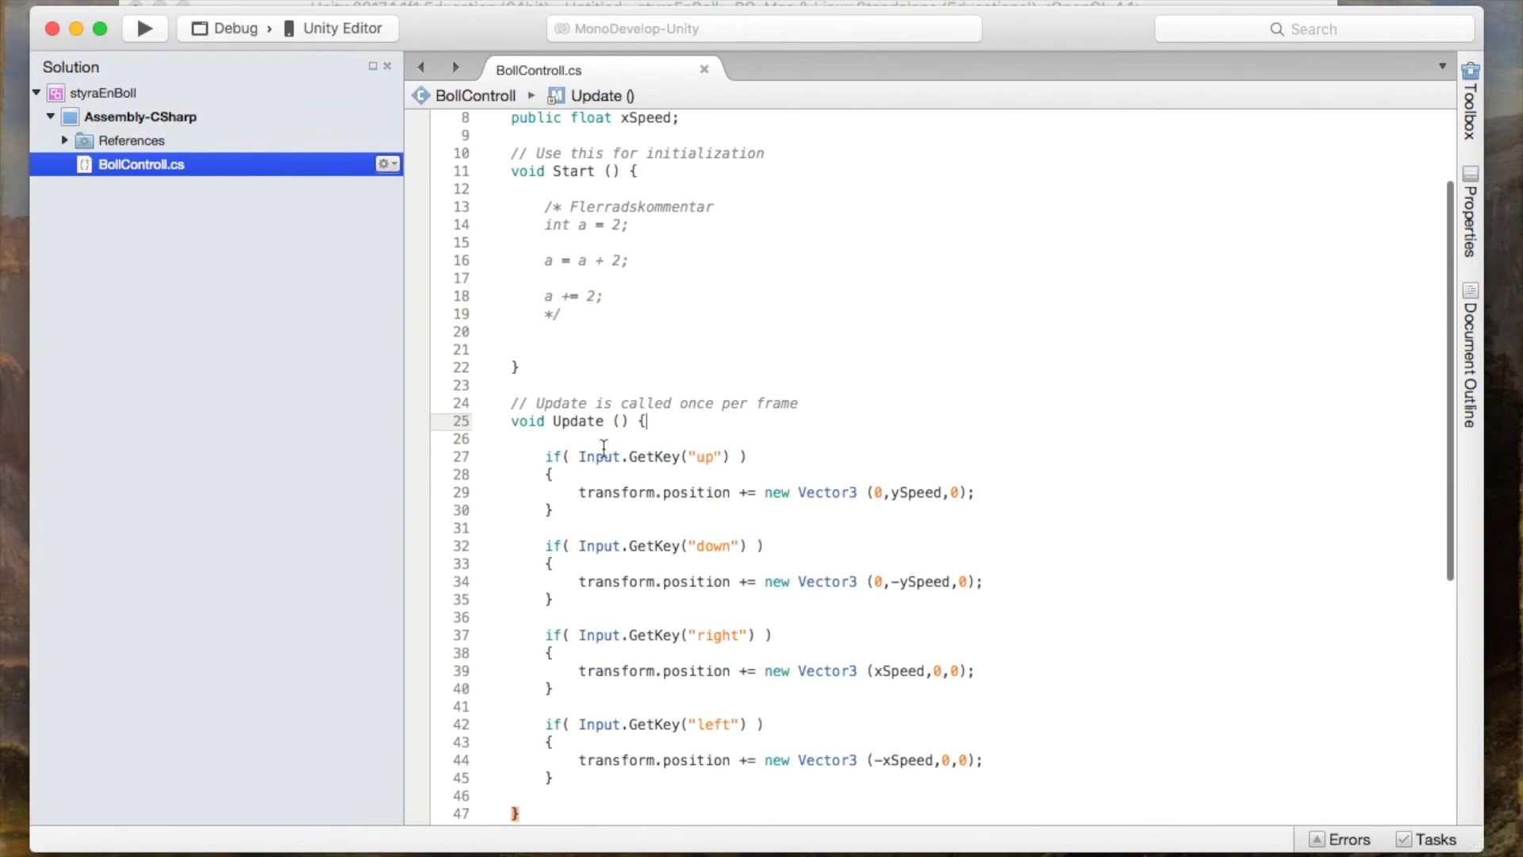
drag(629, 456, 738, 460)
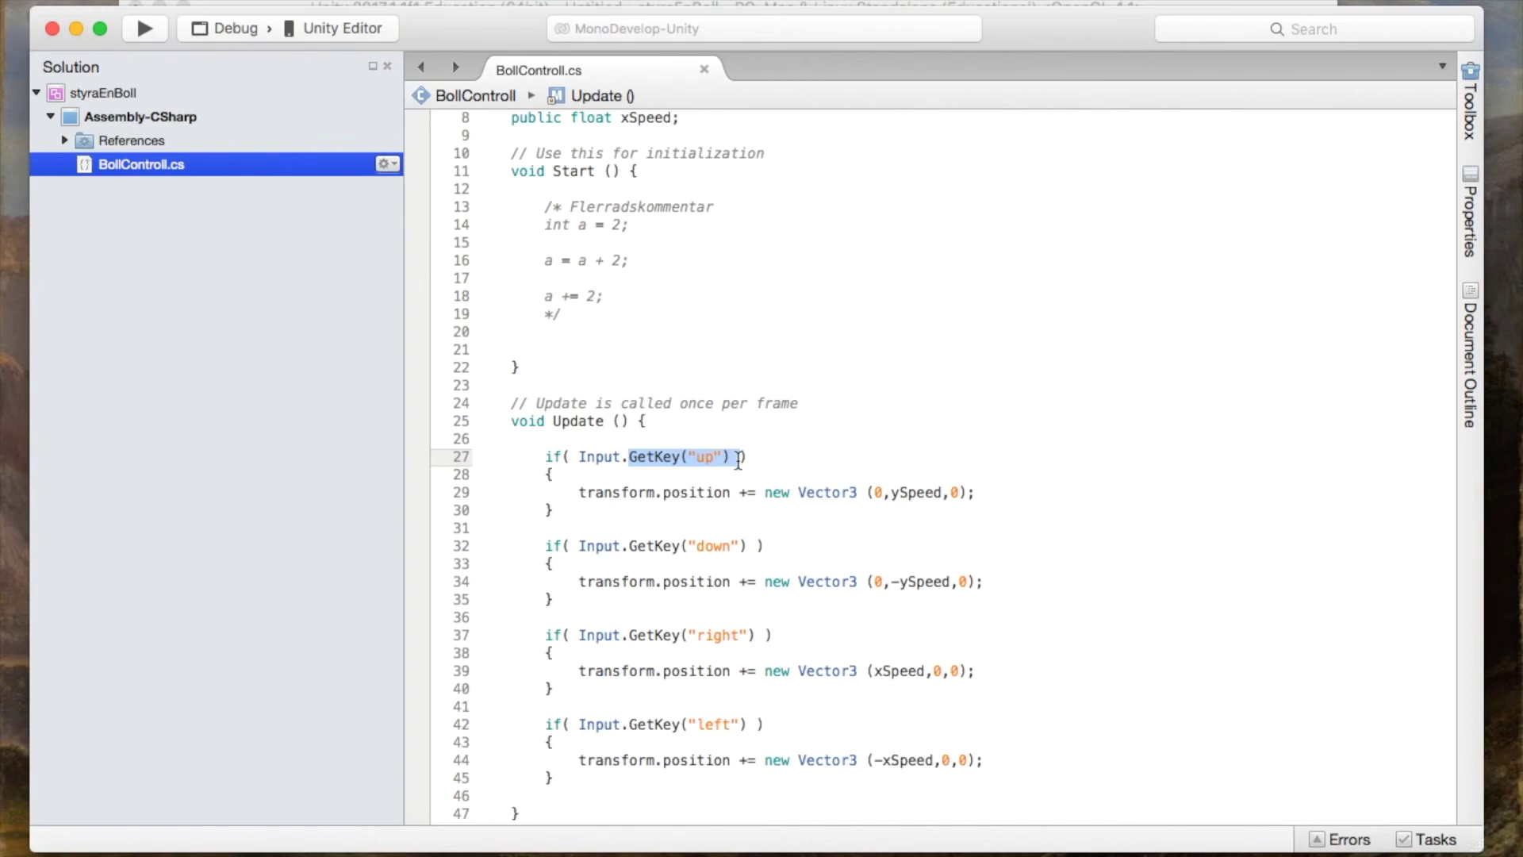
drag(545, 456, 566, 454)
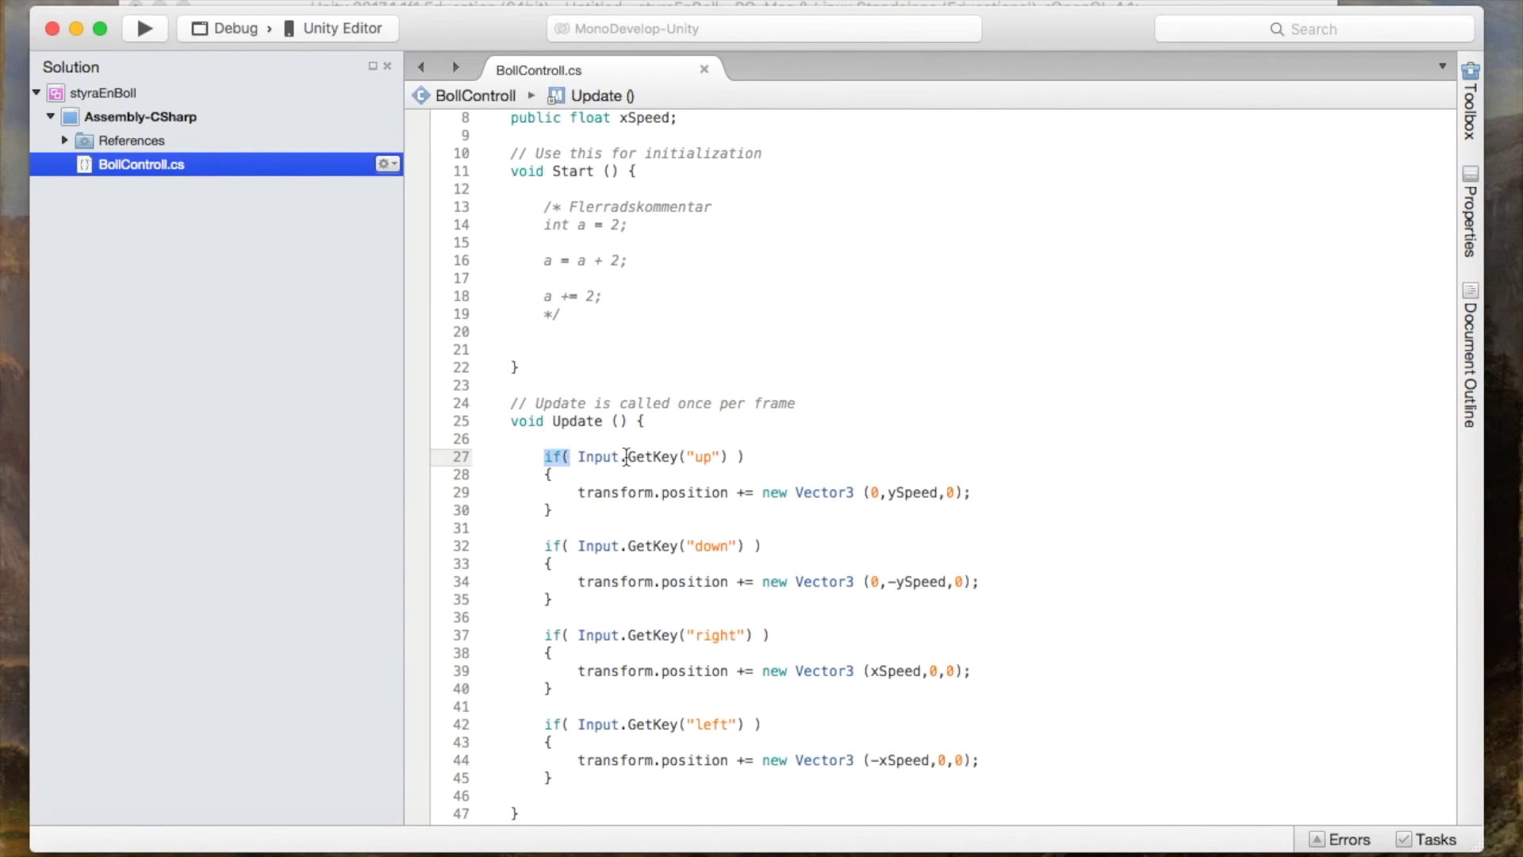
drag(627, 457, 731, 453)
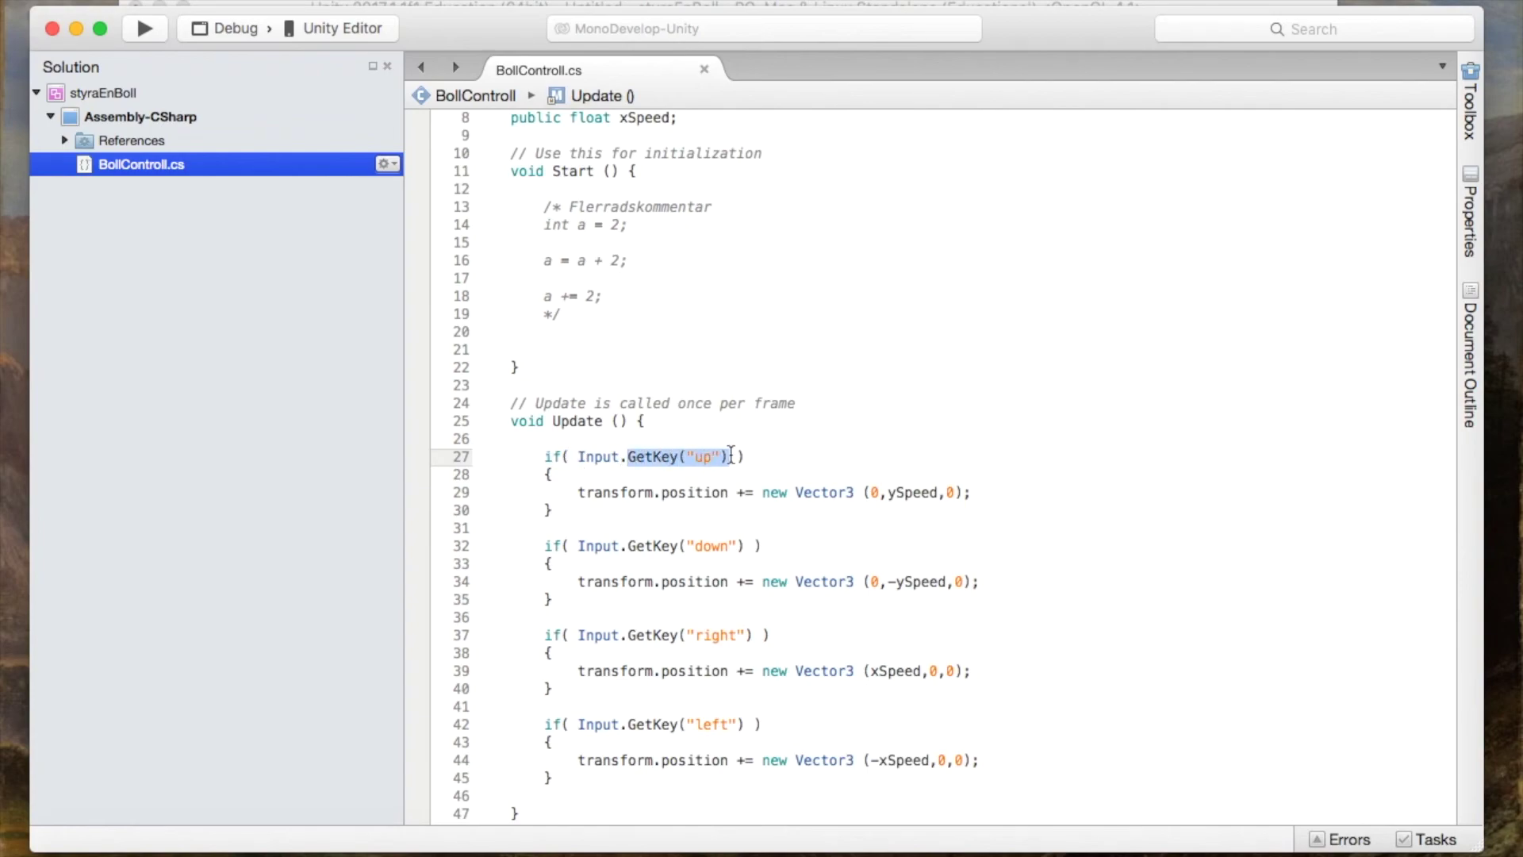
click(731, 456)
drag(687, 456, 719, 456)
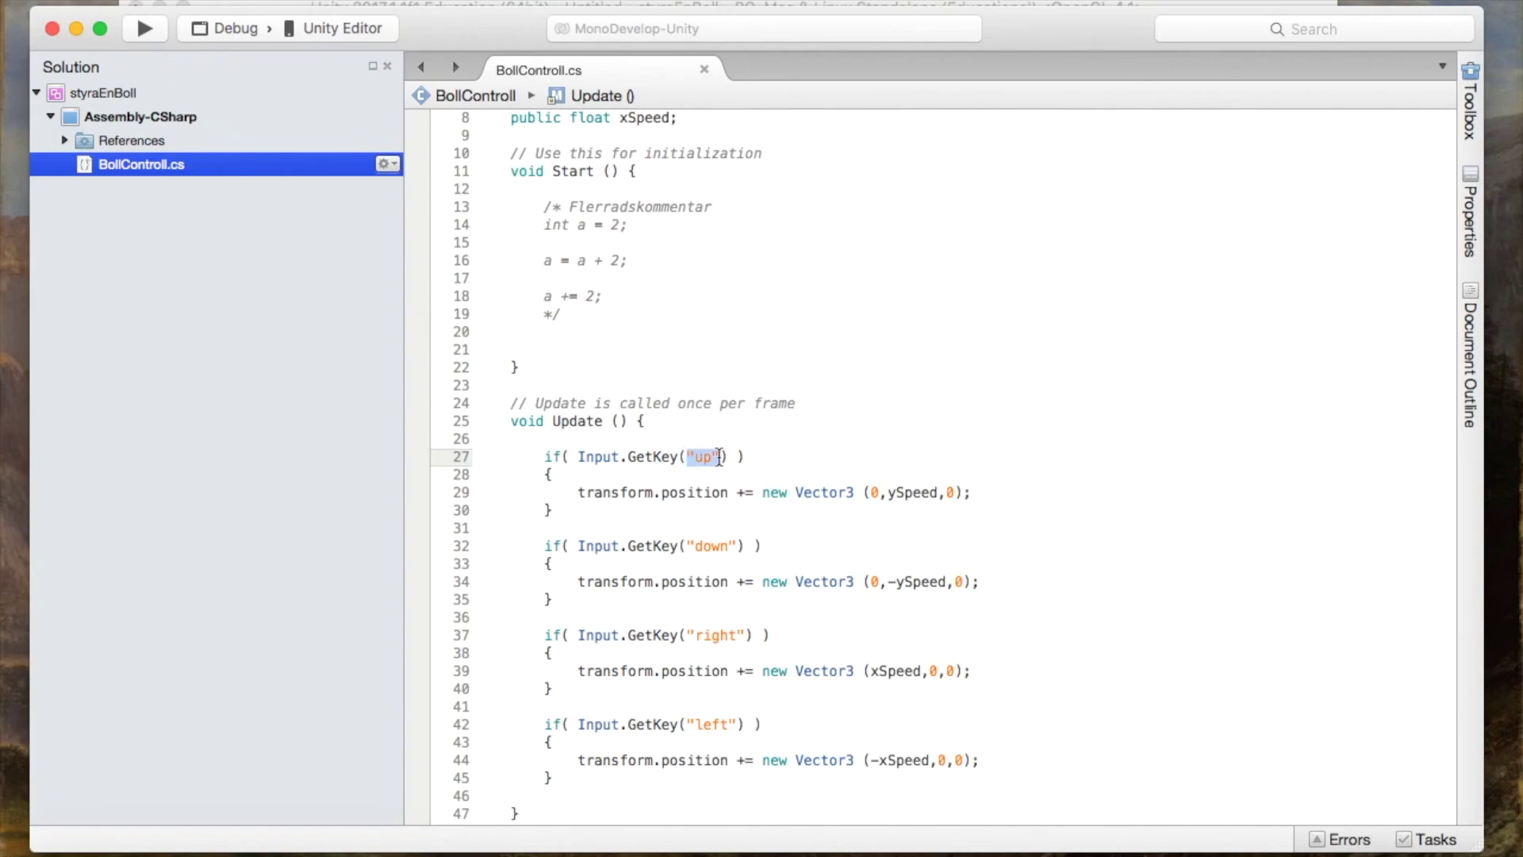
mouse_move(718, 456)
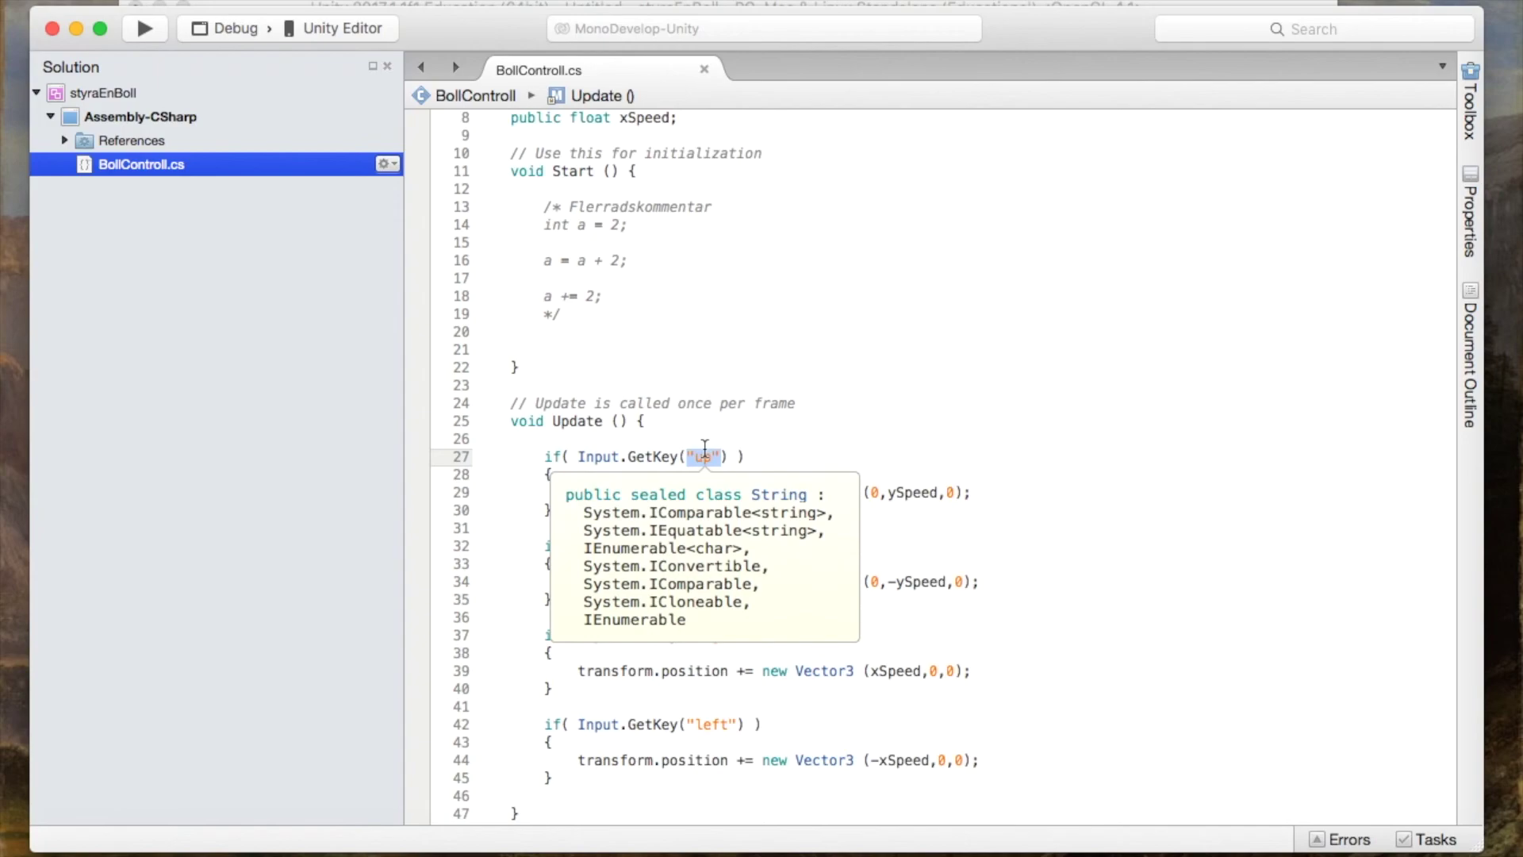
click(782, 475)
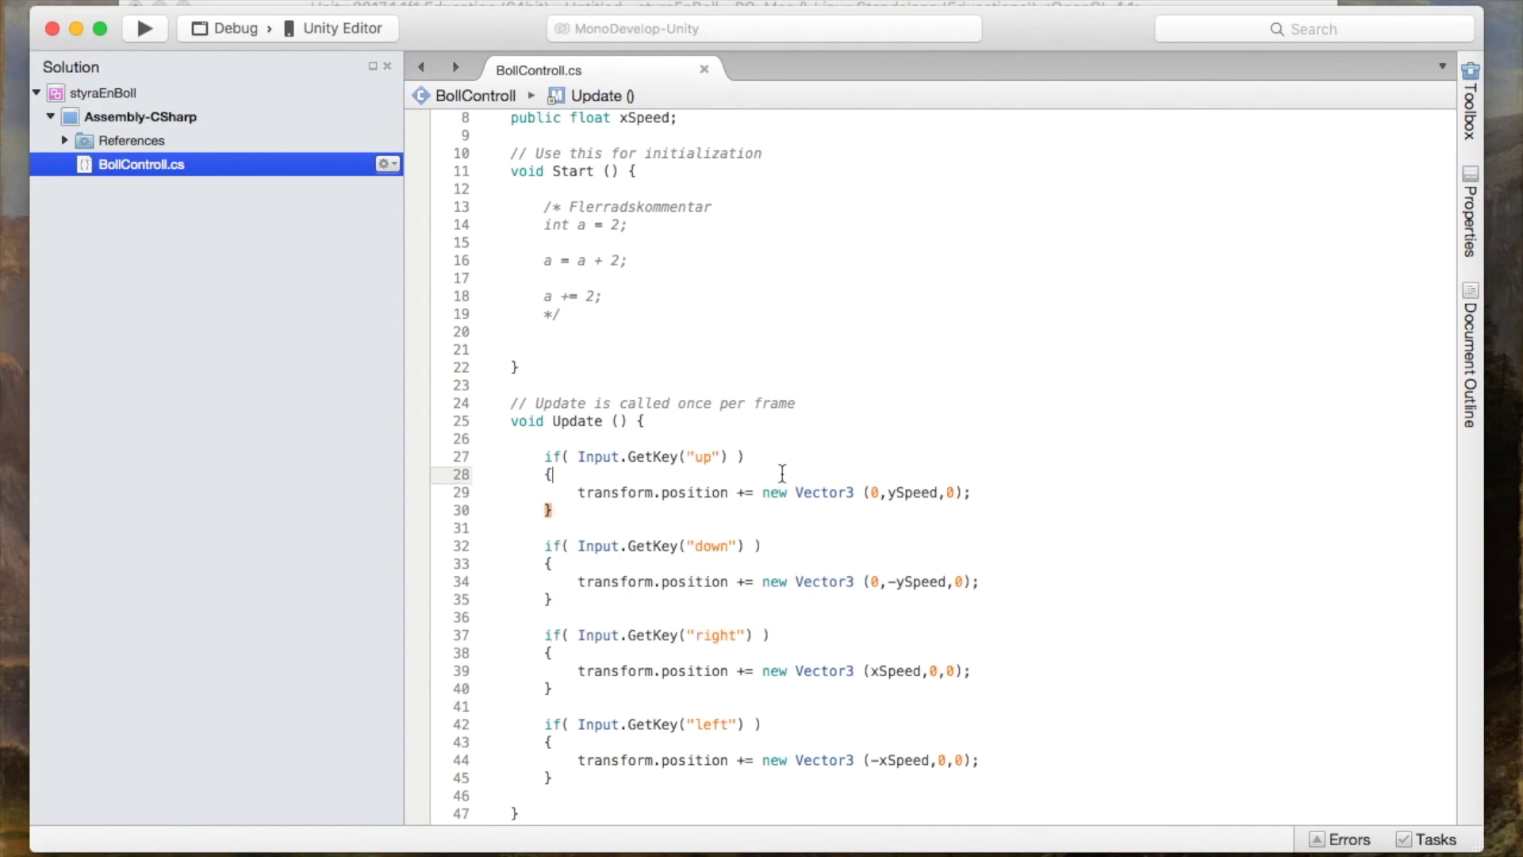
- Highlight the Vector3 (0,ySpeed,0) expression on line 29, including its first 0 and ySpeed
click(796, 494)
drag(796, 494, 965, 494)
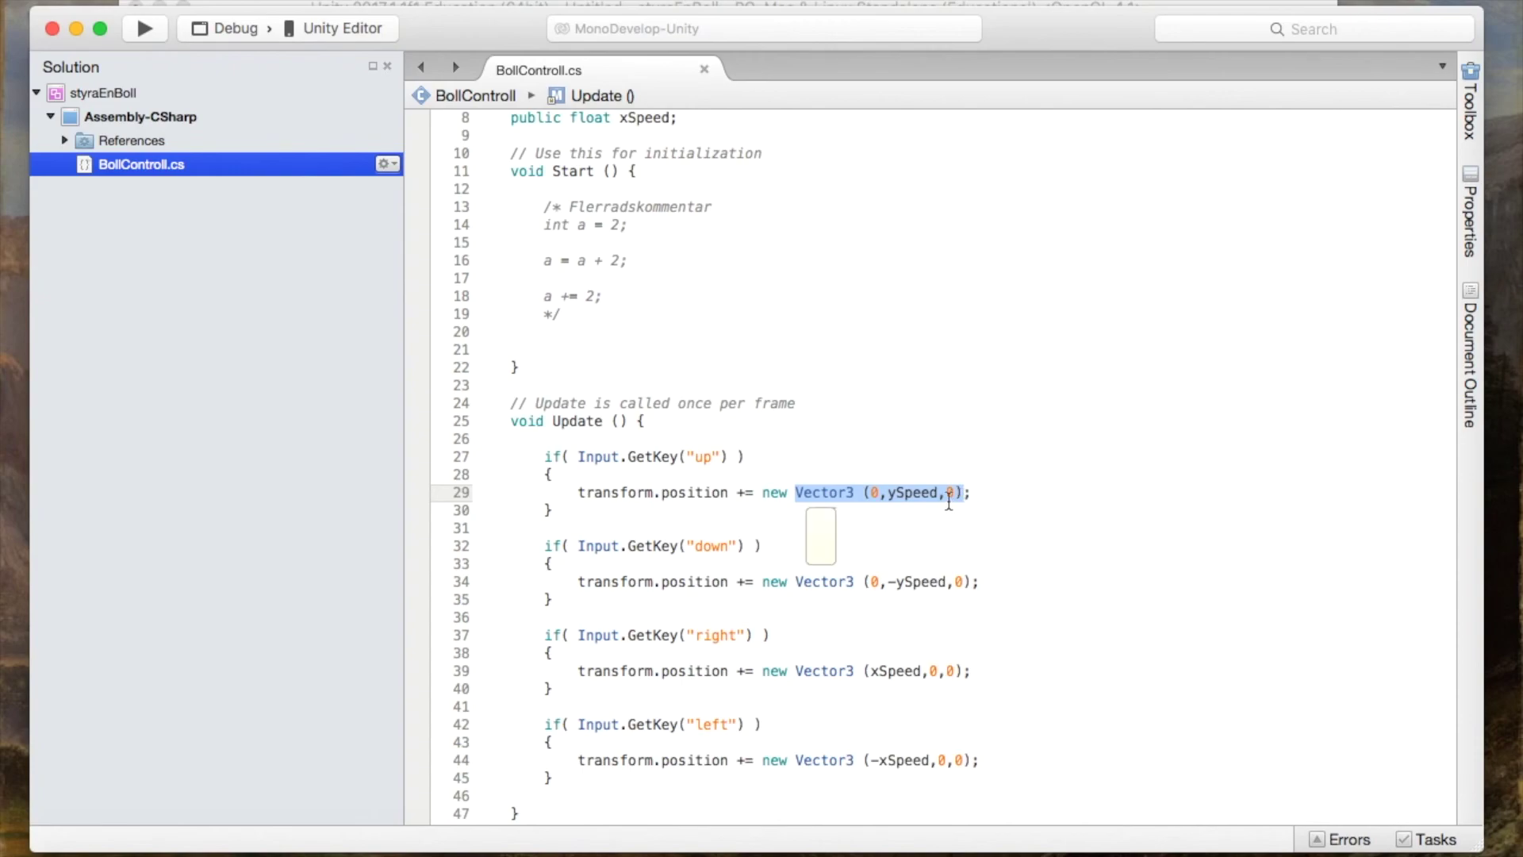
mouse_move(863, 495)
click(789, 492)
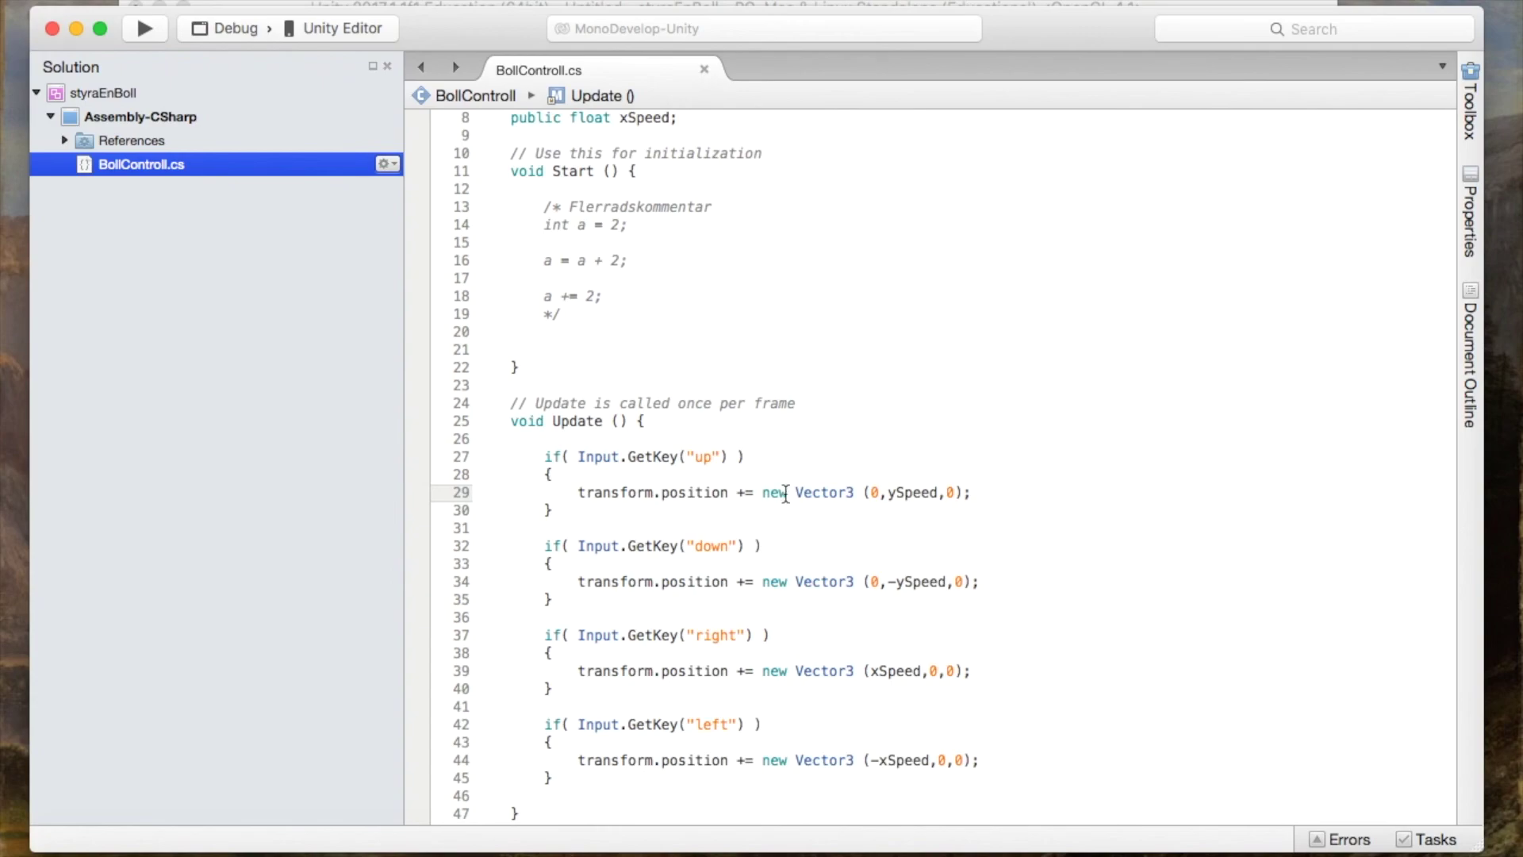
mouse_move(785, 492)
click(866, 493)
double_click(874, 493)
drag(886, 493, 940, 492)
click(875, 492)
click(957, 492)
- Scroll through the finished Update code, then close MonoDevelop
scroll(968, 480, up, 1)
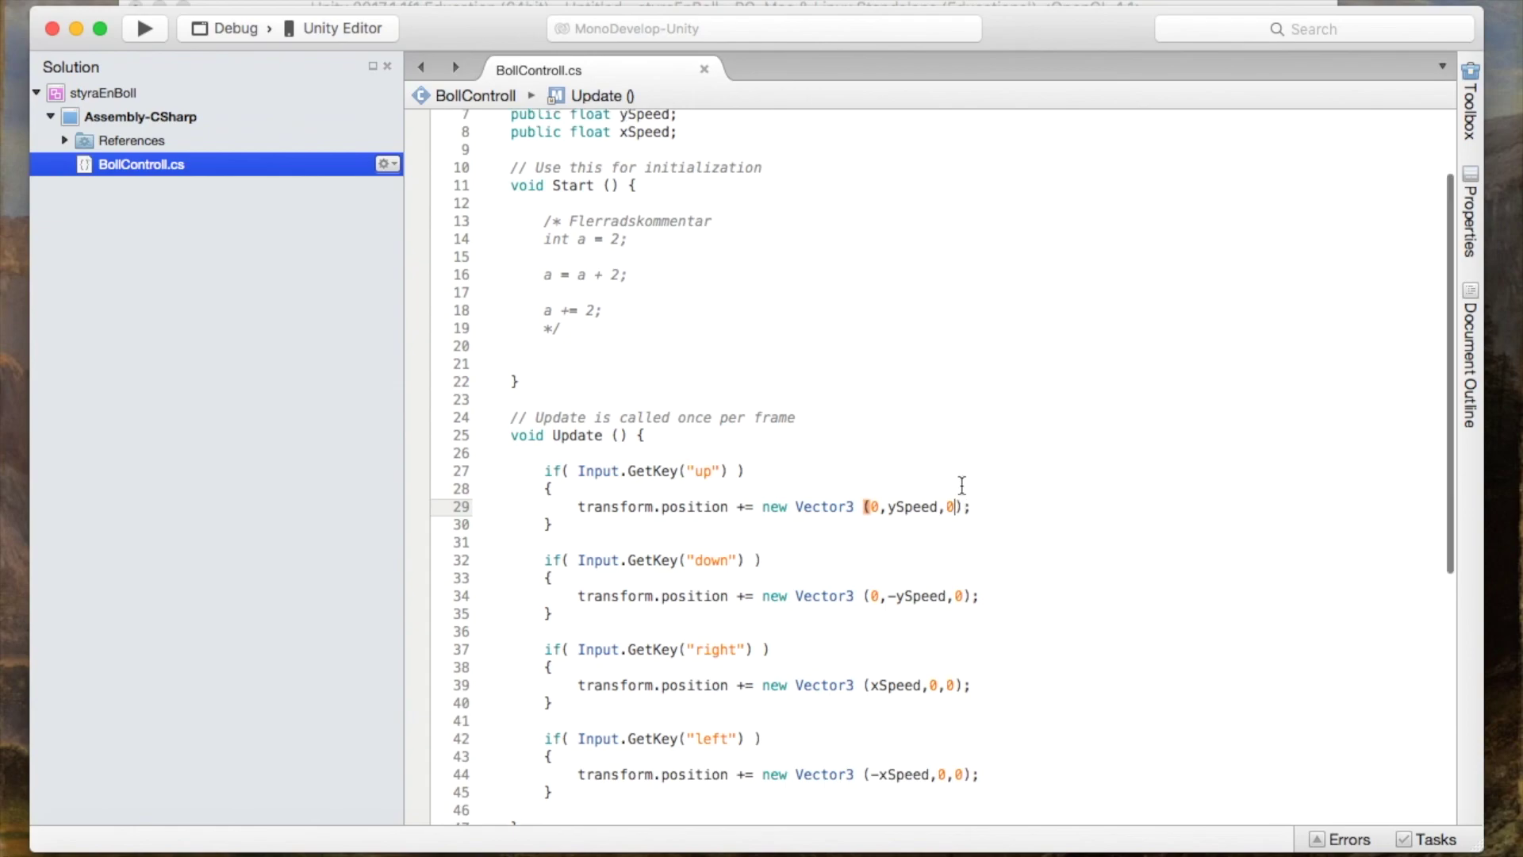
scroll(966, 481, down, 3)
scroll(963, 484, down, 3)
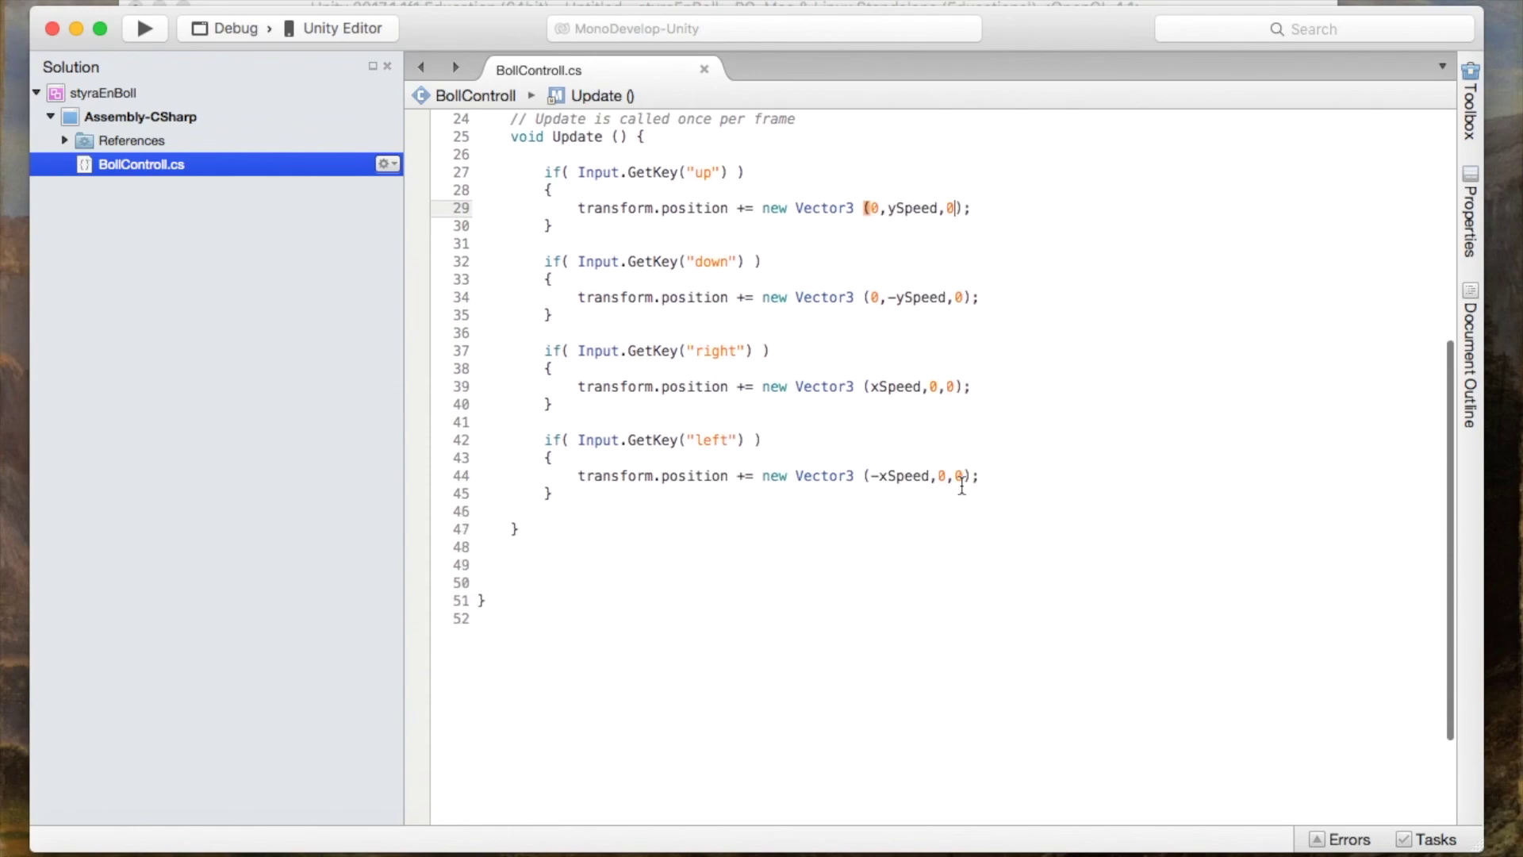
scroll(961, 486, up, 7)
scroll(962, 486, up, 3)
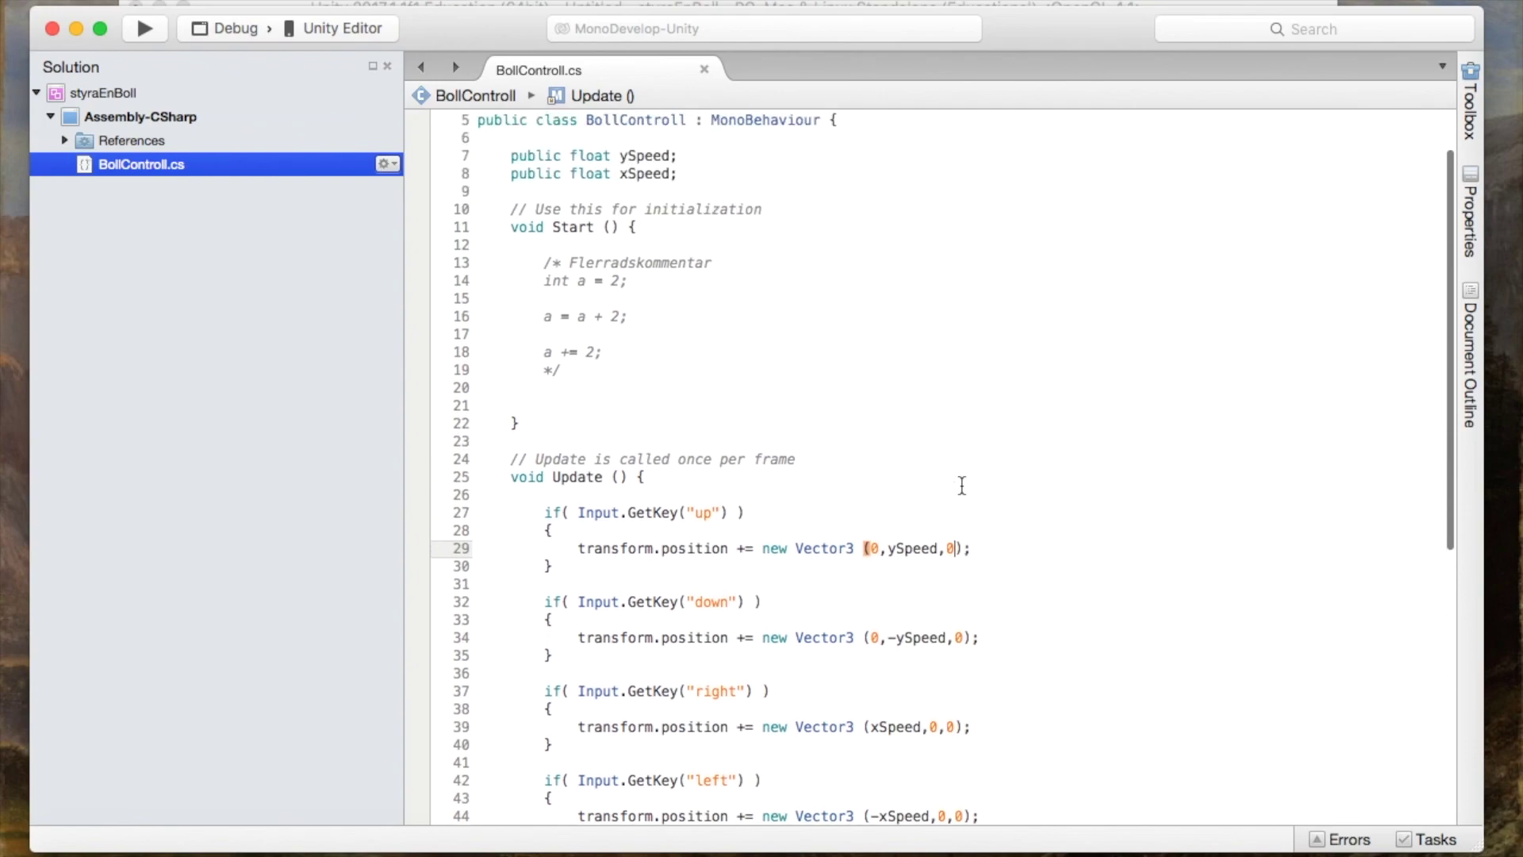
scroll(961, 486, down, 4)
scroll(962, 485, up, 4)
scroll(961, 485, down, 1)
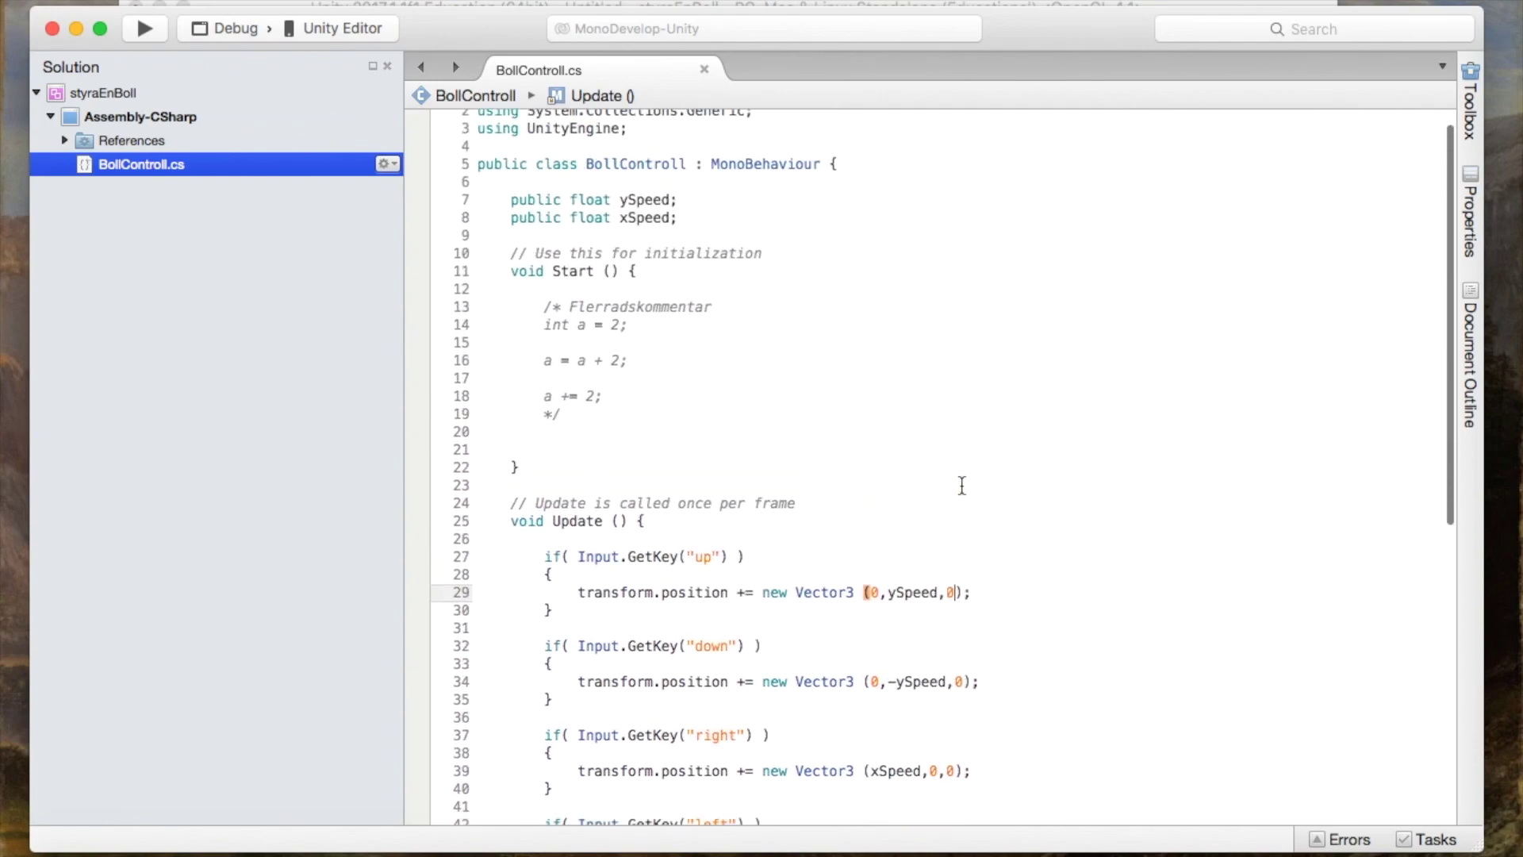
scroll(836, 547, down, 5)
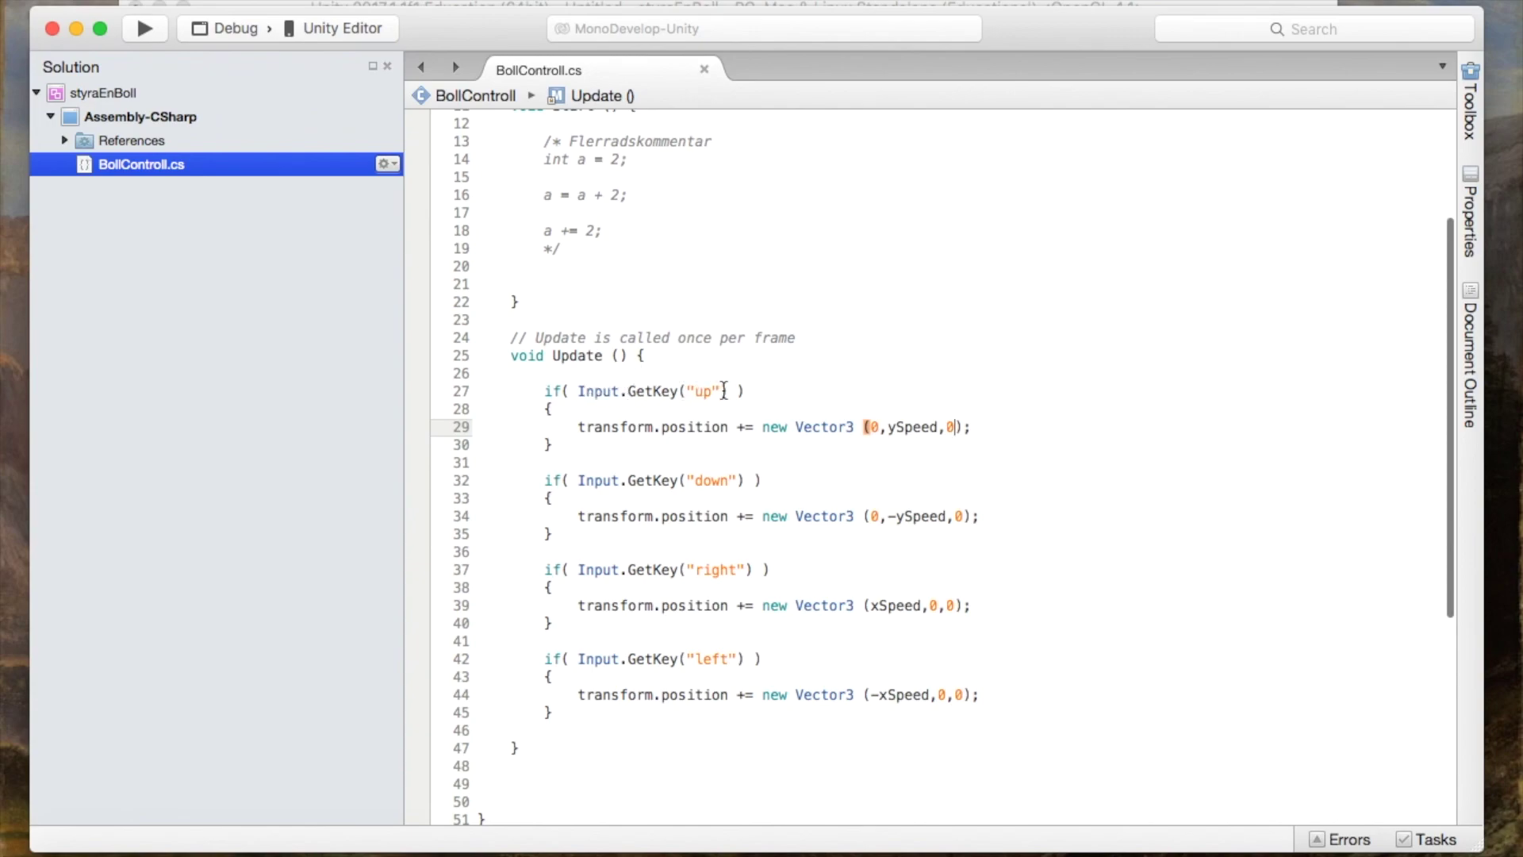
mouse_move(689, 387)
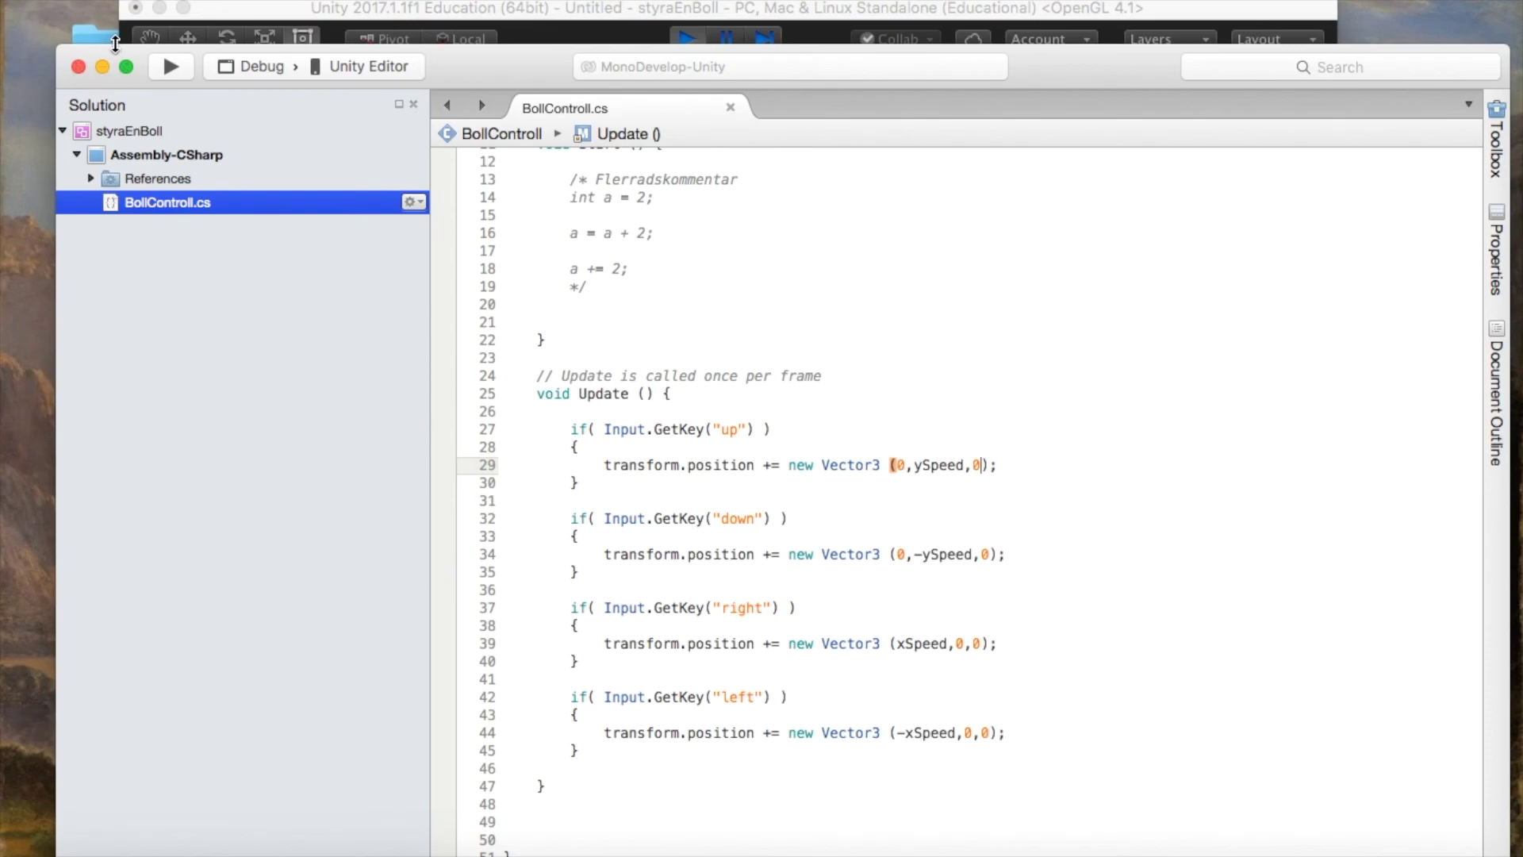
click(78, 67)
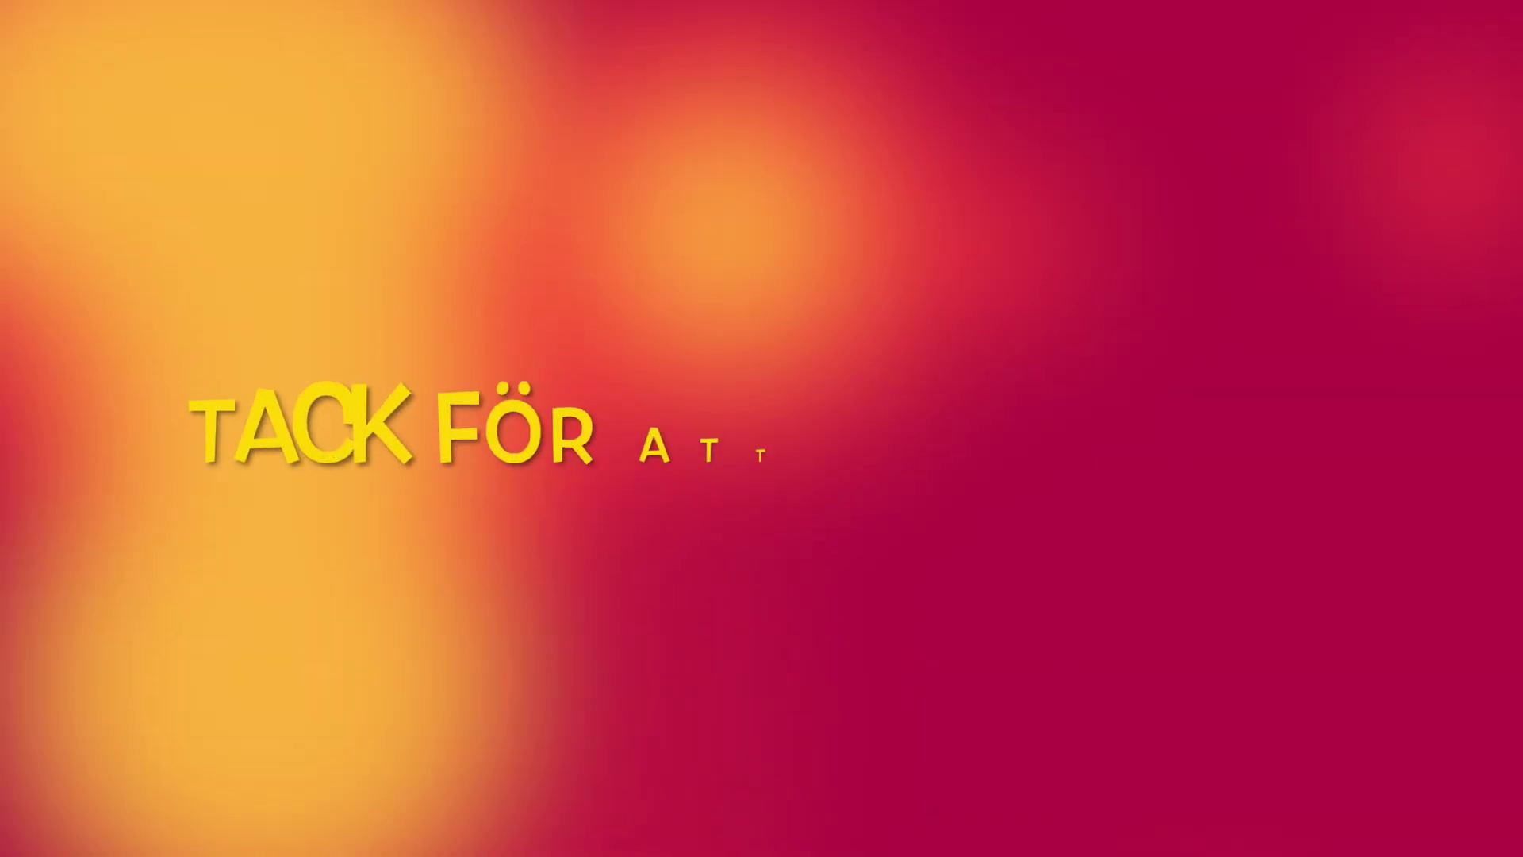